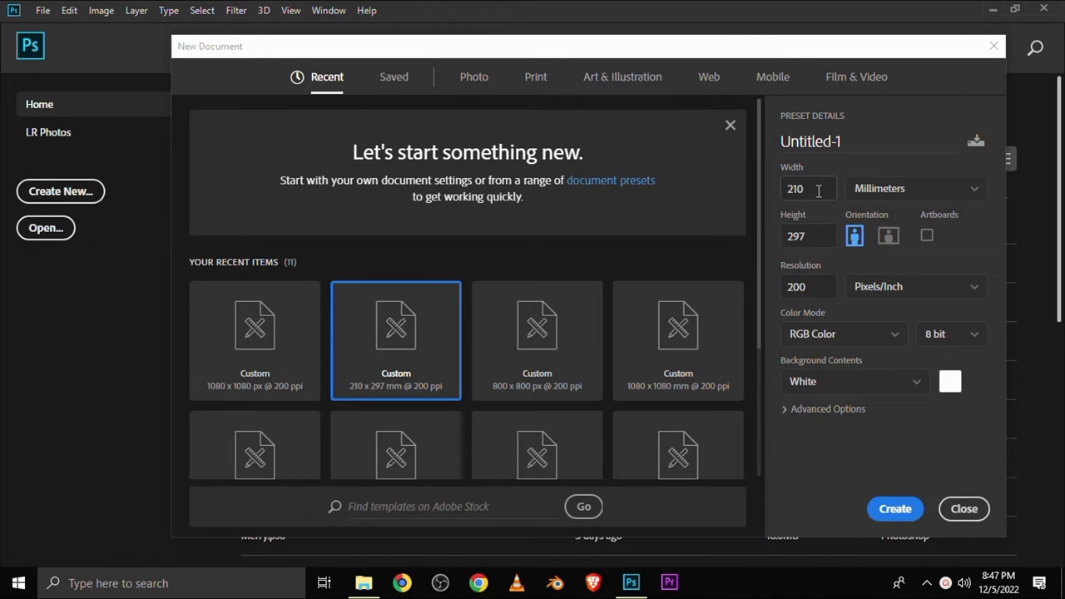
Step: Create a new document with width 210, height 297 mm and 200 pixels/inch resolution
double_click(819, 191)
double_click(813, 238)
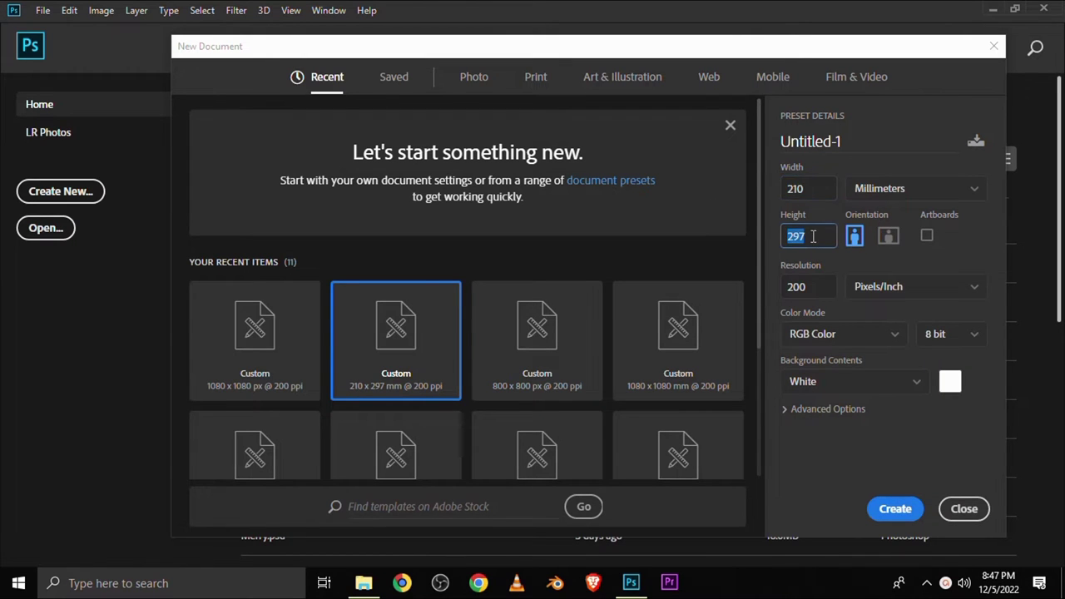
double_click(823, 291)
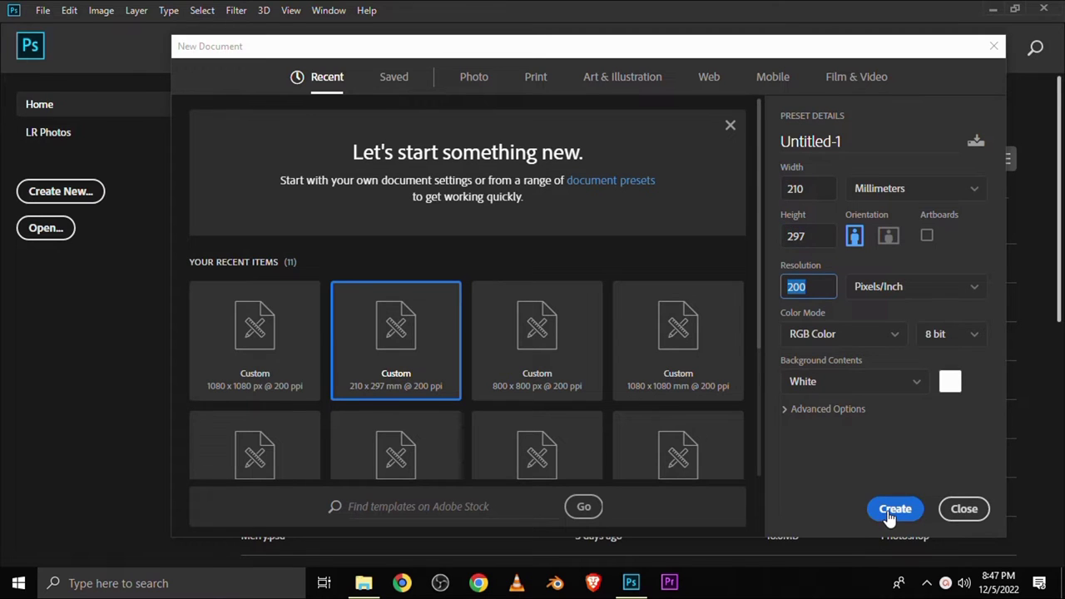
click(892, 511)
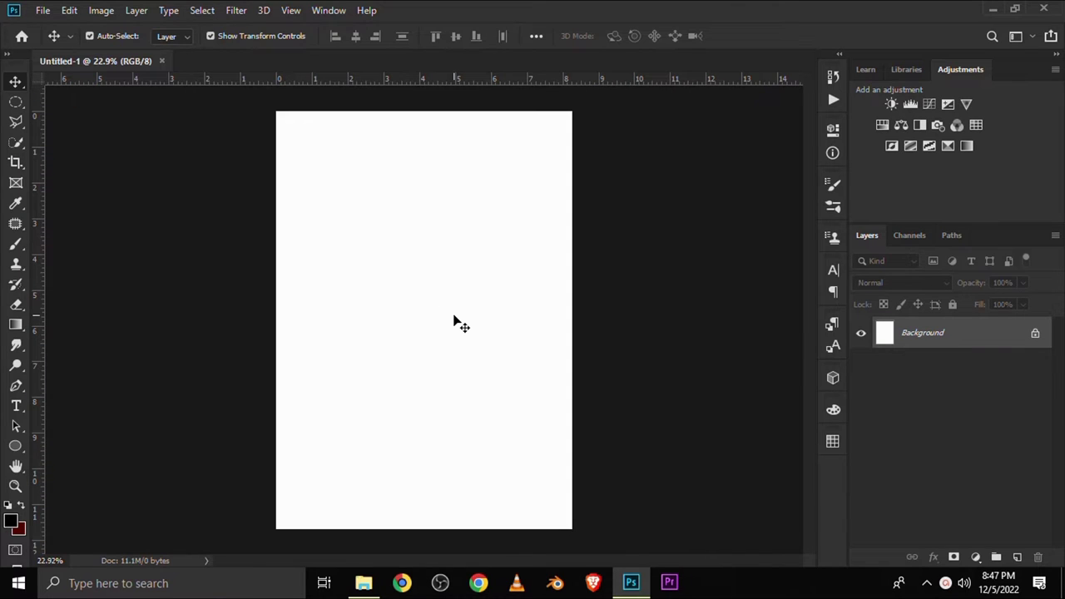
Step: Open the recent file Pring.psd and fit the composite in view
click(37, 15)
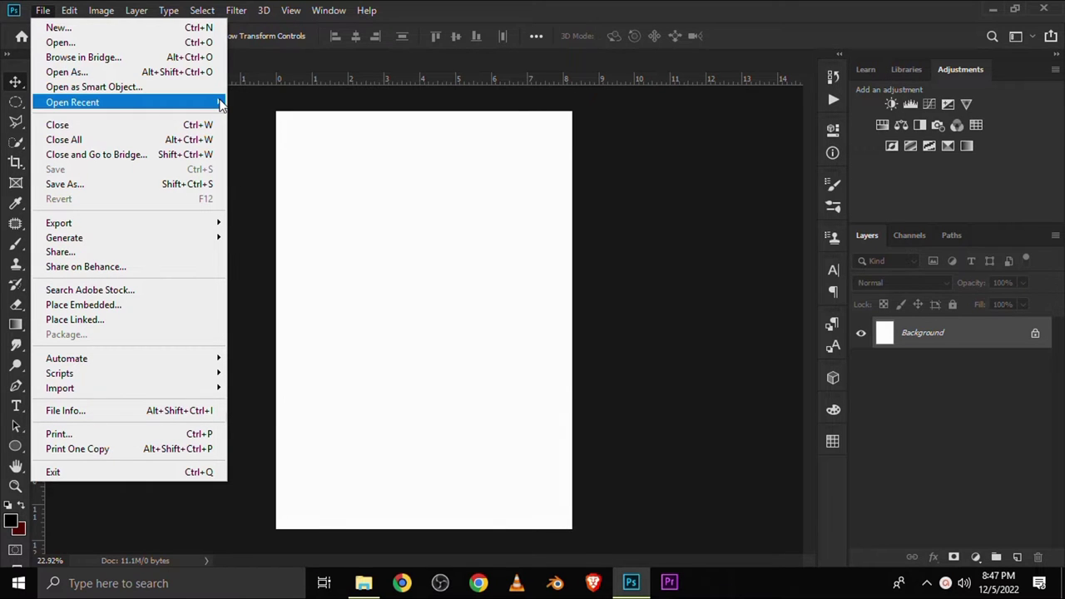
mouse_move(125, 102)
click(268, 195)
key(ctrl+plus)
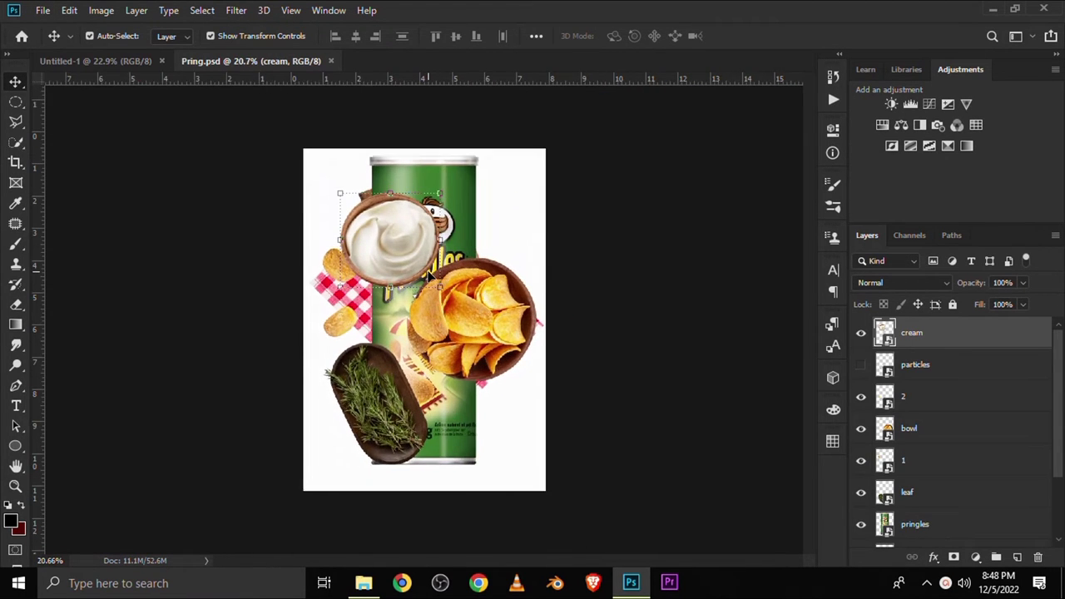
key(ctrl+minus)
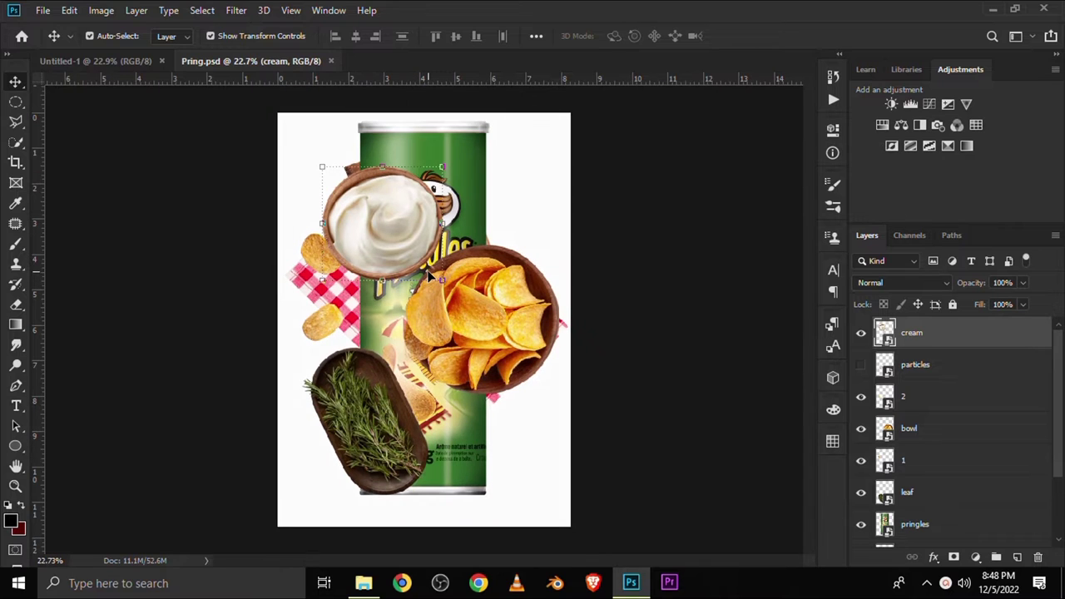
scroll(945, 468, down, 3)
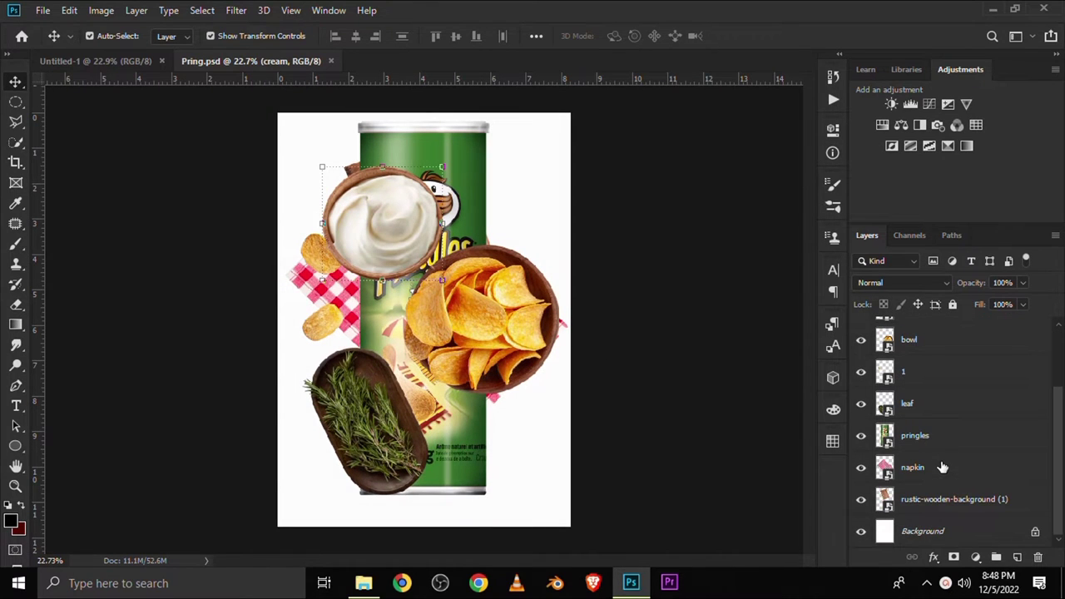
Step: Isolate the rustic wooden board by hiding the Background, pringles and napkin layers, then return to Untitled-1
click(917, 508)
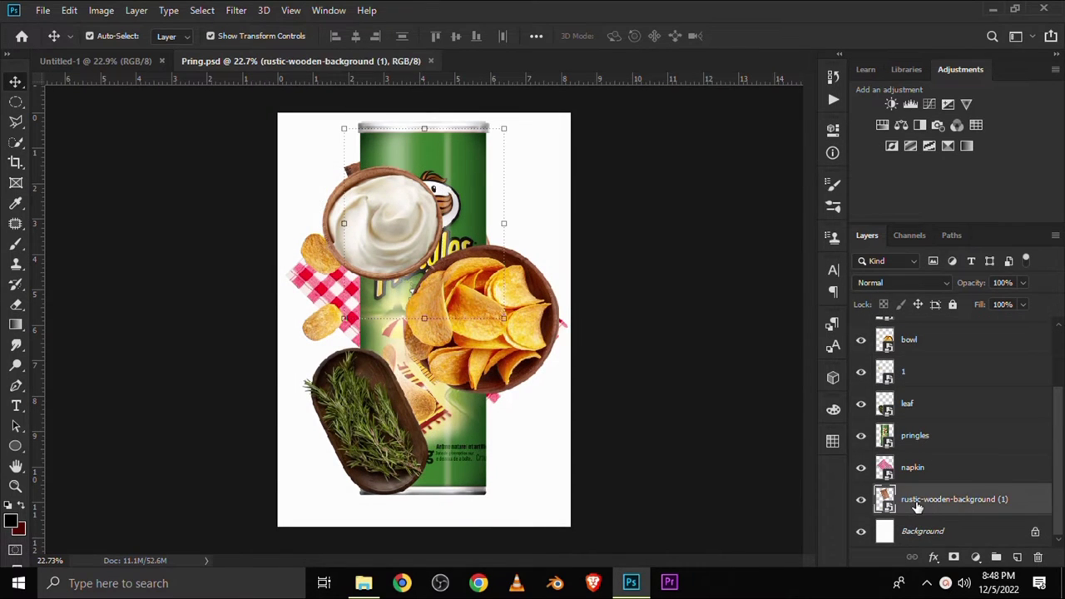
click(859, 532)
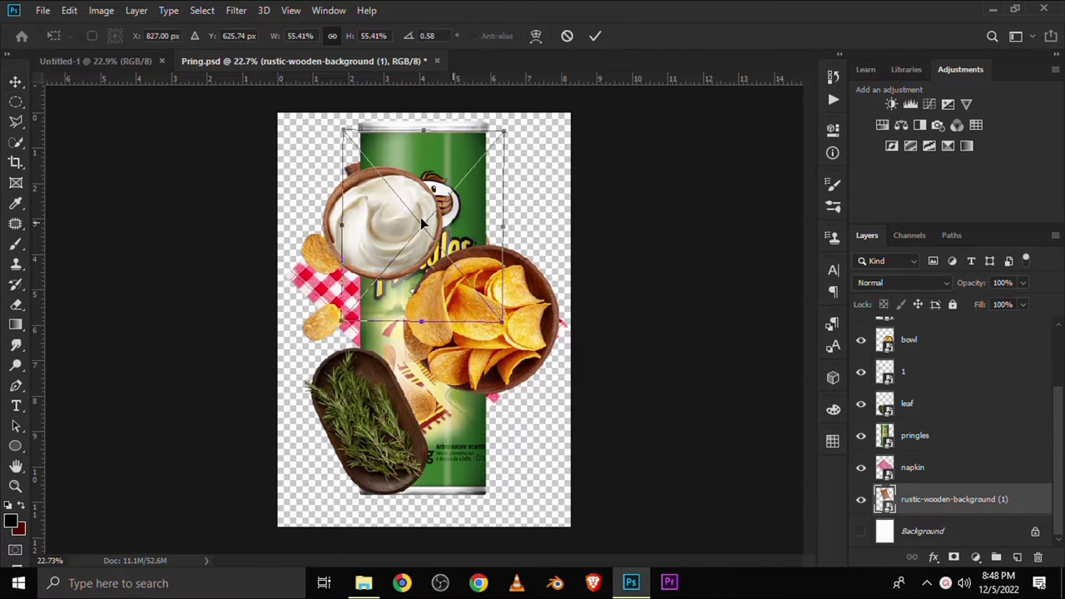
drag(412, 123, 364, 297)
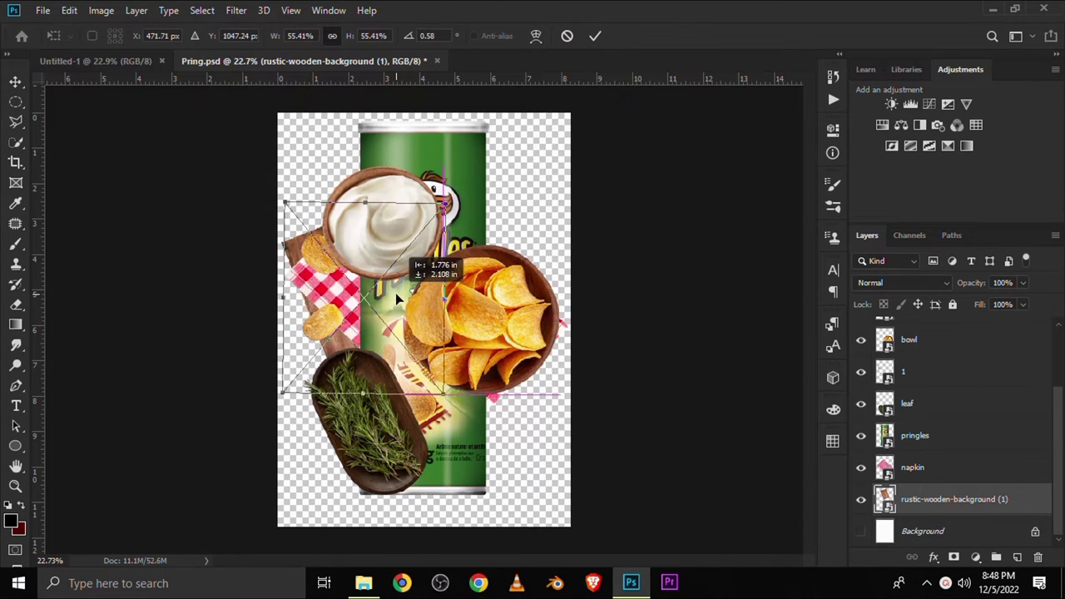
click(594, 36)
click(861, 435)
click(862, 467)
drag(379, 287, 511, 215)
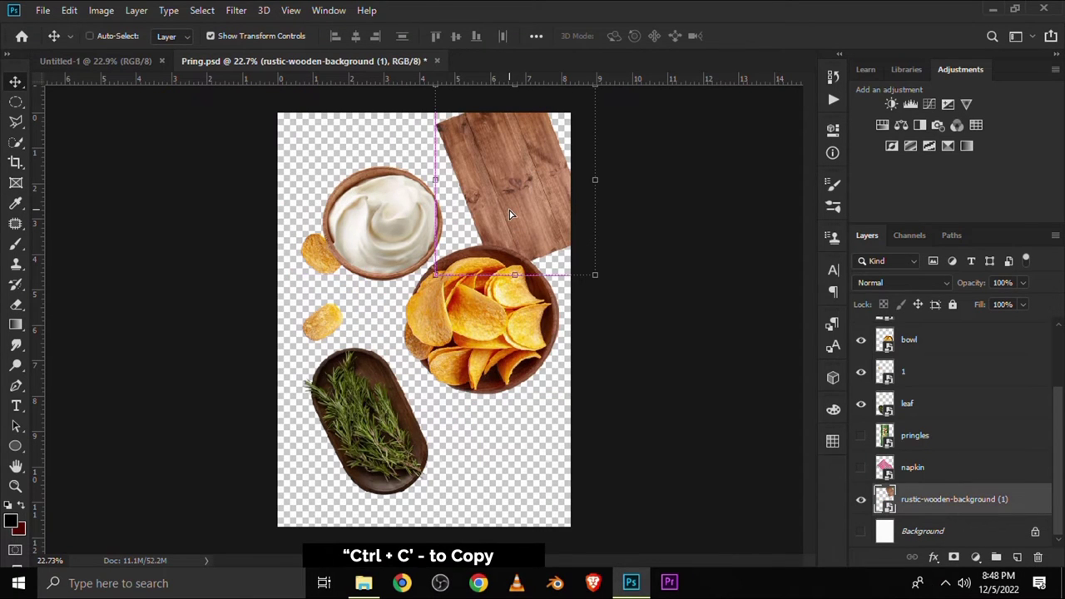
click(124, 63)
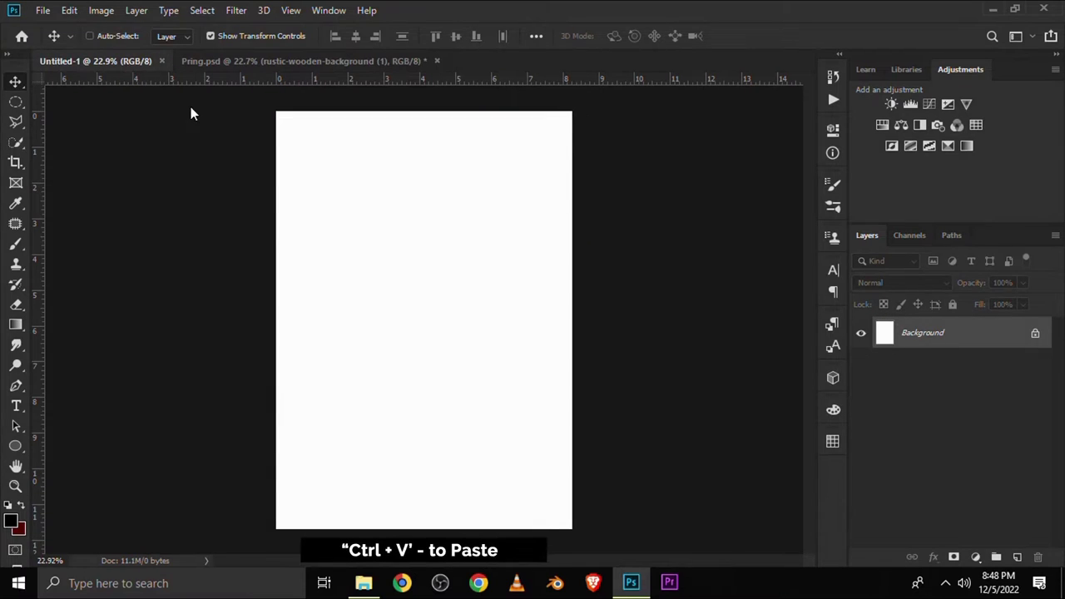
Step: Paste the wooden board into Untitled-1 and convert it to a smart object
key(ctrl+v)
drag(431, 305, 412, 352)
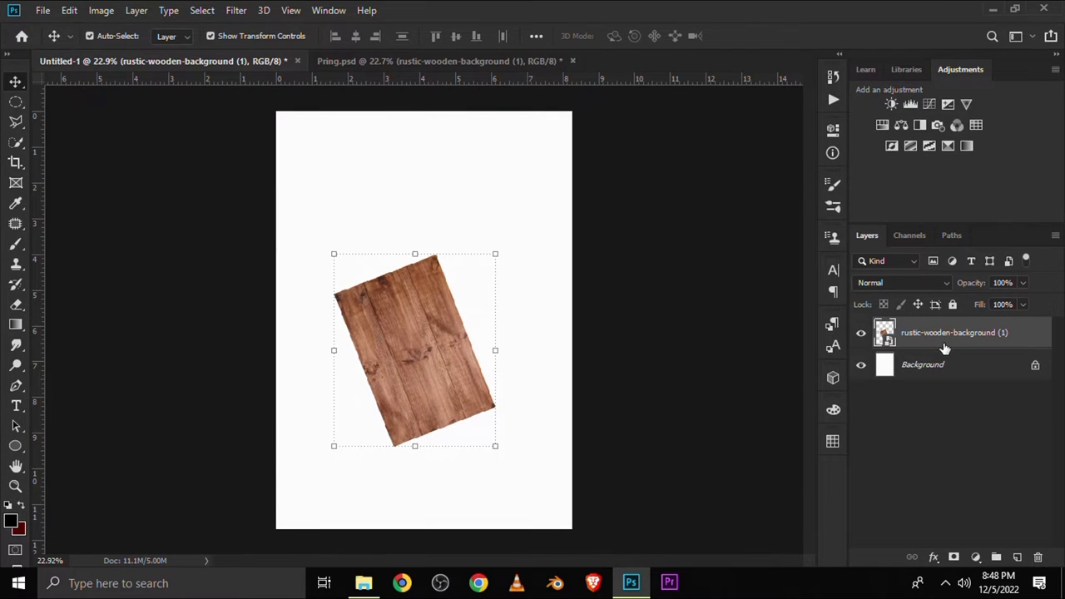
right_click(944, 345)
click(805, 164)
Step: Scale the wooden board up to about 321% and commit the transform
key(ctrl+t)
drag(417, 255, 416, 85)
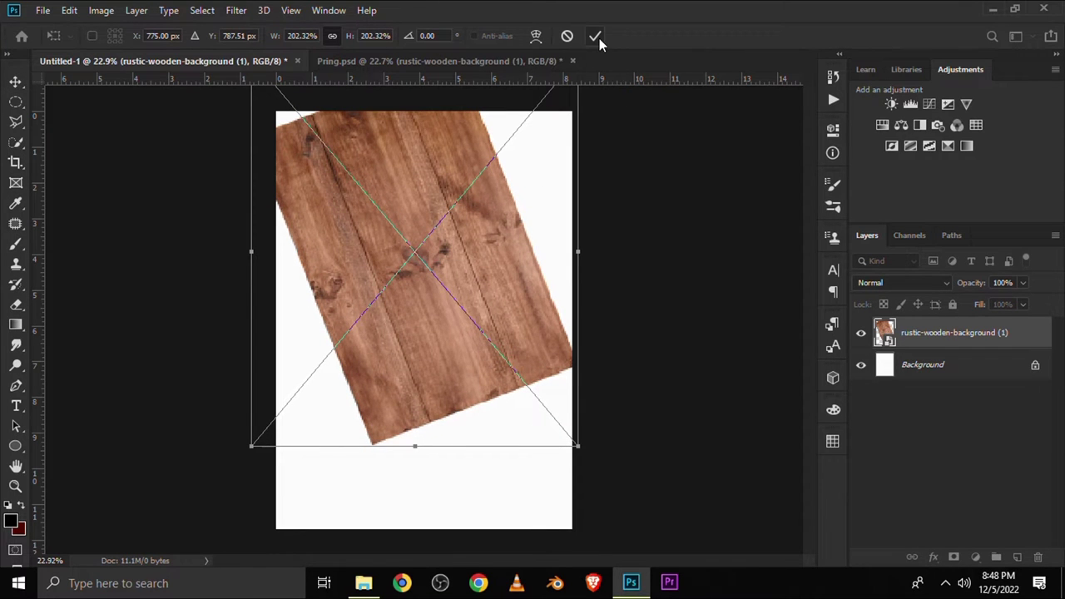
drag(576, 445, 654, 564)
drag(447, 281, 533, 357)
key(ctrl+minus)
drag(590, 445, 585, 468)
drag(496, 357, 480, 341)
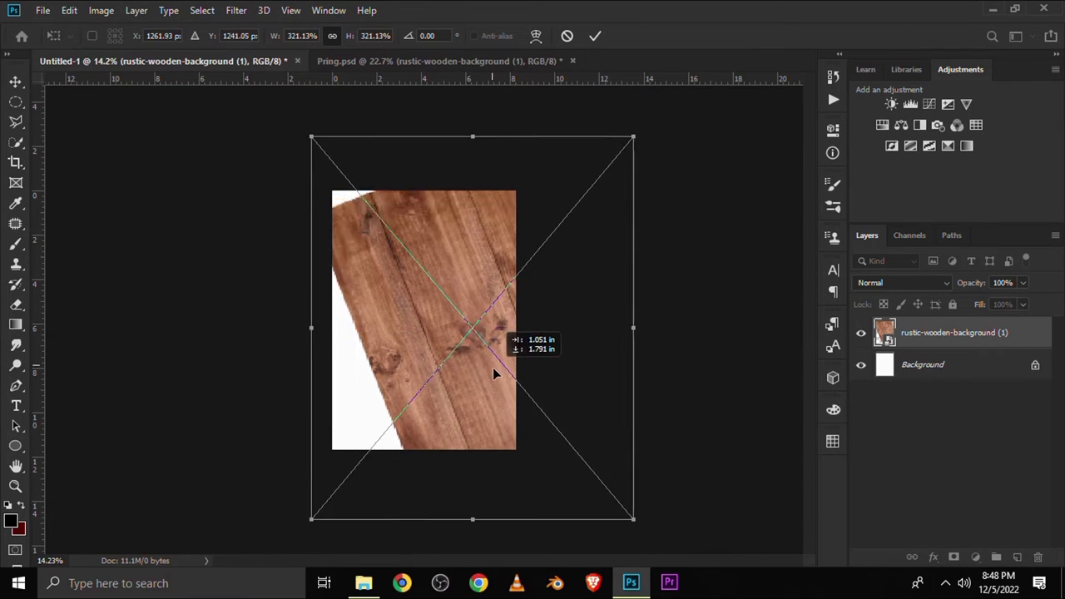
click(596, 36)
Step: Shift the enlarged board up and right so the planks cover the page
key(ctrl+plus)
key(ctrl+plus)
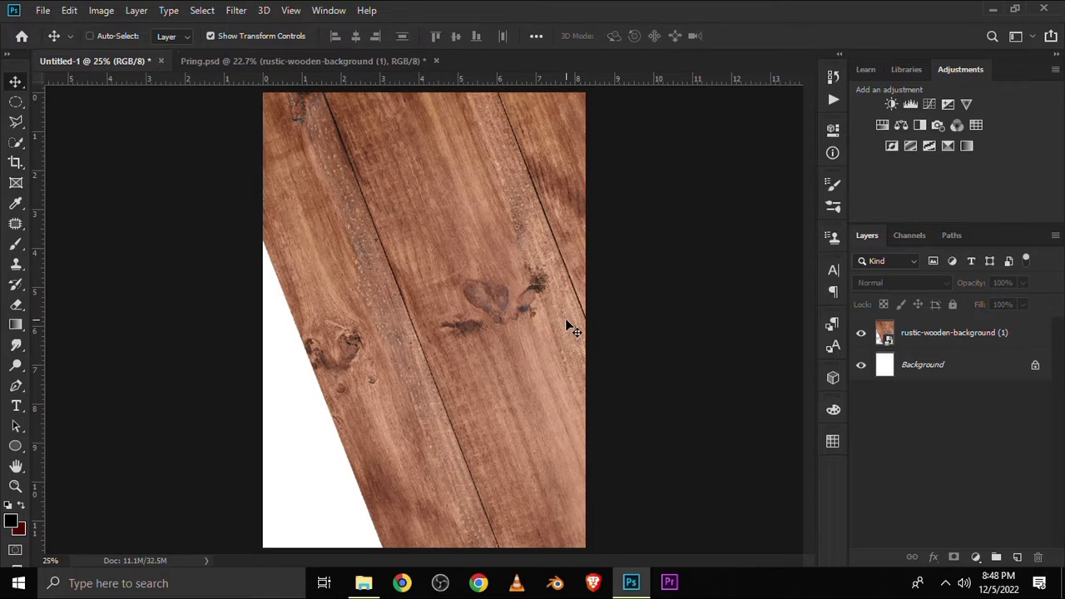
drag(446, 355, 458, 336)
drag(599, 386, 525, 402)
key(ctrl+0)
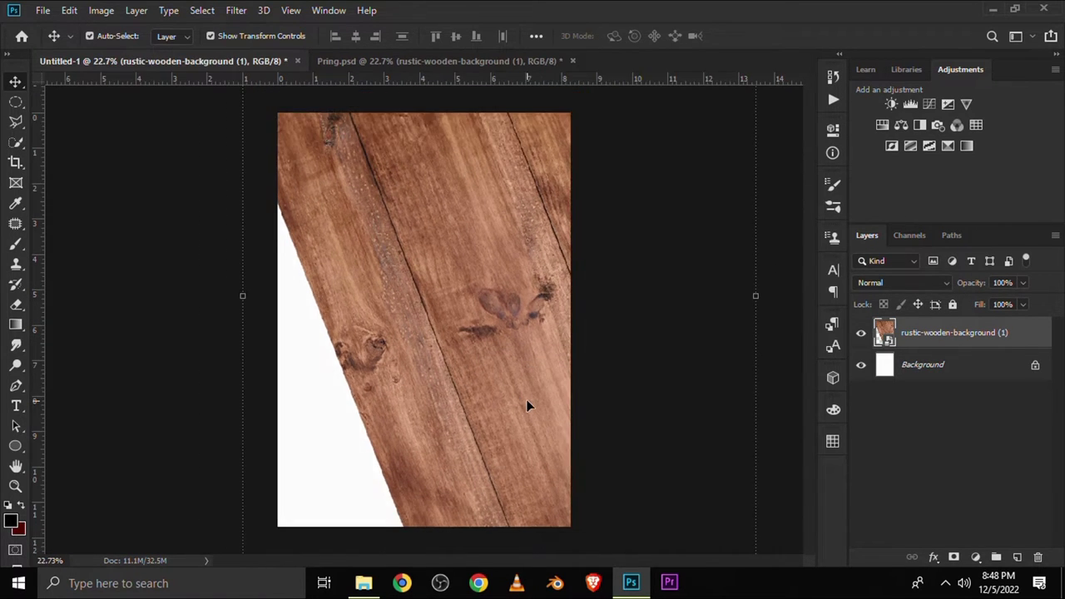
click(861, 334)
Step: Duplicate the board layer and move the original to cover the remaining white corner
key(ctrl+j)
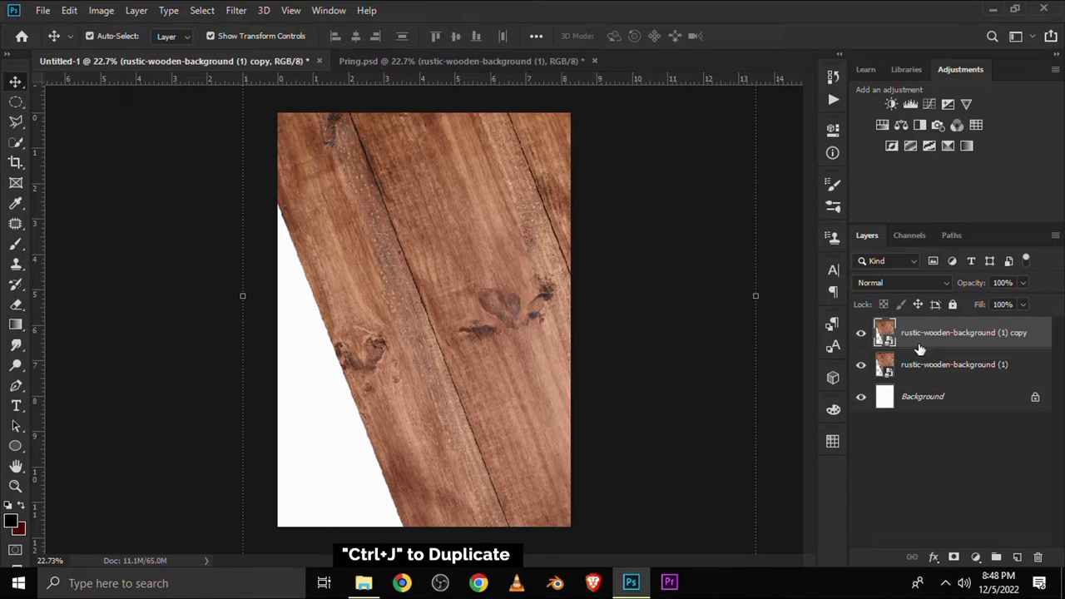
click(923, 363)
drag(237, 406, 316, 424)
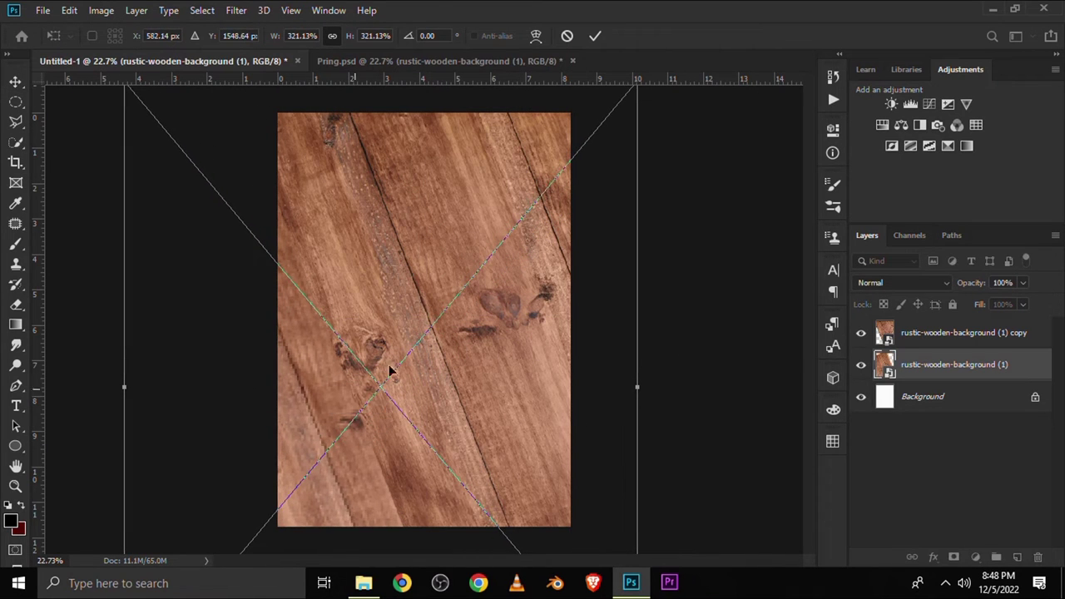
click(595, 36)
click(608, 212)
key(ctrl+minus)
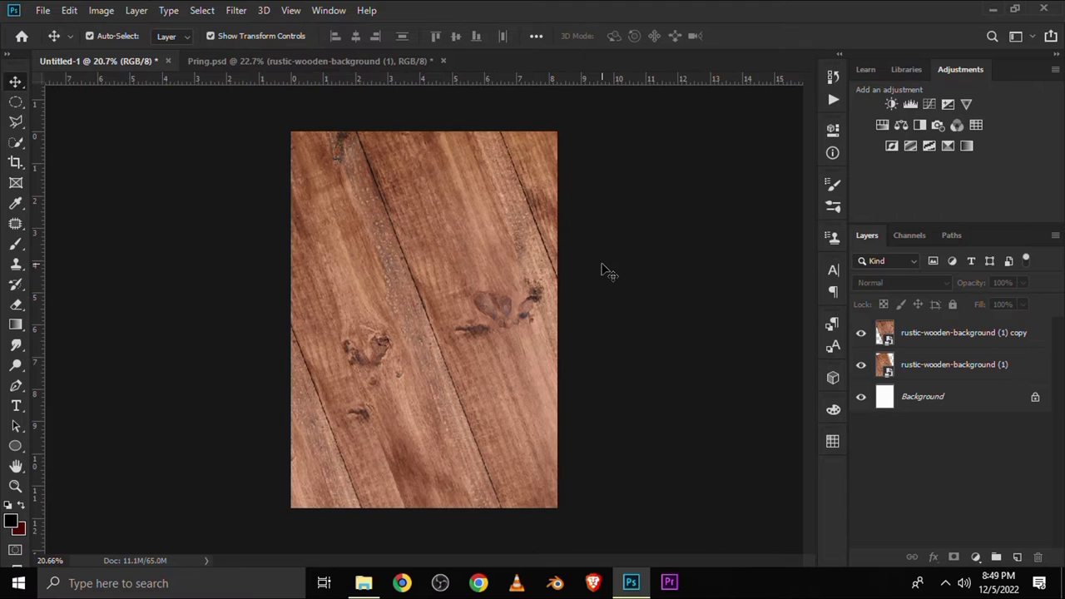
key(ctrl+plus)
key(ctrl+0)
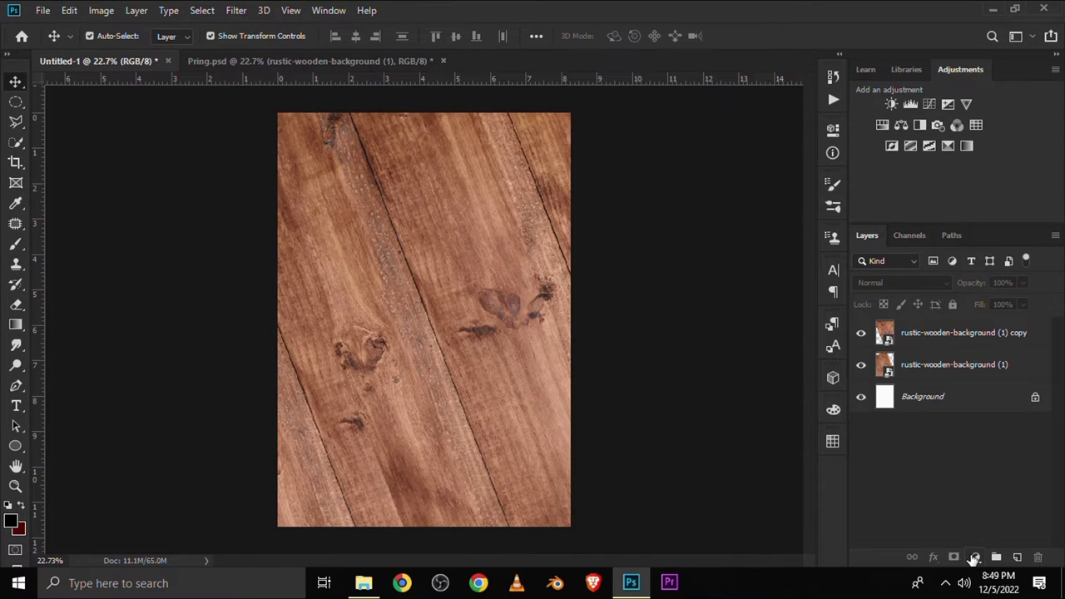
Step: Add a Levels adjustment layer with the white output level at 159 to darken the planks
click(974, 557)
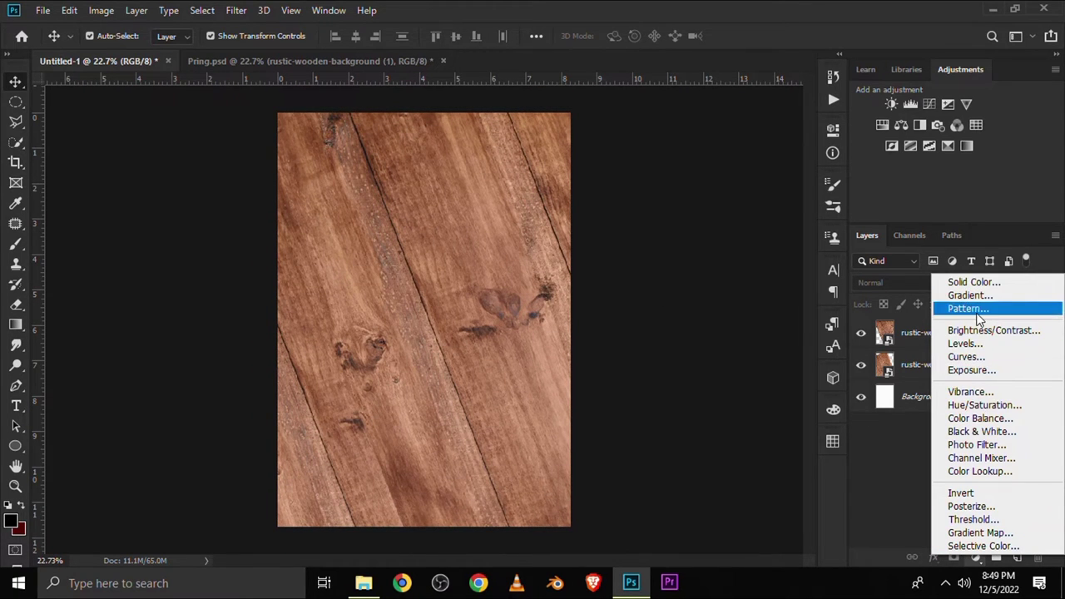
click(969, 342)
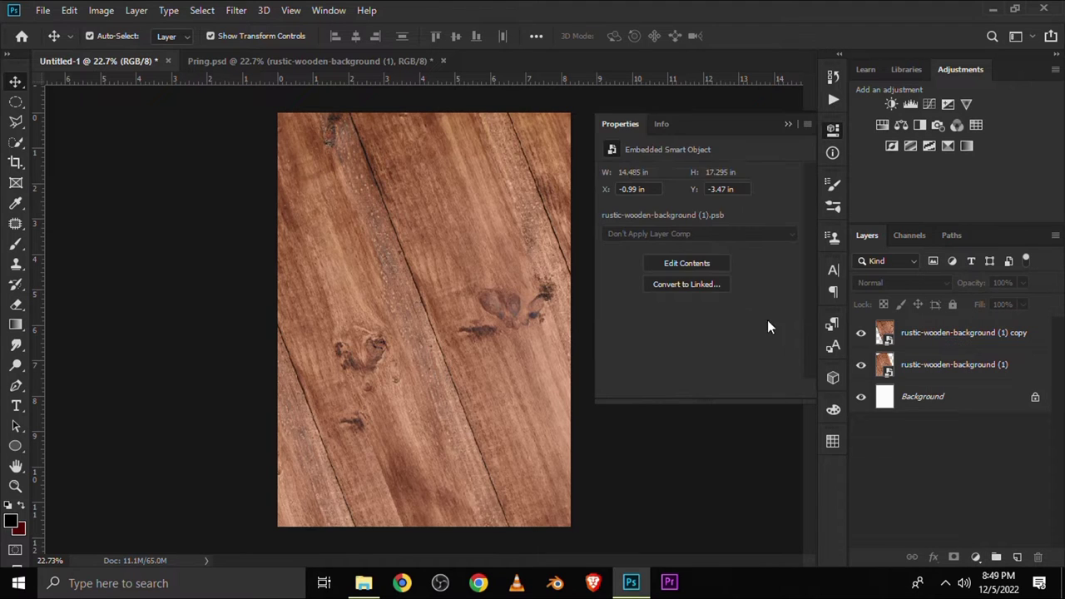
drag(791, 336, 751, 335)
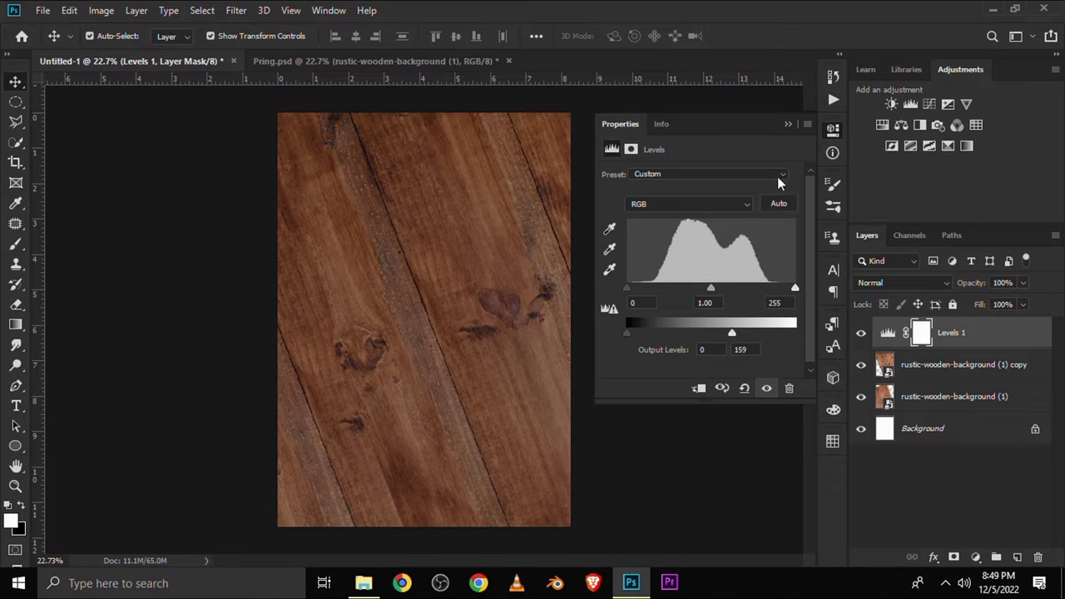
click(788, 124)
click(860, 333)
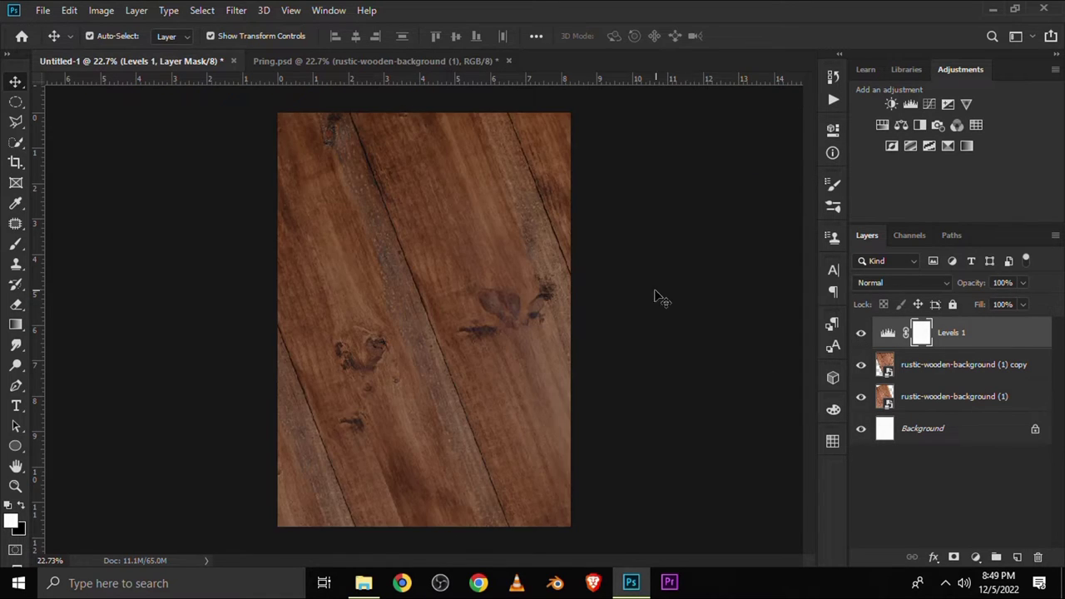
key(ctrl+plus)
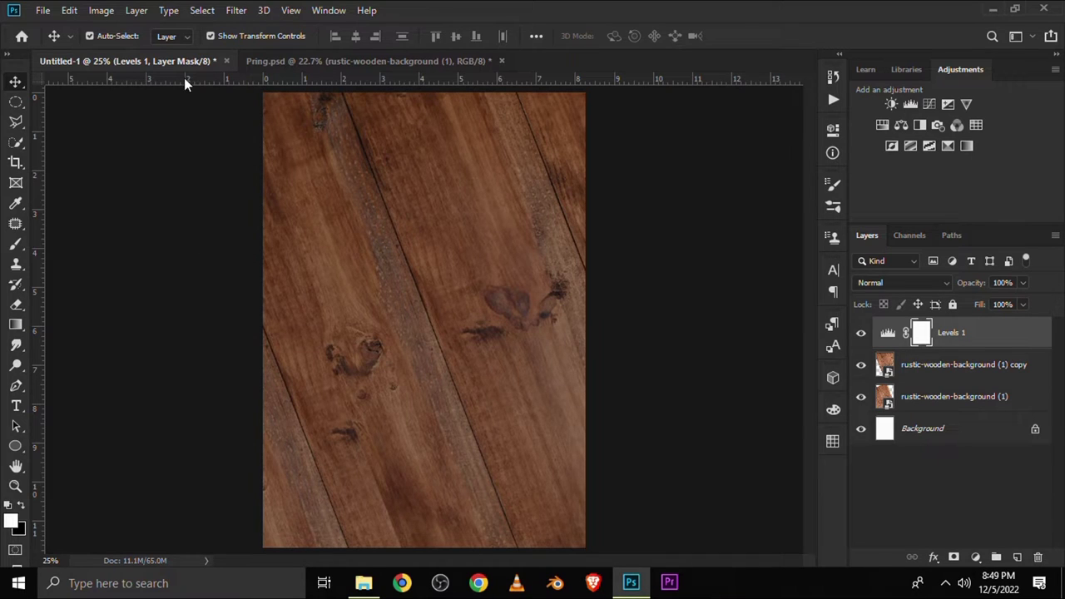
click(320, 113)
click(206, 265)
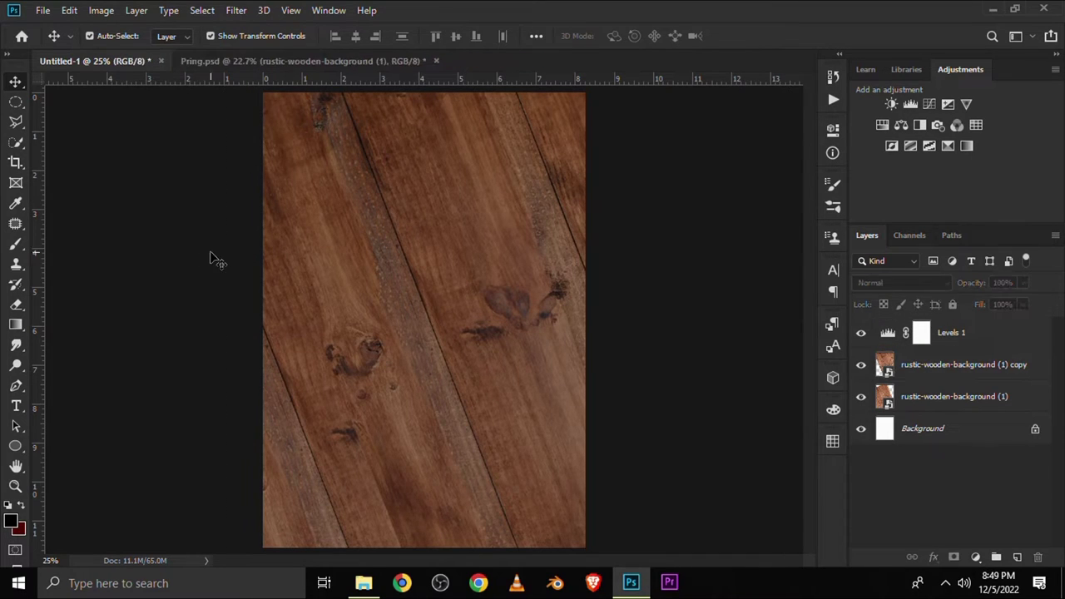
Step: Drag the gingham napkin layer from Pring.psd into the poster's top-right corner
click(317, 62)
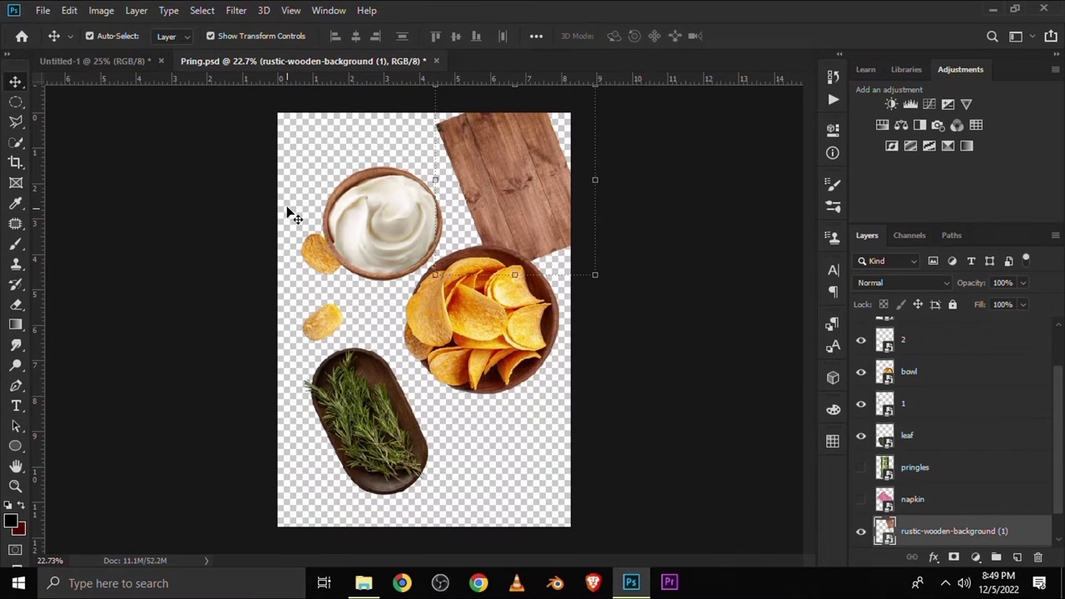
click(861, 500)
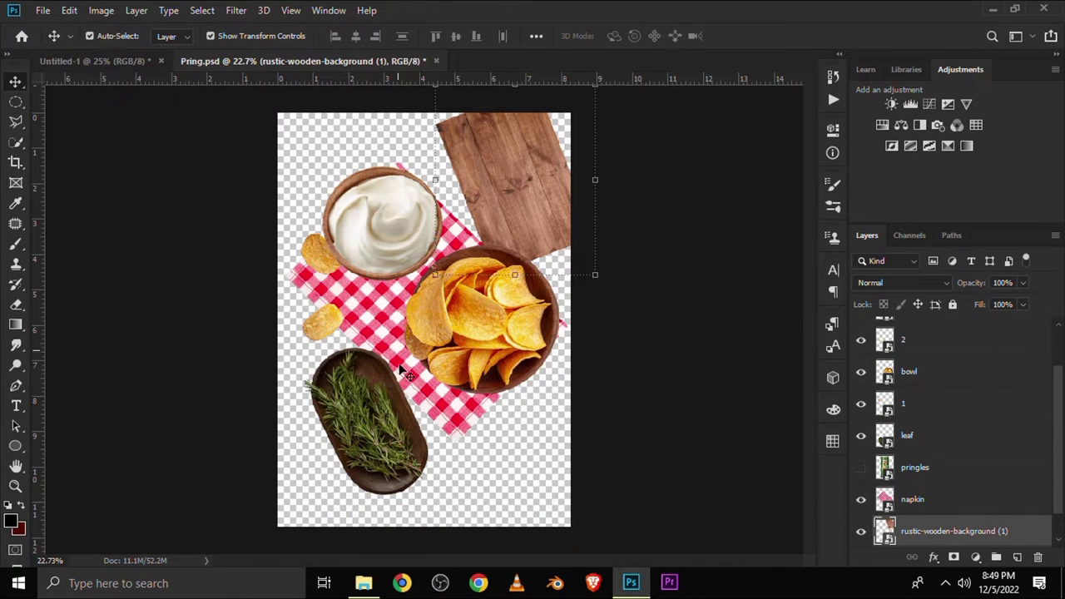
click(913, 499)
drag(408, 482, 474, 470)
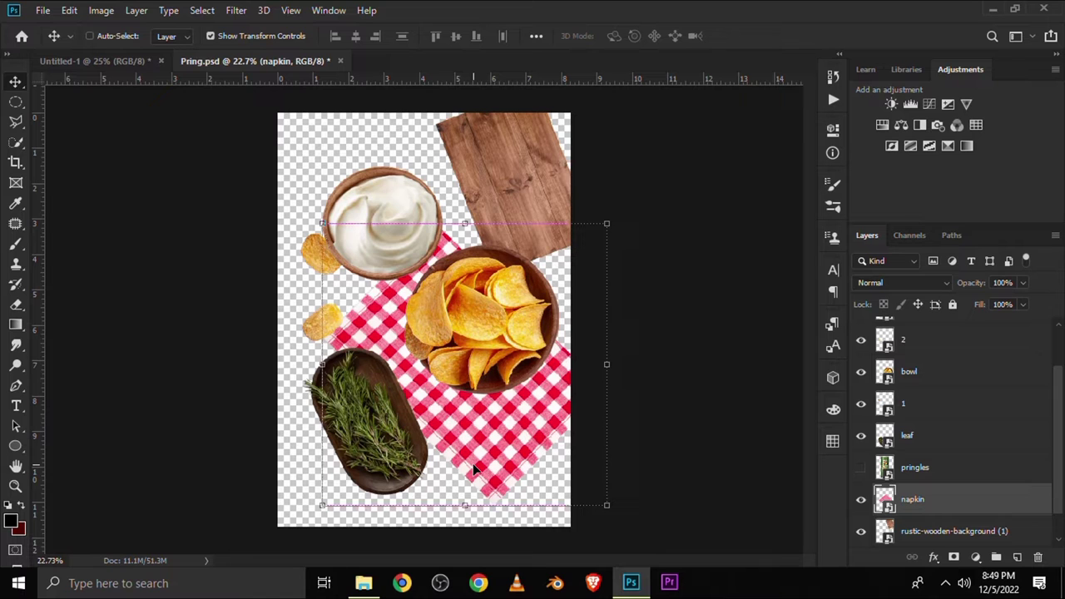
click(109, 61)
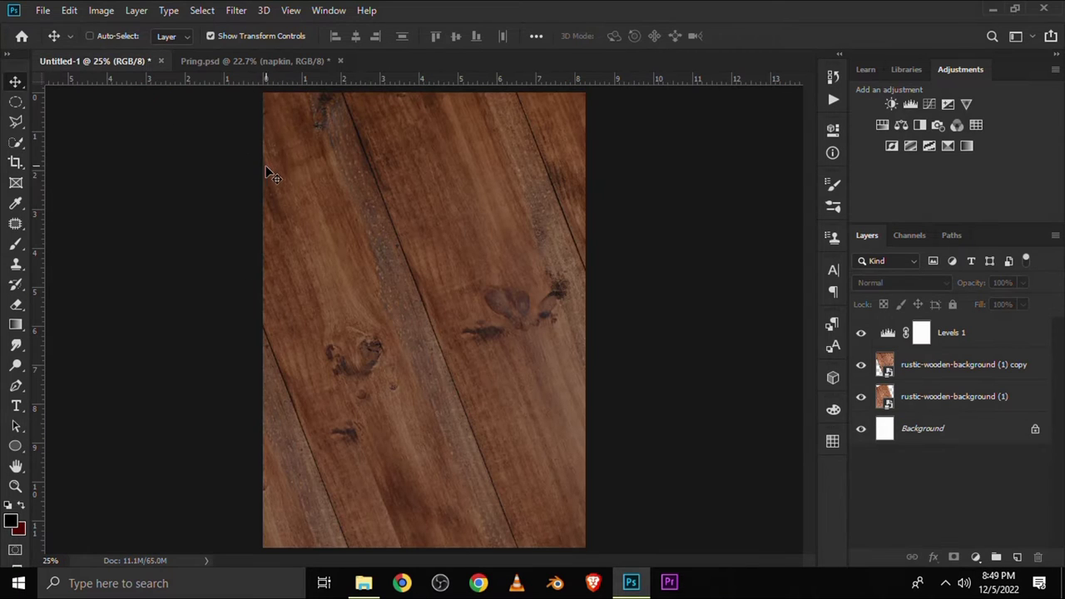
mouse_move(286, 190)
mouse_down()
mouse_move(422, 233)
mouse_move(553, 156)
mouse_move(555, 183)
mouse_up()
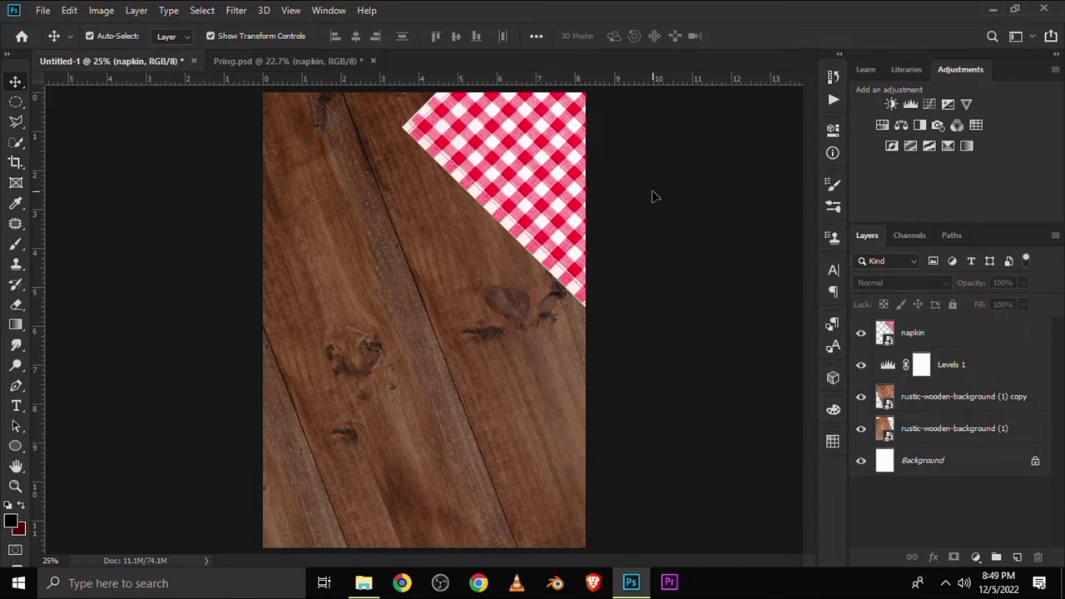
click(249, 63)
click(275, 357)
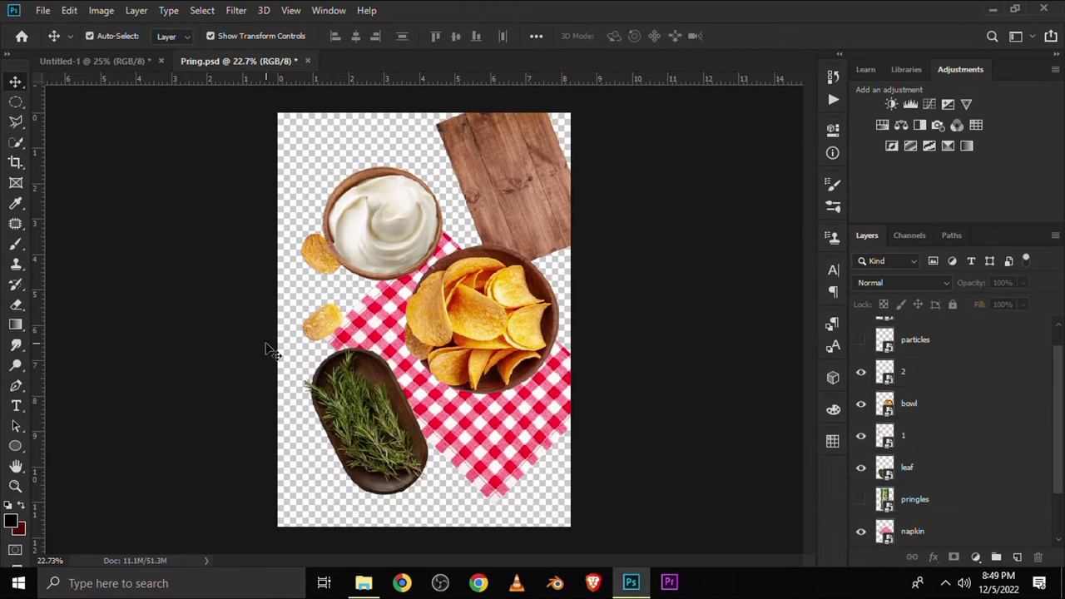
Step: Drag the pringles layer into the poster left of centre and convert it to a smart object
scroll(899, 499, down, 1)
click(861, 468)
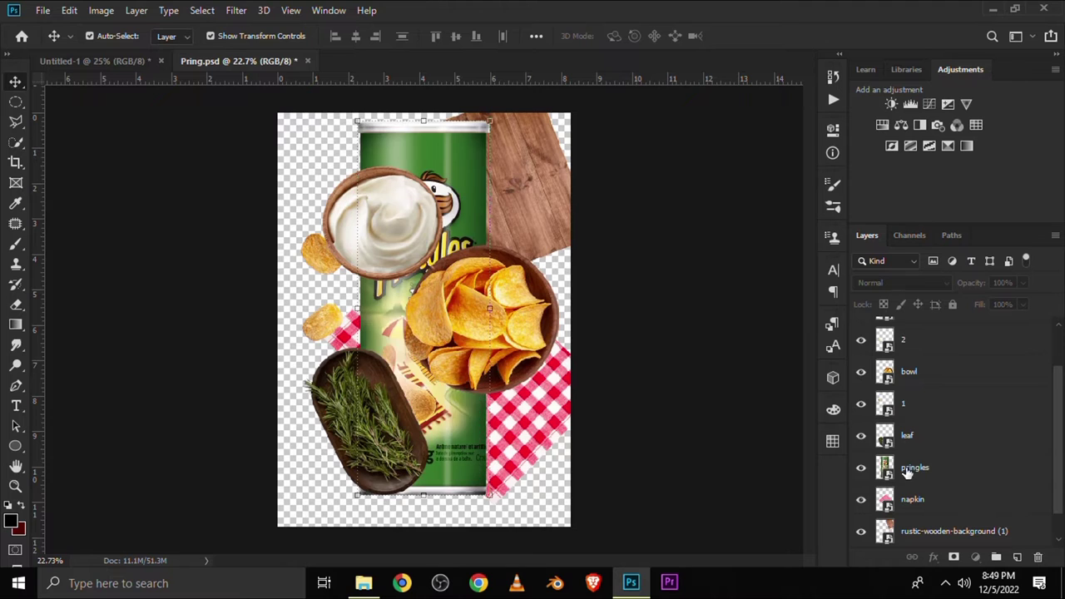
click(915, 468)
mouse_move(344, 296)
mouse_down()
mouse_move(497, 449)
mouse_move(186, 113)
mouse_up()
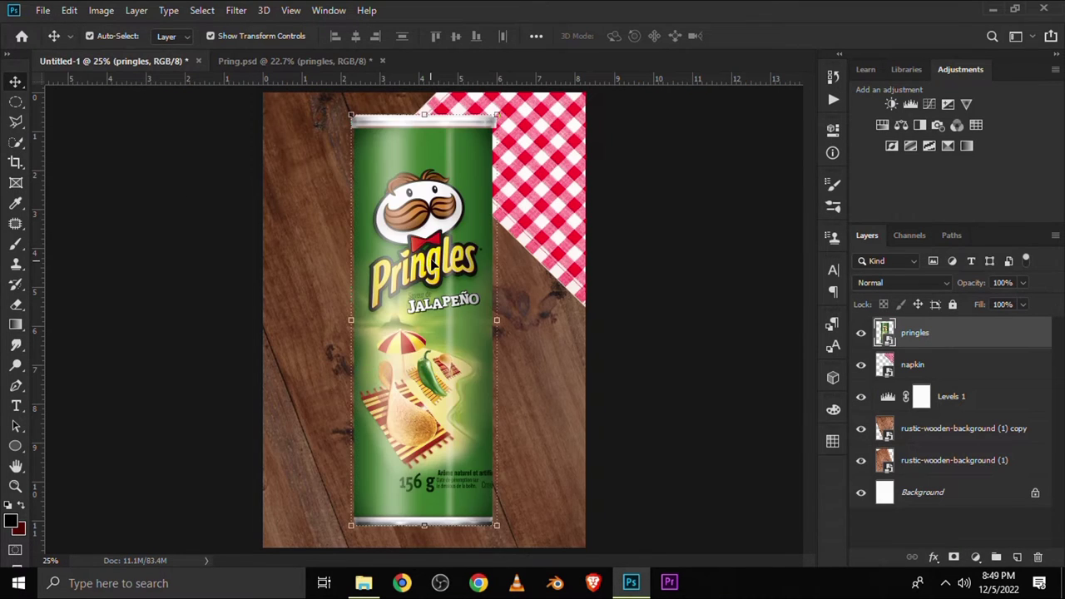
drag(433, 258, 360, 287)
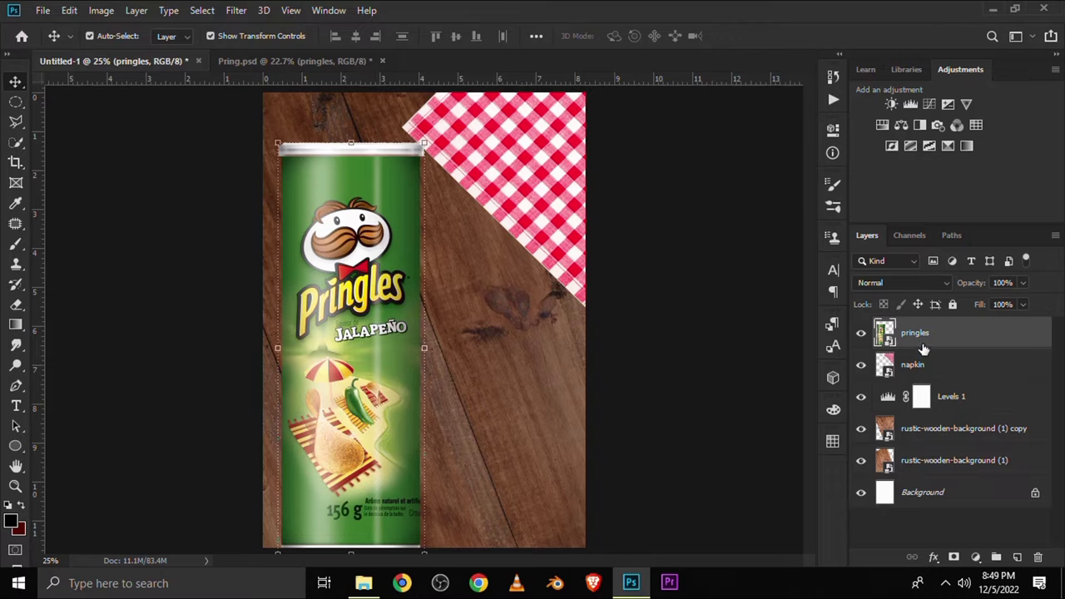
right_click(924, 350)
click(774, 165)
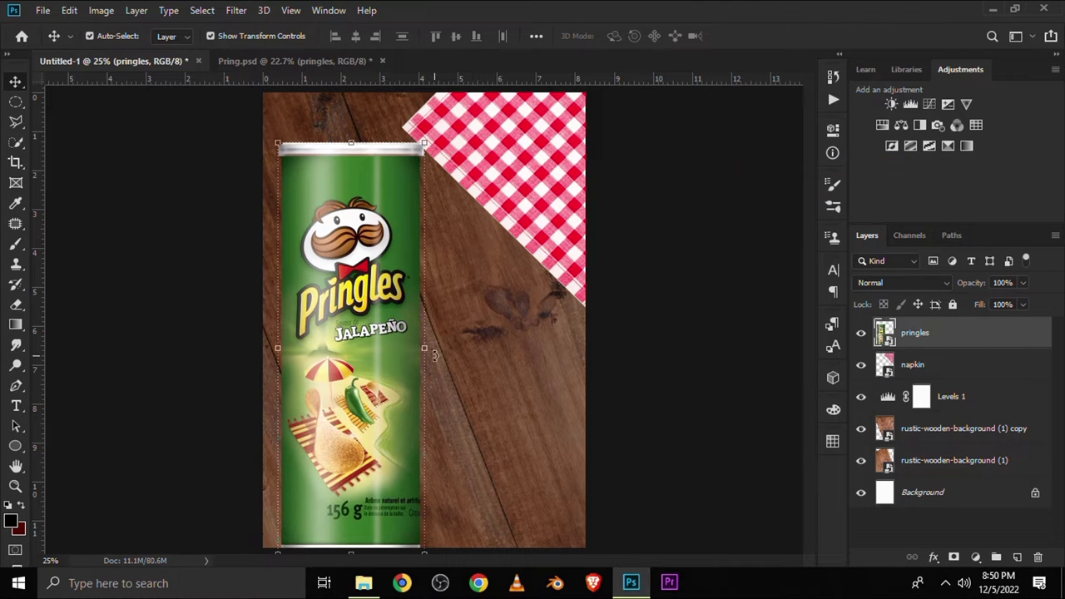
Step: Scale the can to about 153%, rotate it -21.6° and position it diagonally
drag(431, 354, 531, 335)
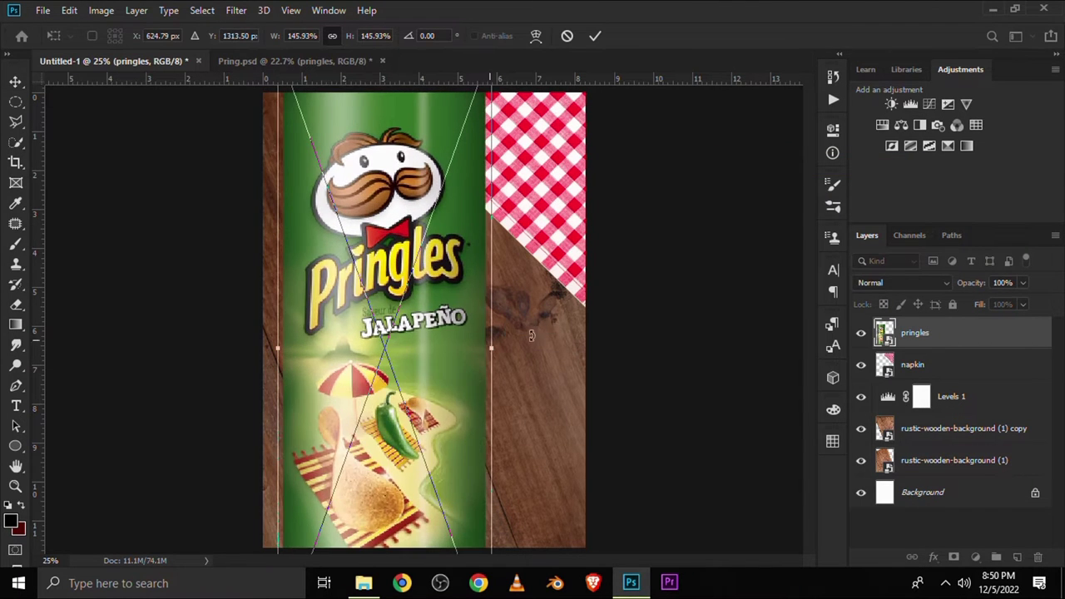
alt+scroll(531, 335, down, 2)
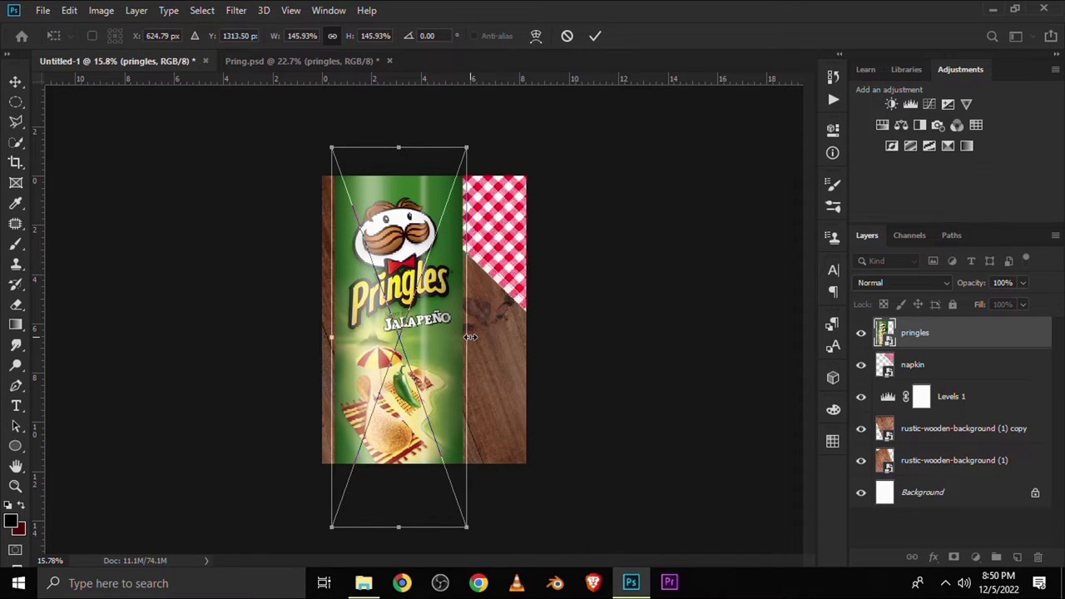
drag(470, 337, 480, 268)
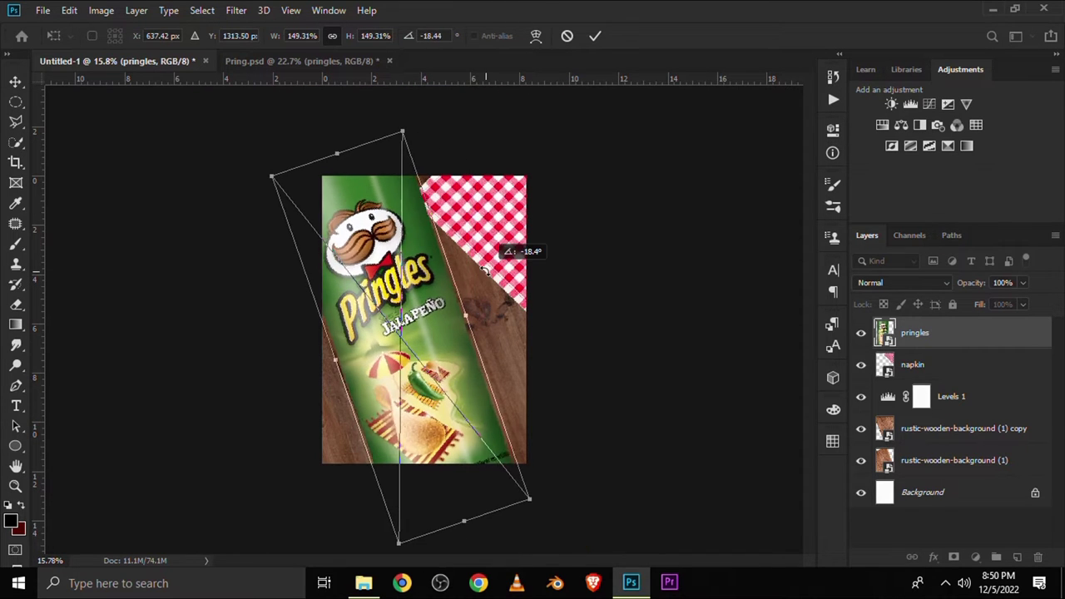
drag(425, 332, 411, 332)
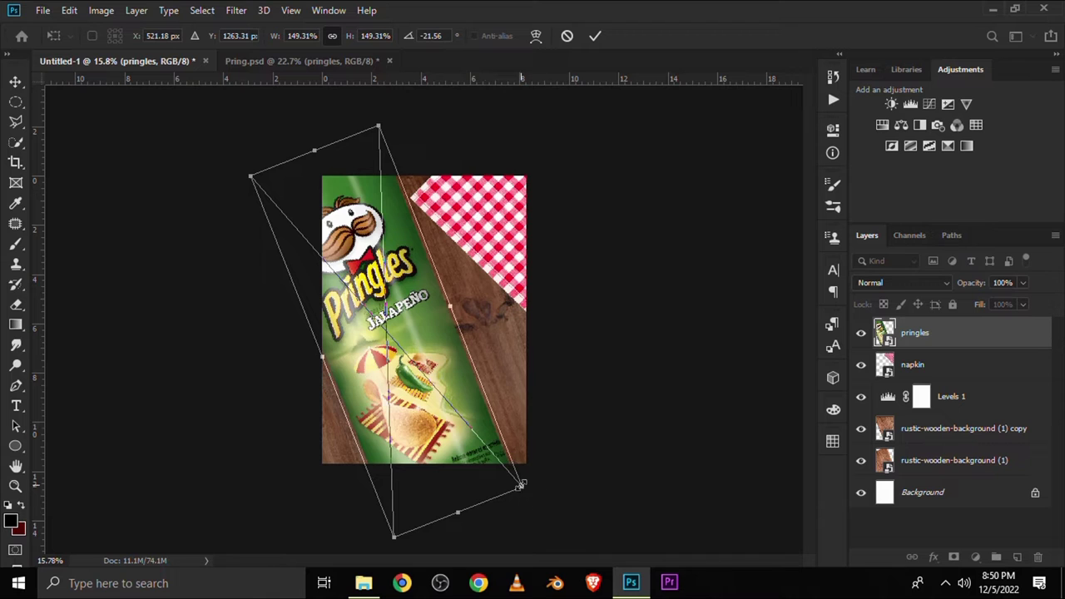
drag(521, 485, 529, 495)
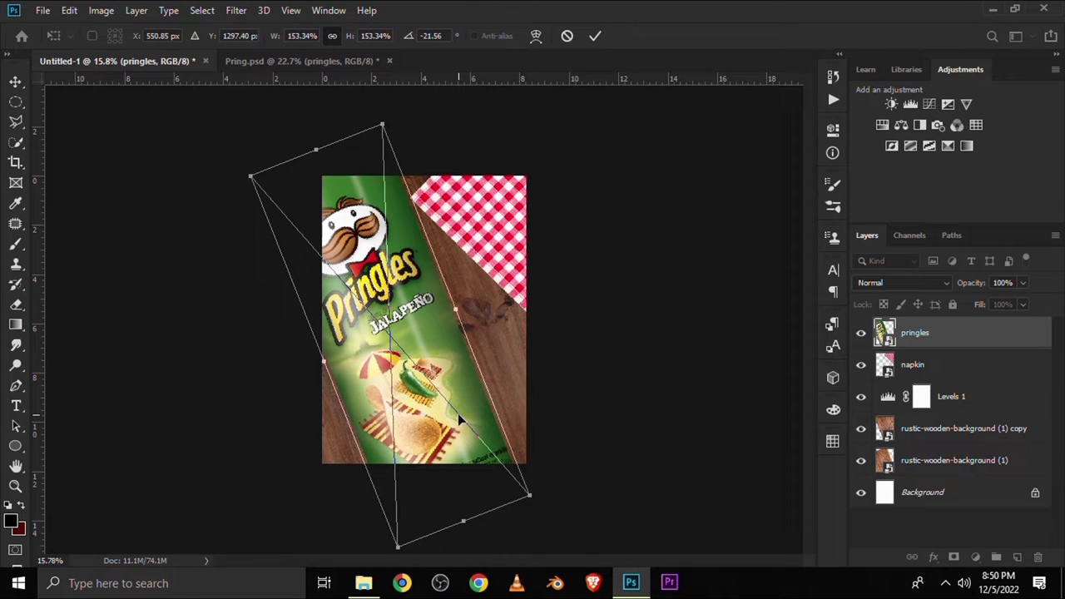
drag(458, 414, 461, 420)
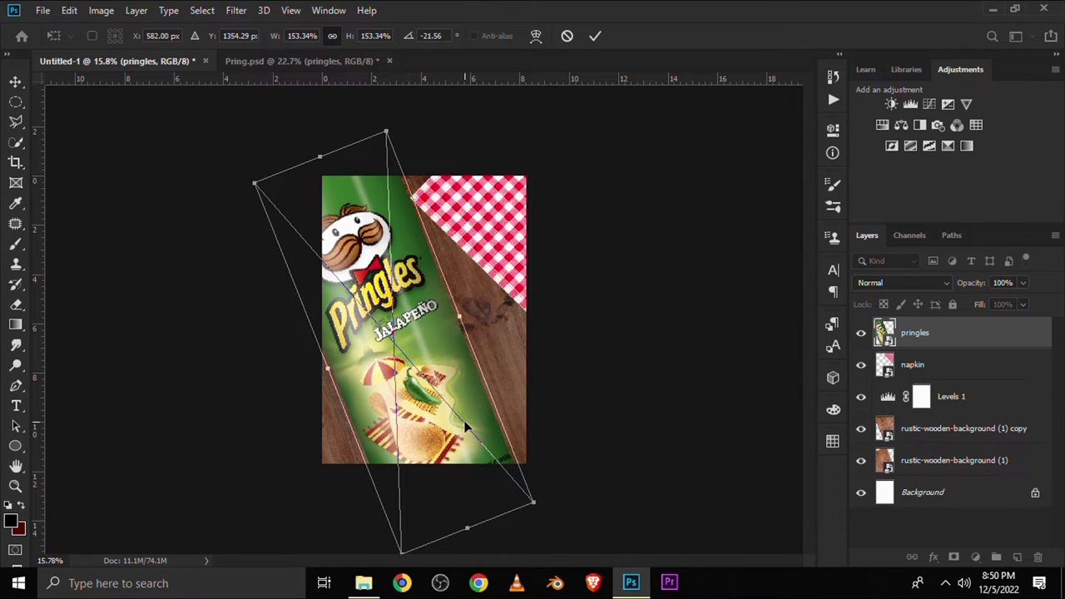
drag(464, 422, 458, 424)
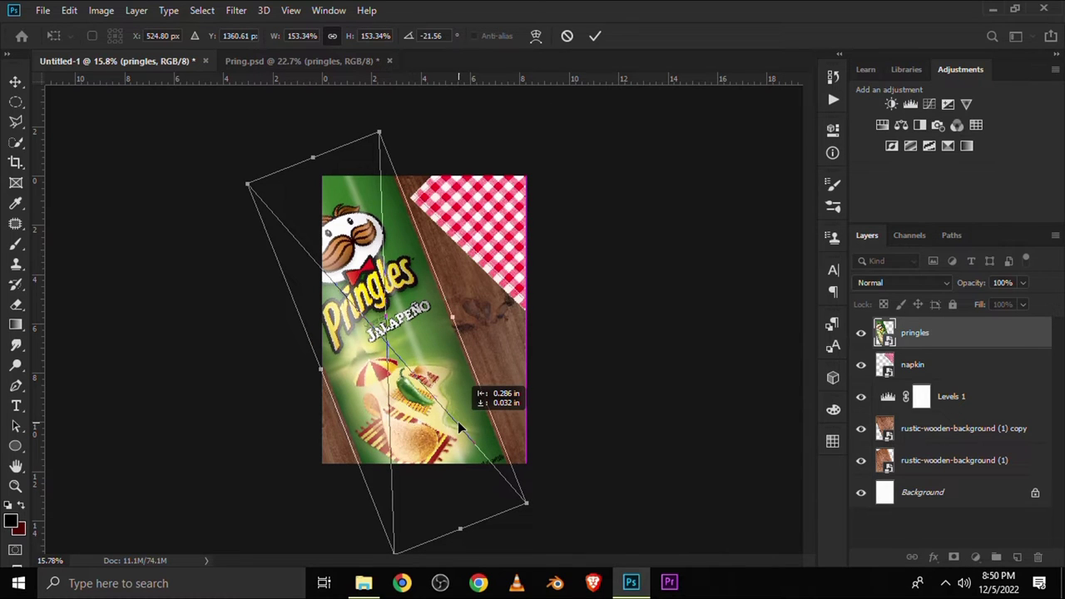
click(595, 36)
key(ctrl+plus)
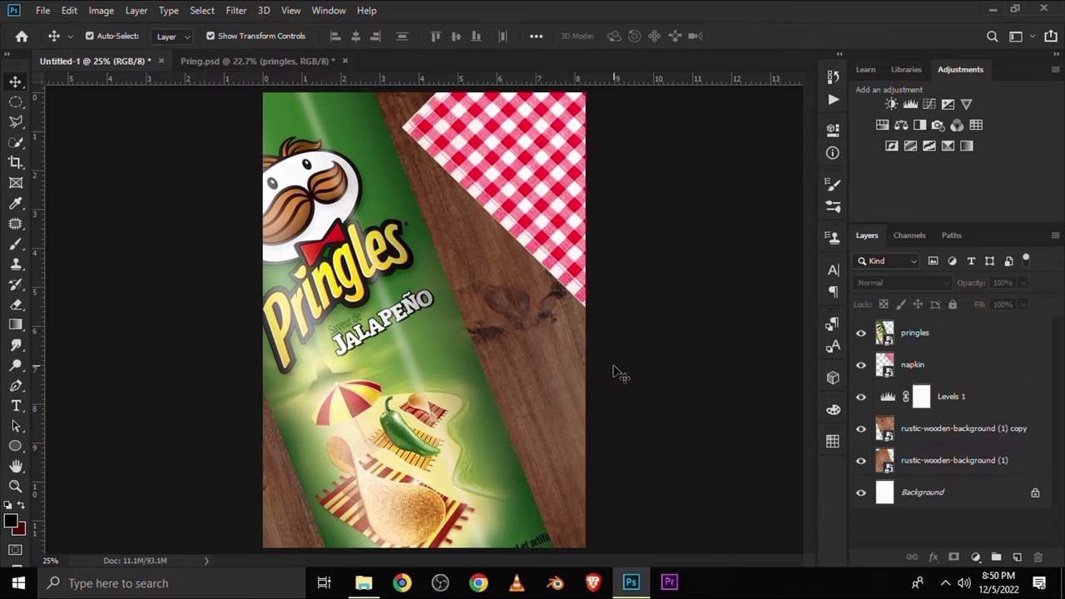
Step: Nudge the napkin right and bring the rosemary bowl into the poster's lower-right edge
drag(525, 164, 528, 160)
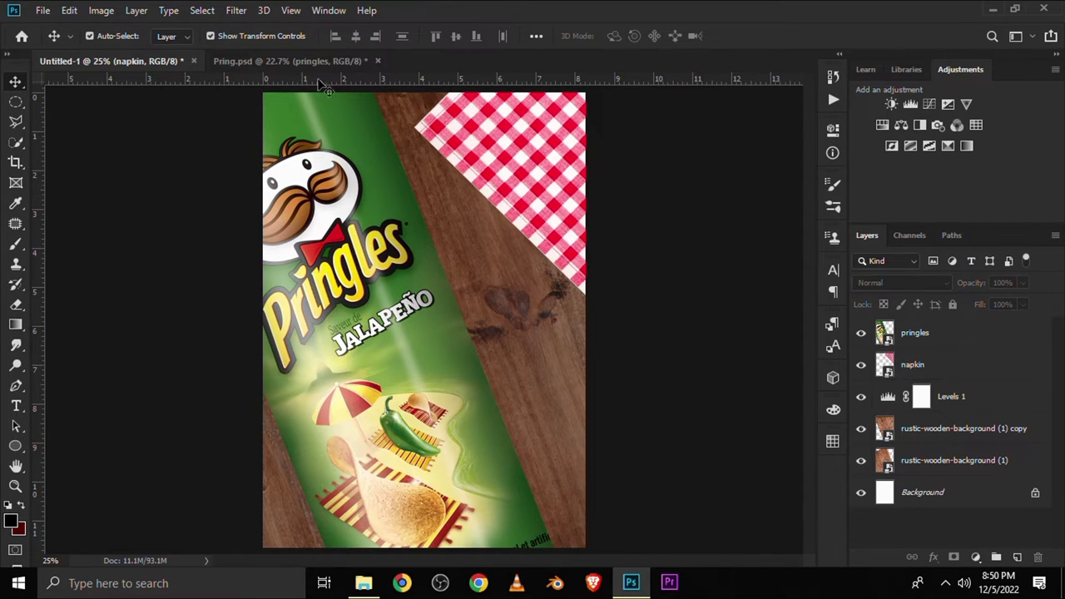
click(306, 60)
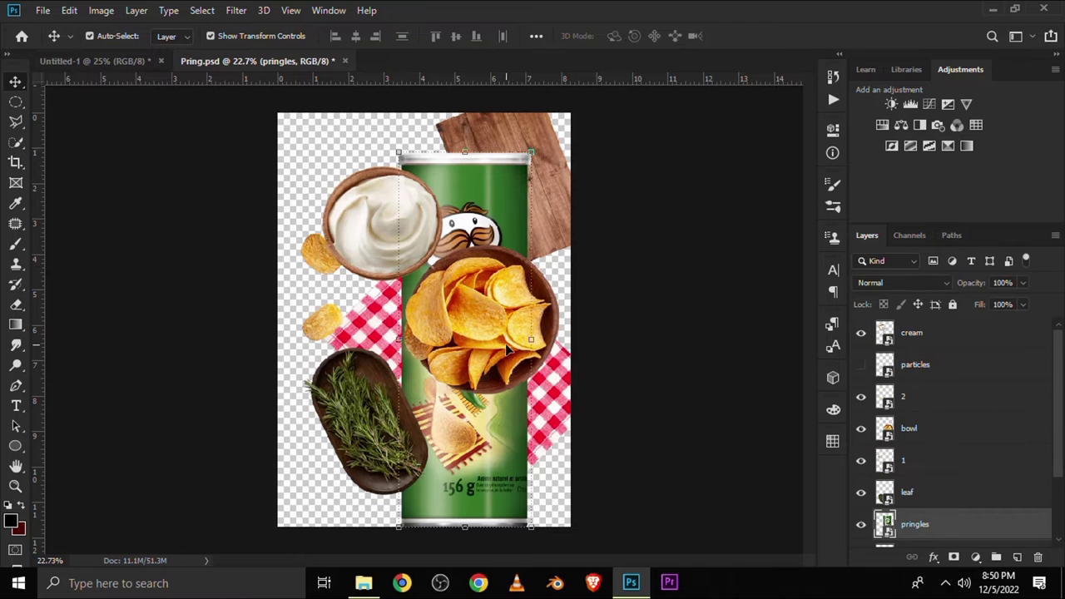
drag(376, 454, 328, 410)
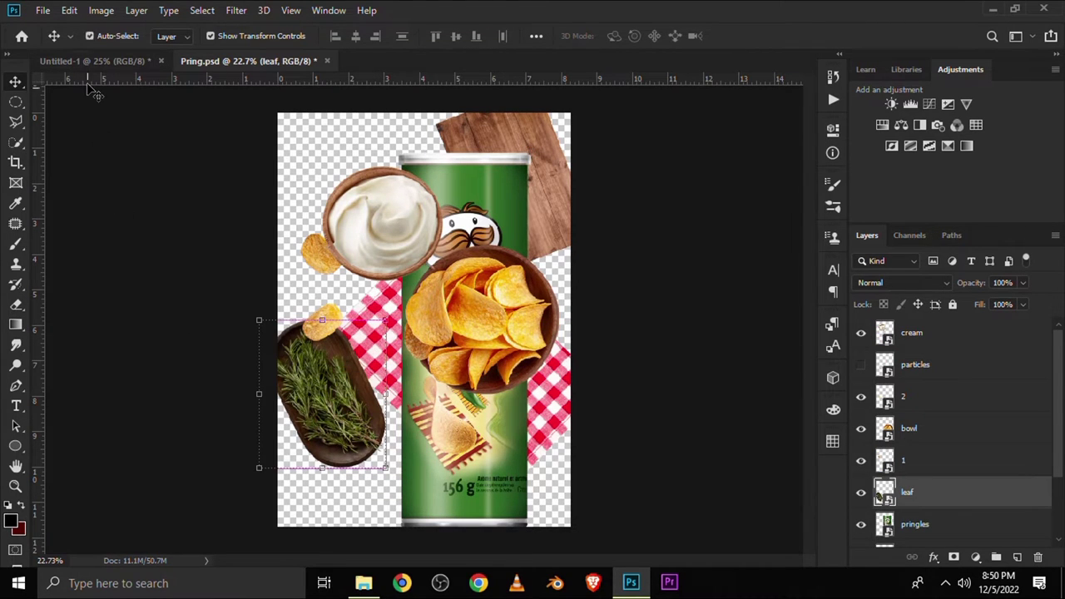
click(93, 62)
drag(210, 225, 228, 260)
mouse_move(341, 346)
mouse_down()
mouse_move(596, 473)
mouse_move(581, 457)
mouse_up()
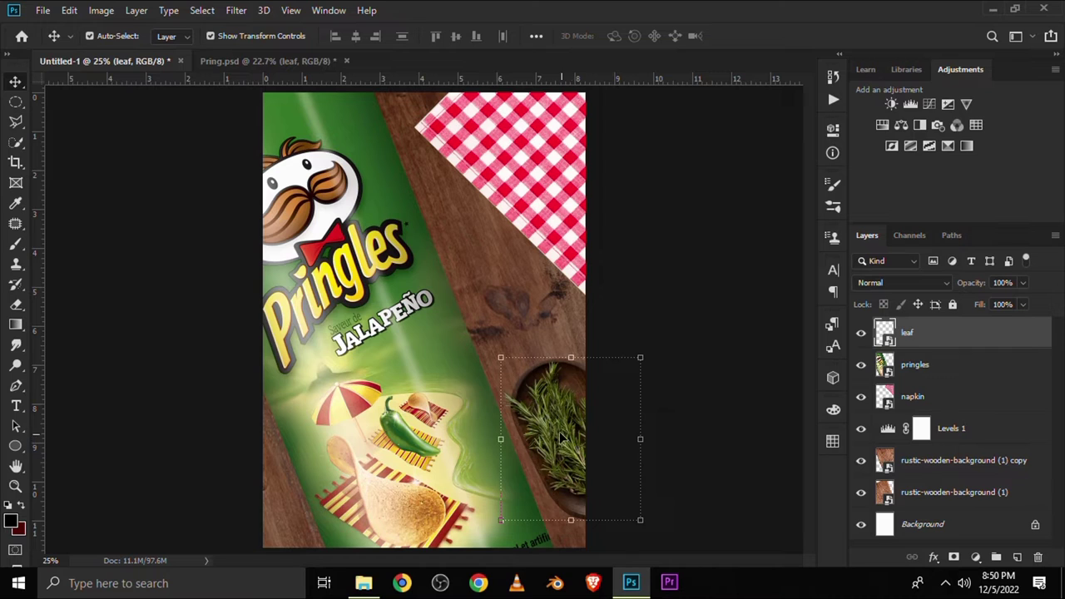
Step: Rotate the rosemary bowl about 4.3° and nudge it slightly right
key(ctrl+t)
mouse_move(613, 288)
mouse_down()
mouse_move(623, 278)
mouse_move(620, 290)
mouse_up()
click(596, 36)
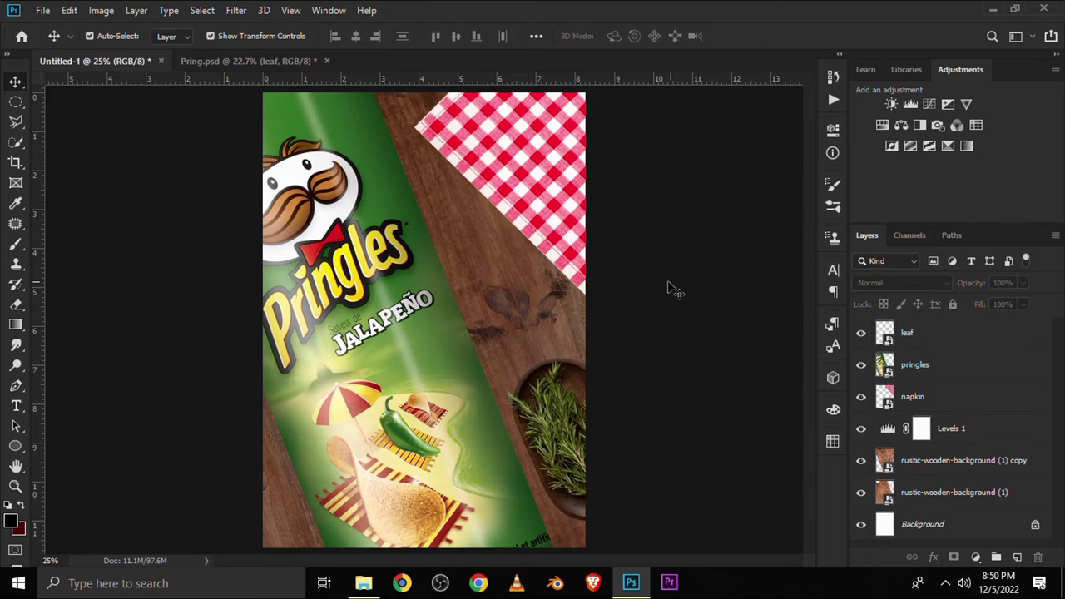
click(426, 389)
click(861, 364)
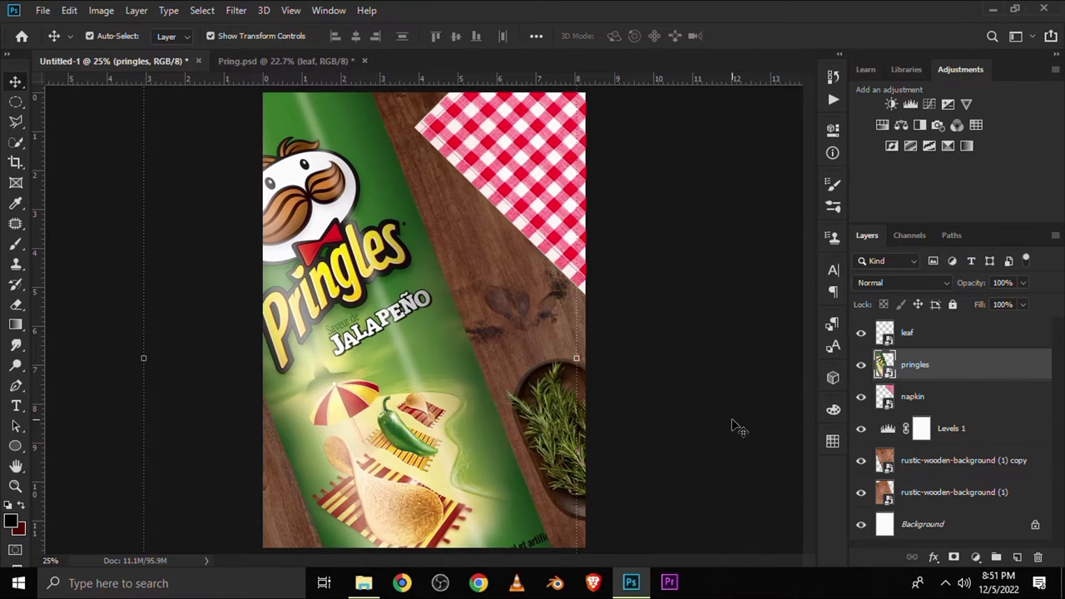
click(592, 418)
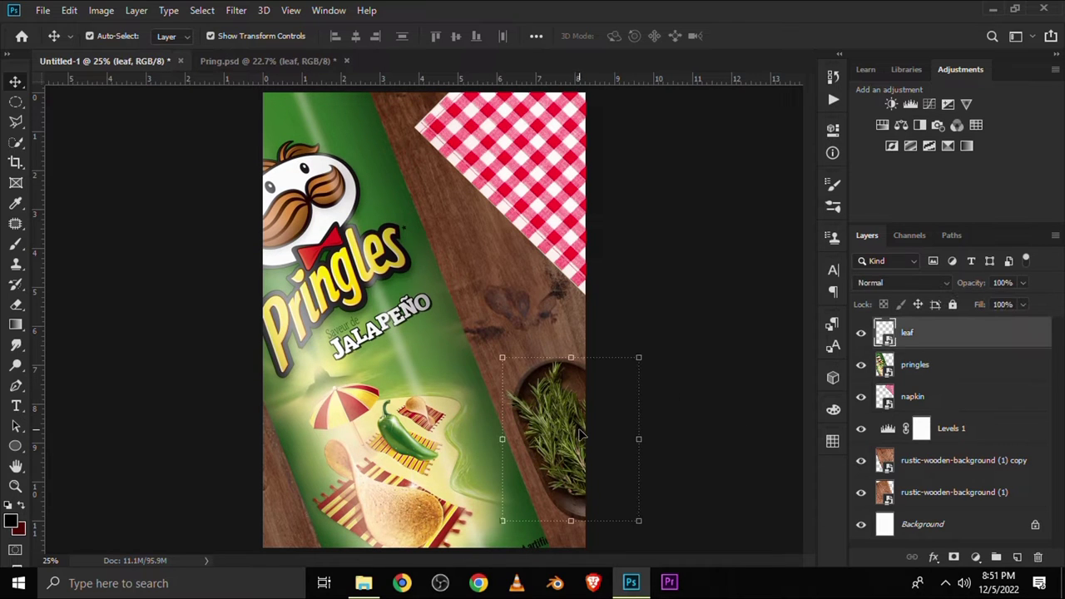
drag(603, 279, 614, 280)
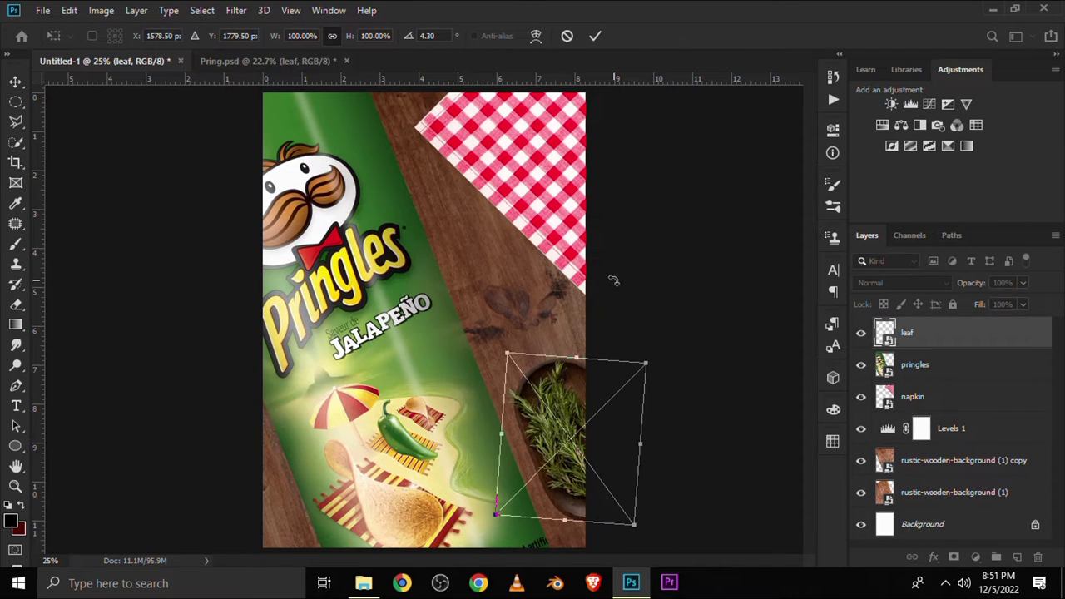
key(Return)
drag(558, 436, 567, 435)
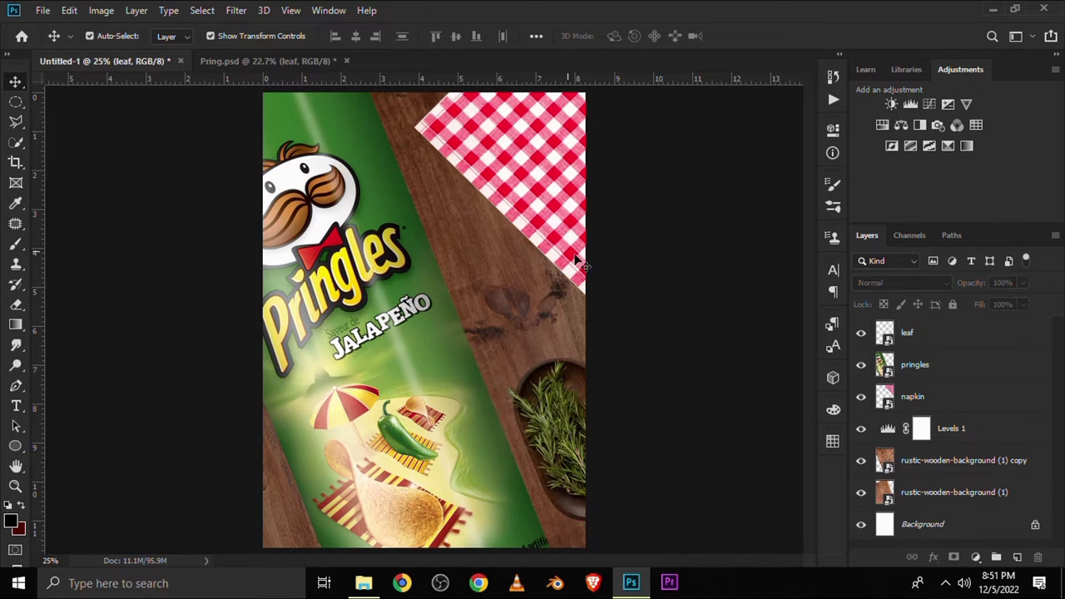
click(249, 61)
Step: Place the cream bowl on the napkin at the top edge, then fit the poster and select the can
drag(403, 241, 407, 227)
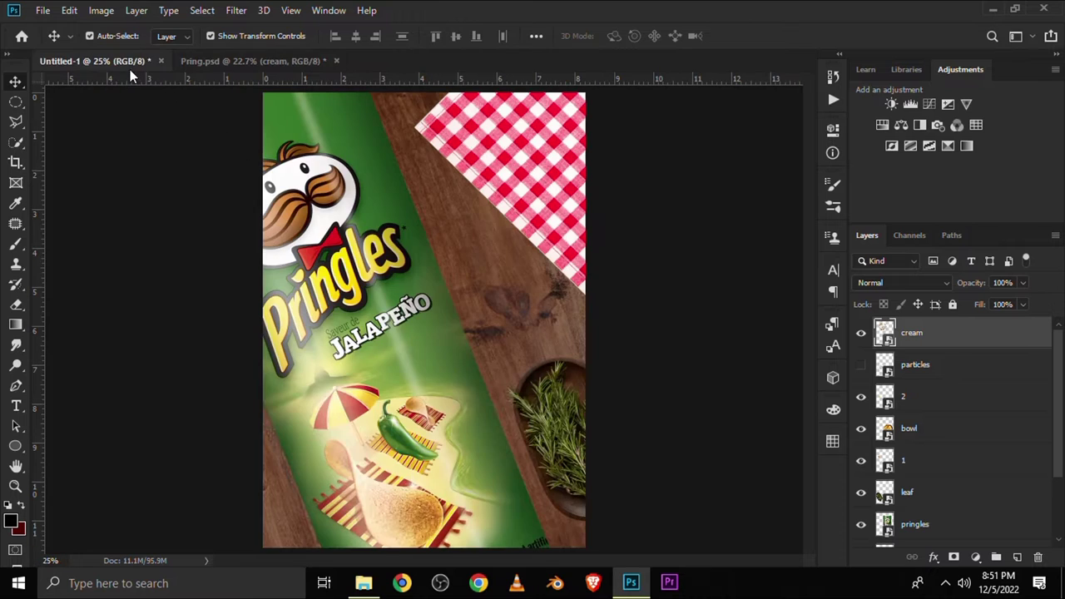
mouse_move(130, 69)
mouse_down()
mouse_move(451, 250)
mouse_move(472, 110)
mouse_up()
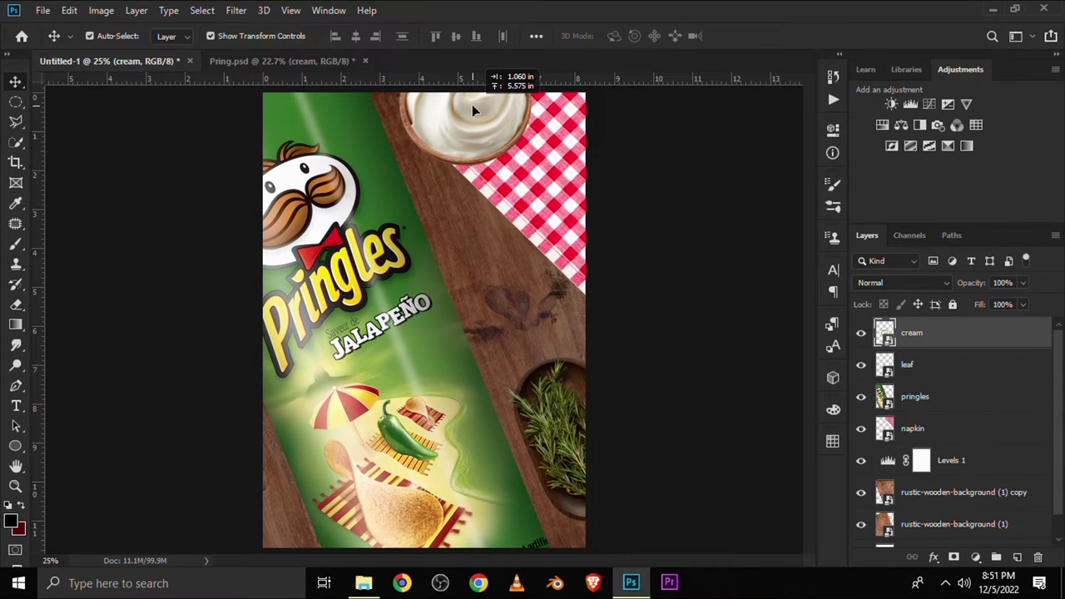
drag(472, 105, 504, 107)
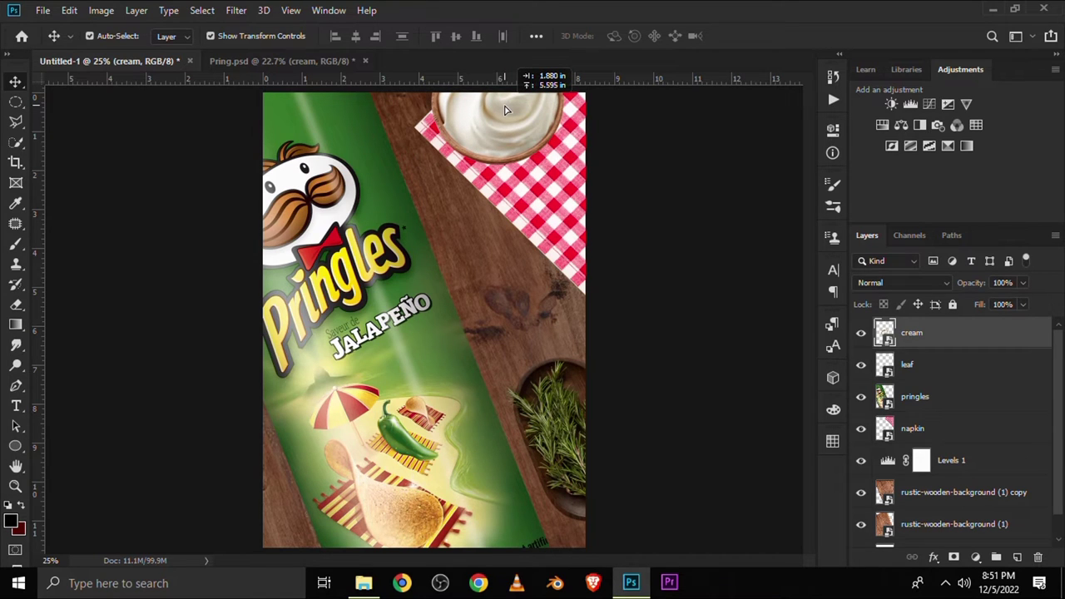
drag(504, 109, 505, 109)
key(ctrl+0)
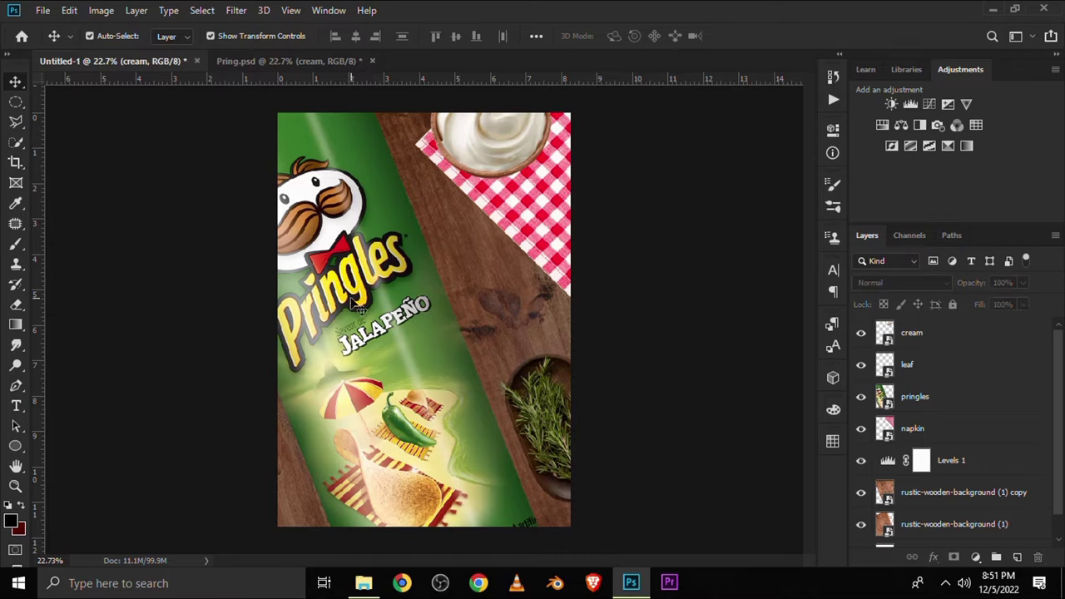
click(349, 283)
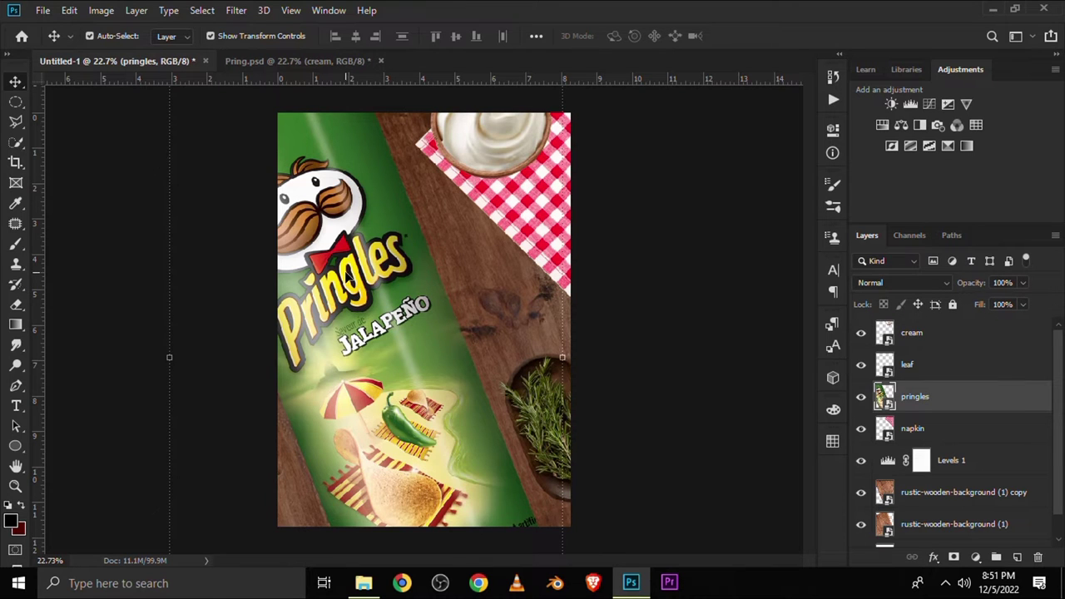
Step: Move the Pringles can slightly down, then rotate and enlarge it
drag(351, 268, 356, 284)
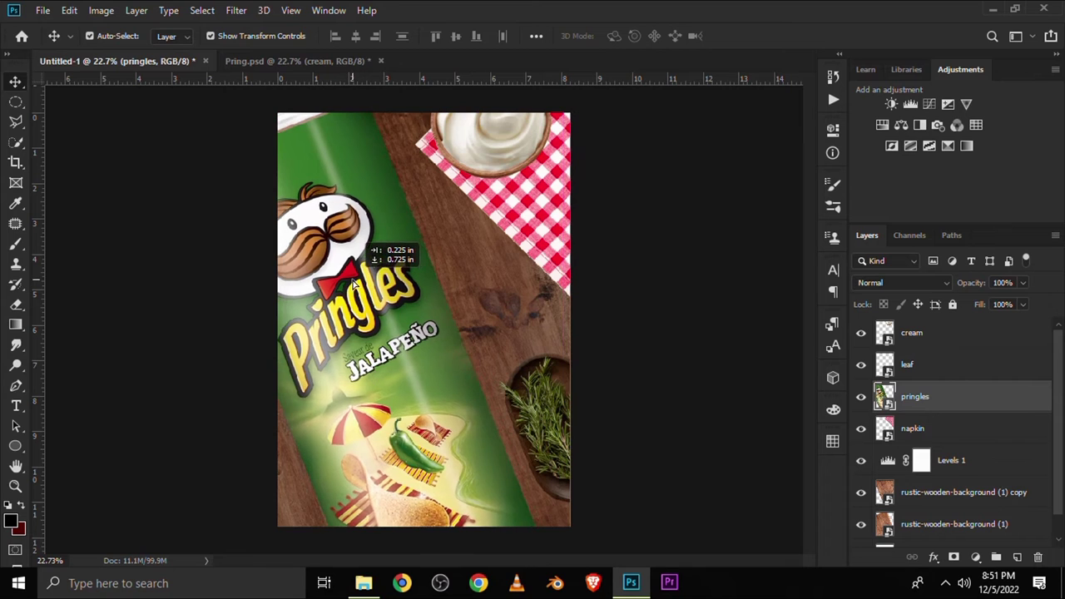
drag(353, 283, 354, 283)
key(ctrl+minus)
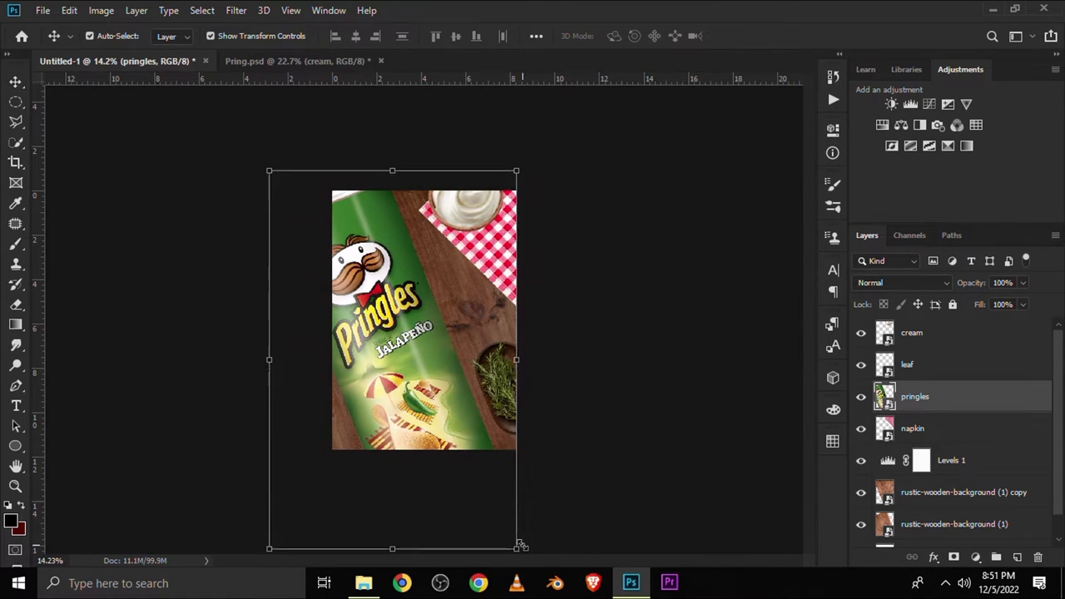
drag(519, 546, 510, 492)
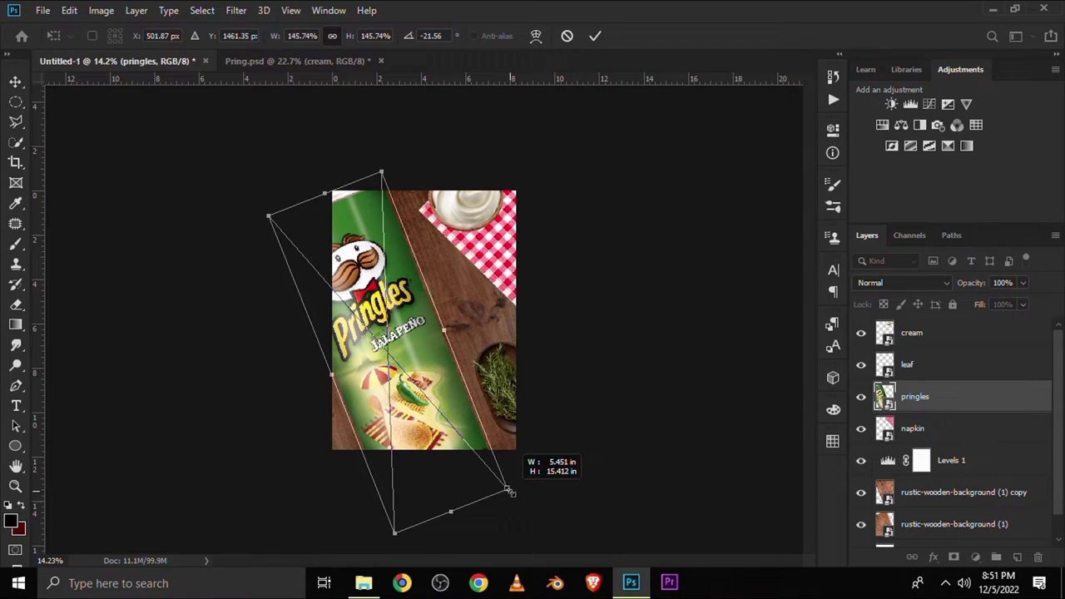
drag(511, 492, 507, 490)
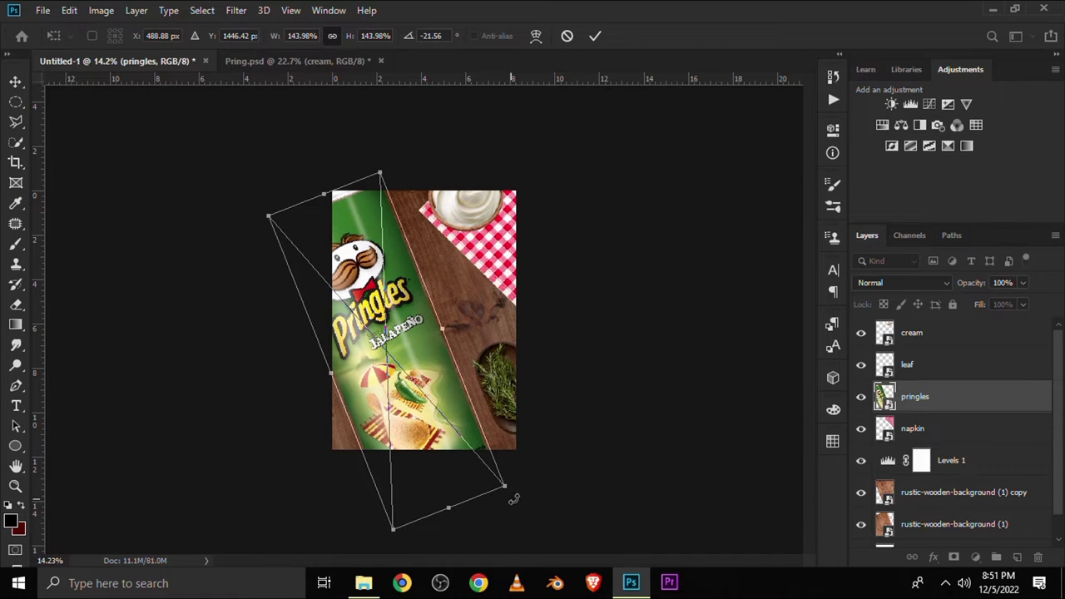
key(Return)
click(578, 441)
key(ctrl+plus)
key(ctrl+plus)
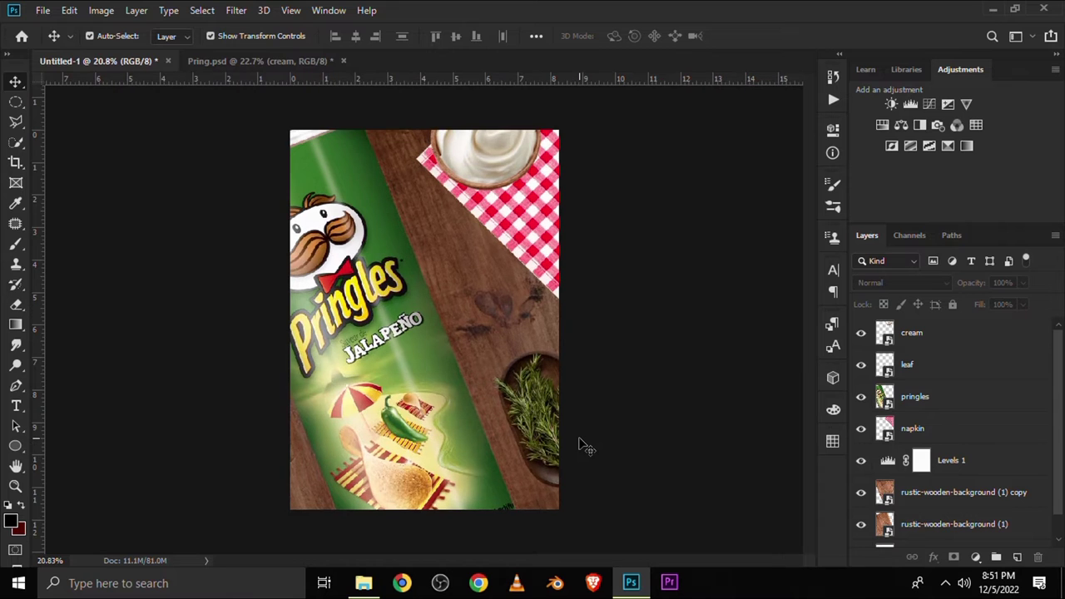
key(ctrl+plus)
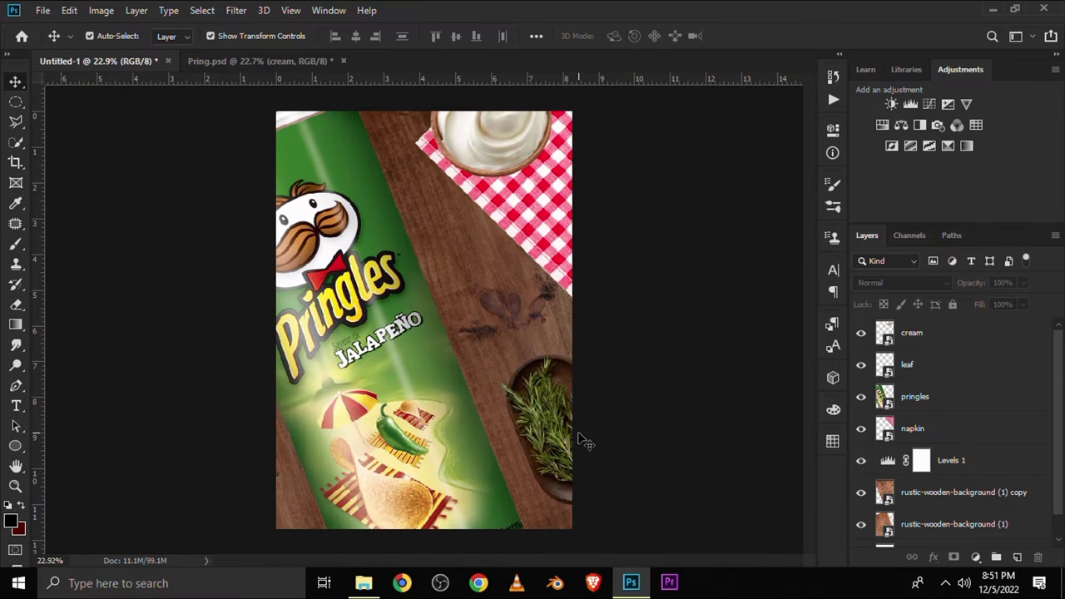
Step: Move the napkin left and enlarge it slightly, then shift the cream bowl left
drag(526, 225, 498, 223)
key(ctrl+t)
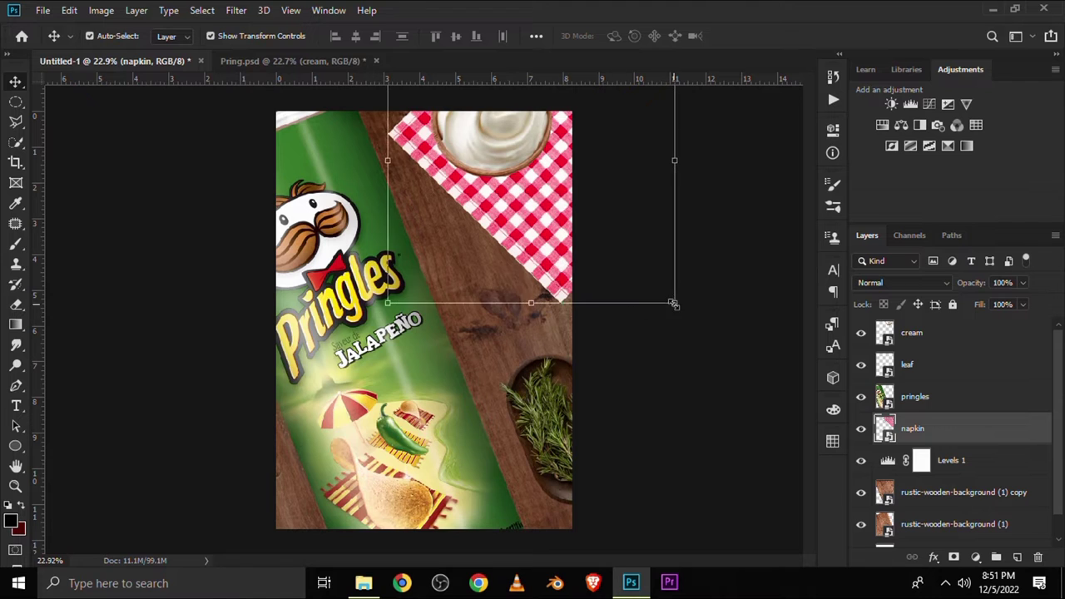
drag(686, 311, 696, 323)
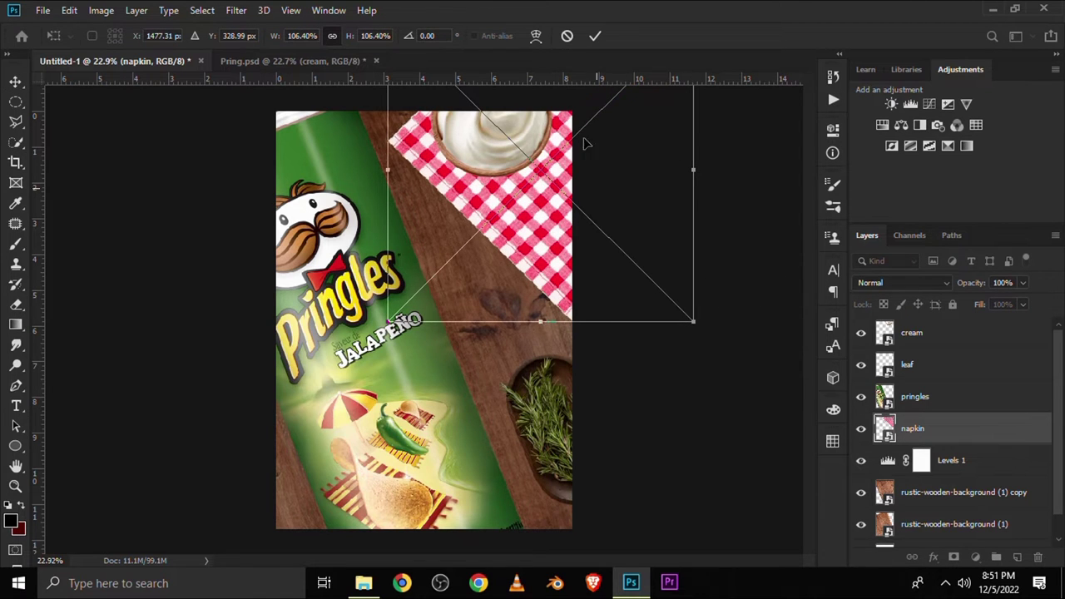
click(595, 36)
drag(506, 151, 480, 143)
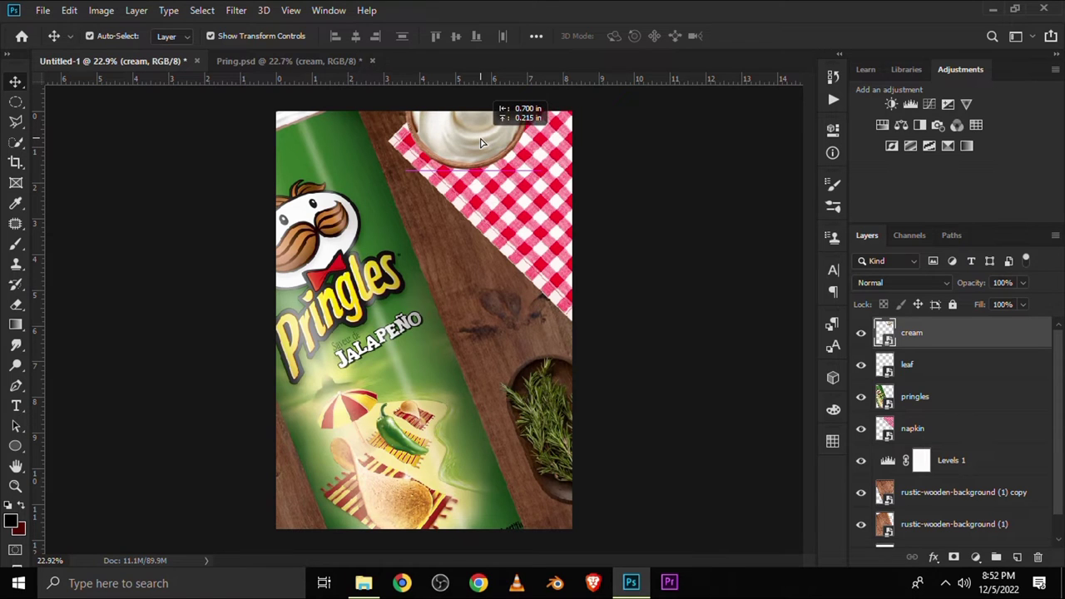
click(599, 181)
Step: Enlarge the rosemary dish to about 109% and stretch it into place
click(545, 450)
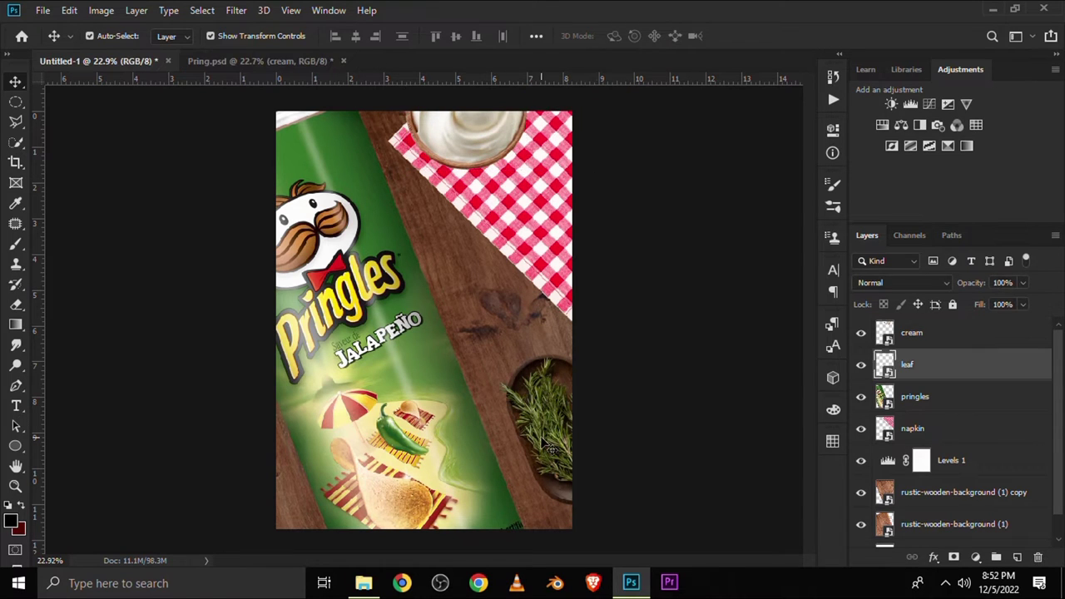
ctrl+drag(623, 352, 635, 346)
drag(555, 352, 565, 340)
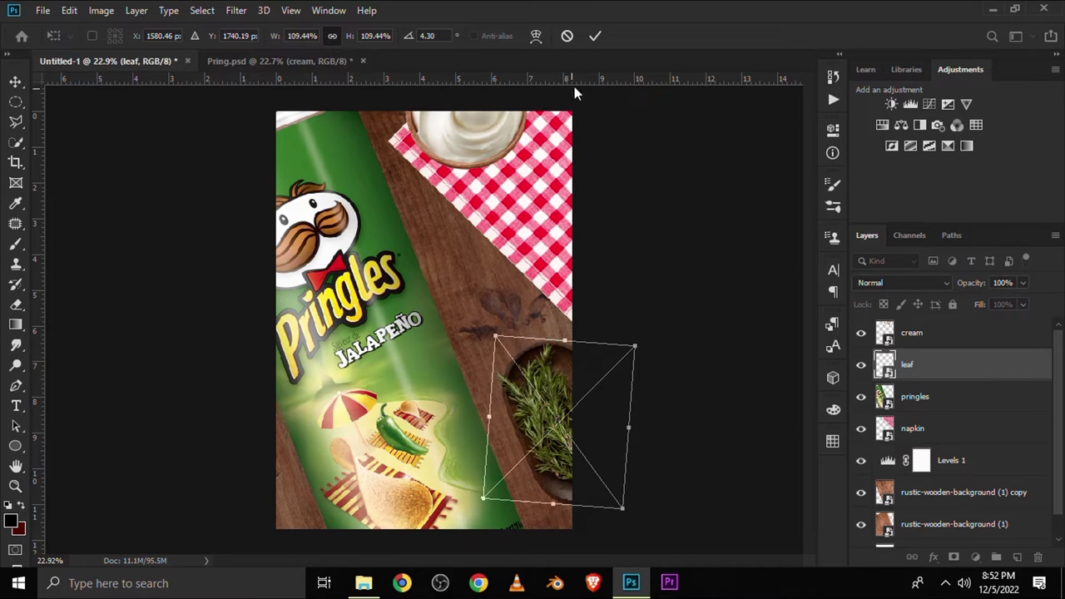
click(646, 243)
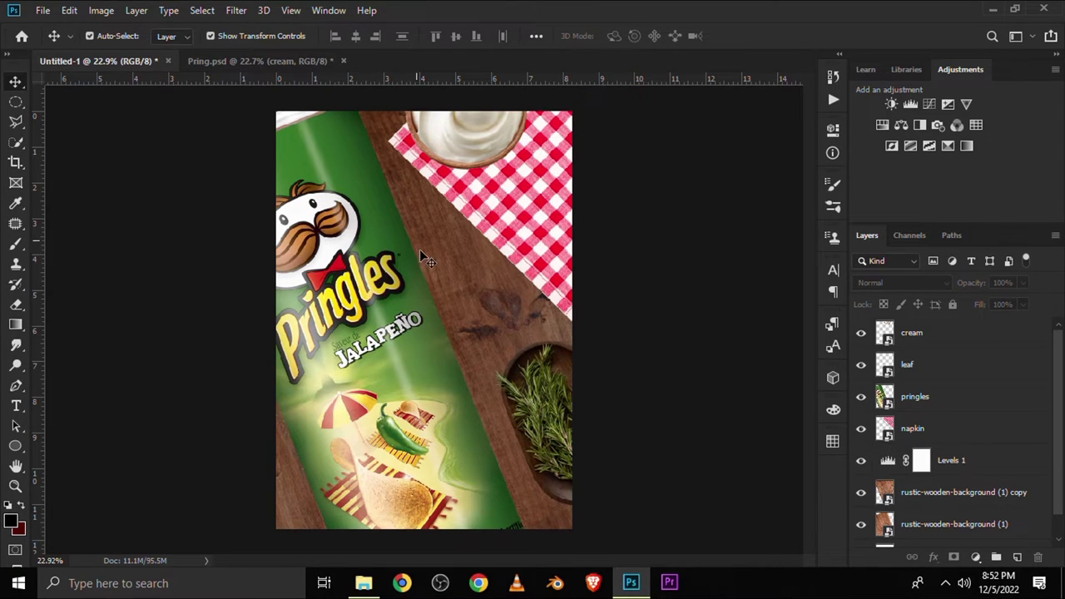
Step: Rotate the Pringles can slightly further
click(429, 408)
key(ctrl+t)
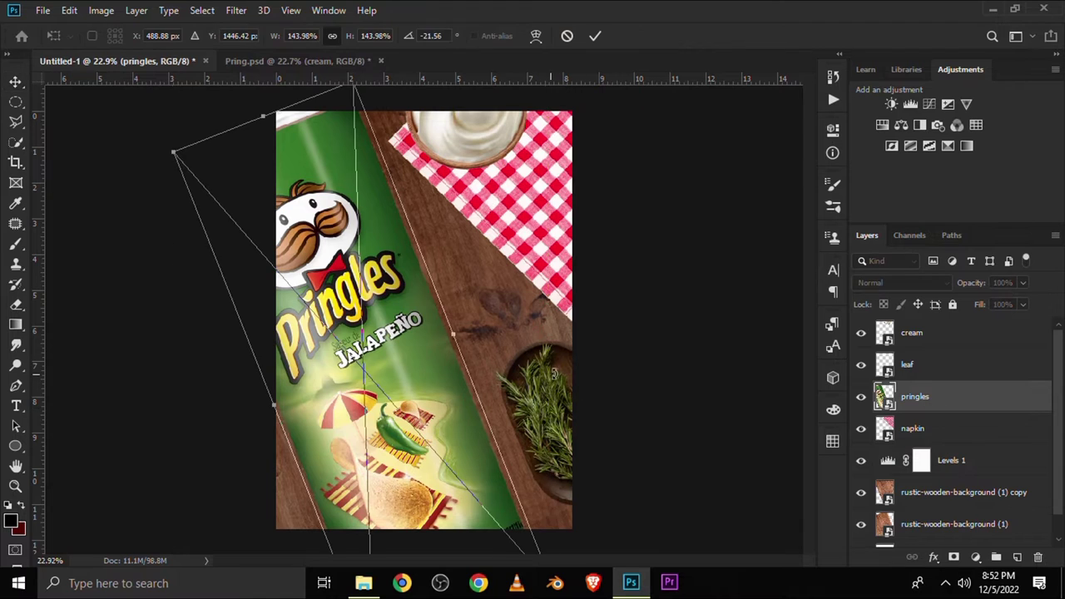
drag(617, 412, 618, 407)
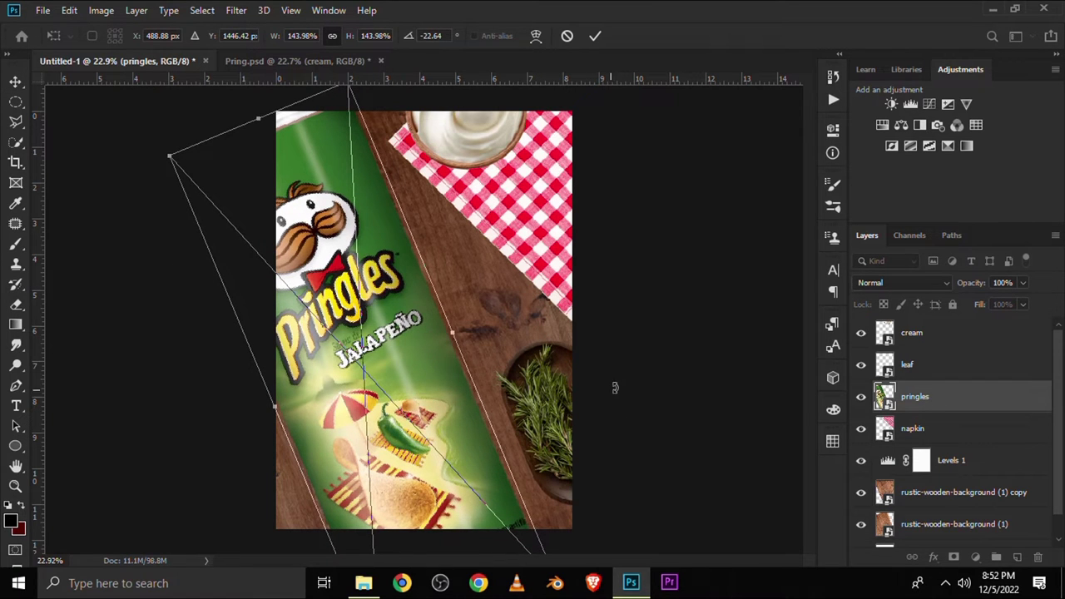
click(604, 36)
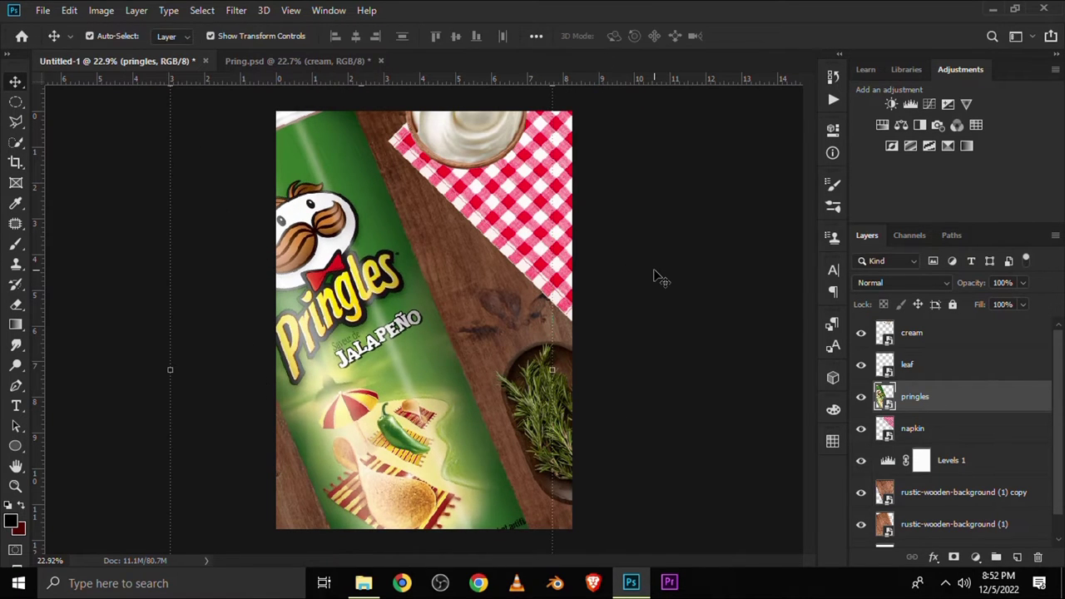
click(614, 276)
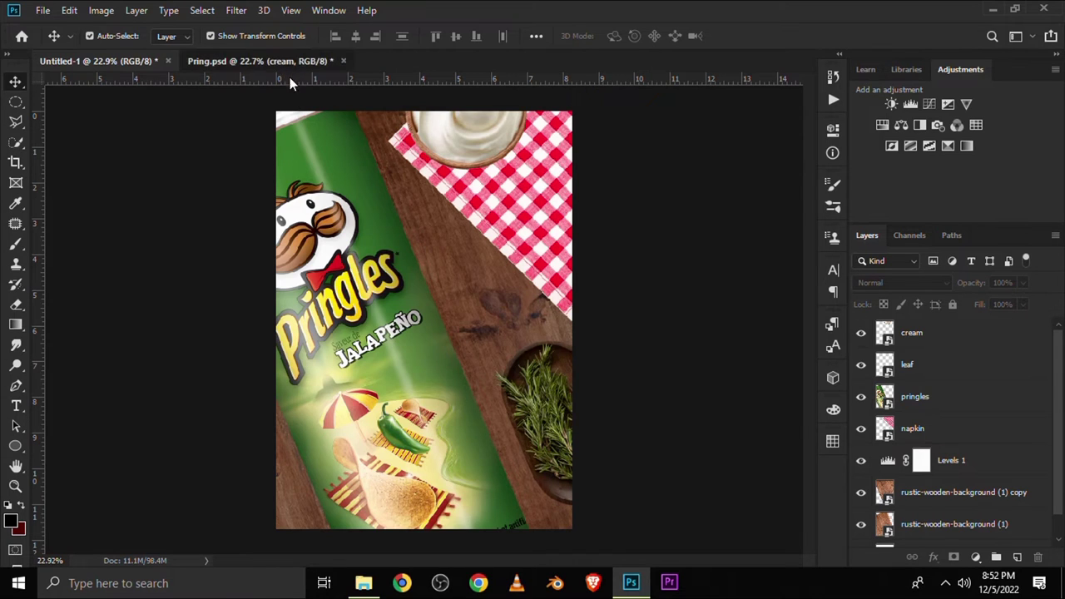
Step: Bring the bowl of chips into the poster and nudge it to mid-right with arrow keys
click(275, 62)
click(619, 239)
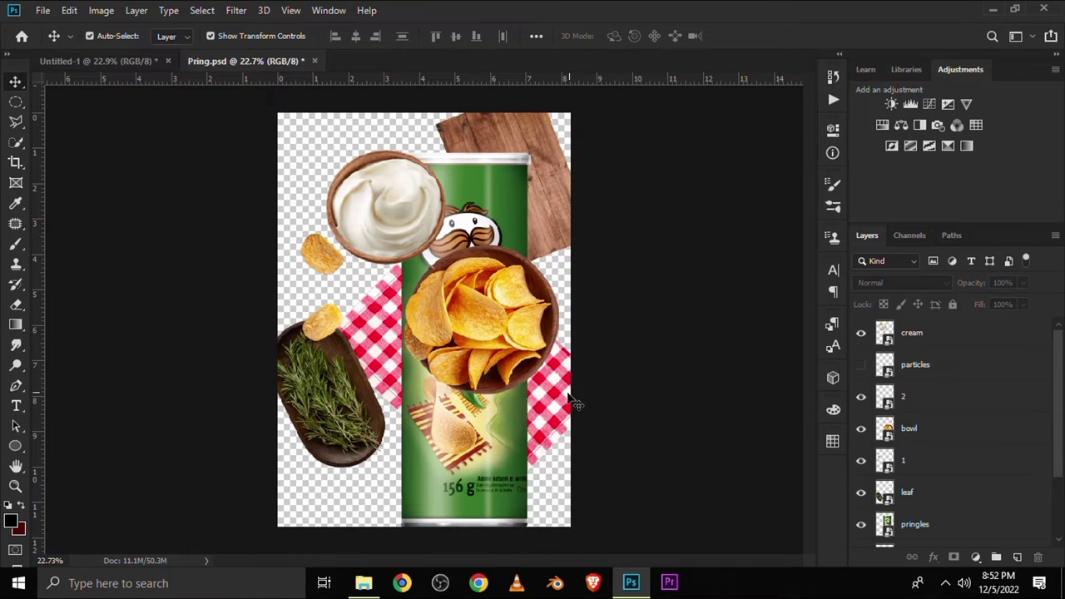
drag(475, 337, 465, 323)
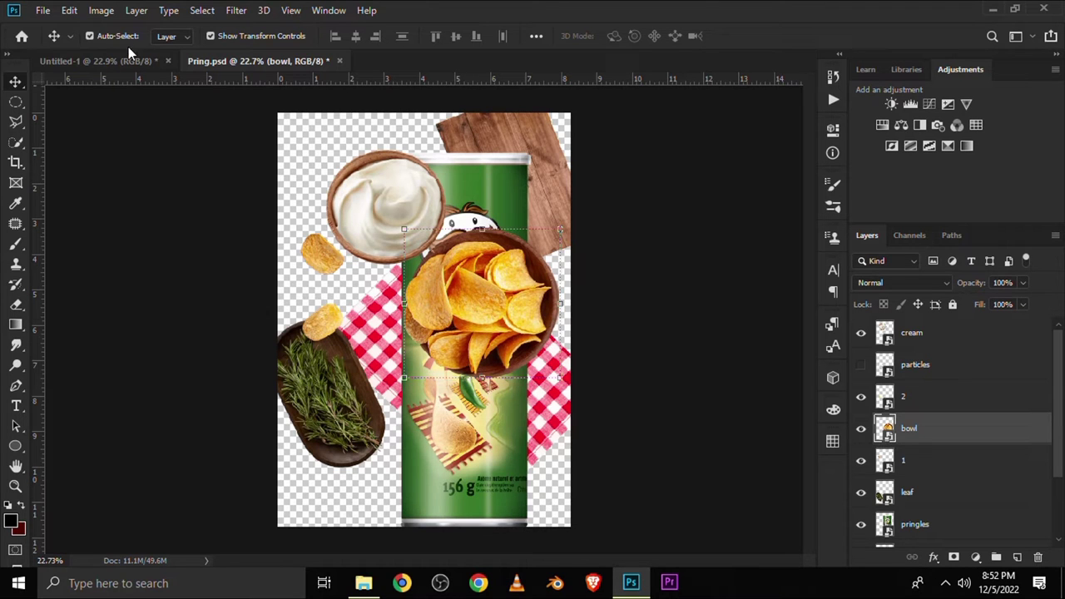
mouse_move(132, 52)
mouse_down()
mouse_move(464, 306)
mouse_move(517, 247)
mouse_move(529, 258)
mouse_up()
key(shift+Up)
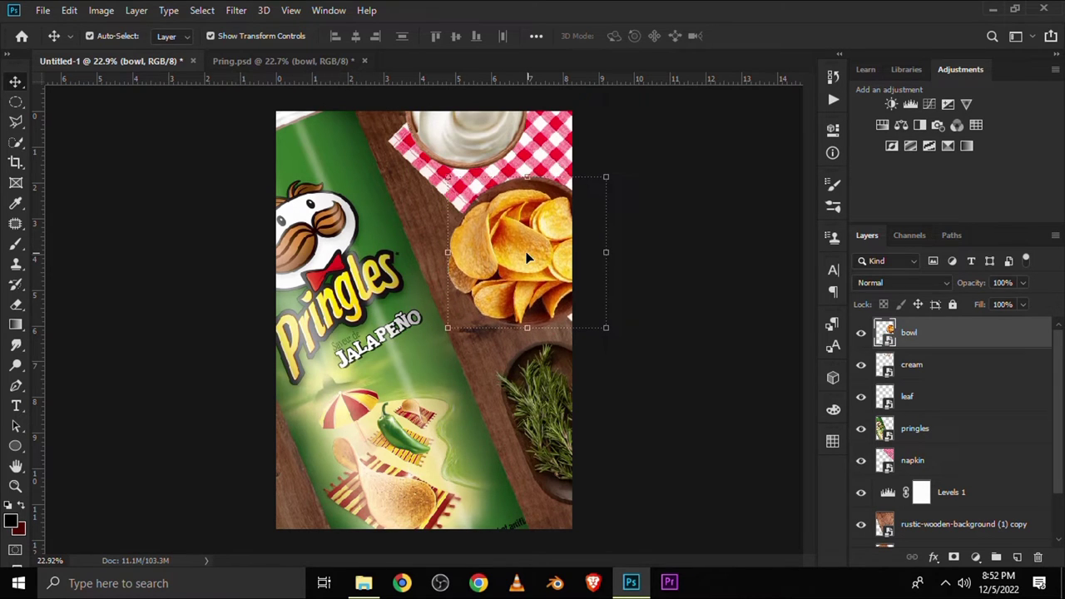
key(Right)
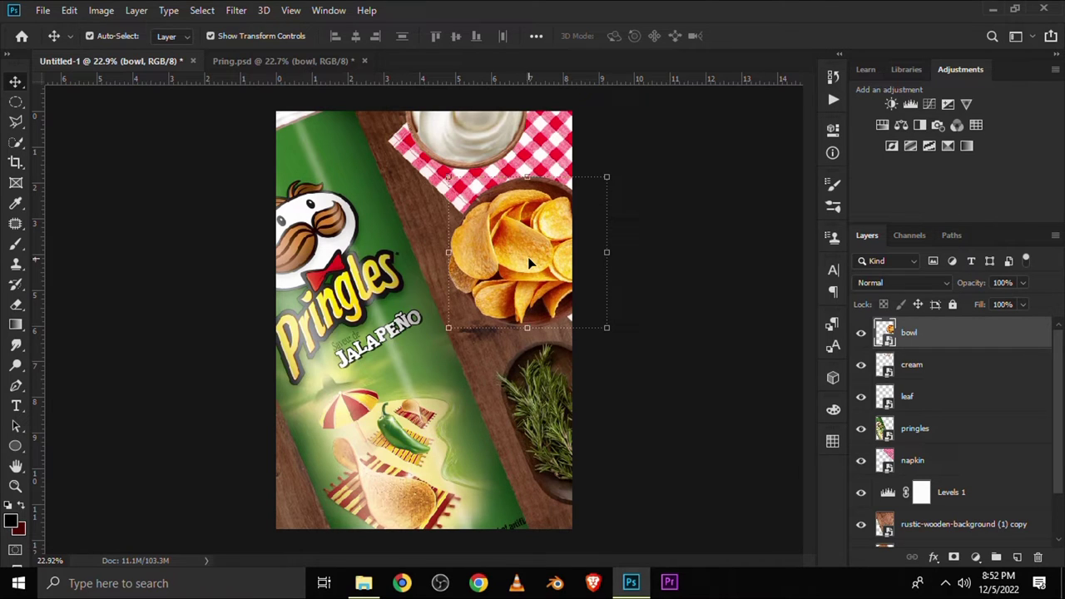
key(shift+Right)
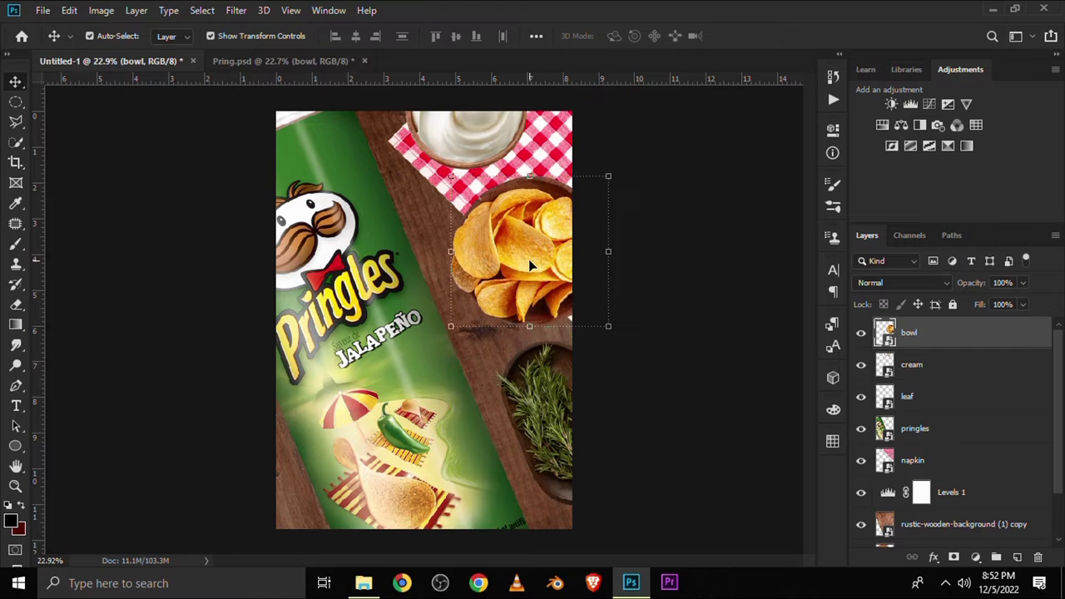
click(630, 198)
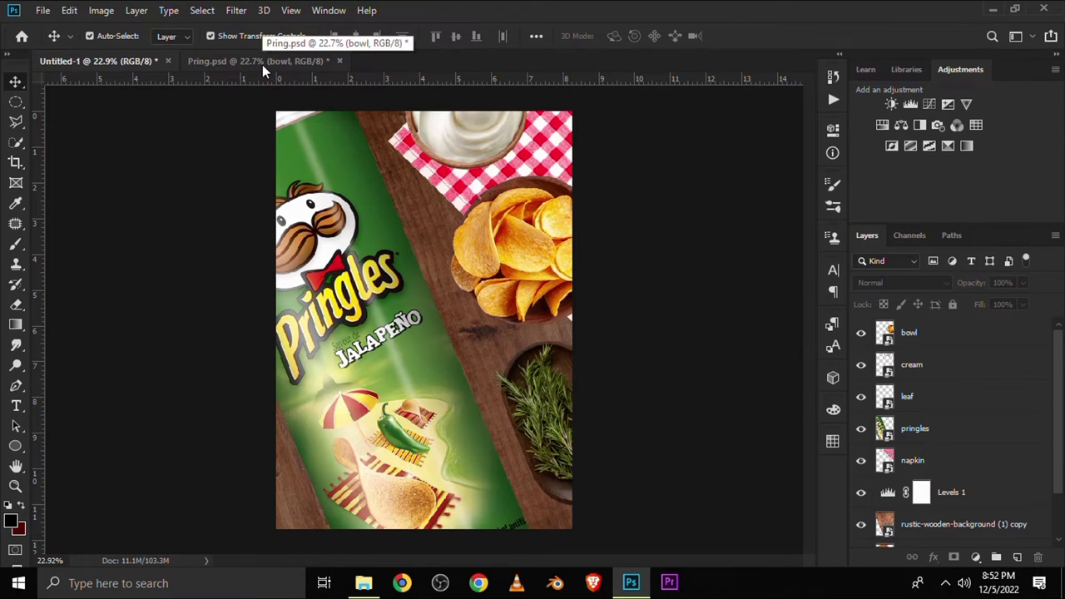
Step: Carry the loose chip on layer 2 from Pring.psd onto the poster's napkin
click(262, 63)
click(331, 320)
mouse_move(333, 320)
mouse_down()
mouse_move(145, 98)
mouse_move(424, 320)
mouse_move(563, 130)
mouse_up()
Step: Resize chip 1 and place it in the Pring poster near the bowl's lower edge
key(ctrl+t)
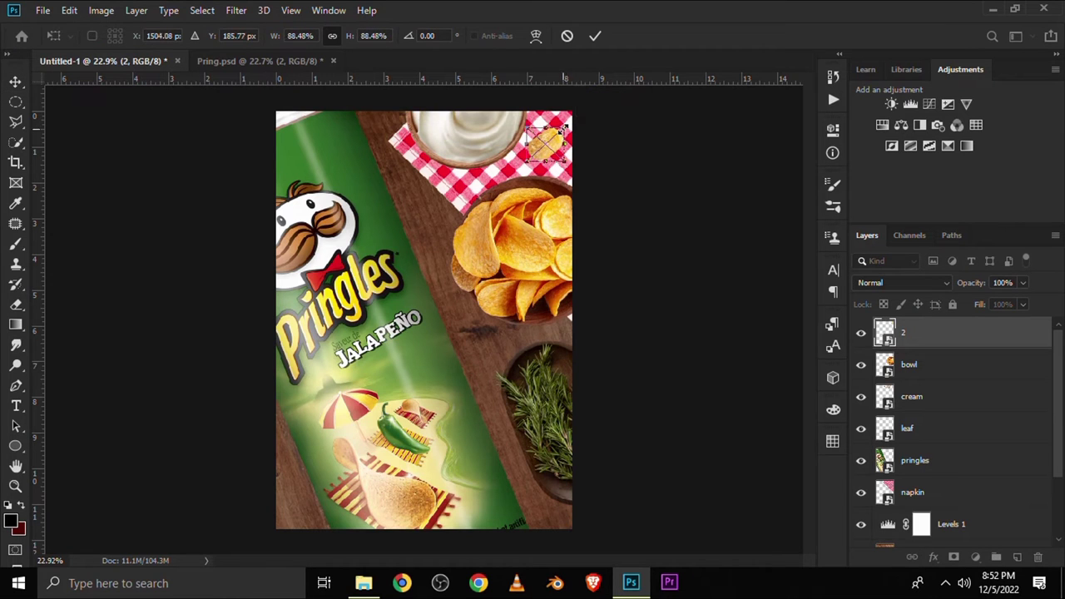
click(591, 39)
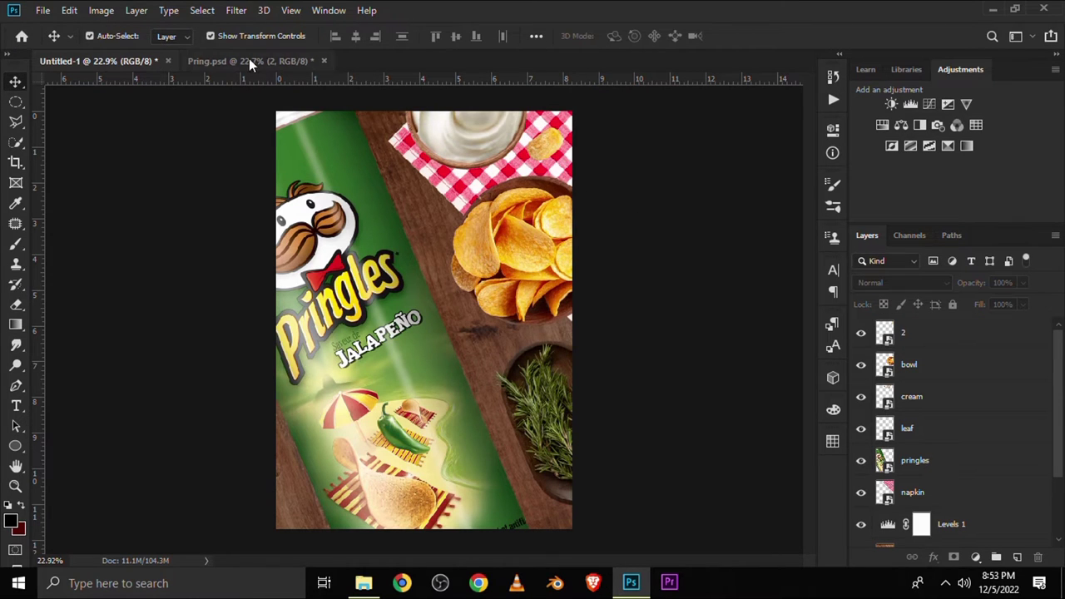
click(249, 59)
mouse_move(321, 251)
mouse_down()
mouse_move(306, 242)
mouse_move(396, 242)
mouse_up()
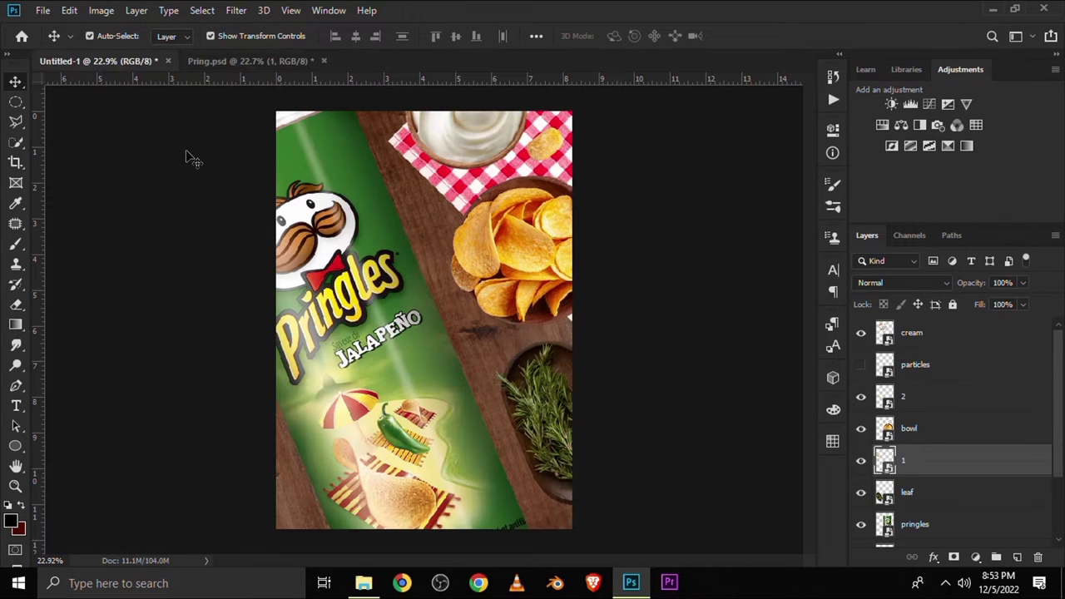
drag(398, 244, 493, 326)
mouse_move(426, 314)
mouse_down()
mouse_move(516, 306)
mouse_move(481, 349)
mouse_up()
key(ctrl+t)
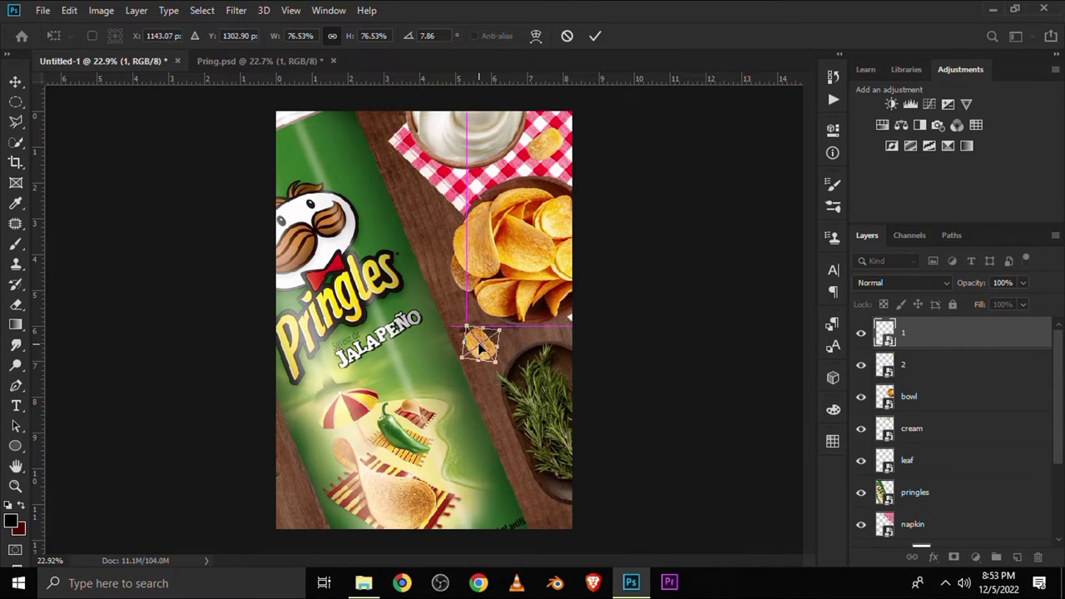
key(Return)
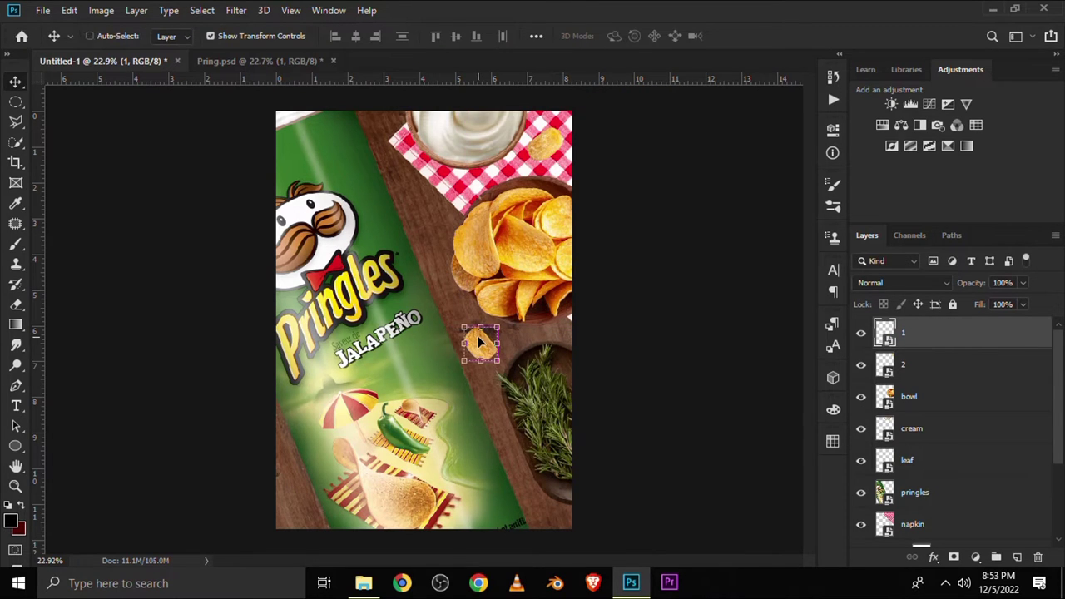
Step: Duplicate the chip beside the napkin, enlarged and rotated 95.95°, and nudge the bowl right
key(ctrl+j)
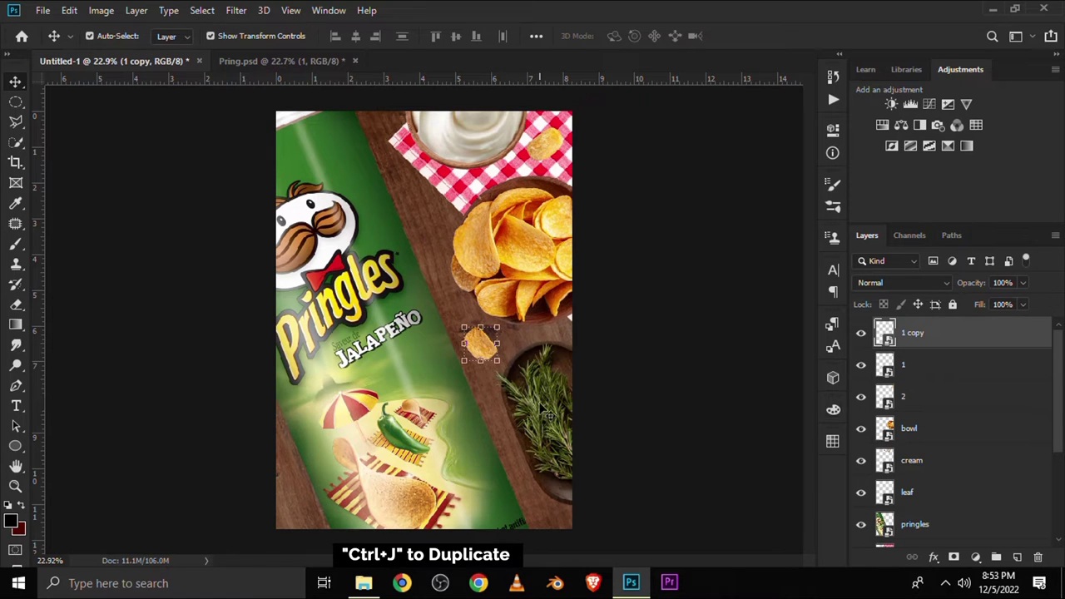
drag(480, 326, 421, 169)
key(ctrl+t)
key(ctrl+z)
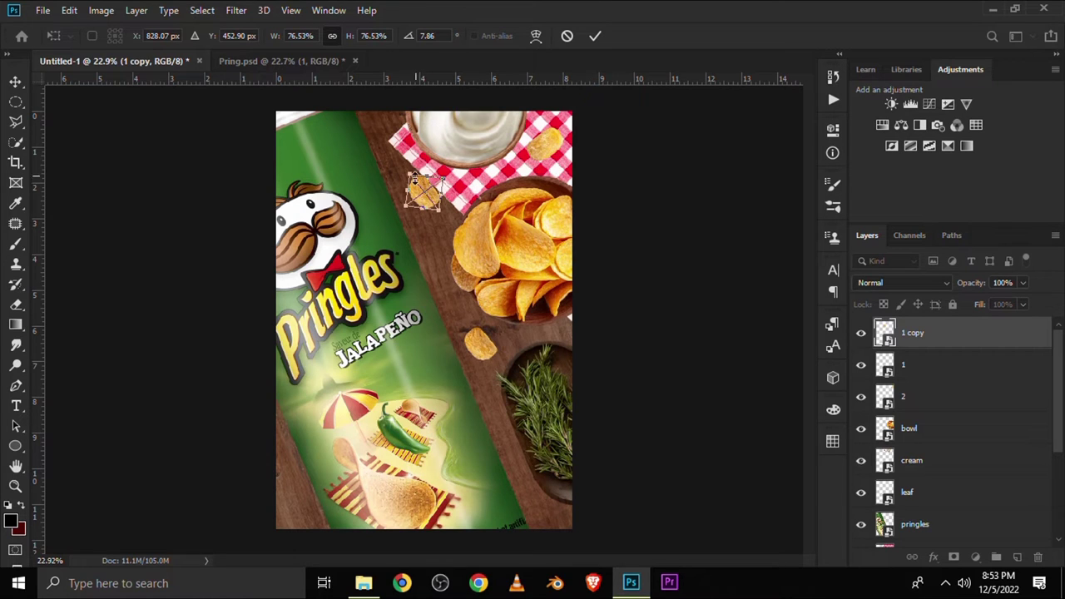
mouse_move(410, 170)
mouse_down()
mouse_move(454, 178)
mouse_move(424, 218)
mouse_up()
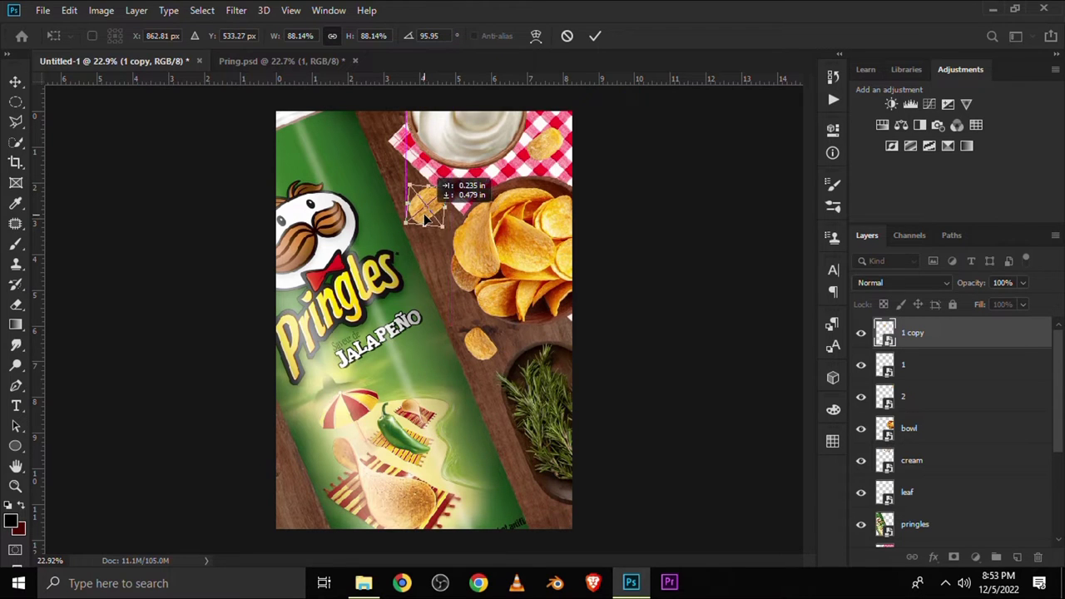
key(Return)
mouse_move(502, 263)
mouse_down()
mouse_move(515, 266)
mouse_move(505, 261)
mouse_up()
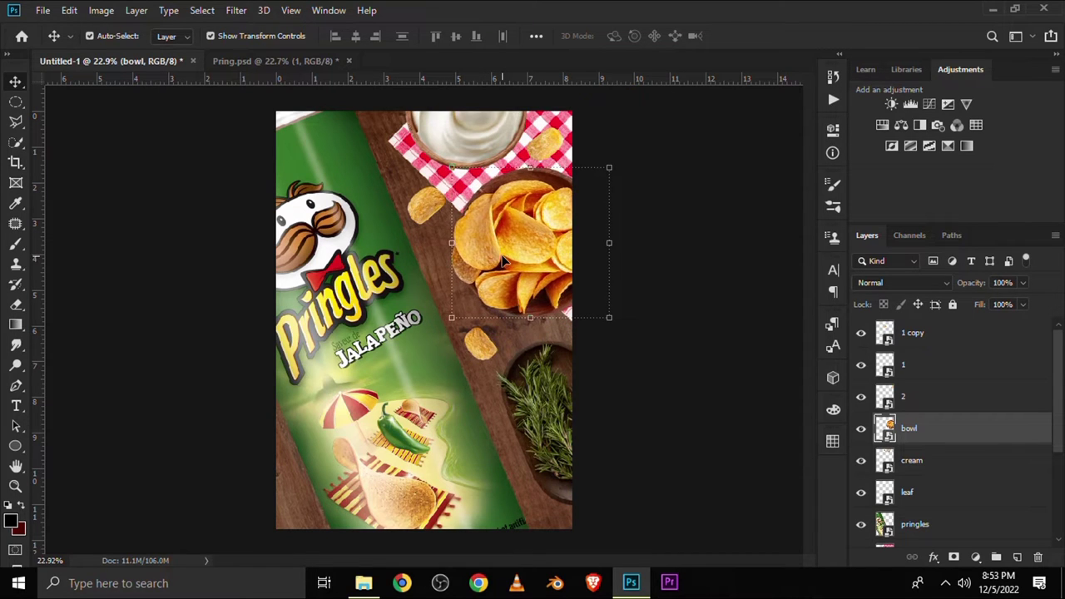
Step: Nudge the cream bowl slightly up and to the left
click(654, 368)
scroll(654, 368, down, 1)
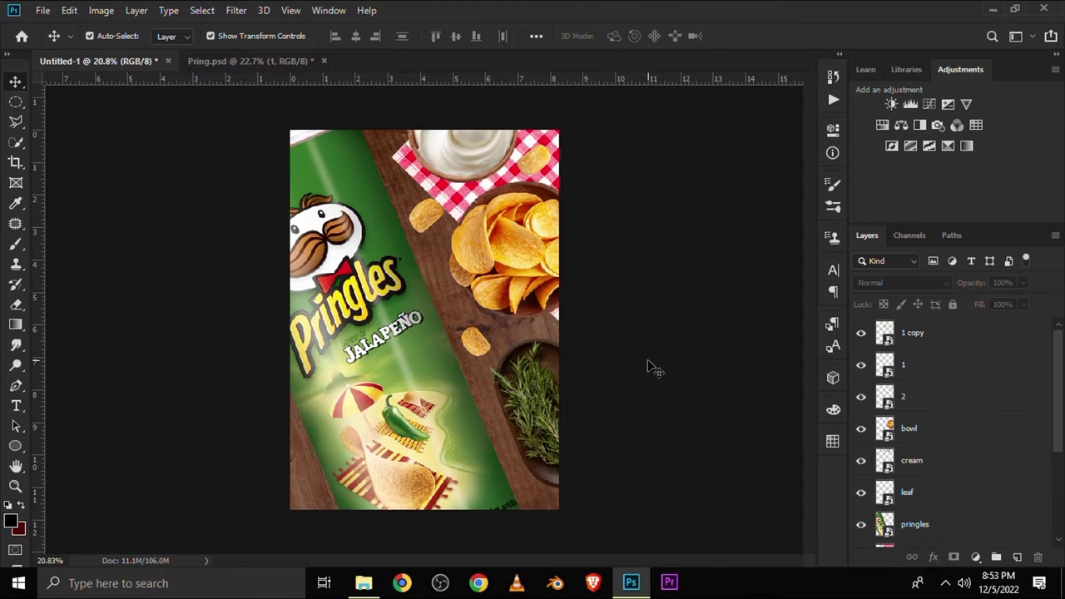
scroll(655, 369, up, 1)
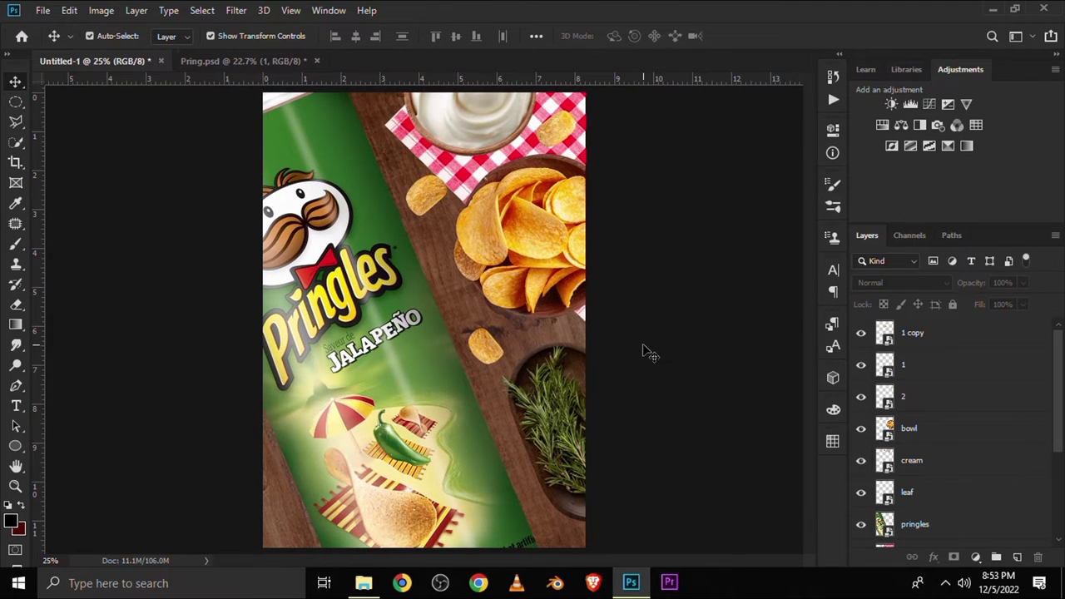
click(458, 140)
drag(458, 140, 456, 141)
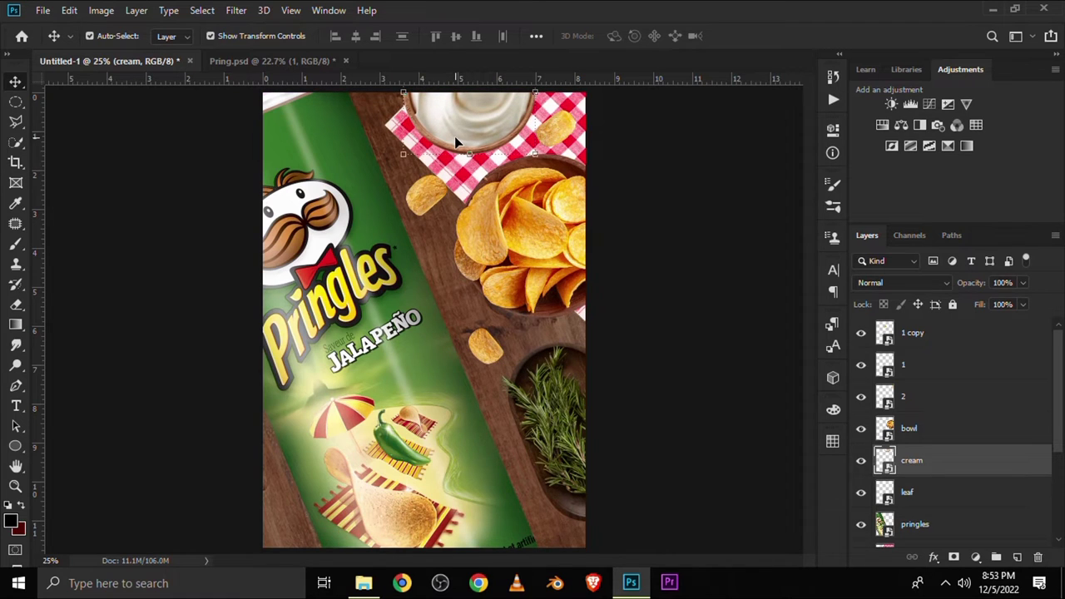
click(625, 308)
Step: Add a Multiply drop shadow at 31% opacity to the napkin layer
click(445, 173)
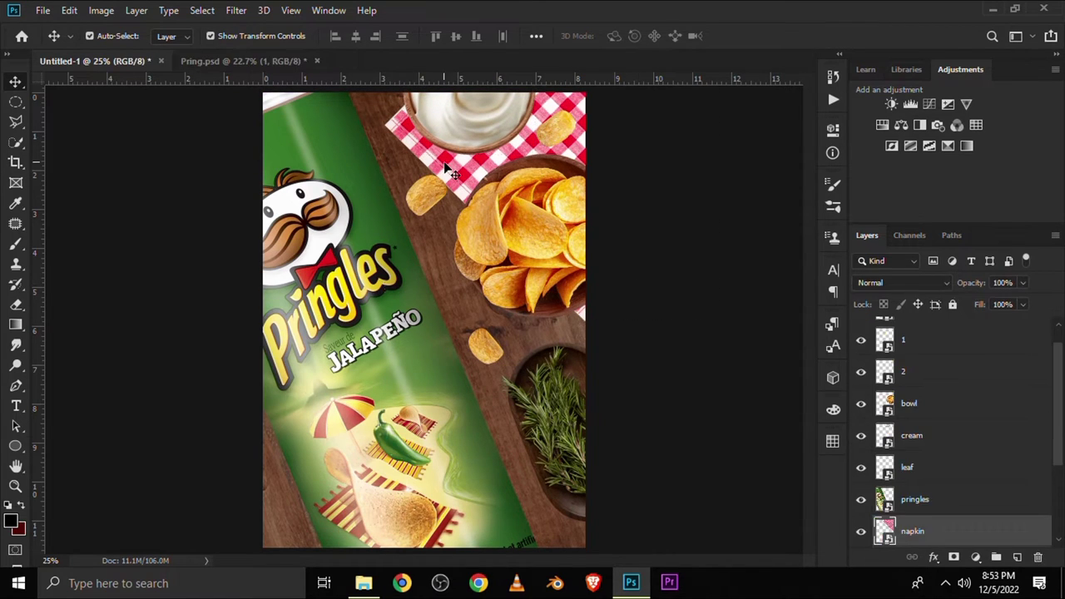
scroll(941, 481, down, 2)
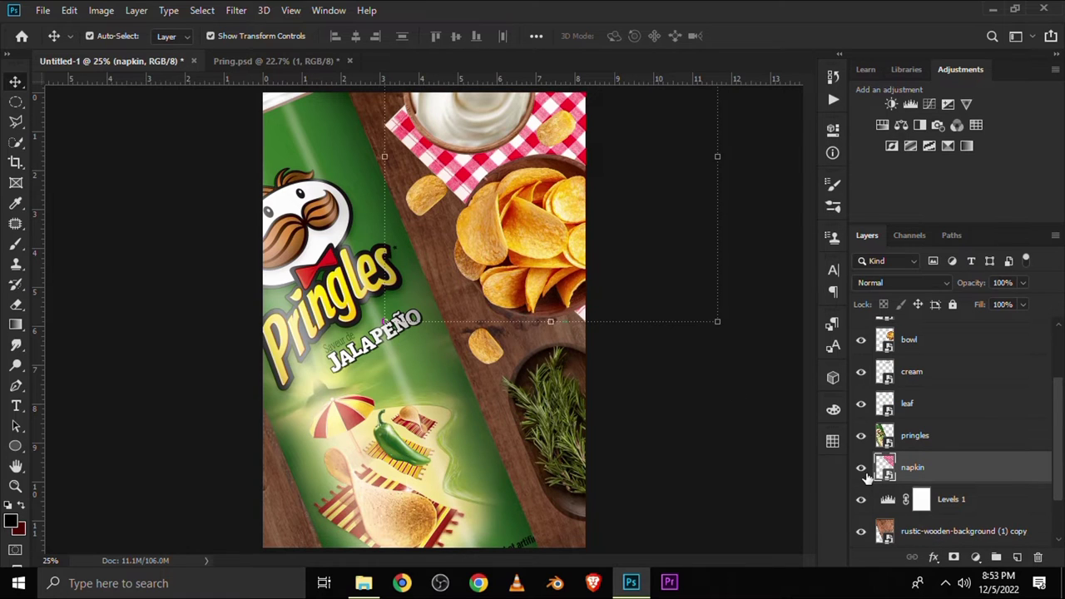
click(861, 468)
click(934, 556)
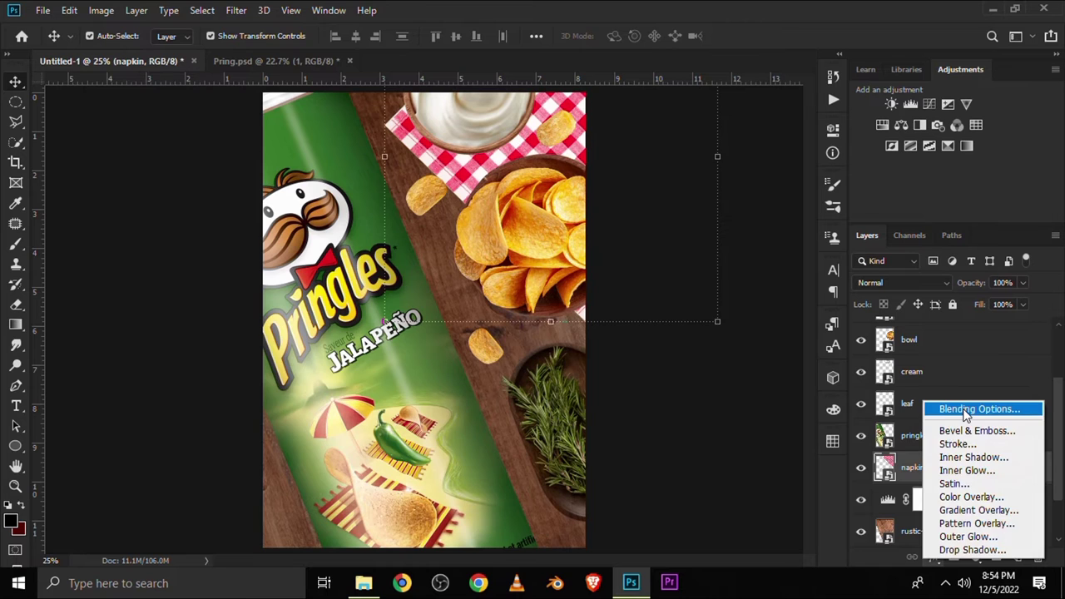
click(978, 409)
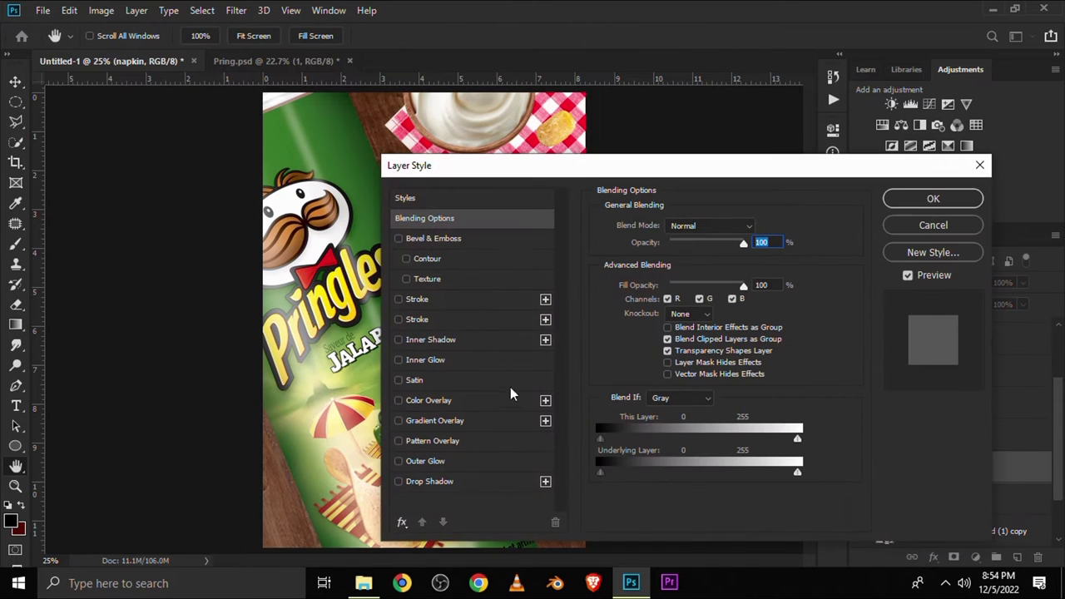
drag(587, 166, 466, 80)
click(320, 396)
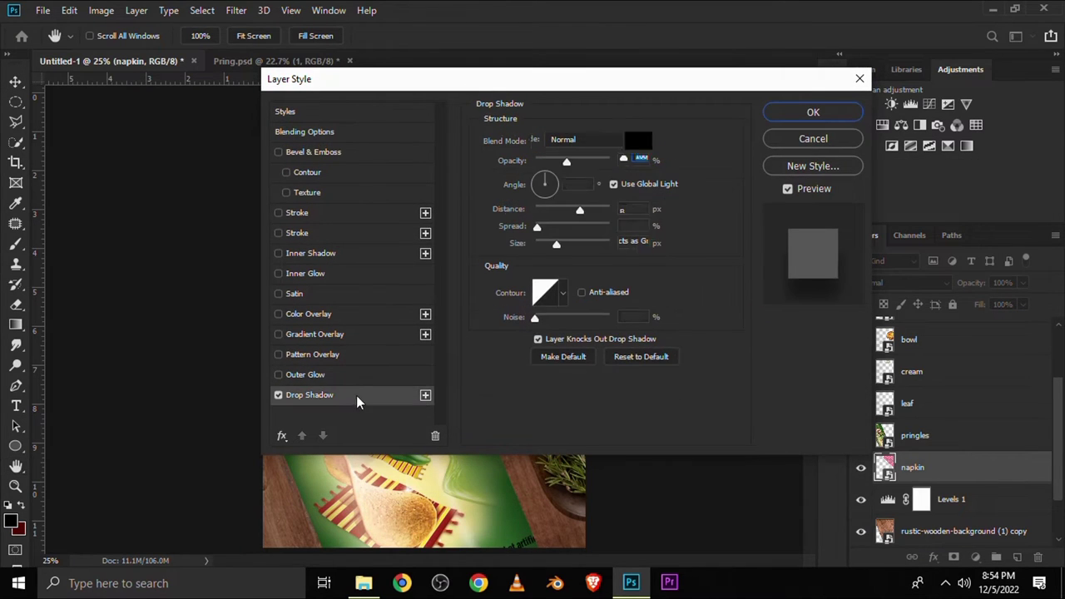
click(638, 160)
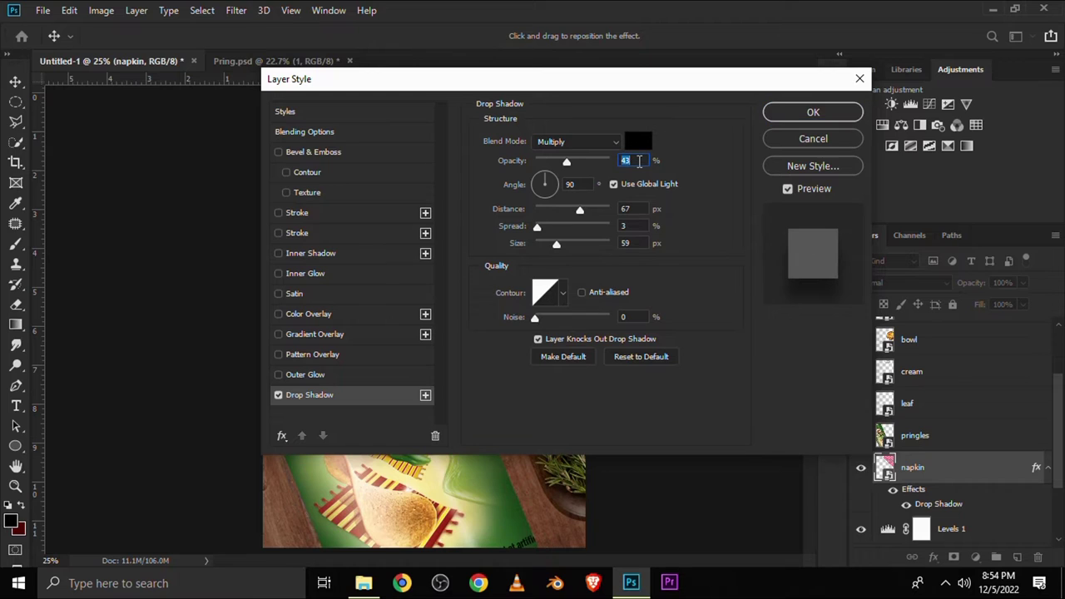
text(31)
text(12)
Step: Set the napkin shadow to 17 px distance, 3% spread, 15 px size, and apply
click(631, 209)
text(17)
click(640, 226)
text(3)
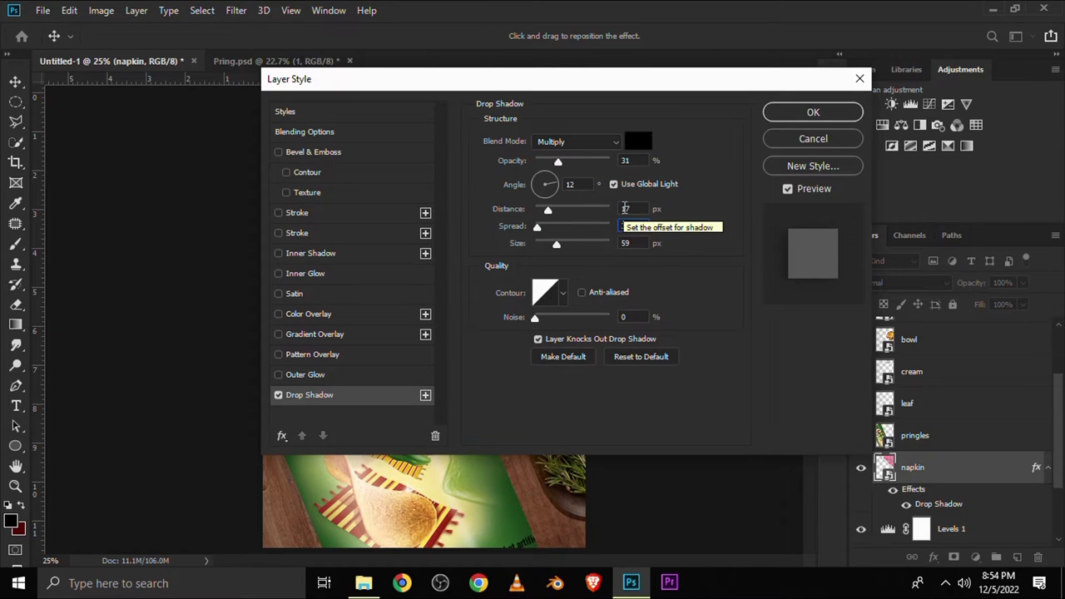
click(636, 240)
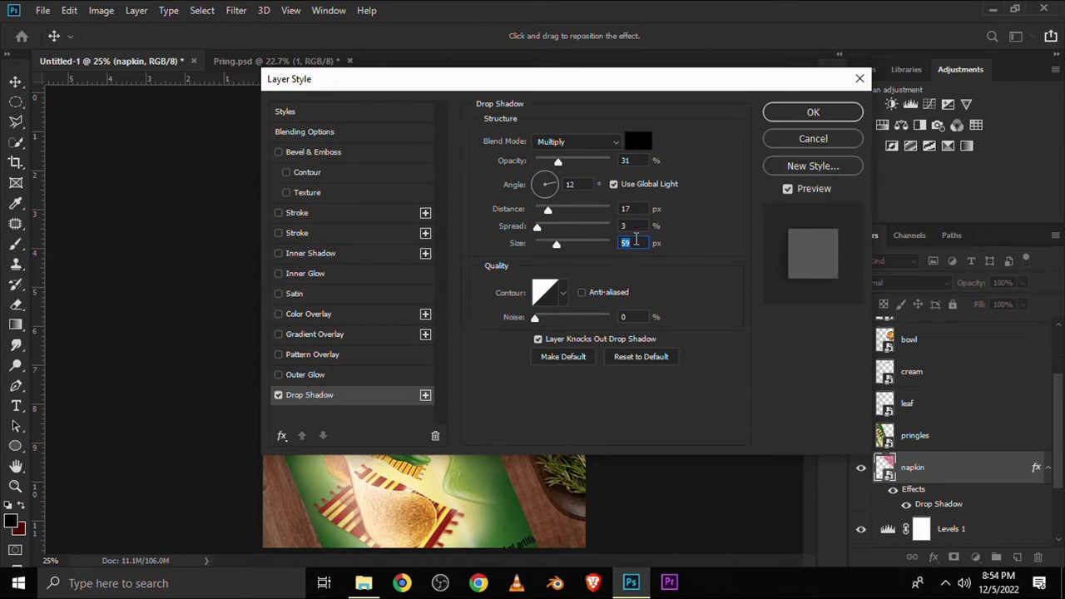
text(15)
drag(542, 94, 549, 100)
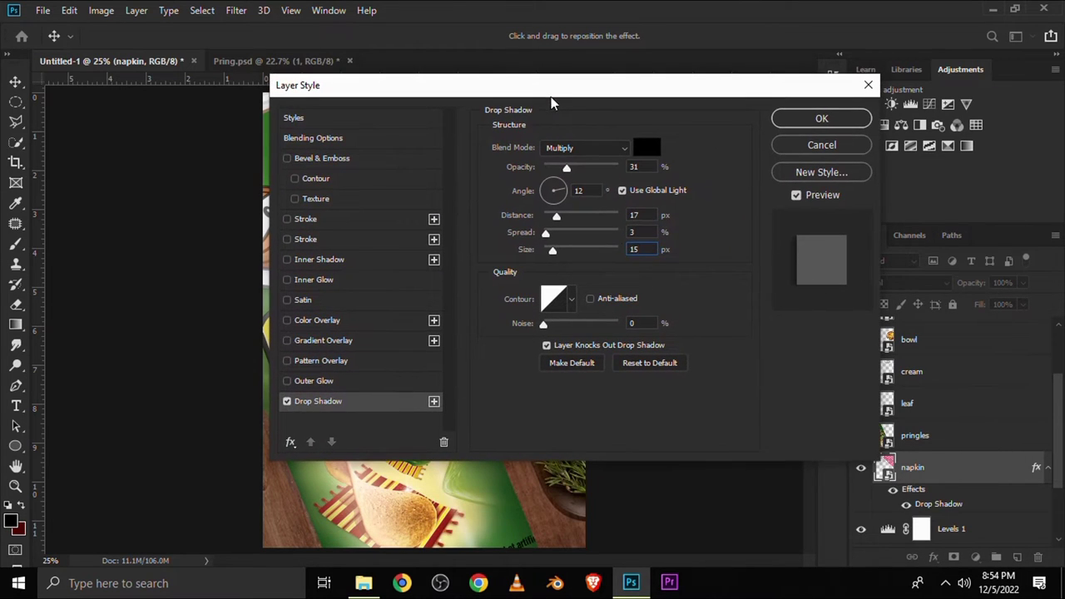
click(643, 232)
click(646, 216)
click(782, 125)
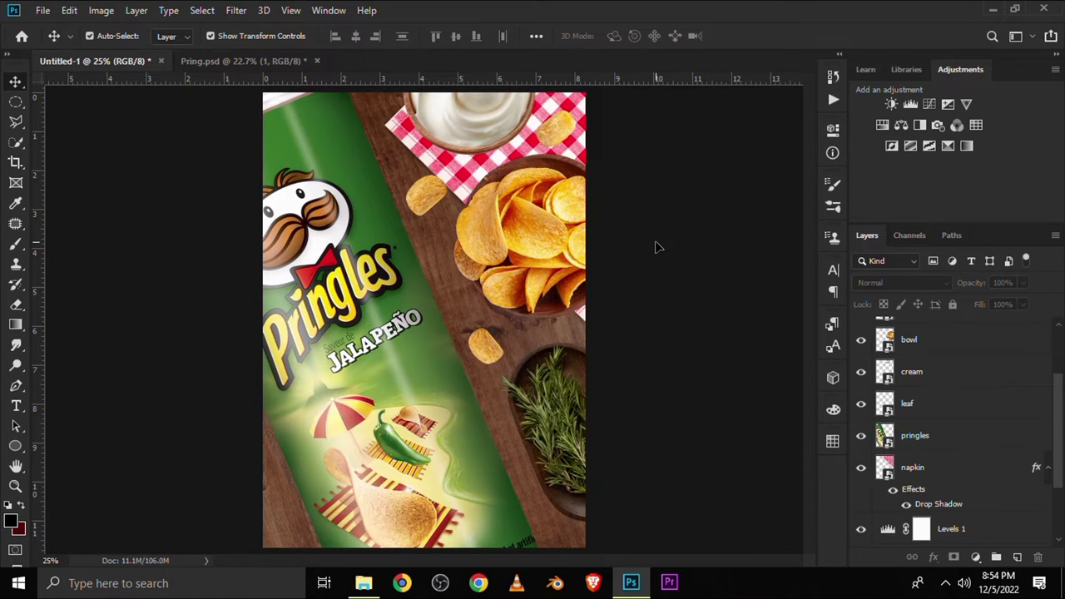
Step: Add a clipped, colorized Hue/Saturation layer on the napkin: hue 123, saturation 34, lightness +3
click(864, 470)
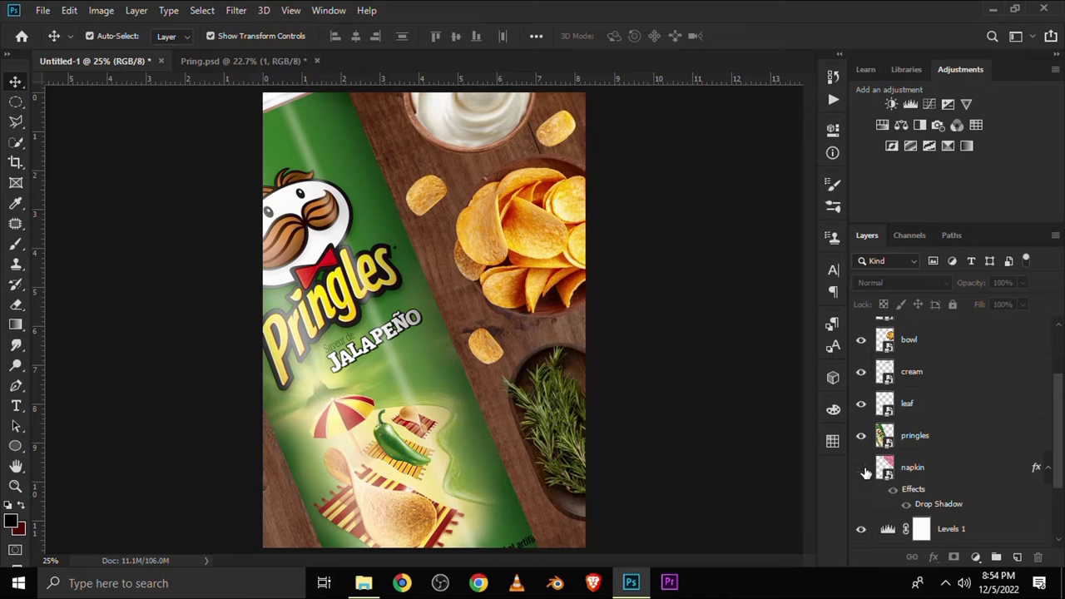
click(911, 470)
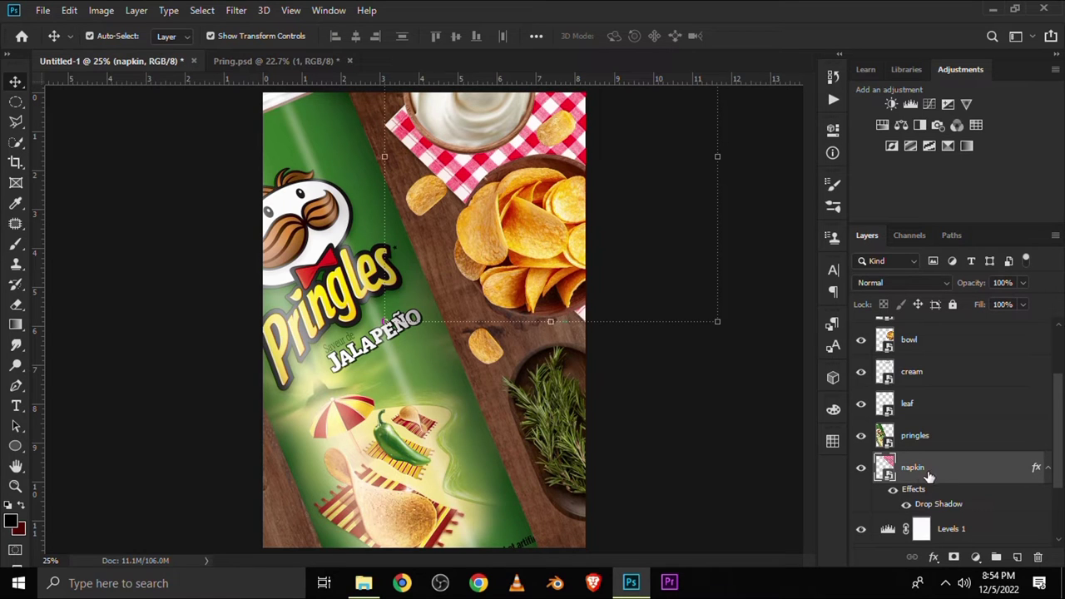
click(976, 557)
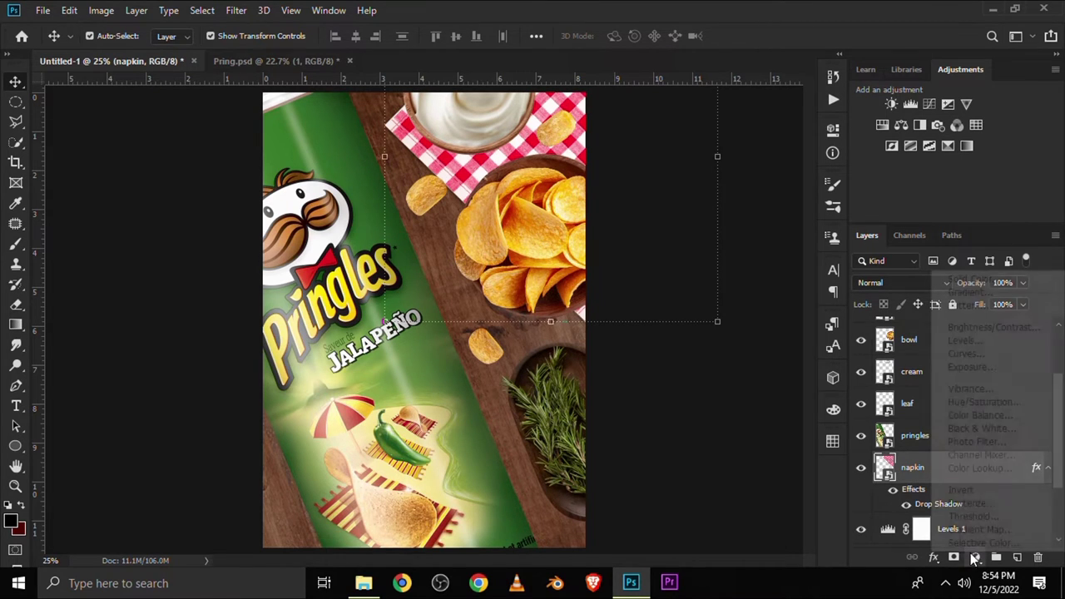
click(985, 402)
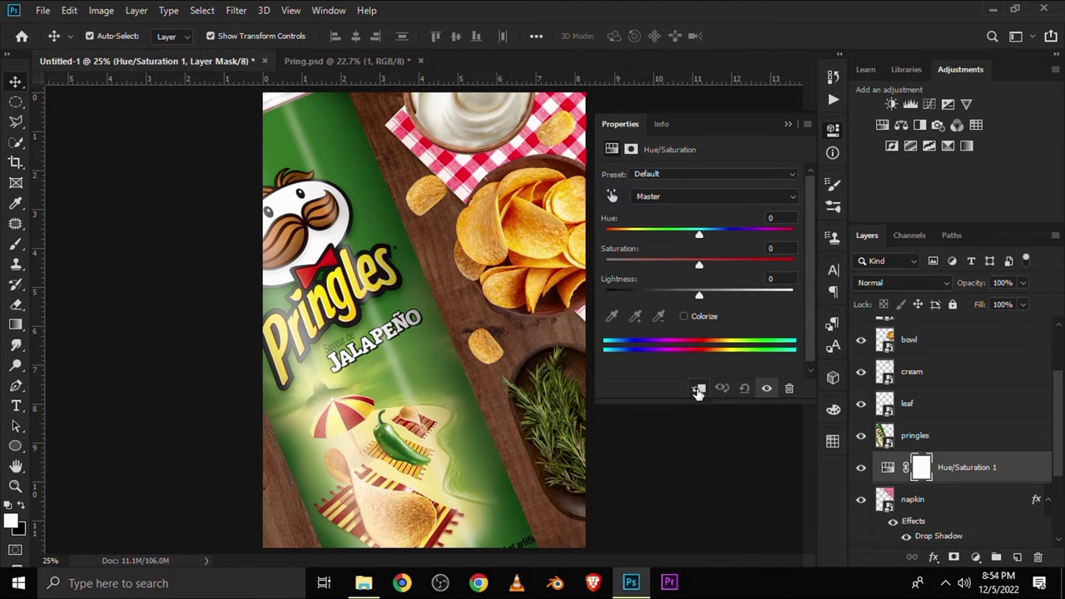
click(699, 389)
click(685, 317)
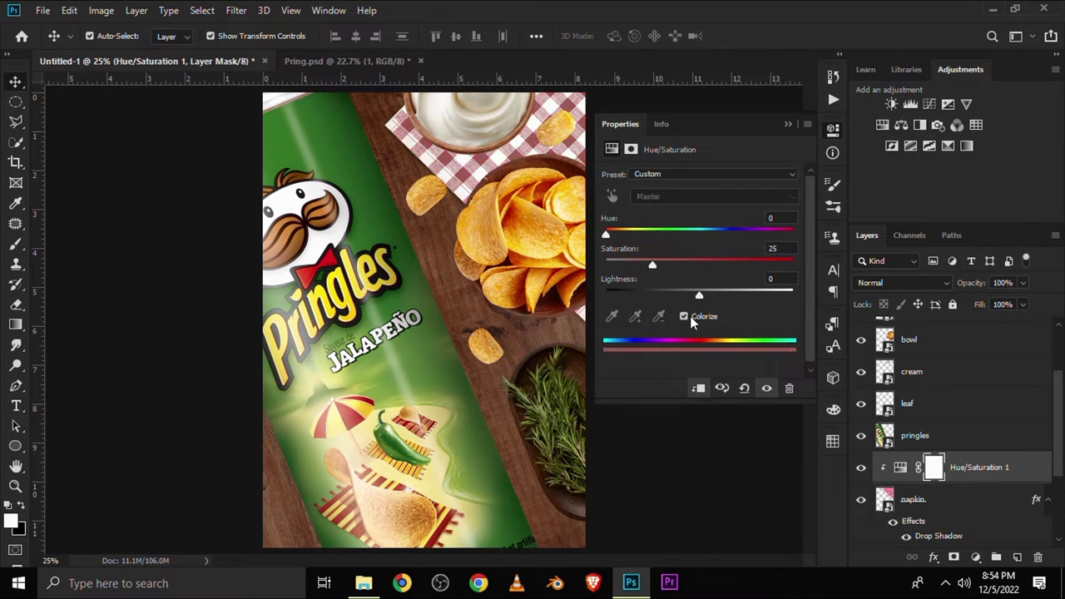
drag(653, 236, 672, 236)
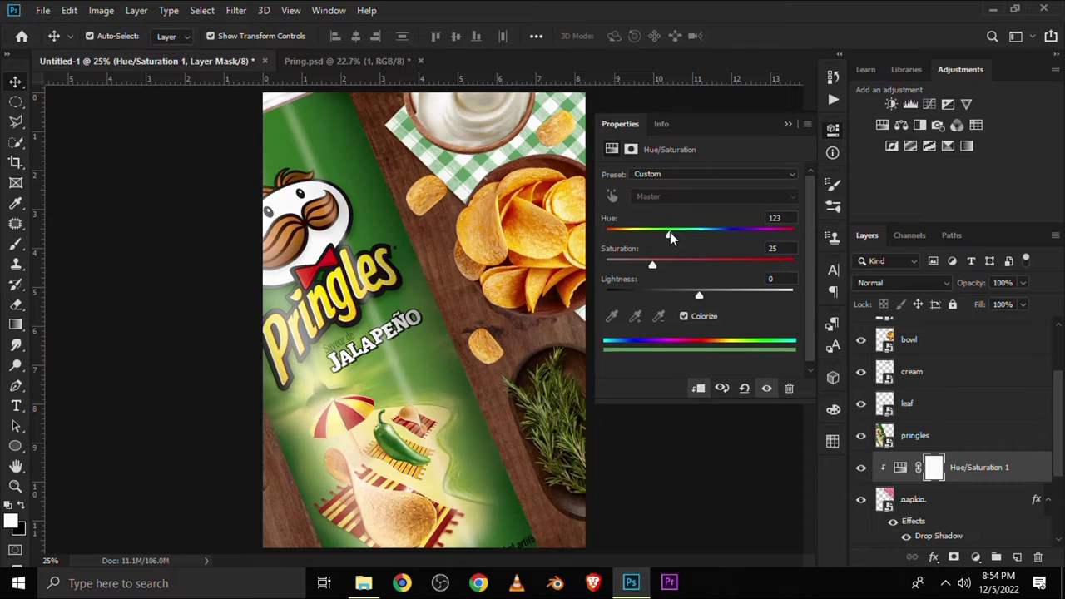
drag(652, 265, 675, 268)
drag(673, 263, 669, 262)
drag(698, 296, 704, 301)
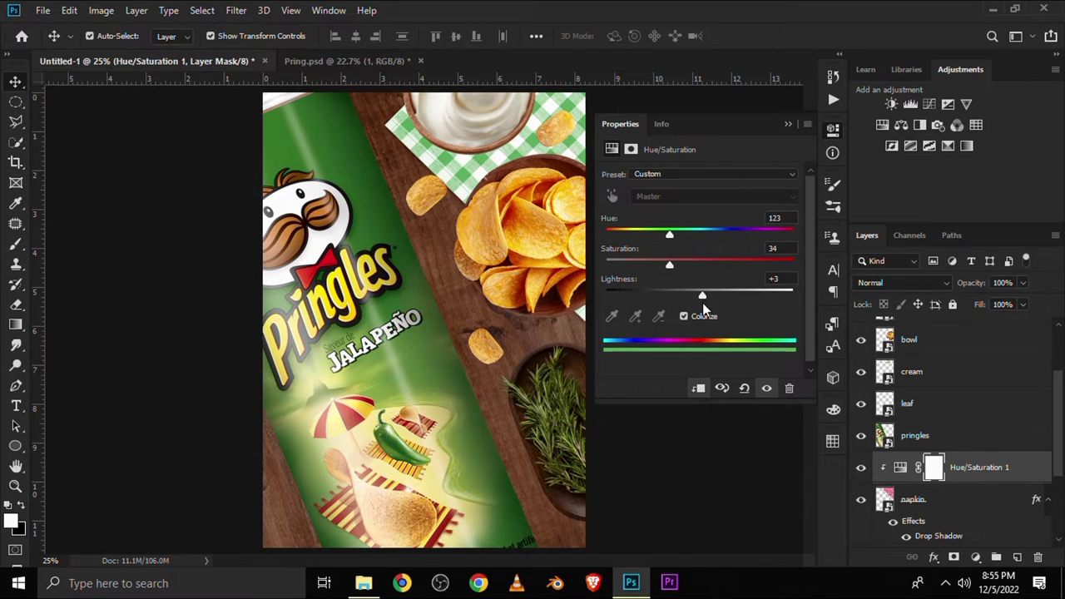
click(788, 124)
Step: Compare the green napkin, then add a default Exposure adjustment layer
click(860, 468)
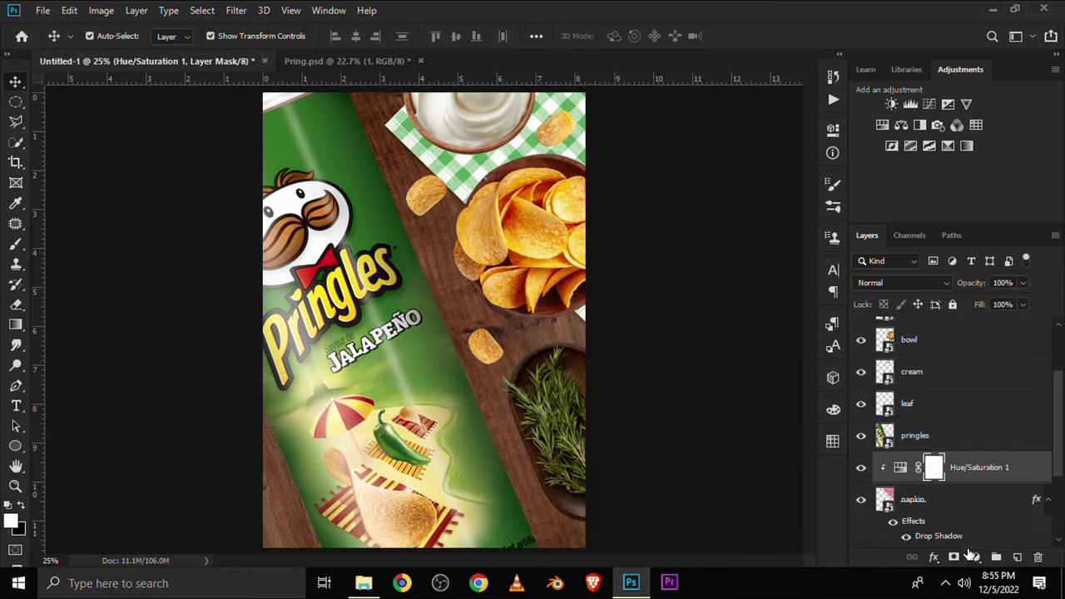
click(975, 557)
click(971, 363)
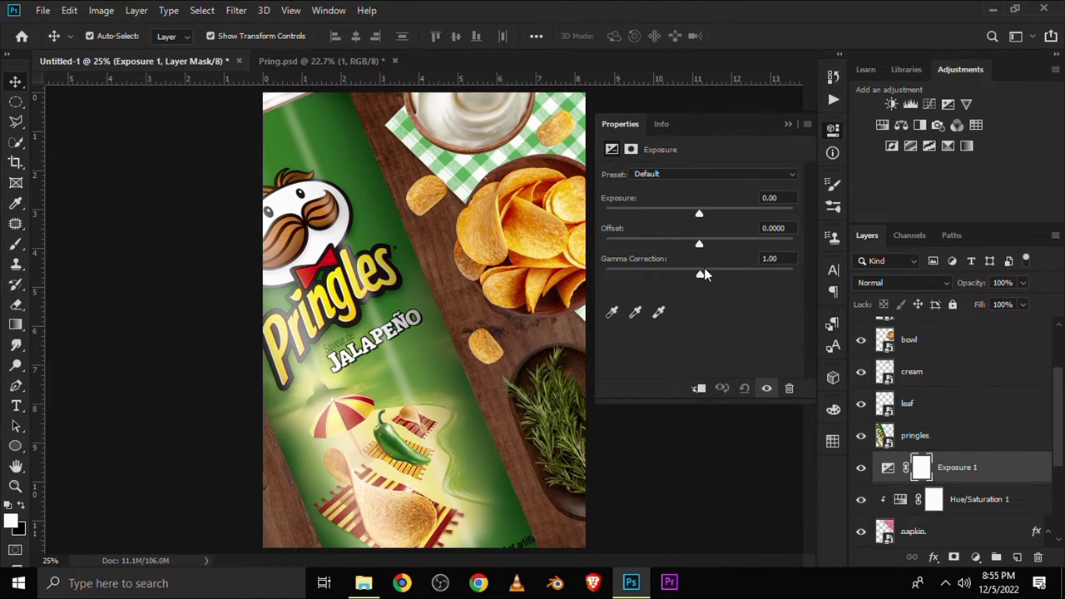
Step: Clip Exposure 1 to the napkin, set exposure to -2.83, and compare with the undarkened image
click(699, 388)
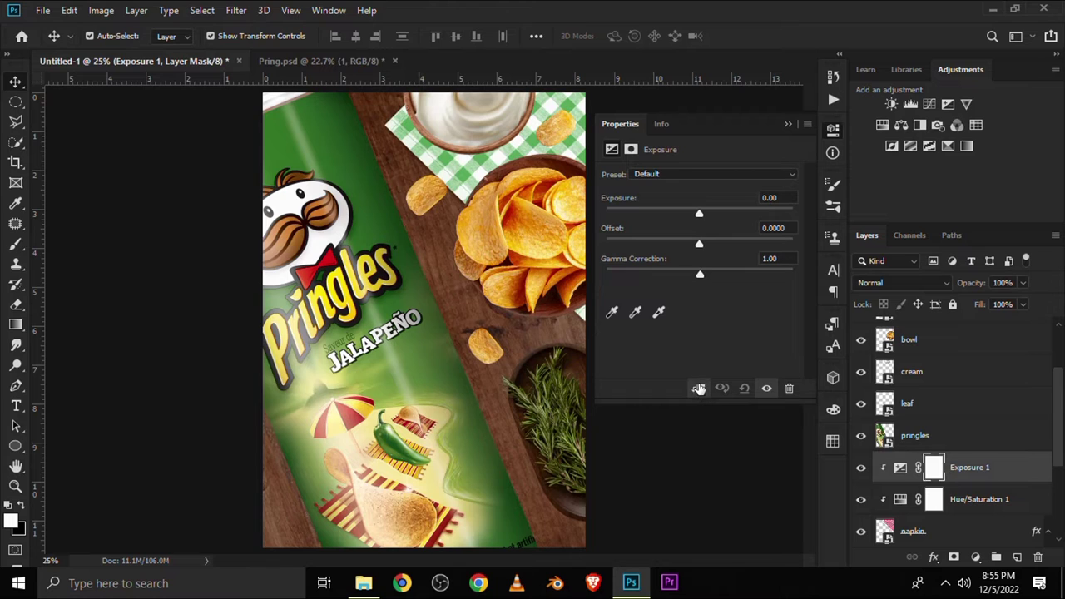
drag(700, 214, 678, 214)
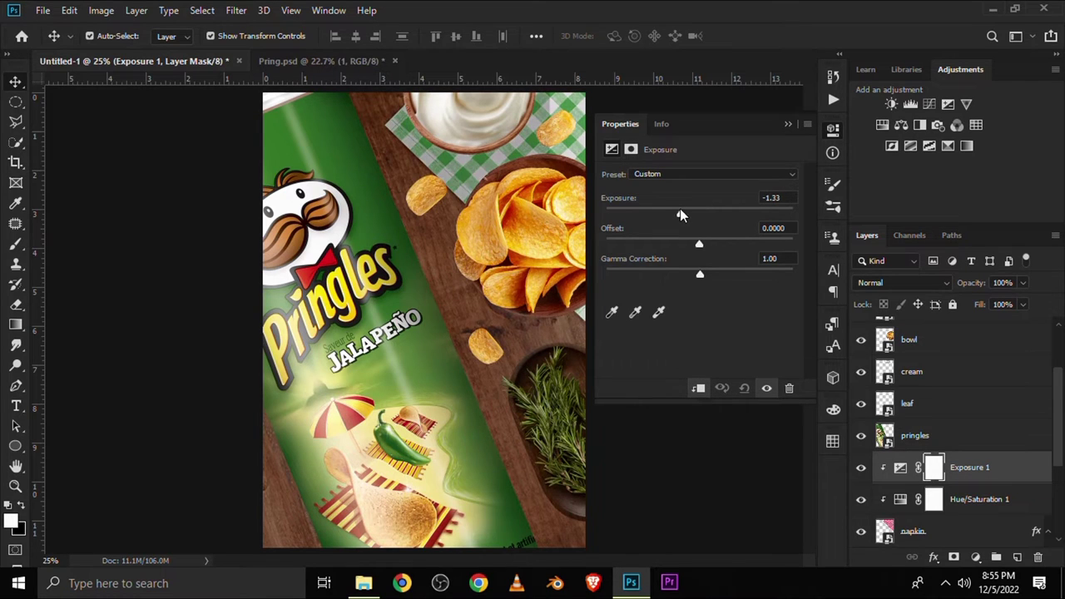
drag(675, 214, 660, 215)
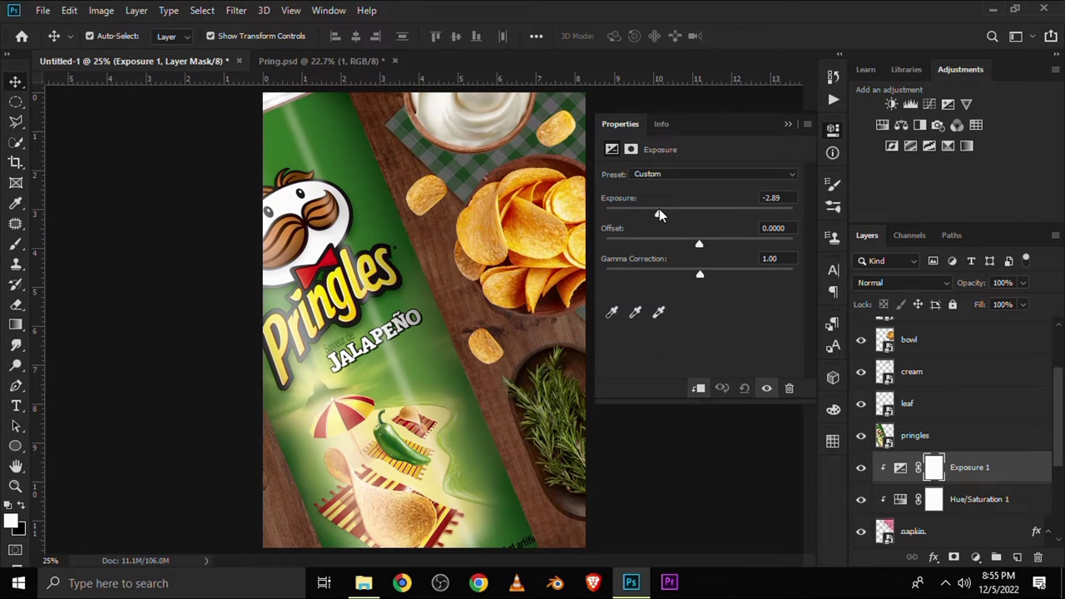
drag(659, 213, 661, 214)
click(787, 124)
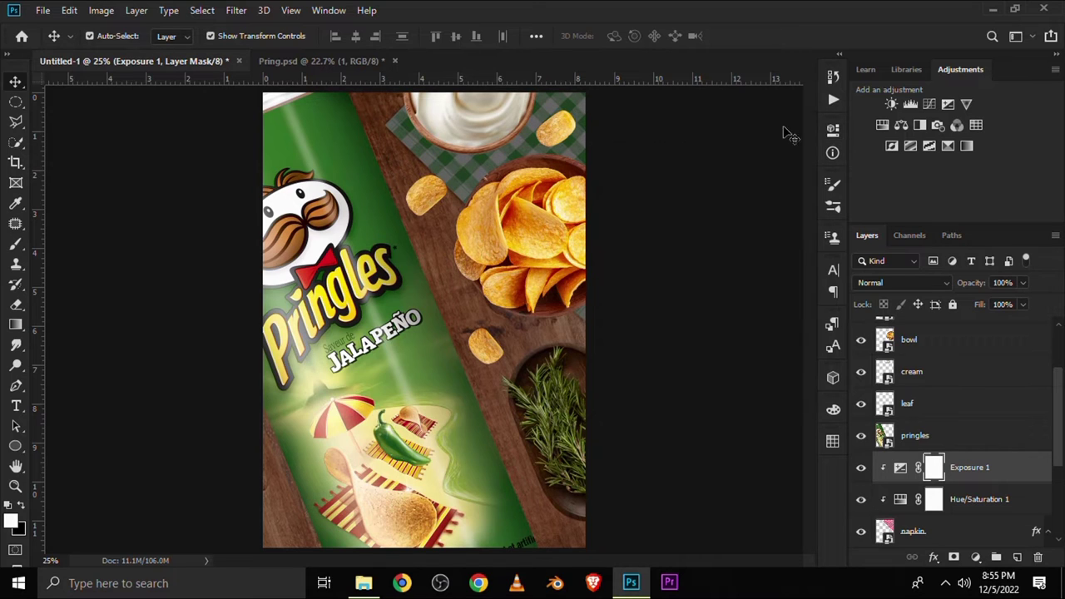
click(861, 469)
right_click(21, 247)
Step: Invert the Exposure 1 mask and set up a soft white brush at 18% opacity
click(68, 260)
right_click(17, 247)
click(67, 242)
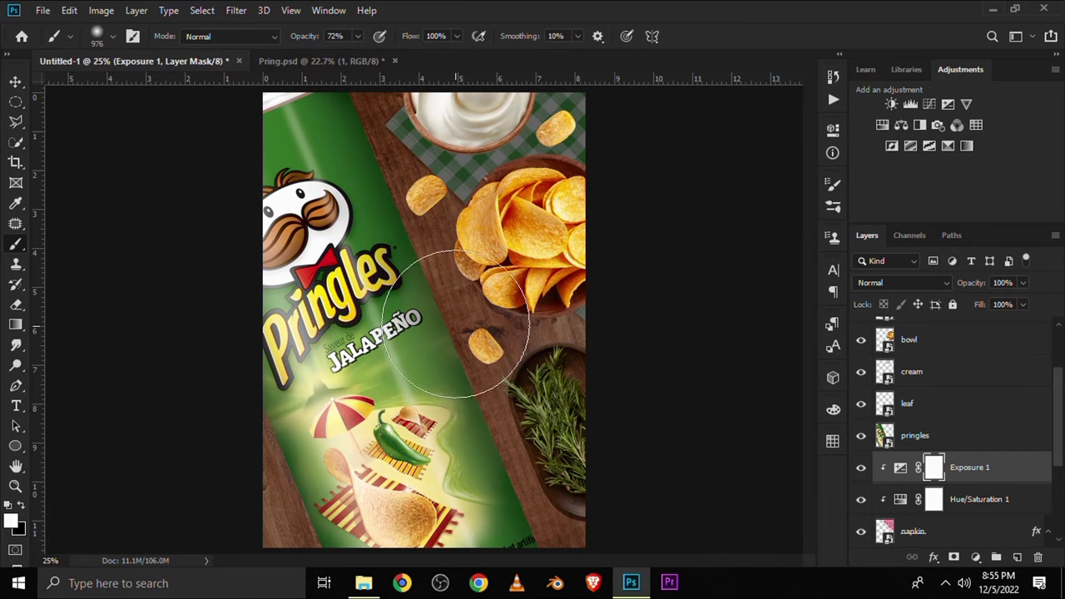
key(ctrl+i)
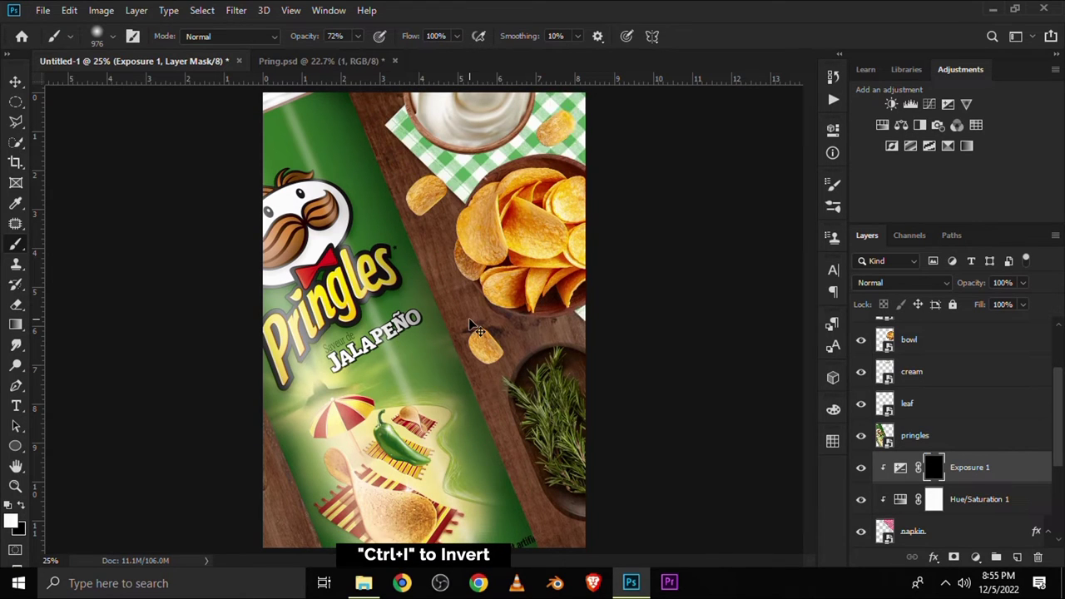
click(357, 36)
drag(360, 53, 338, 60)
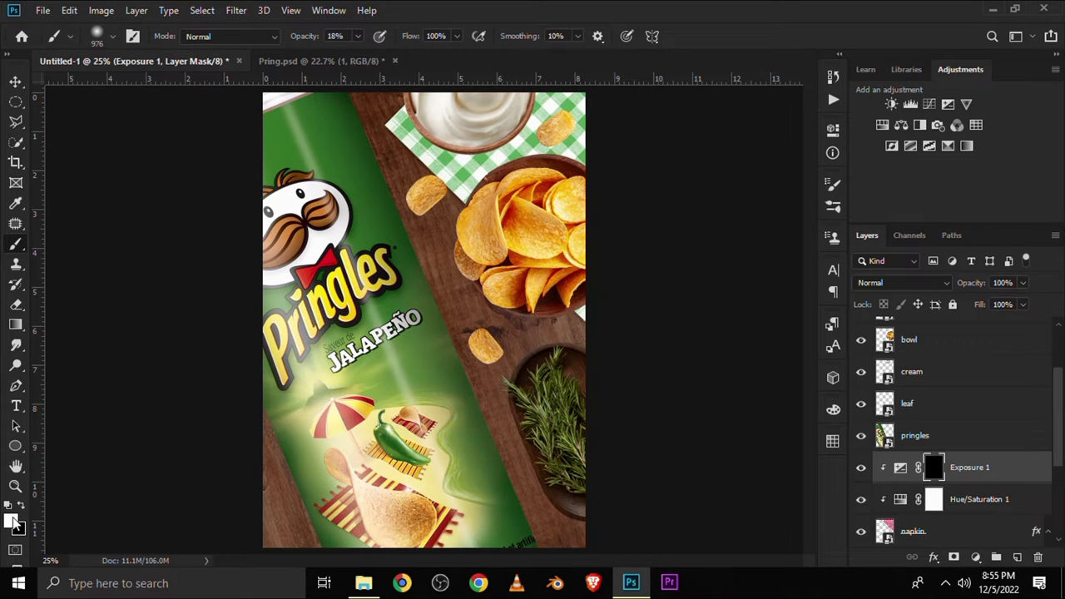
click(10, 521)
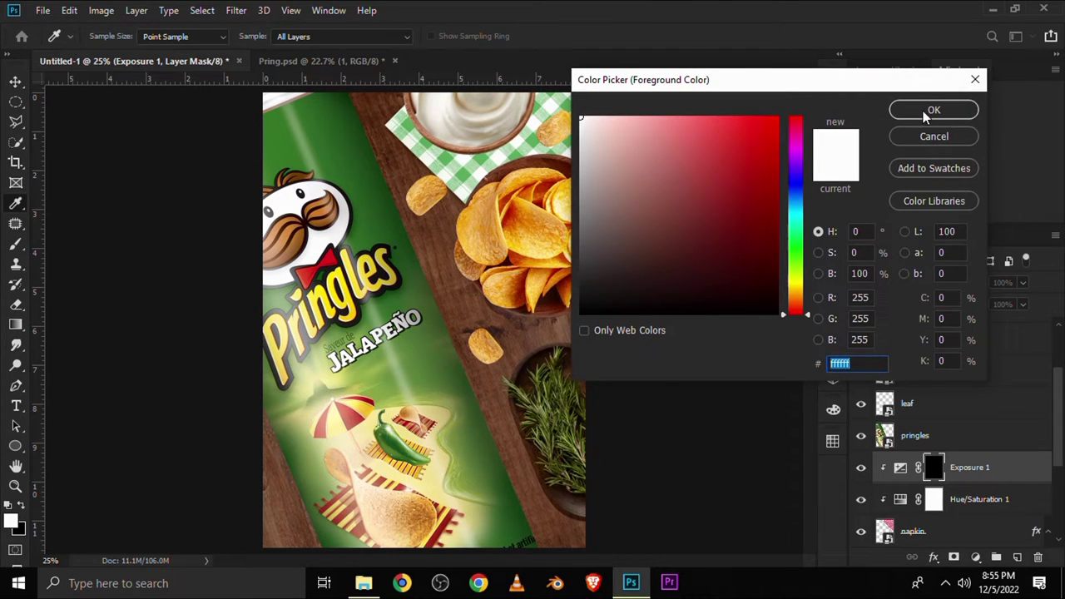
click(923, 110)
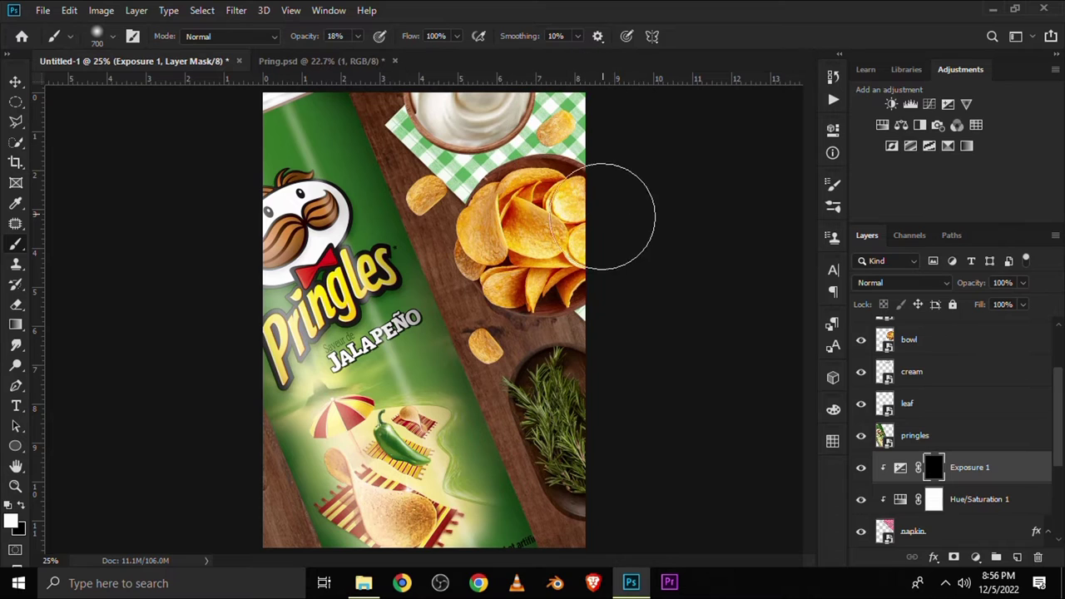
Step: Paint the darkening back around the cream bowl, raising brush opacity to 39%
scroll(604, 217, down, 2)
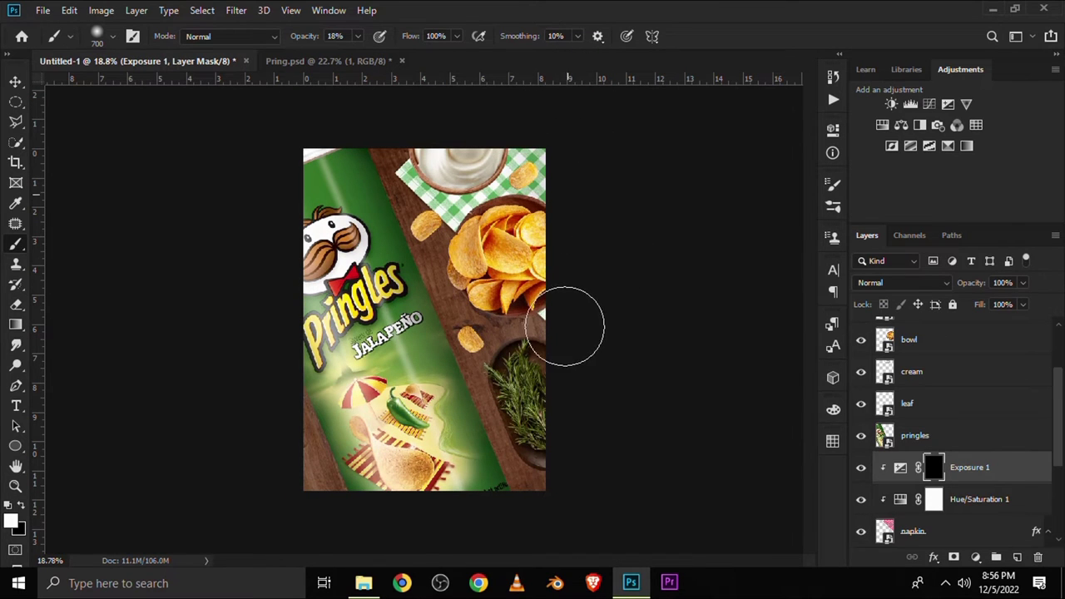
drag(449, 179, 470, 117)
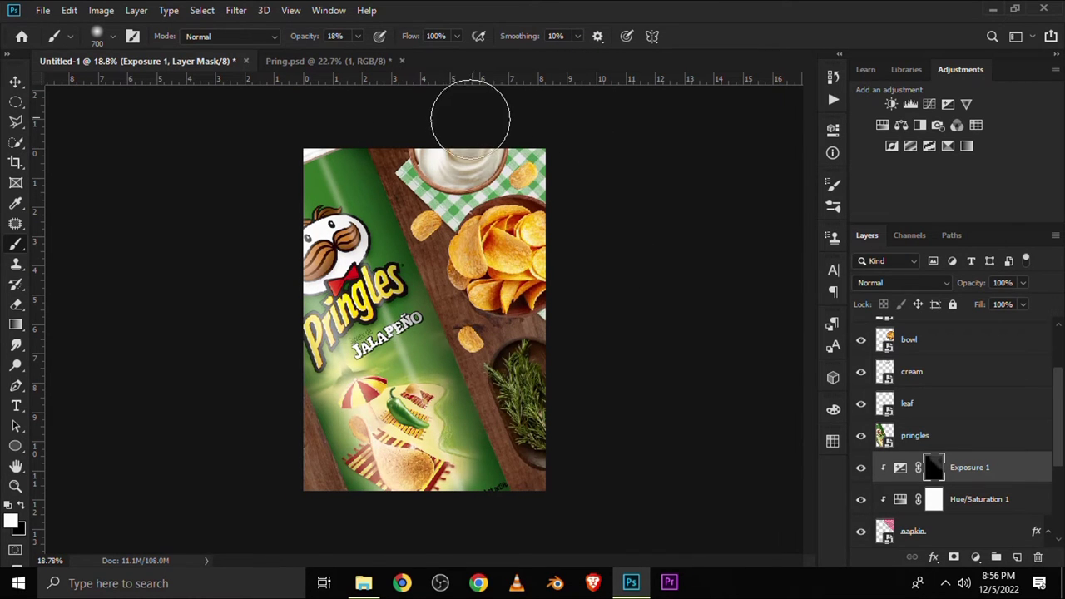
drag(359, 55, 373, 55)
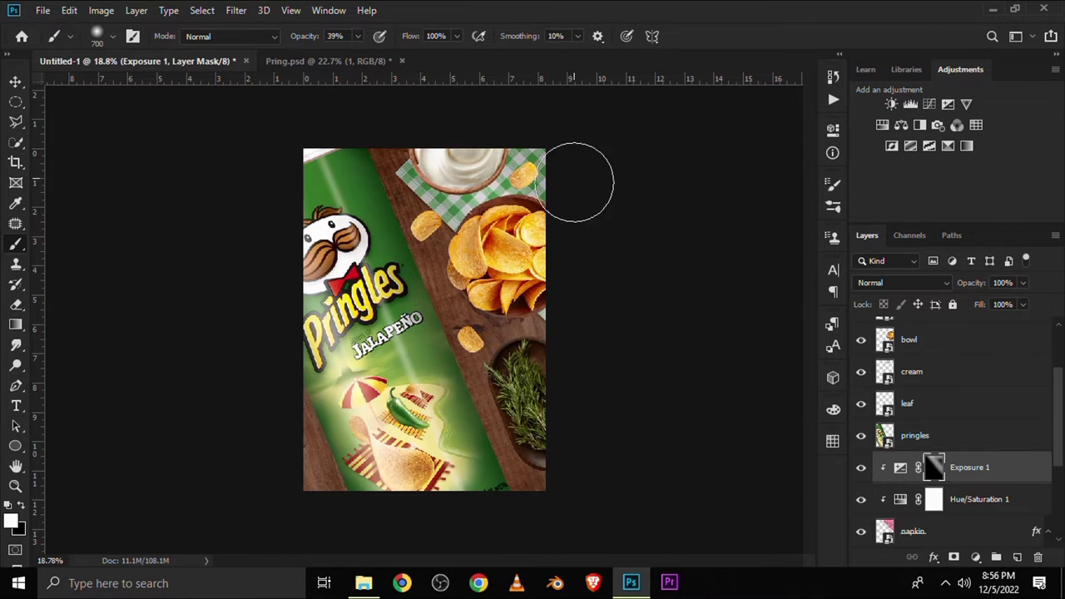
drag(449, 179, 470, 188)
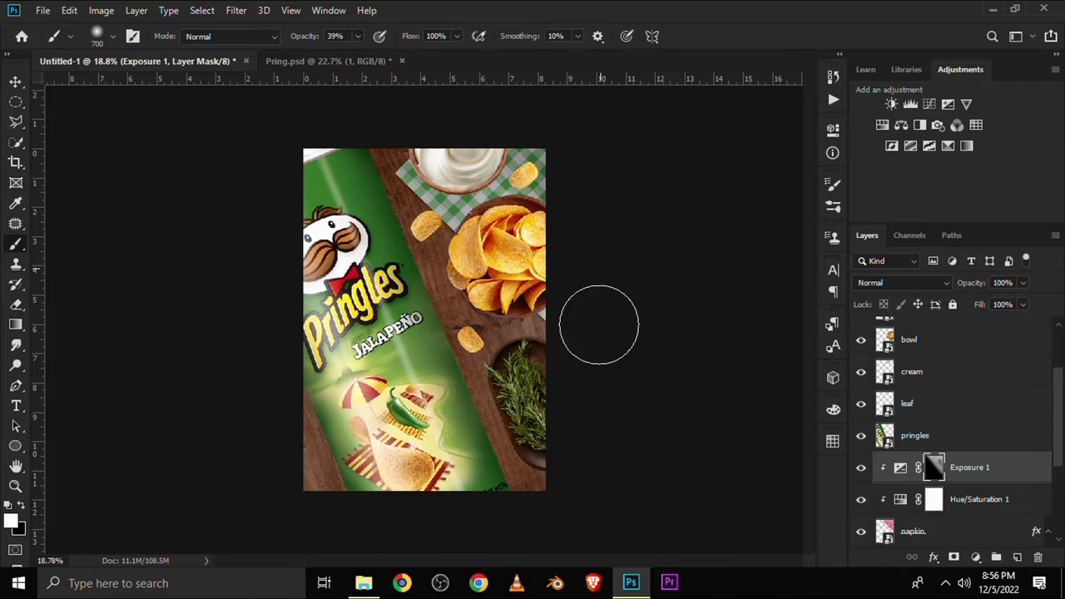
scroll(420, 247, up, 1)
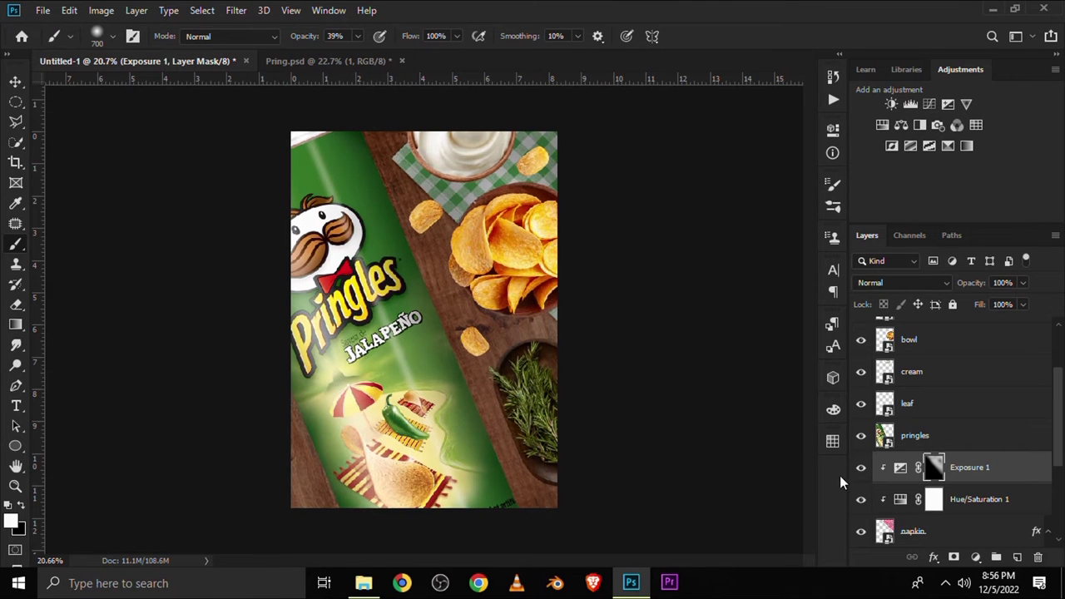
key(ctrl+plus)
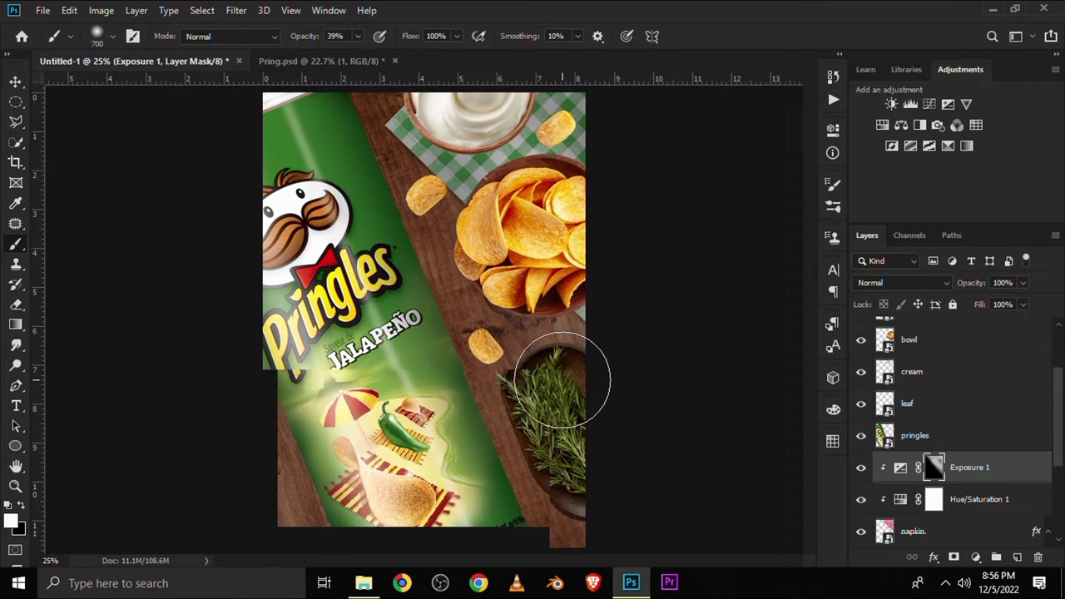
scroll(562, 381, down, 1)
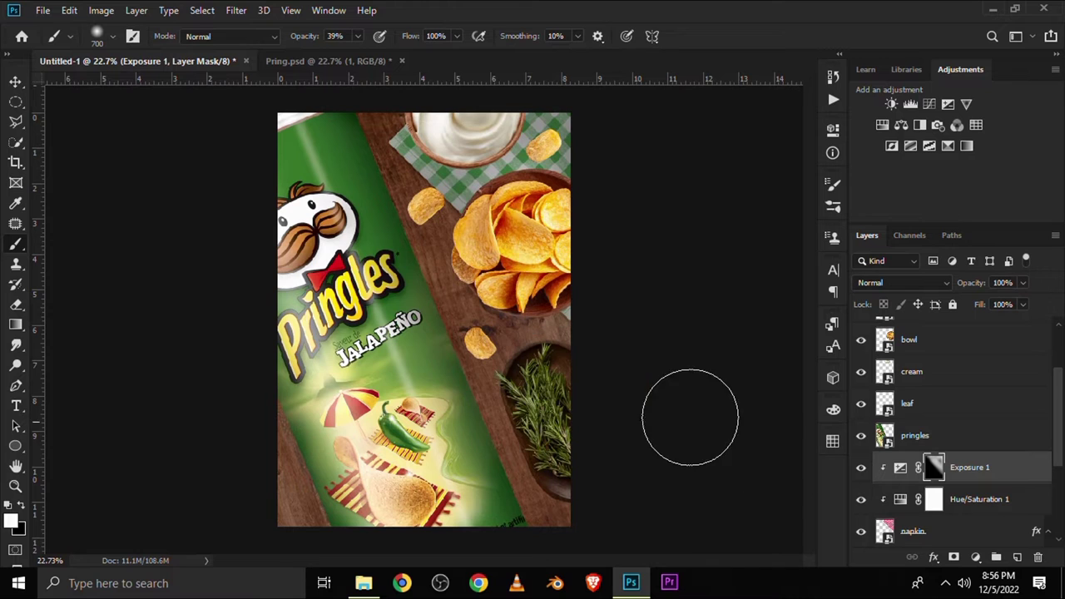
click(976, 558)
click(966, 278)
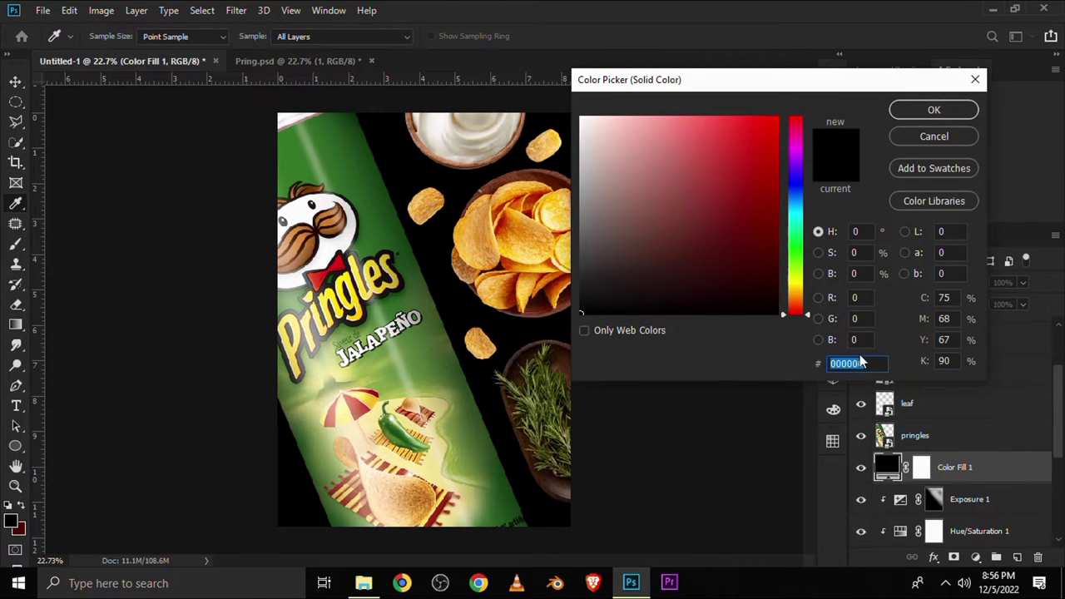
Step: Make the black Color Fill 1 clipped, blending Soft Light at 85% opacity
click(914, 110)
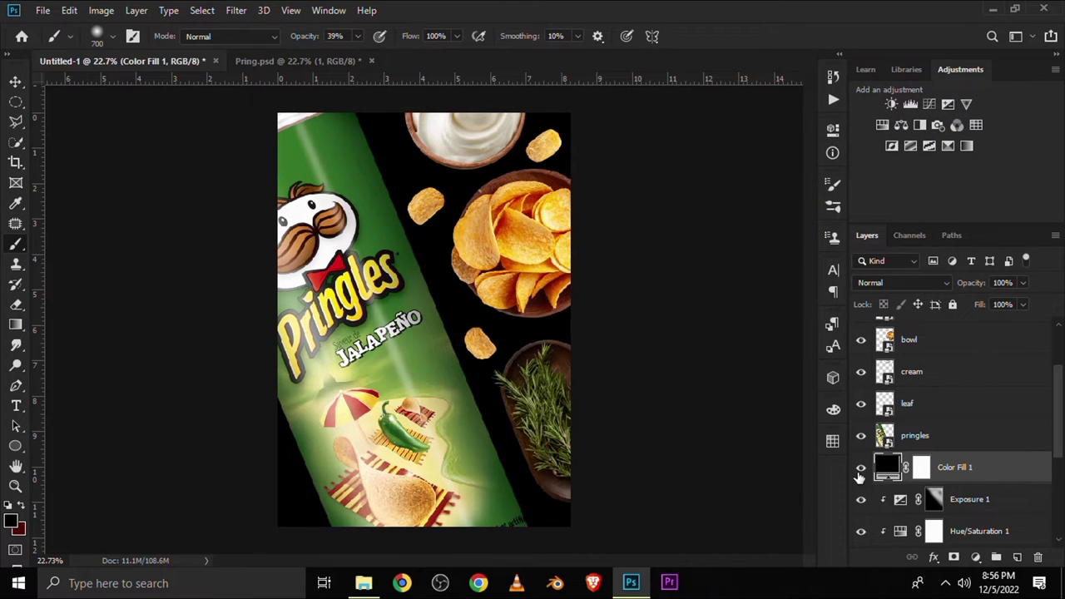
click(860, 470)
right_click(977, 476)
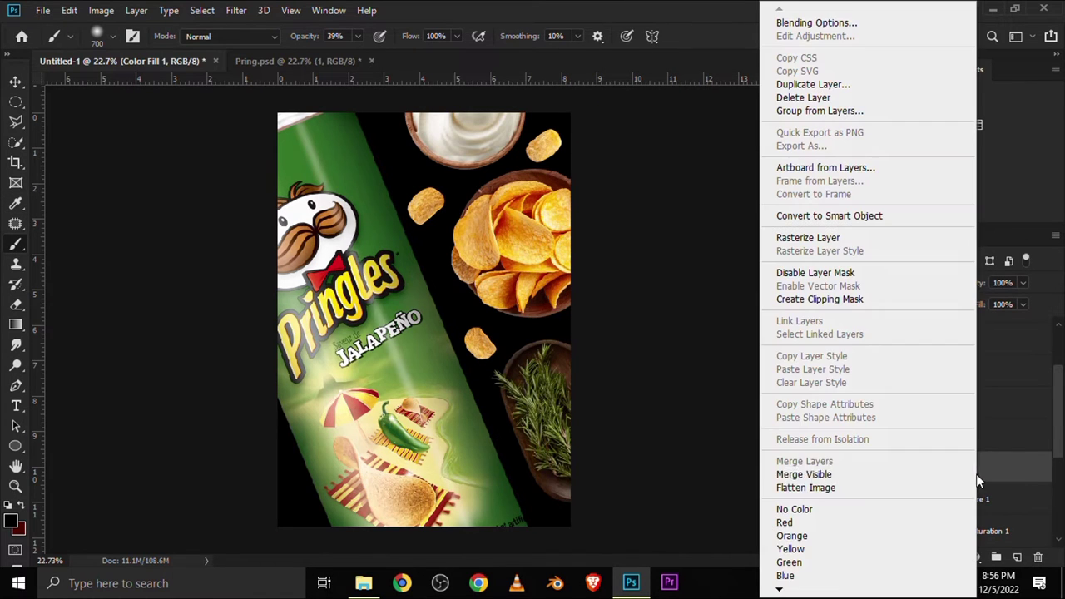
click(815, 300)
click(891, 286)
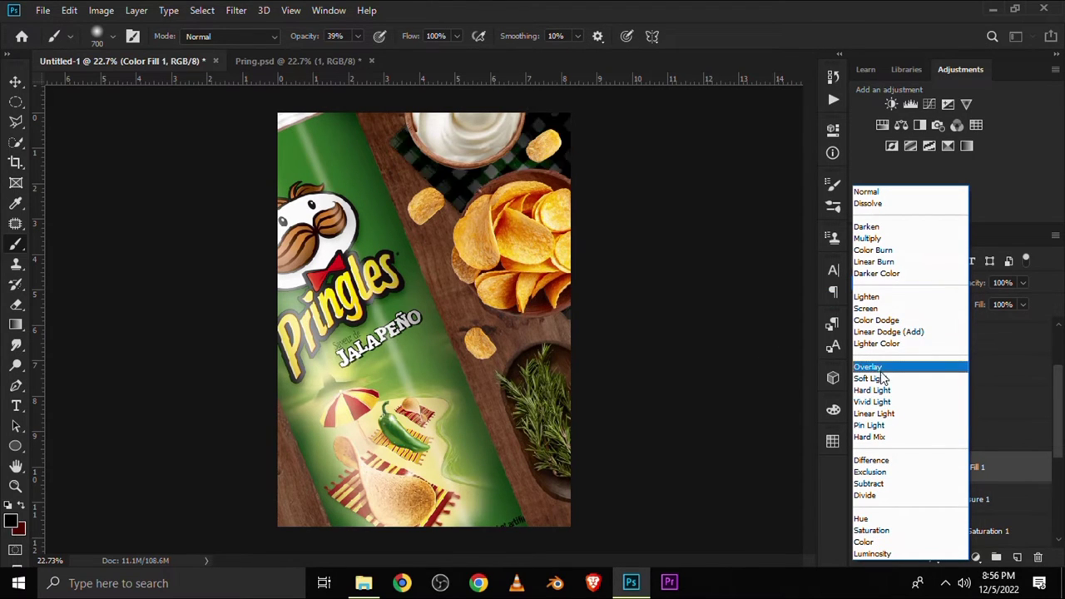
click(874, 380)
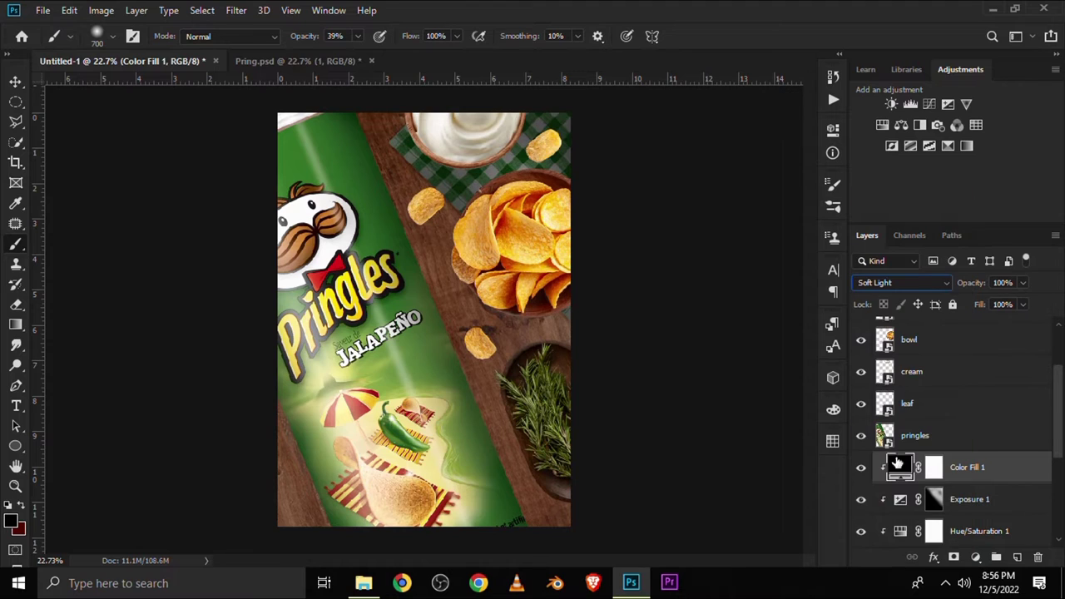
click(862, 468)
click(977, 472)
Step: Invert the fill's mask and paint it white around the rosemary bowl and nearby chip
click(934, 467)
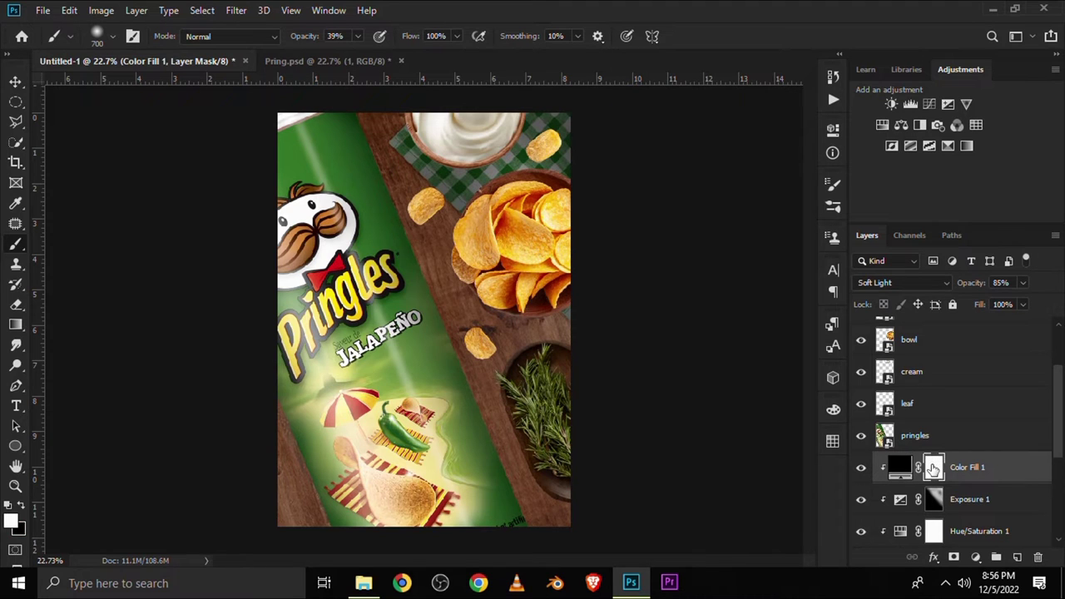
key(ctrl+i)
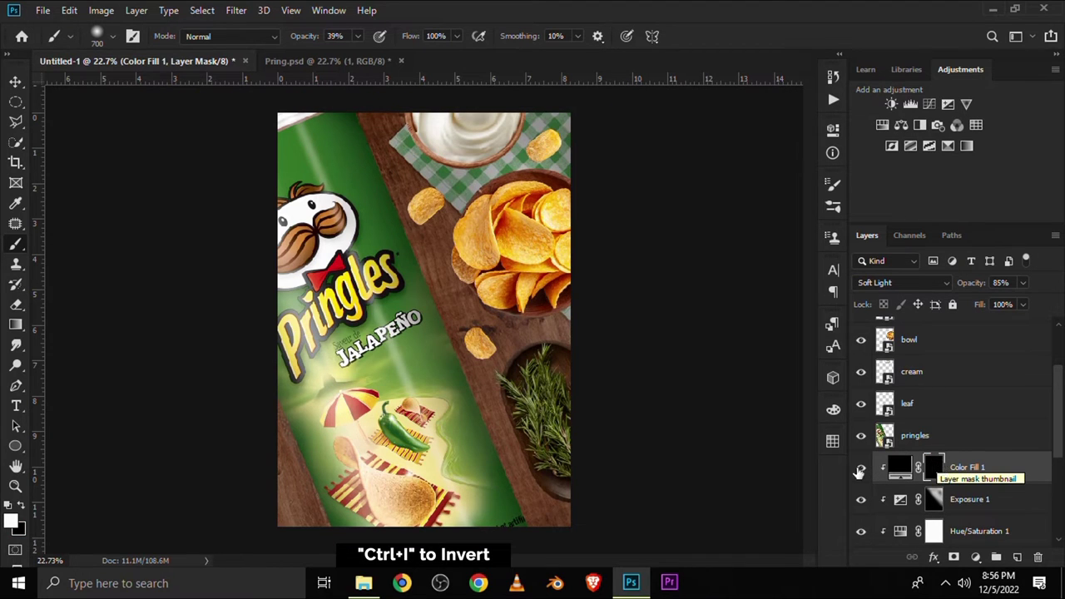
right_click(15, 243)
click(87, 243)
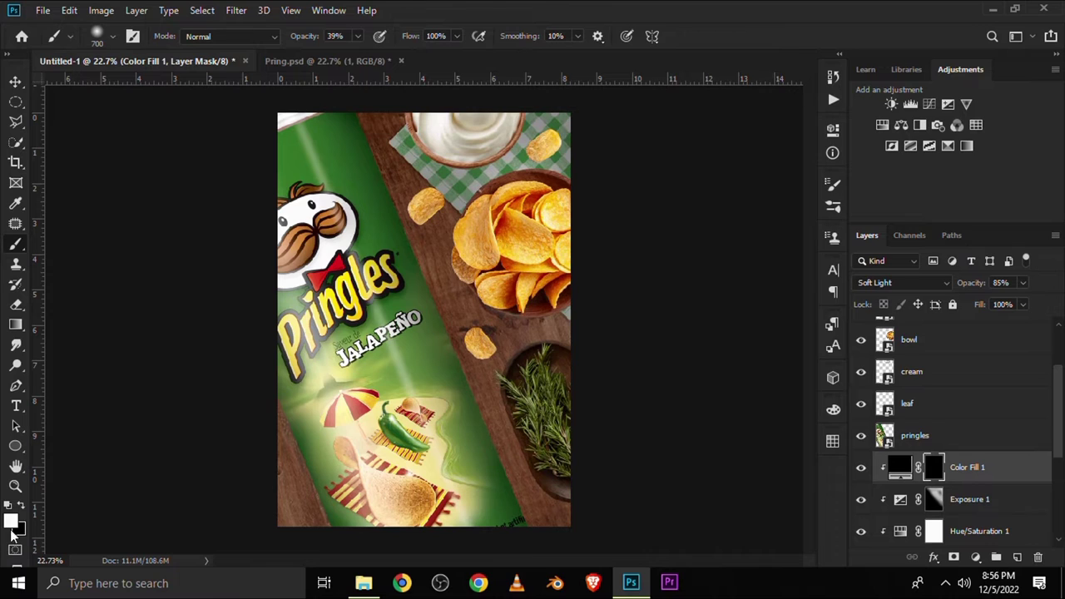
click(12, 523)
click(916, 109)
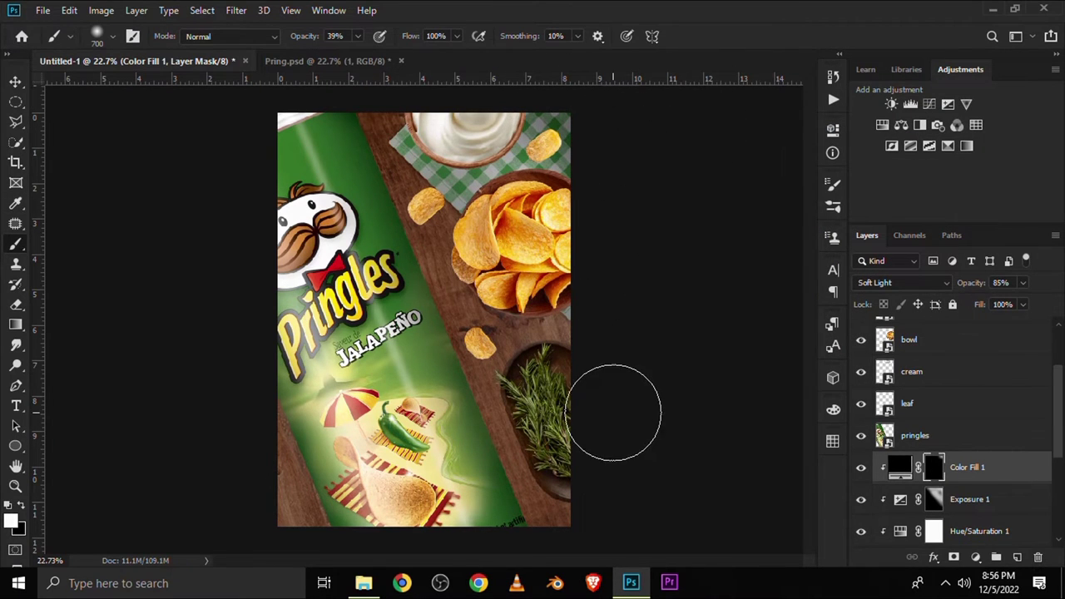
drag(355, 123, 470, 269)
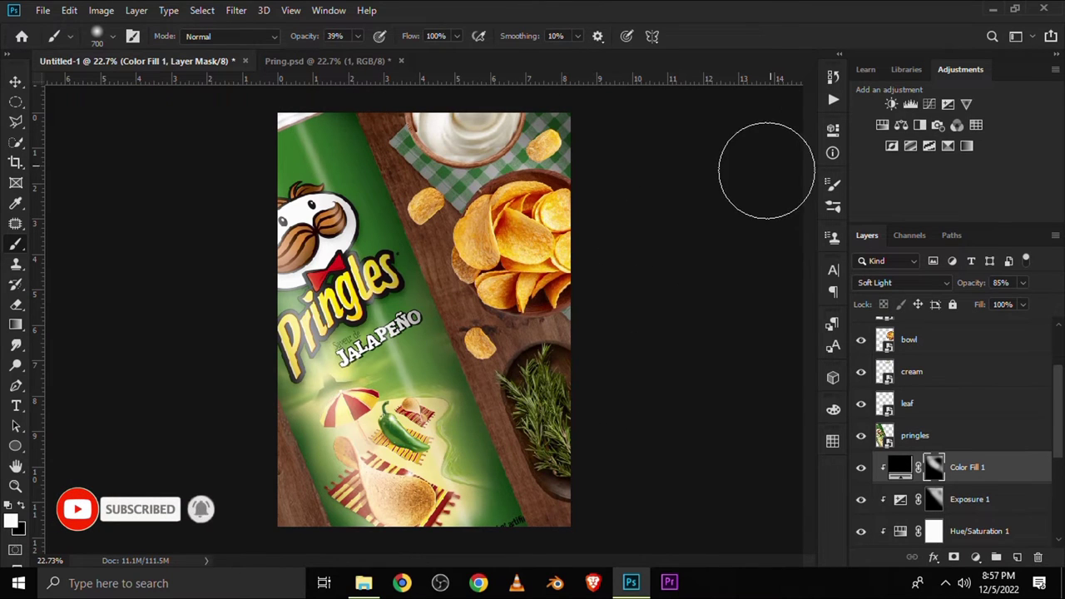
click(861, 468)
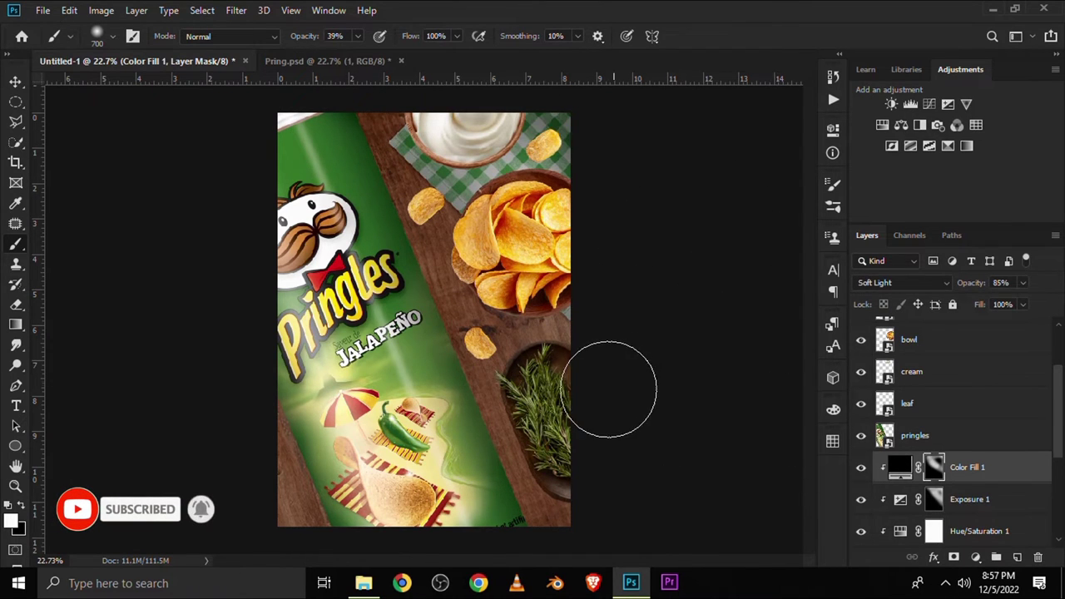
key(ctrl+plus)
drag(584, 464, 479, 328)
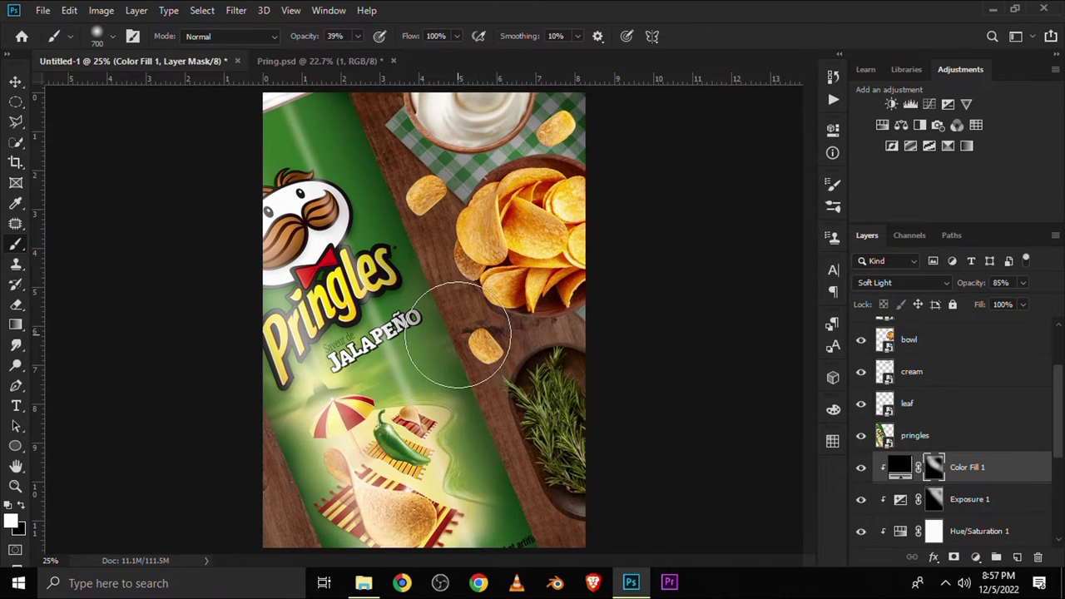
click(13, 82)
click(73, 82)
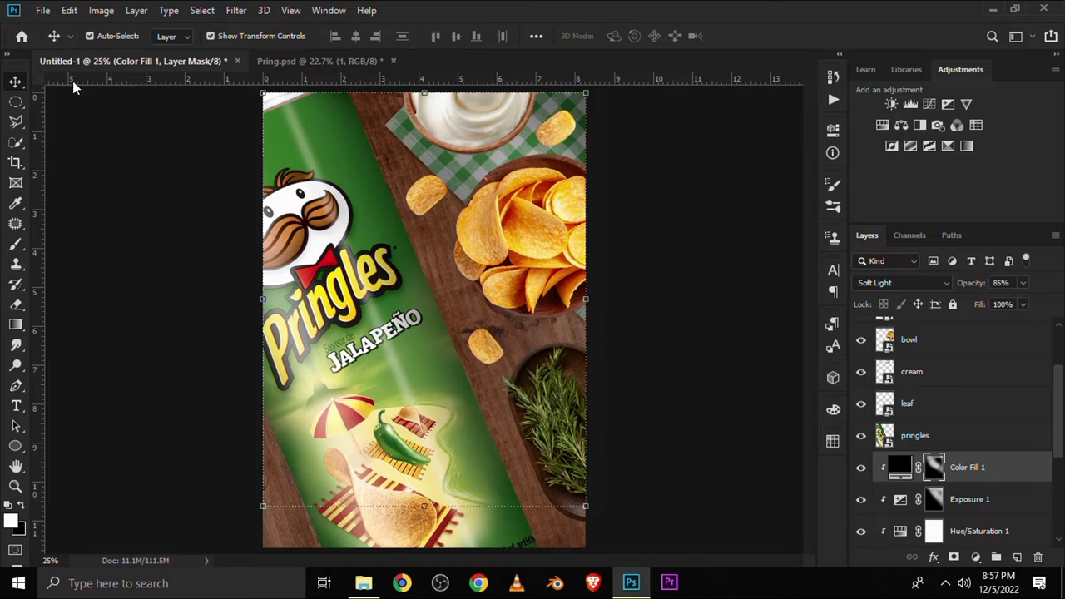
Step: Add a new Layer 1 and pick a soft black brush
click(153, 300)
click(982, 474)
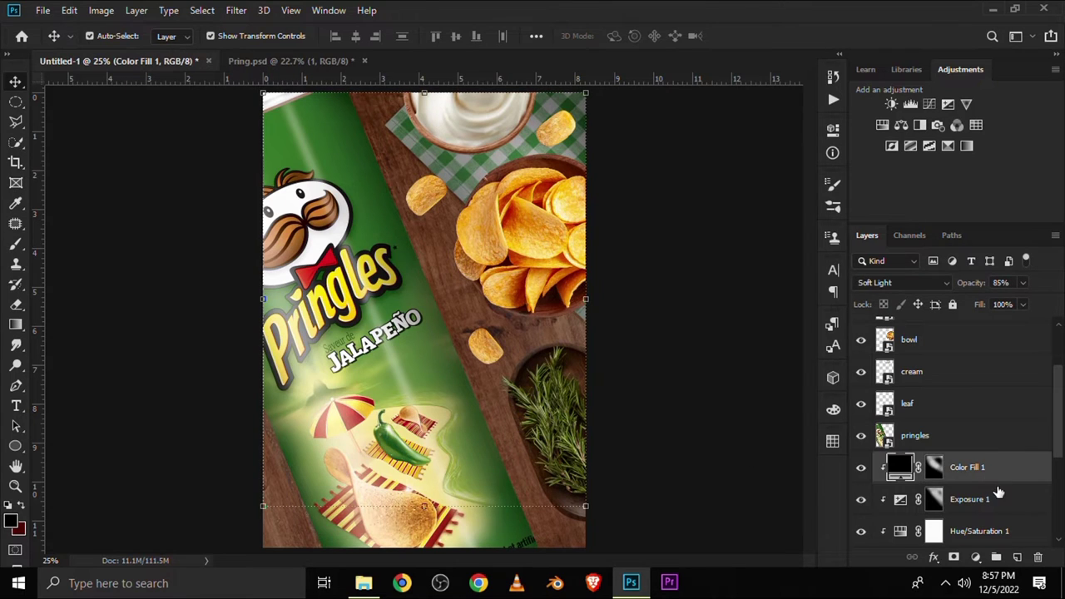
click(1017, 557)
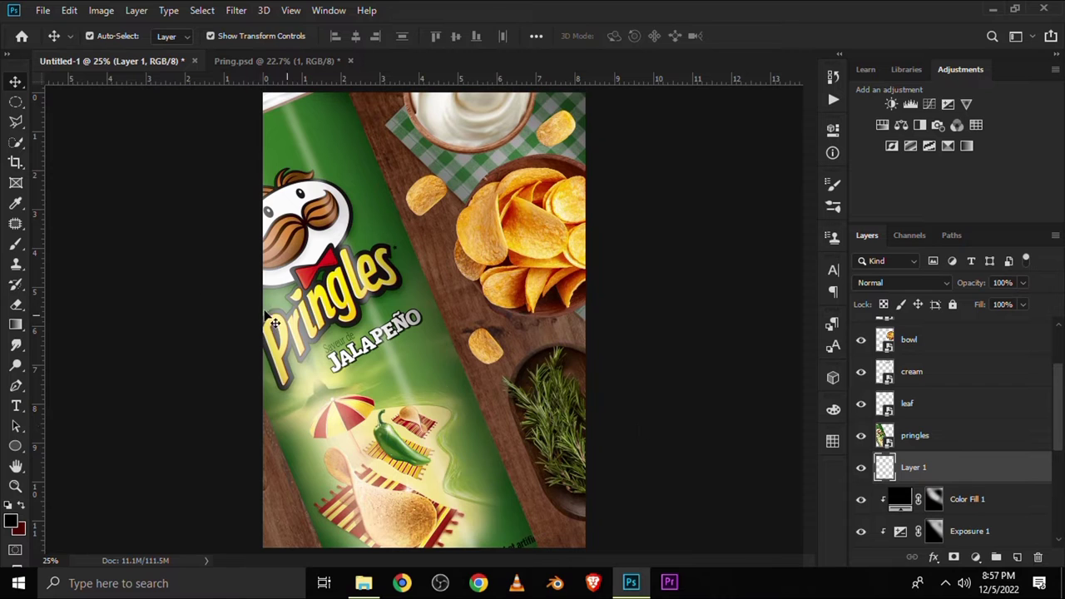
right_click(15, 244)
click(63, 243)
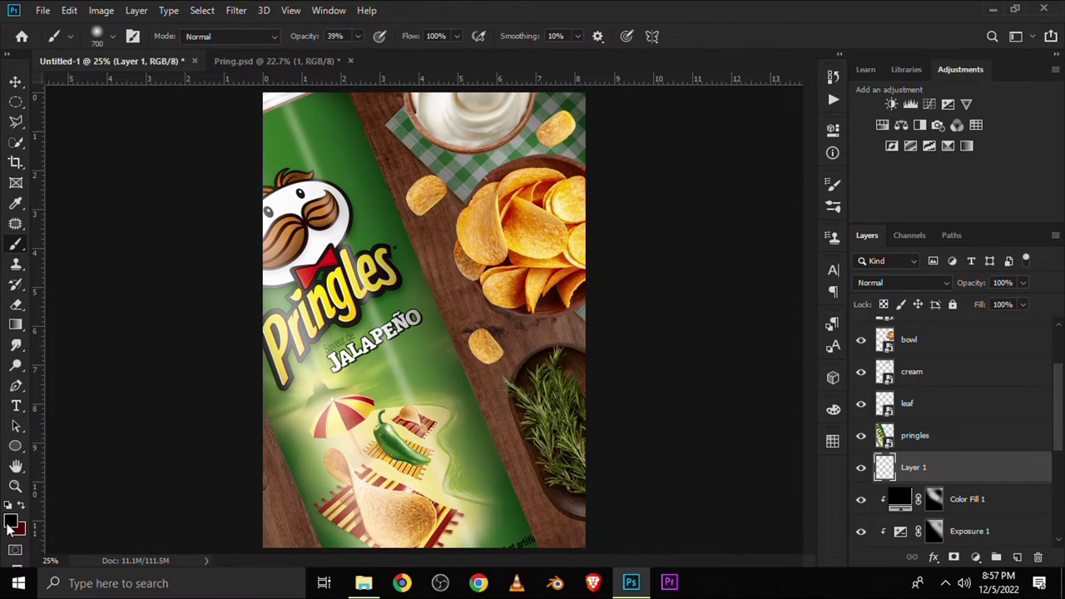
click(9, 521)
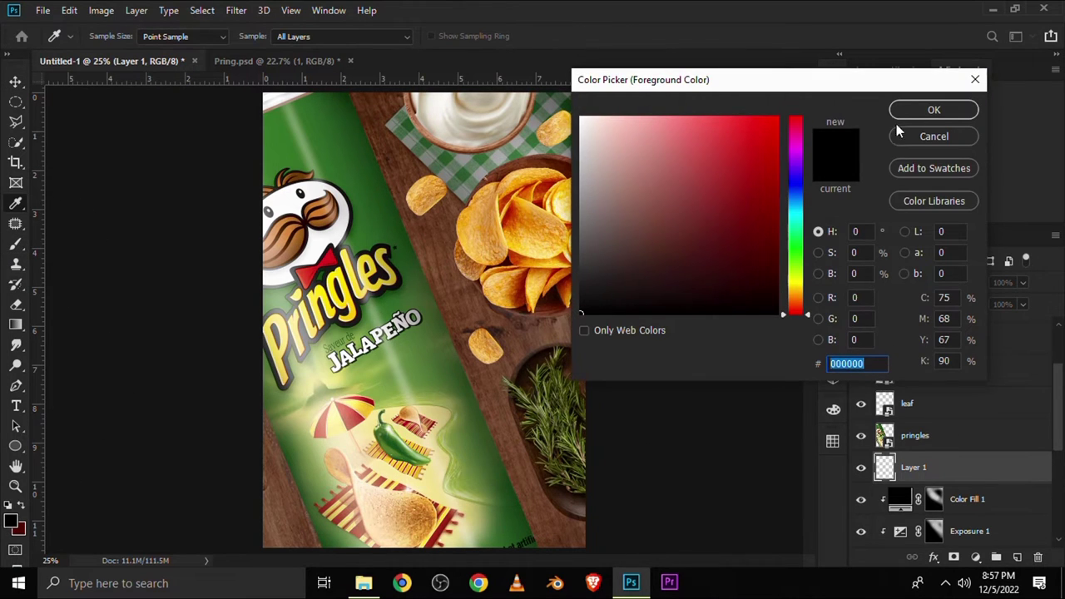
click(924, 110)
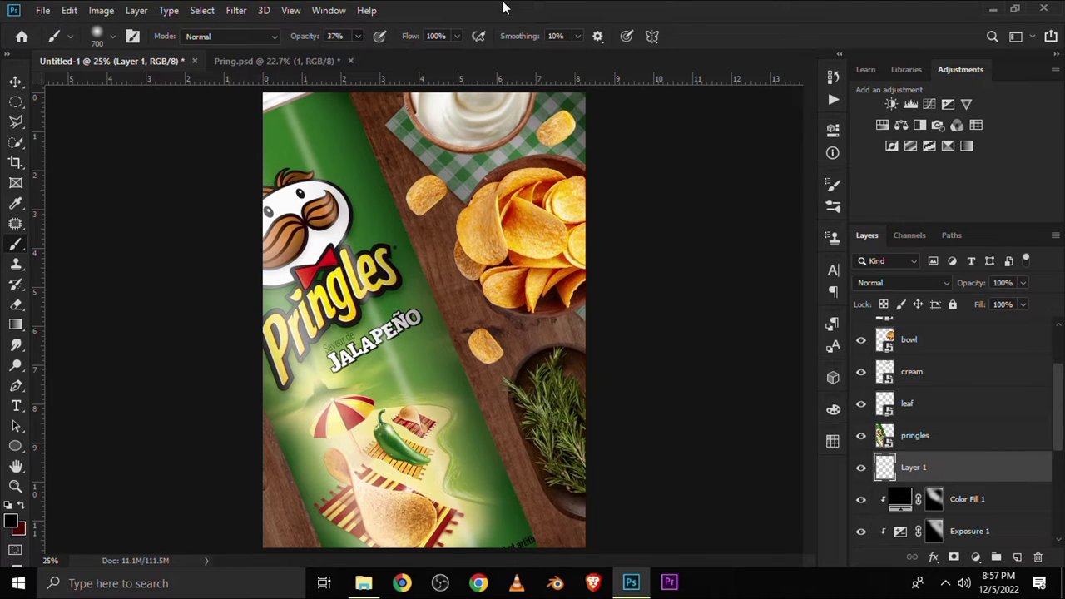
Step: Lower Layer 1 to 67% opacity, then select the pringles layer
scroll(487, 137, down, 3)
scroll(480, 120, up, 2)
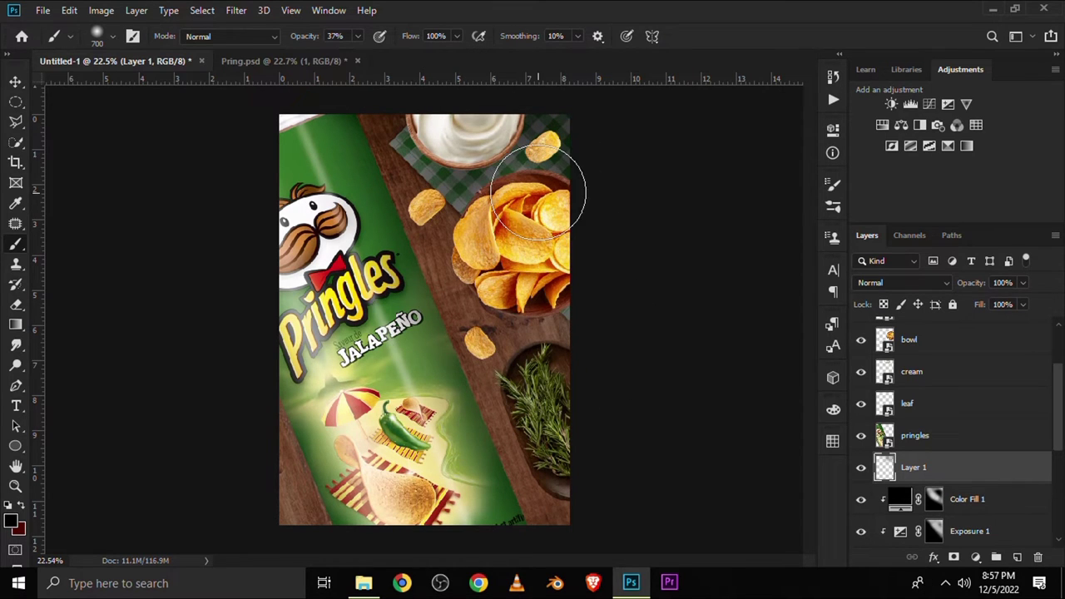
click(861, 467)
drag(1010, 305, 1000, 300)
click(15, 82)
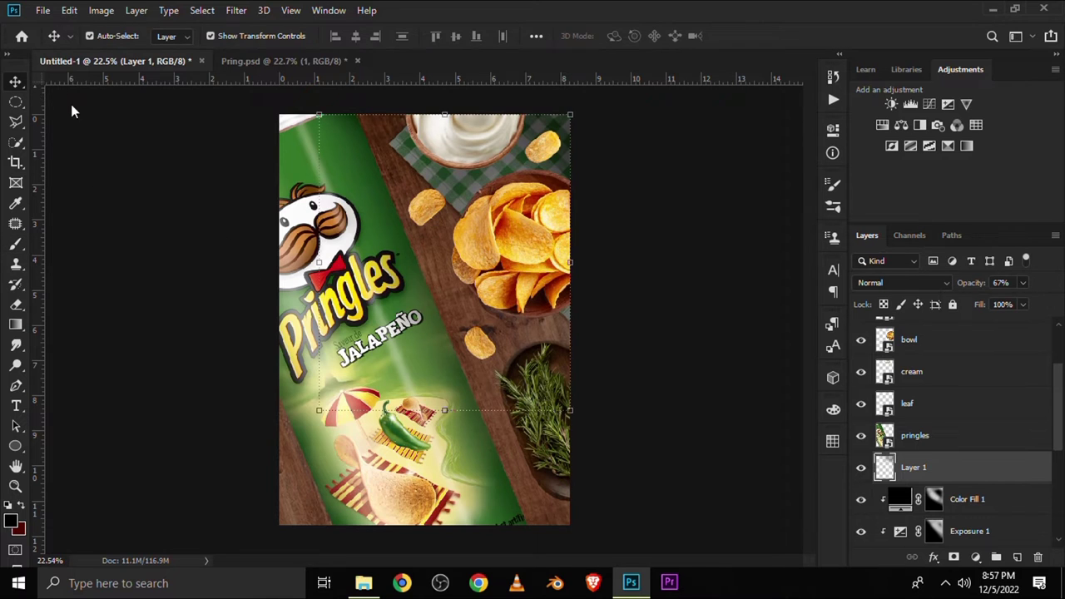
click(115, 172)
scroll(337, 370, down, 1)
click(388, 398)
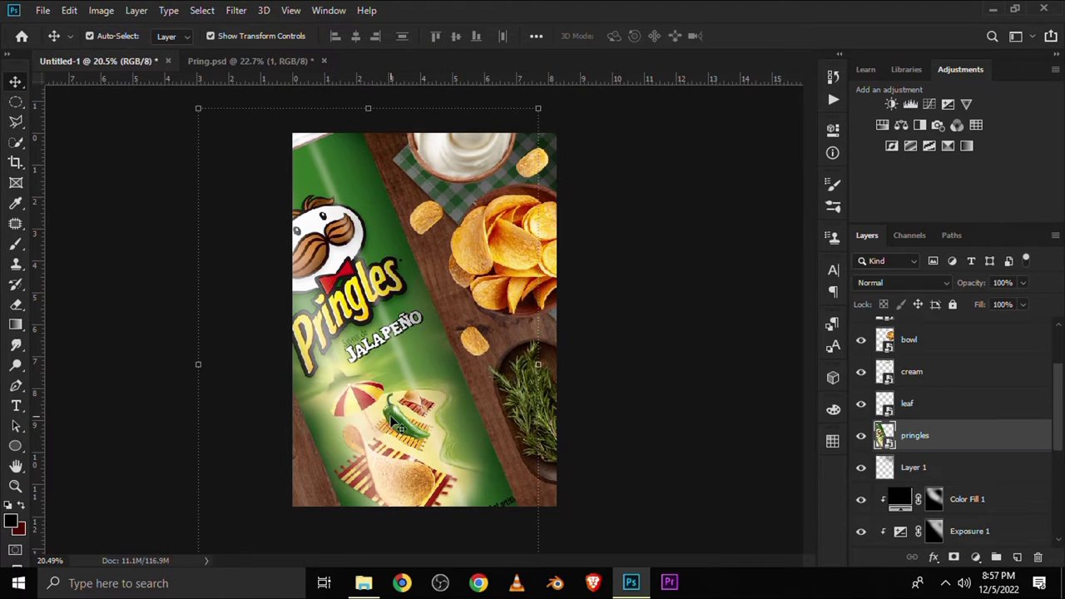
Step: Add a Curves 1 layer clipped to the pringles can, curve pulled down to darken it
click(860, 437)
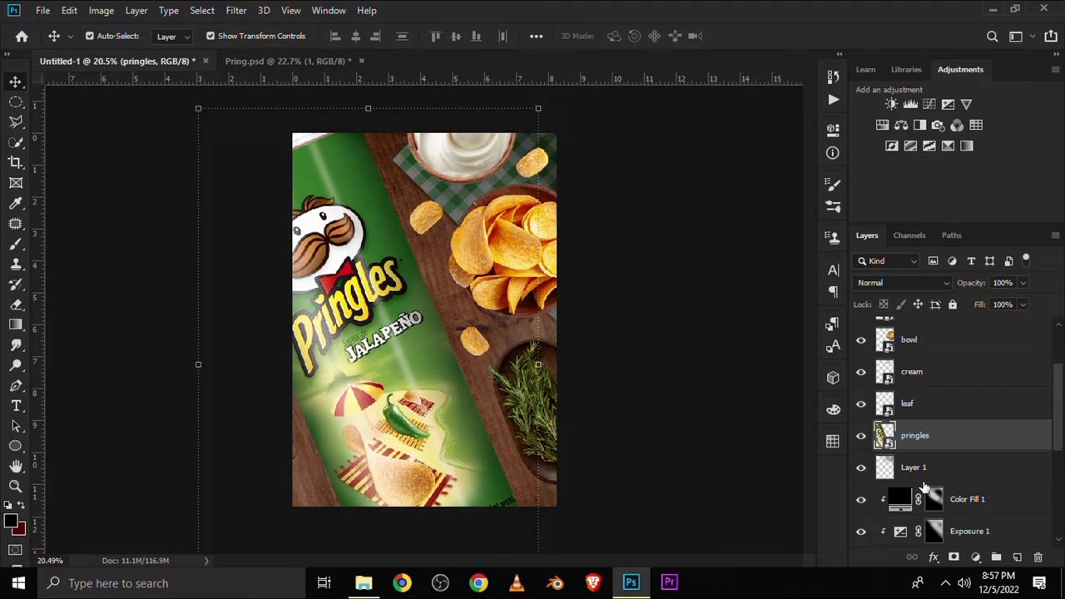
click(976, 560)
click(963, 361)
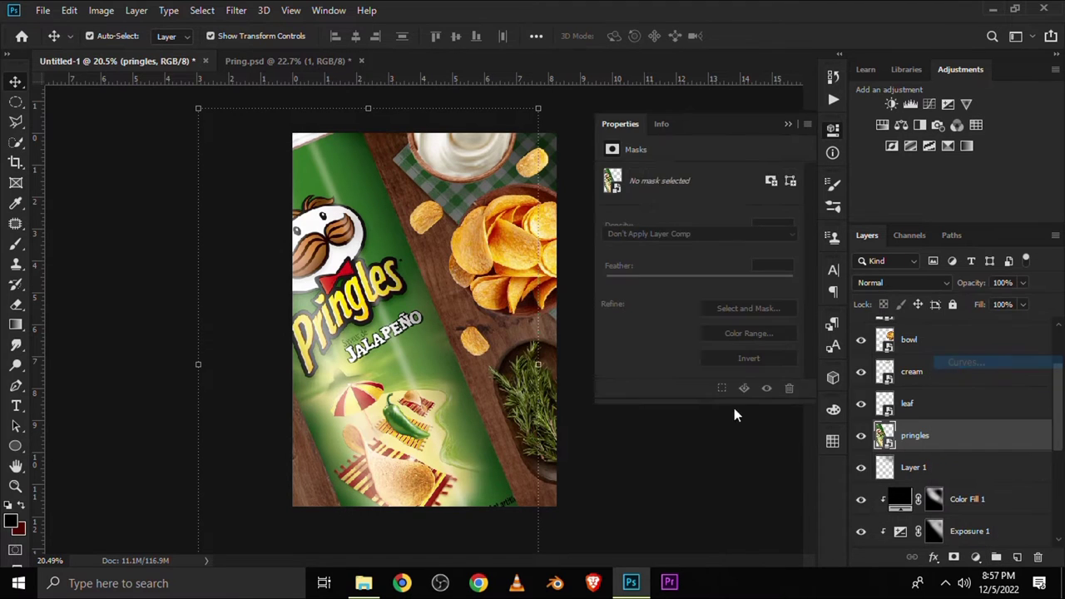
click(698, 388)
drag(673, 339, 670, 340)
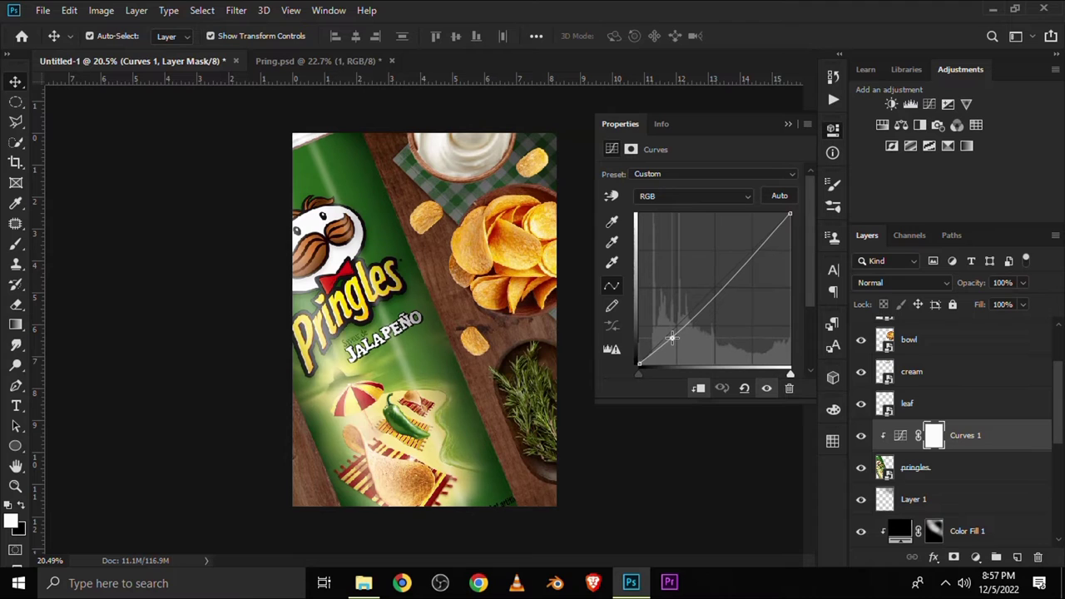
click(788, 125)
click(862, 442)
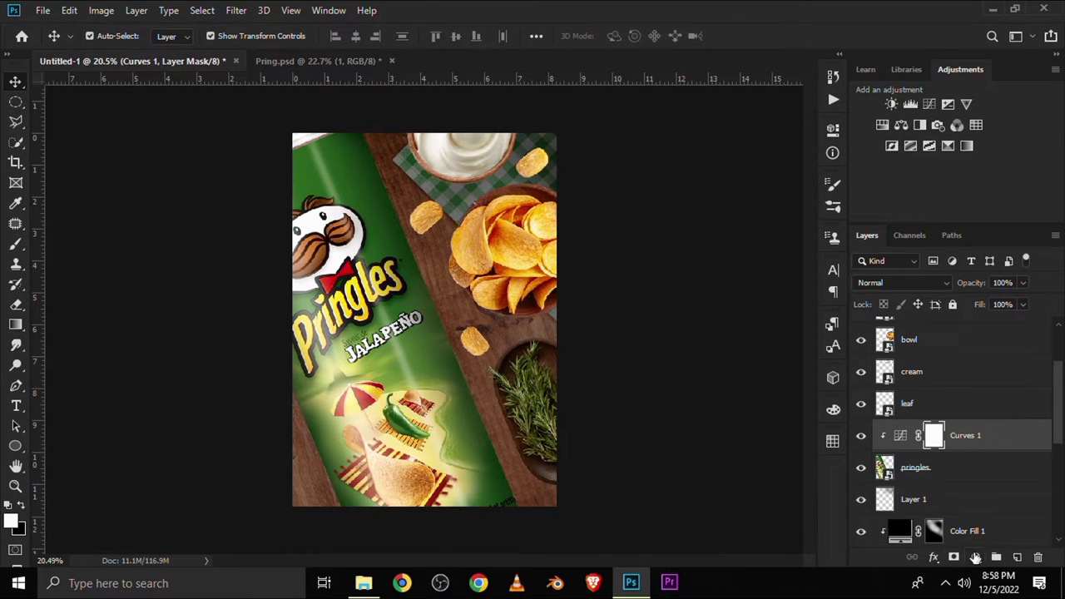
Step: Add an Exposure 2 layer clipped to the can at -5.67 exposure
click(976, 557)
click(965, 371)
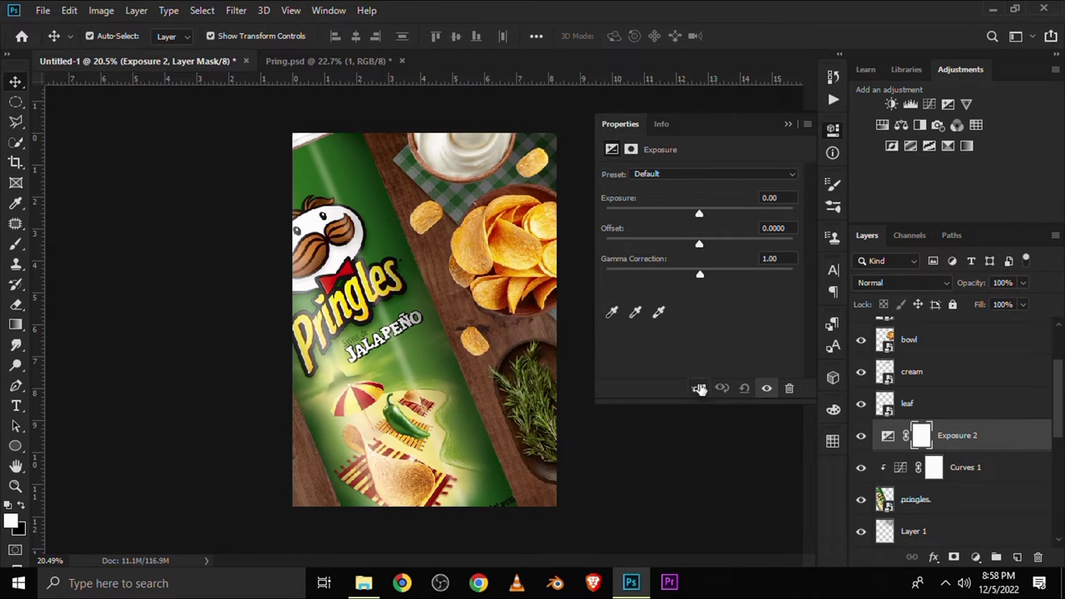
click(699, 388)
drag(691, 209, 642, 214)
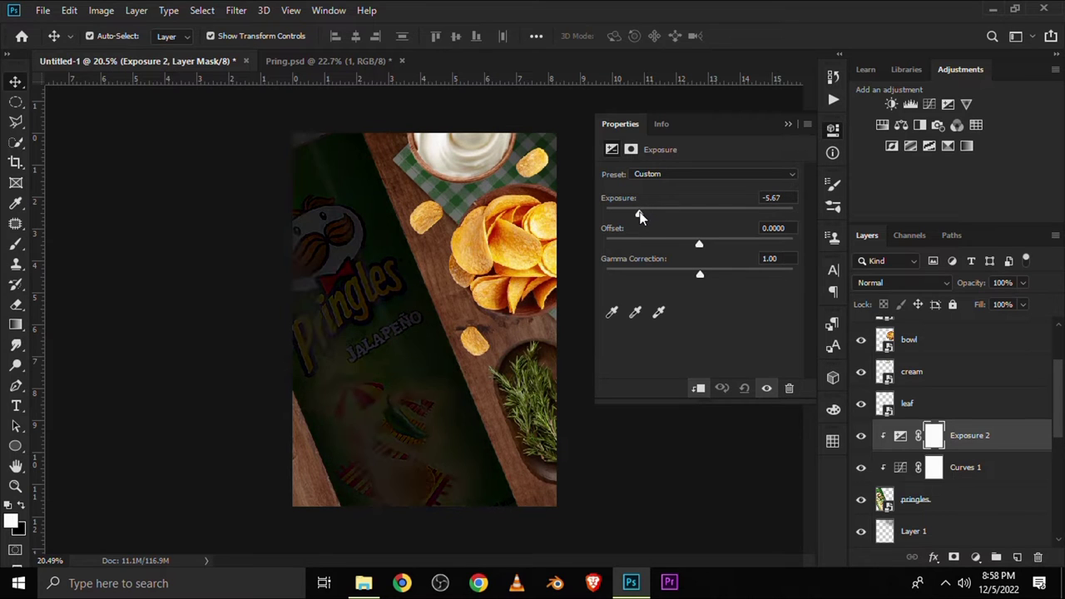
click(833, 129)
click(861, 437)
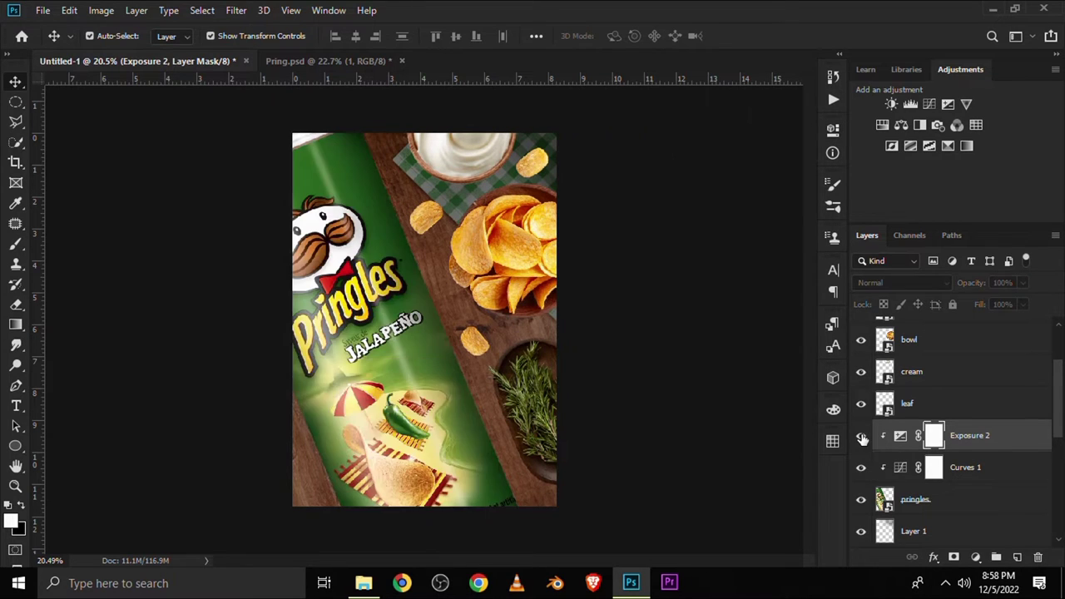
Step: Invert the Exposure 2 mask and set up the Brush at 55% opacity
key(ctrl+i)
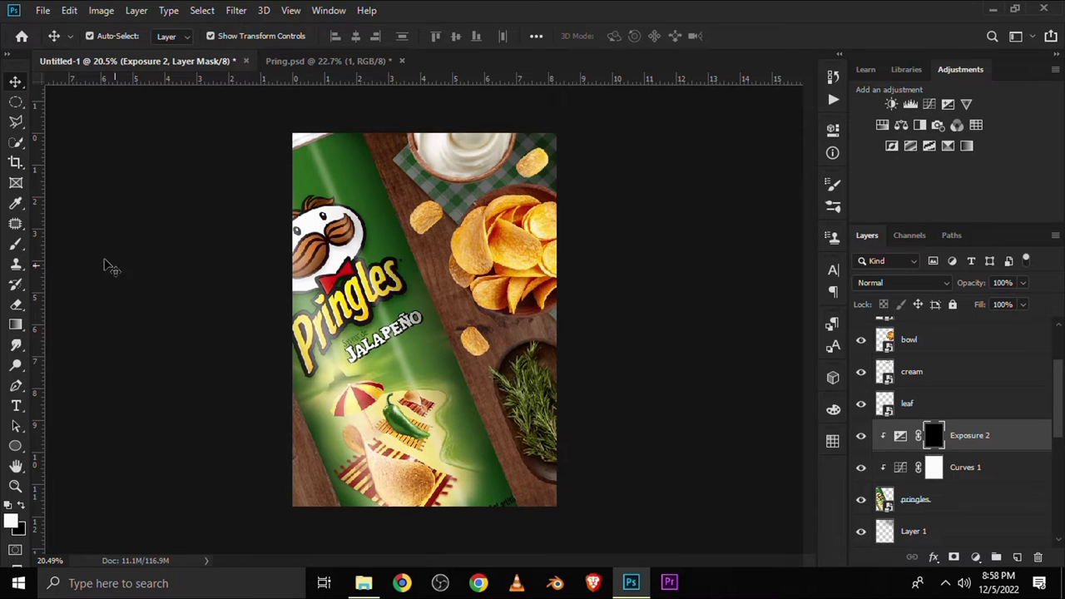
click(16, 243)
click(53, 242)
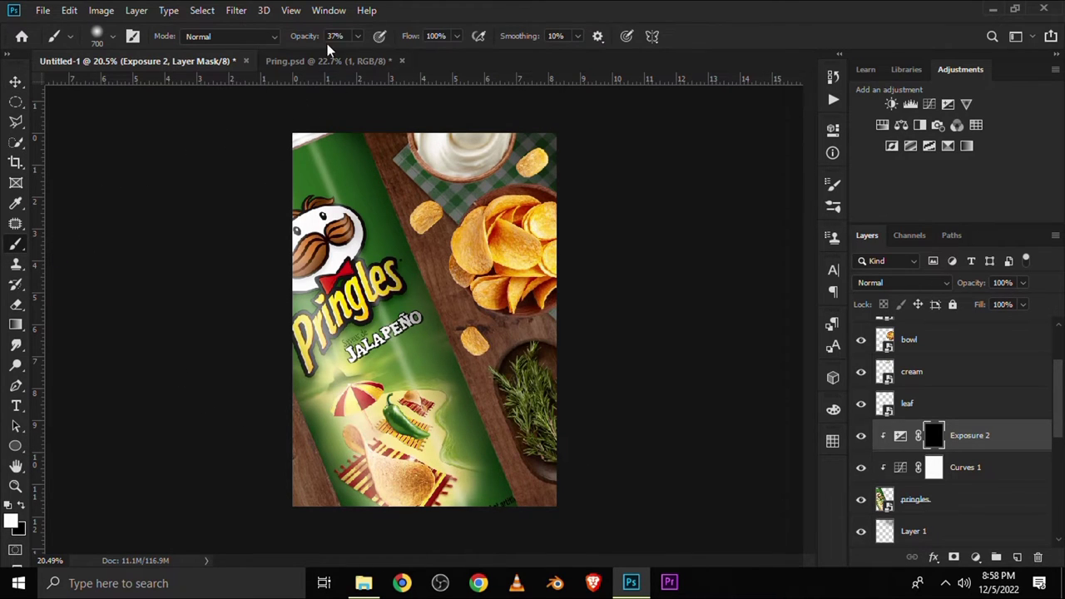
click(358, 38)
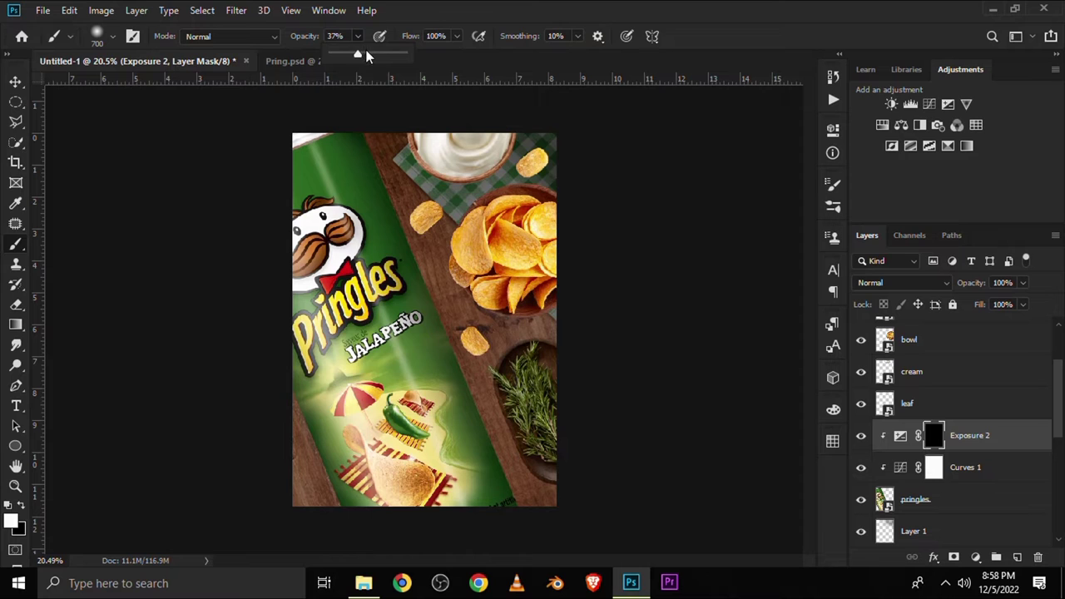
click(410, 8)
click(14, 529)
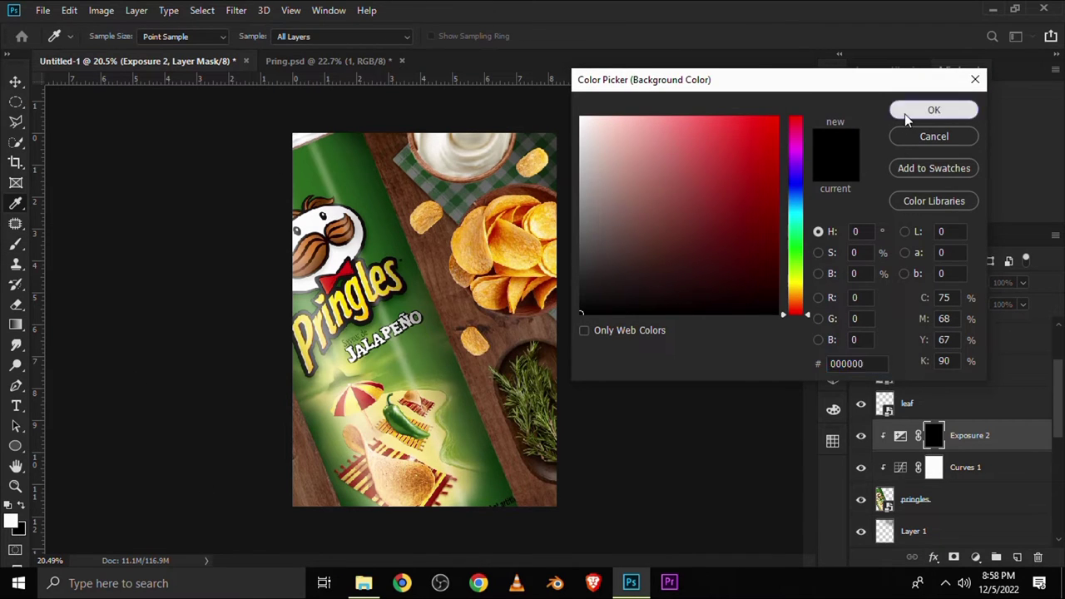
click(934, 110)
Step: Paint darkening streaks along the can's edges and set Exposure 2 to 86% opacity
scroll(578, 328, down, 1)
drag(392, 450, 309, 409)
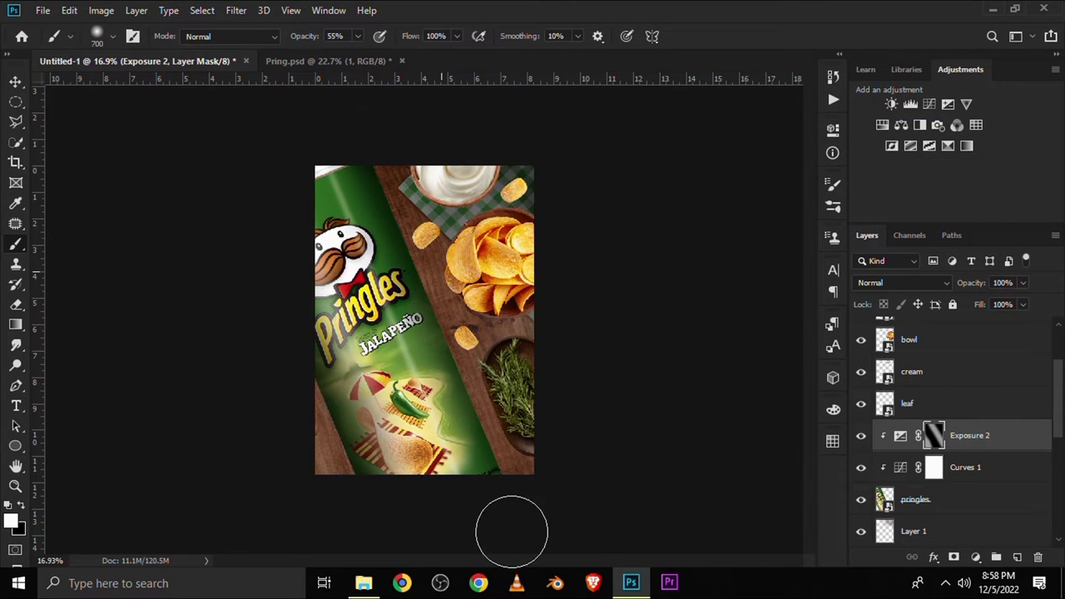
drag(494, 452, 363, 124)
scroll(377, 200, up, 1)
scroll(376, 200, up, 1)
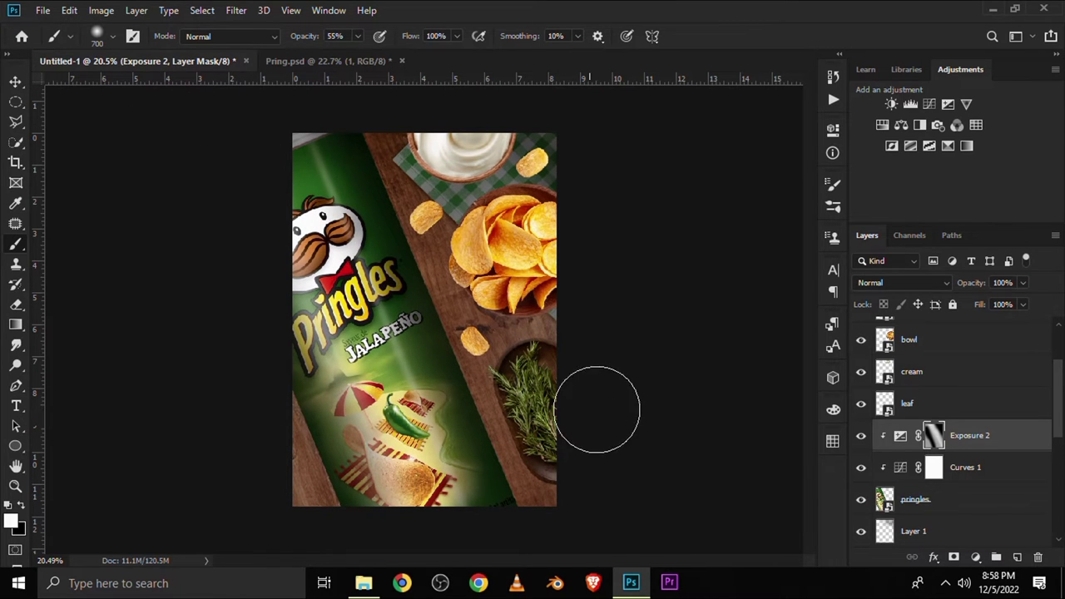
click(861, 439)
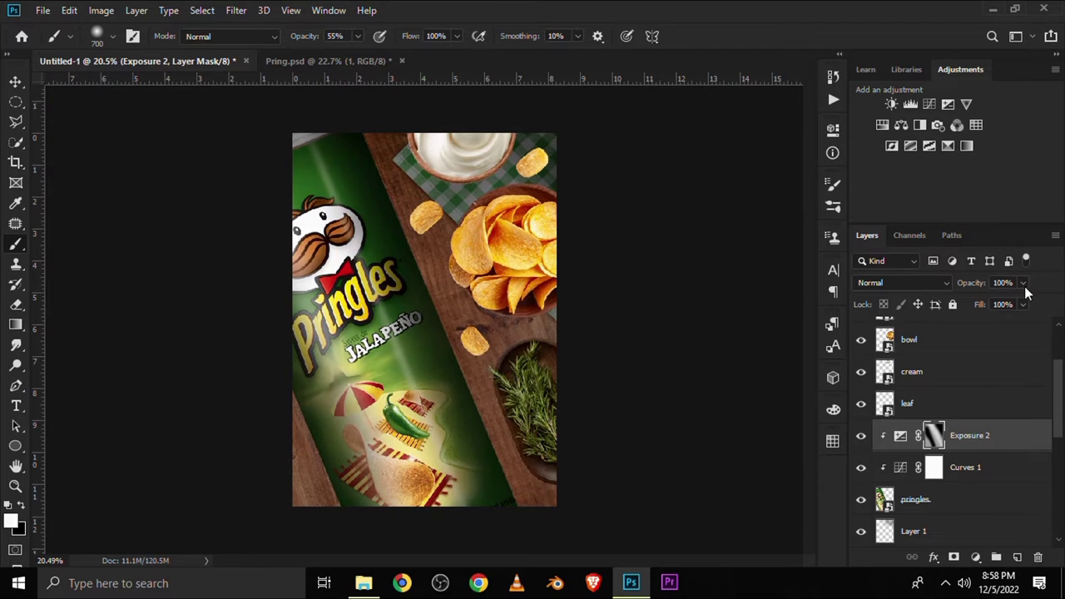
drag(1014, 305, 1007, 304)
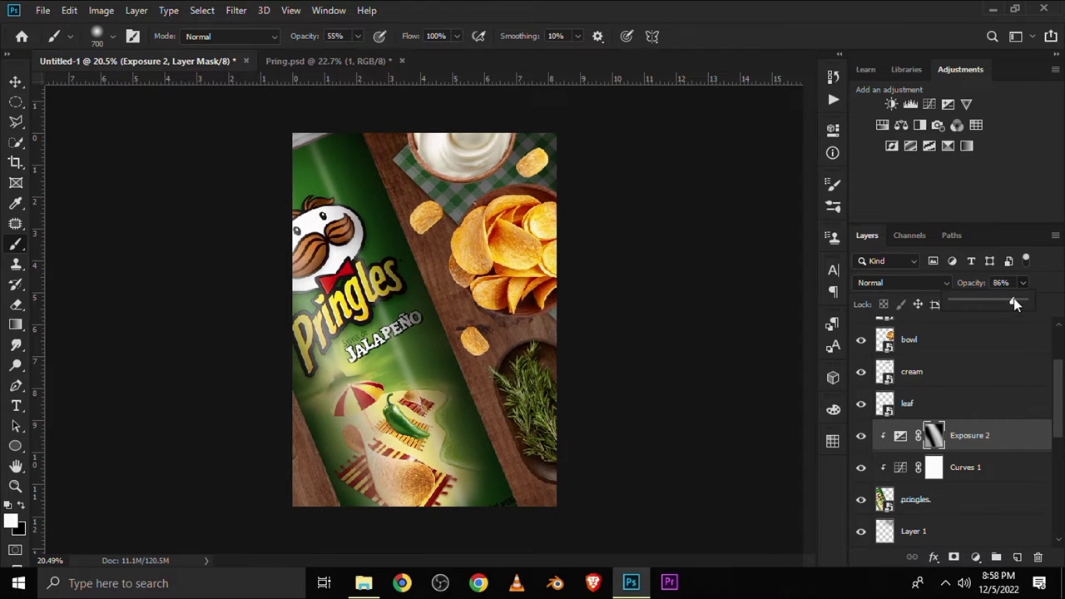
click(16, 82)
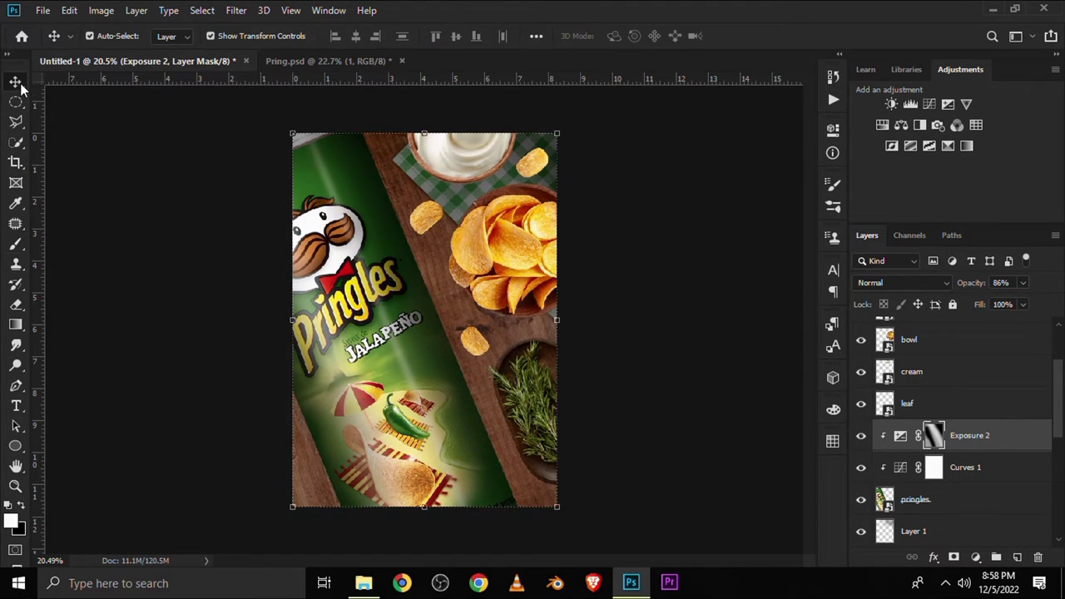
click(133, 225)
scroll(916, 483, down, 1)
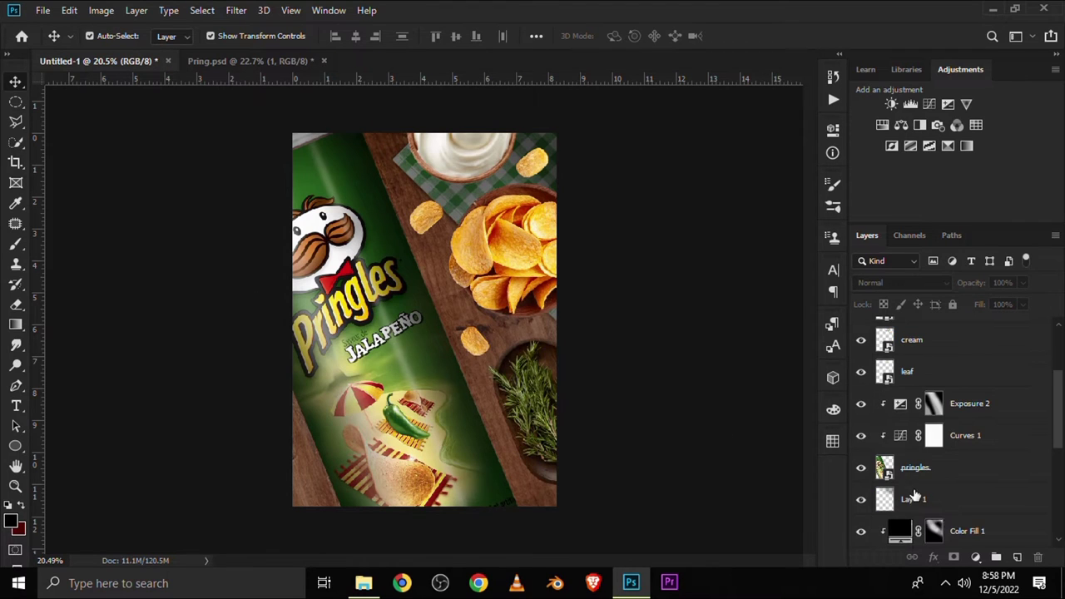
Step: Select Layer 1 and add a new empty layer above it
click(921, 477)
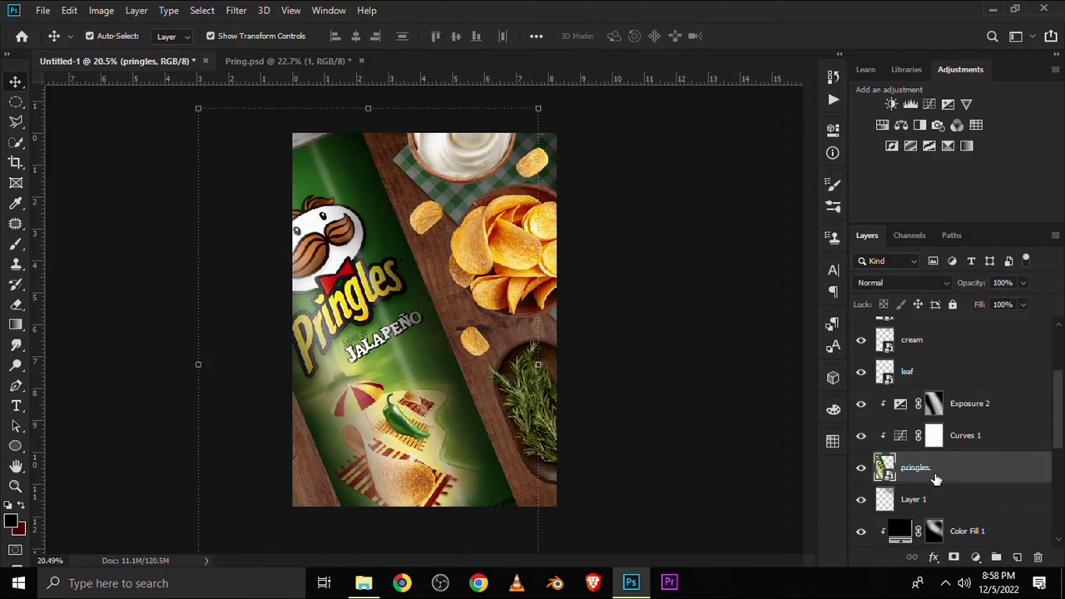
click(861, 468)
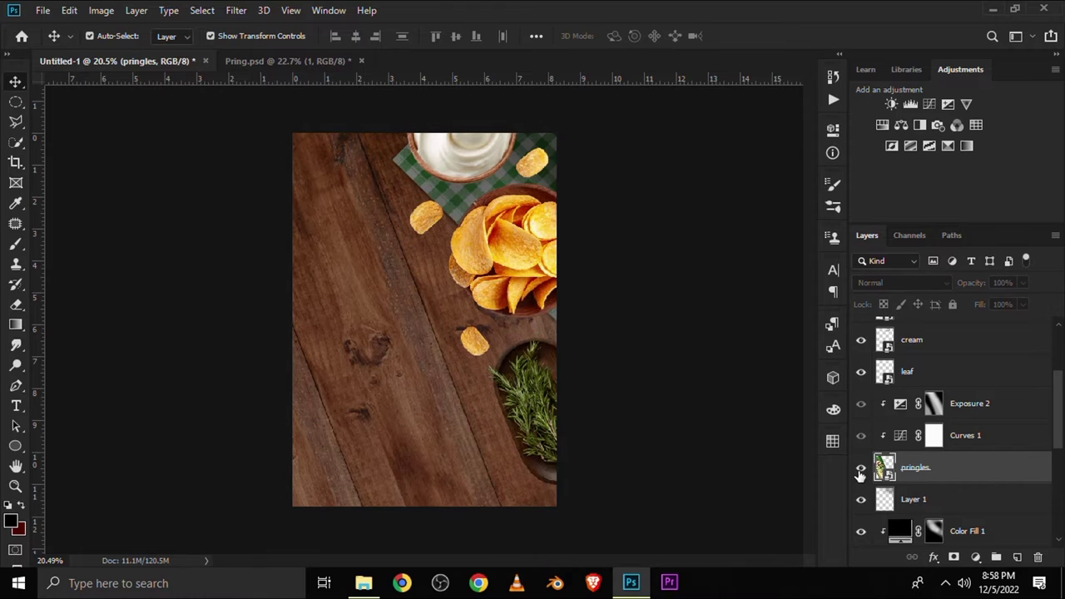
scroll(884, 475, down, 1)
click(894, 474)
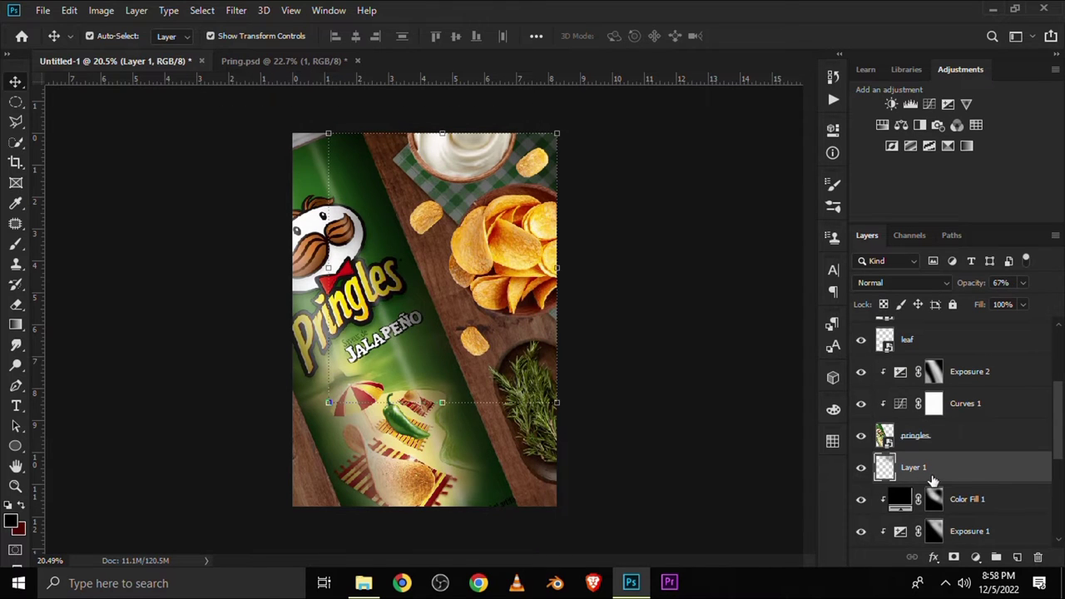
click(1016, 556)
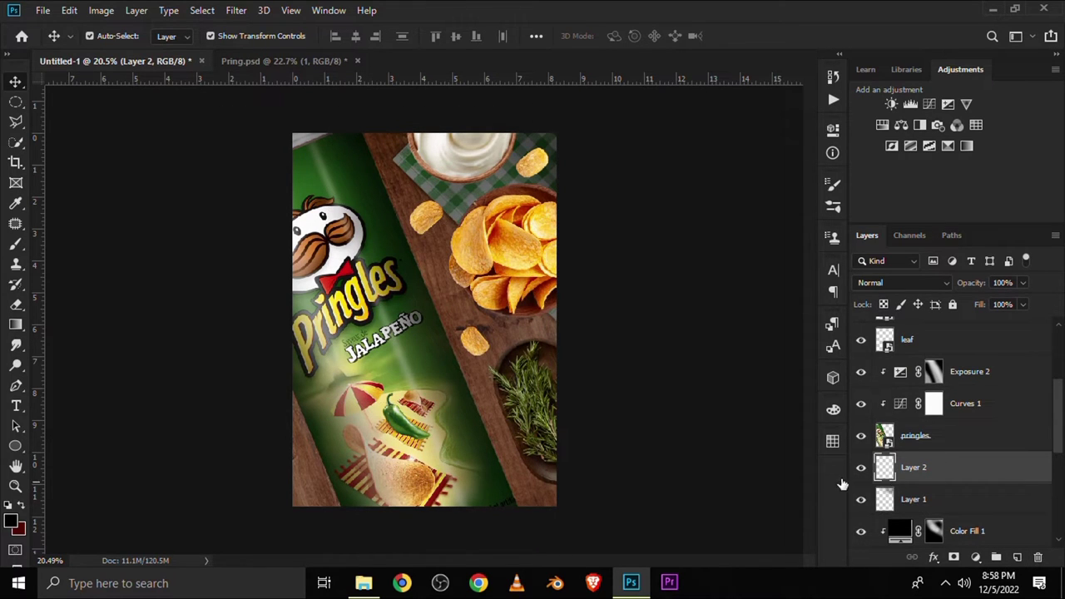
Step: Paint a soft shadow beneath the can with an 80% brush and set the layer to 93% opacity
right_click(15, 247)
click(67, 241)
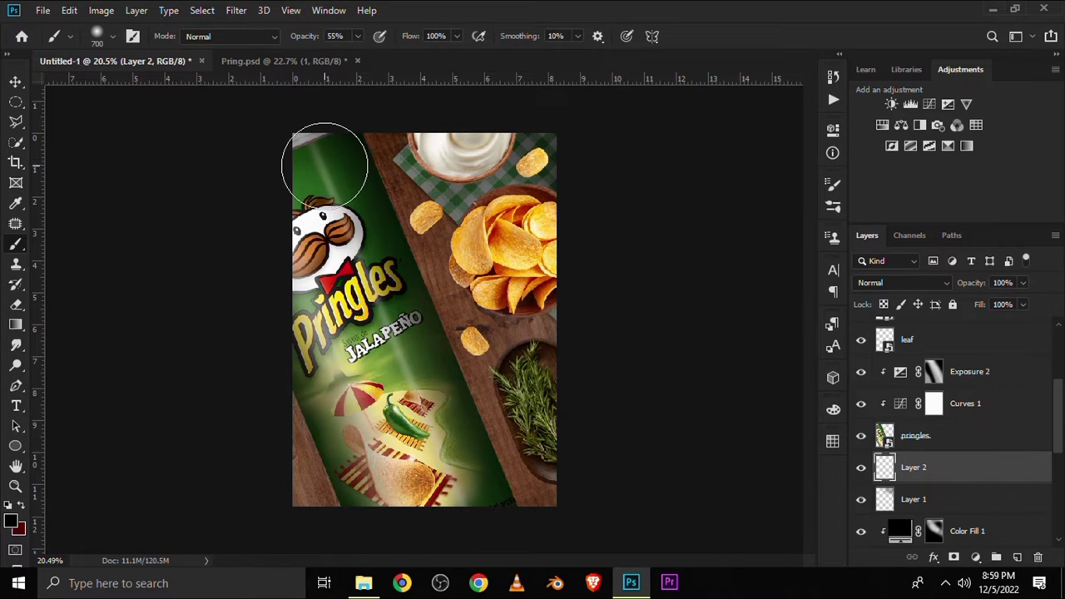
mouse_move(421, 250)
mouse_down()
mouse_move(459, 509)
mouse_move(399, 366)
mouse_up()
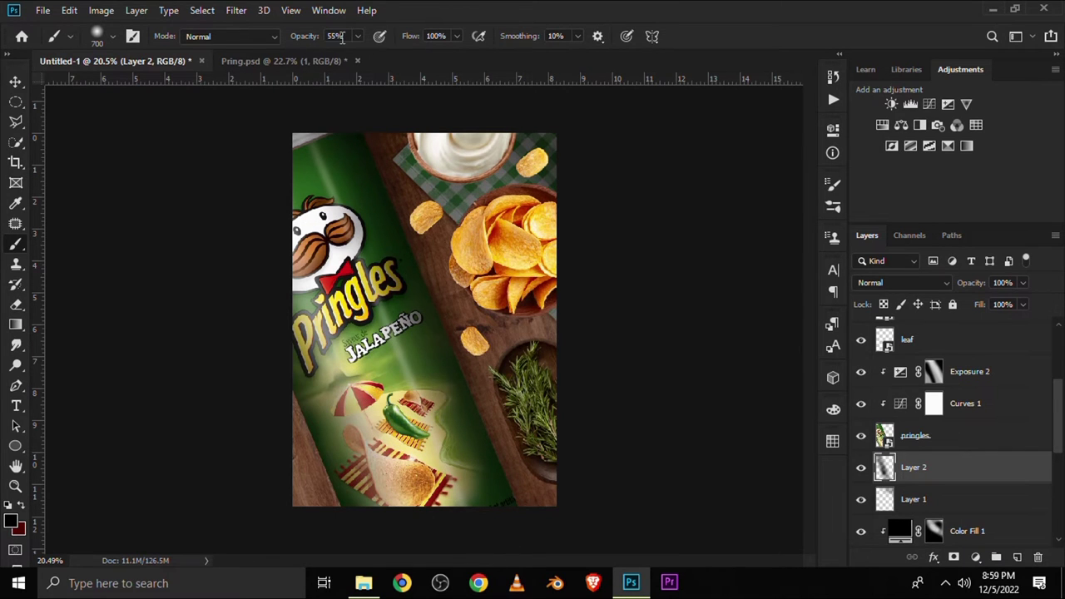
click(374, 56)
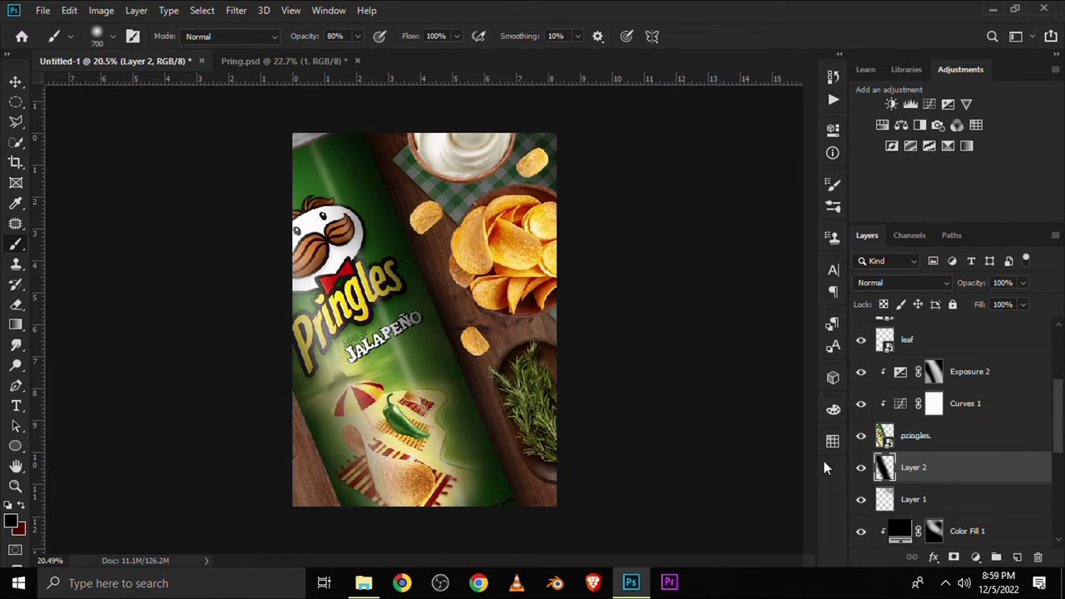
click(862, 468)
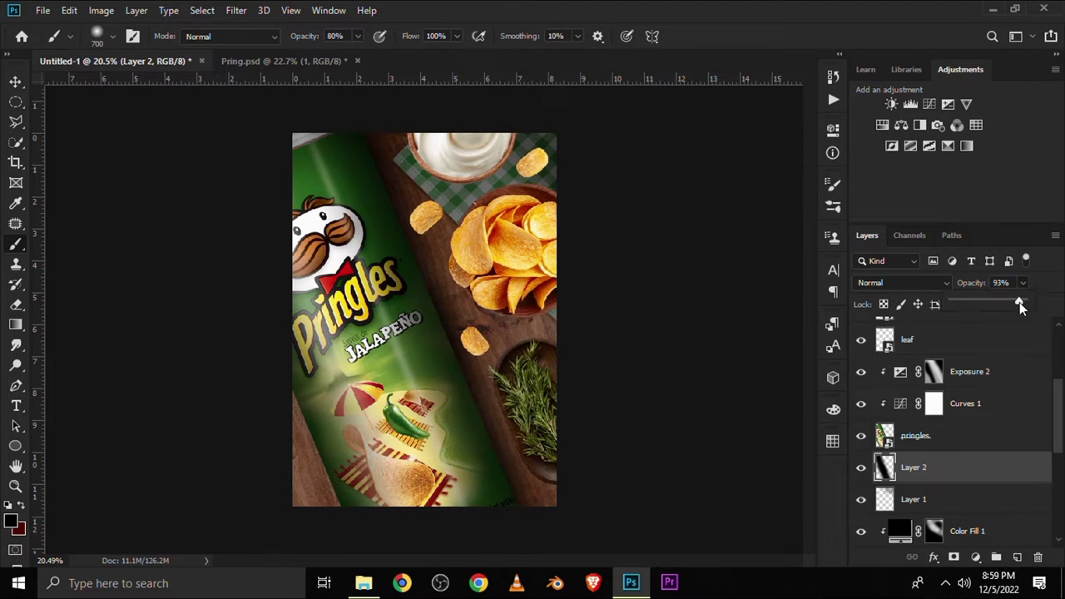
click(403, 147)
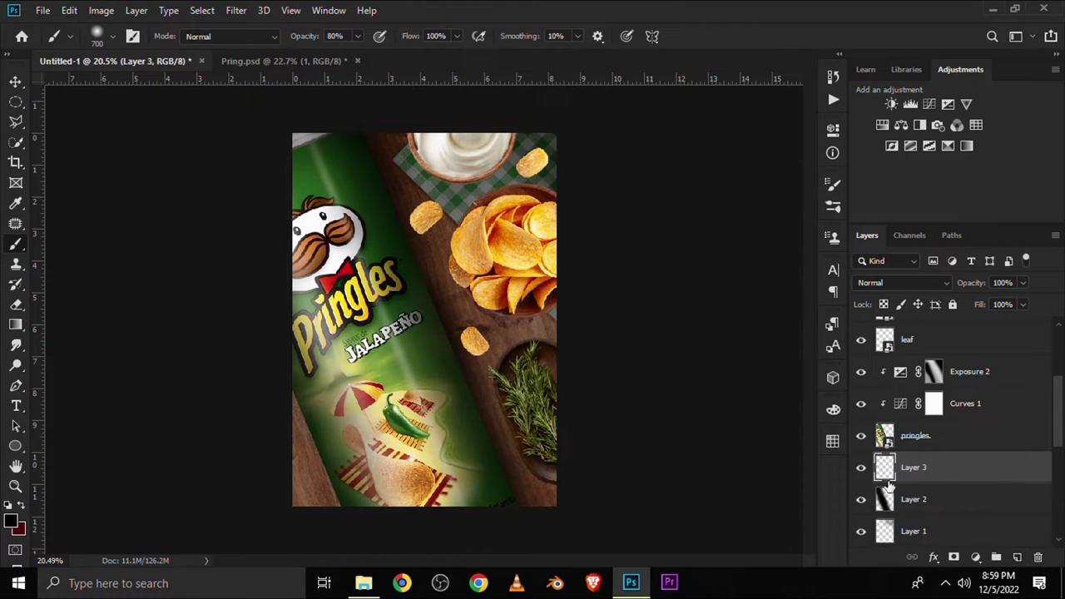
Step: Paint soft black shading along the can's lower left edge on Layer 3, then zoom in
mouse_move(309, 358)
mouse_down()
mouse_move(398, 516)
mouse_move(456, 530)
mouse_up()
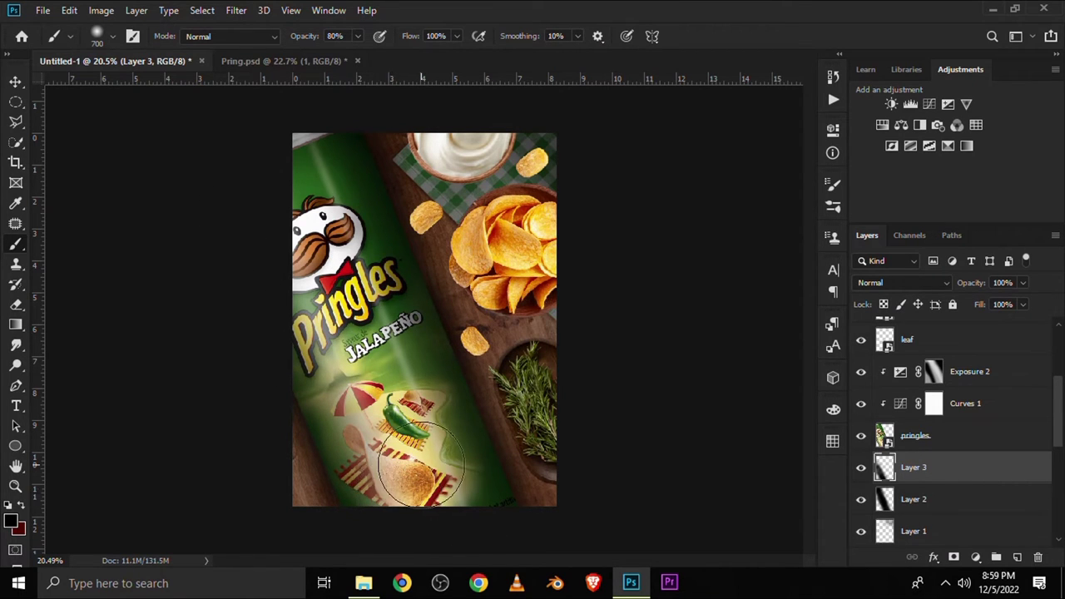
click(861, 468)
click(862, 501)
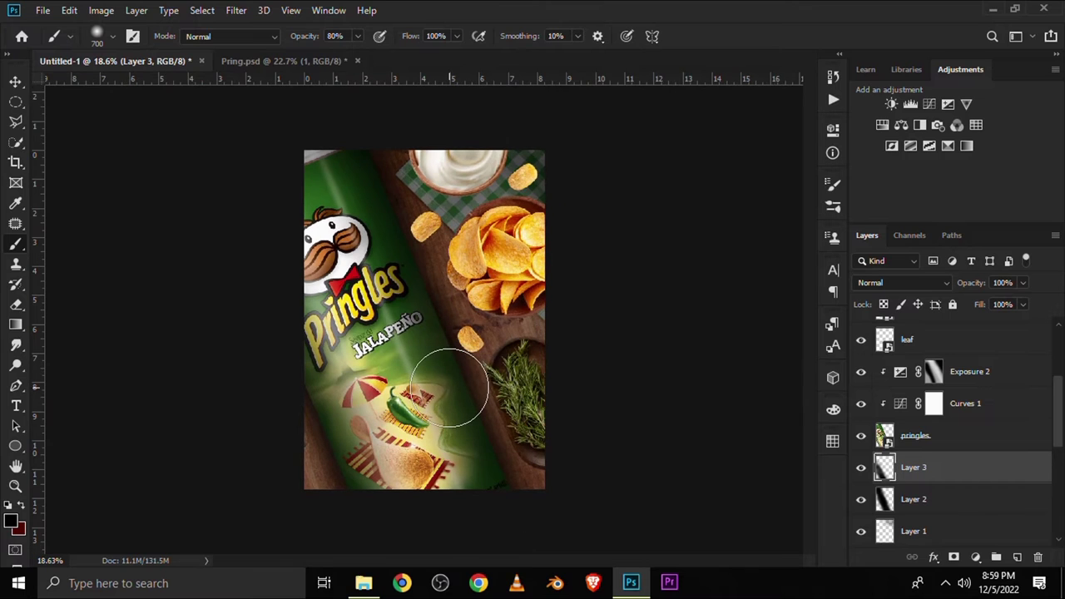
key(ctrl+plus)
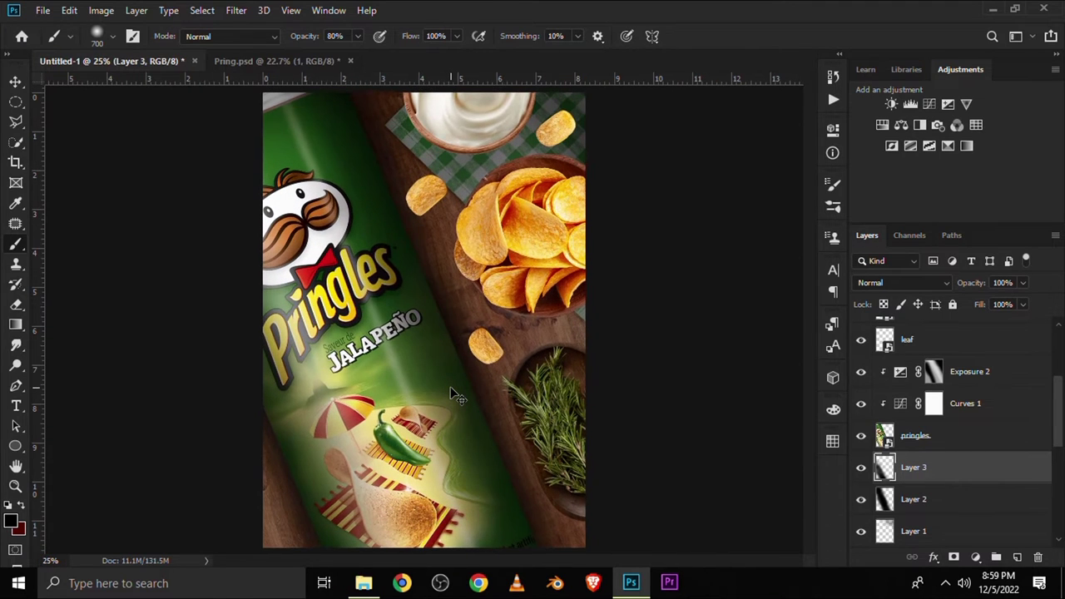
click(15, 81)
click(237, 243)
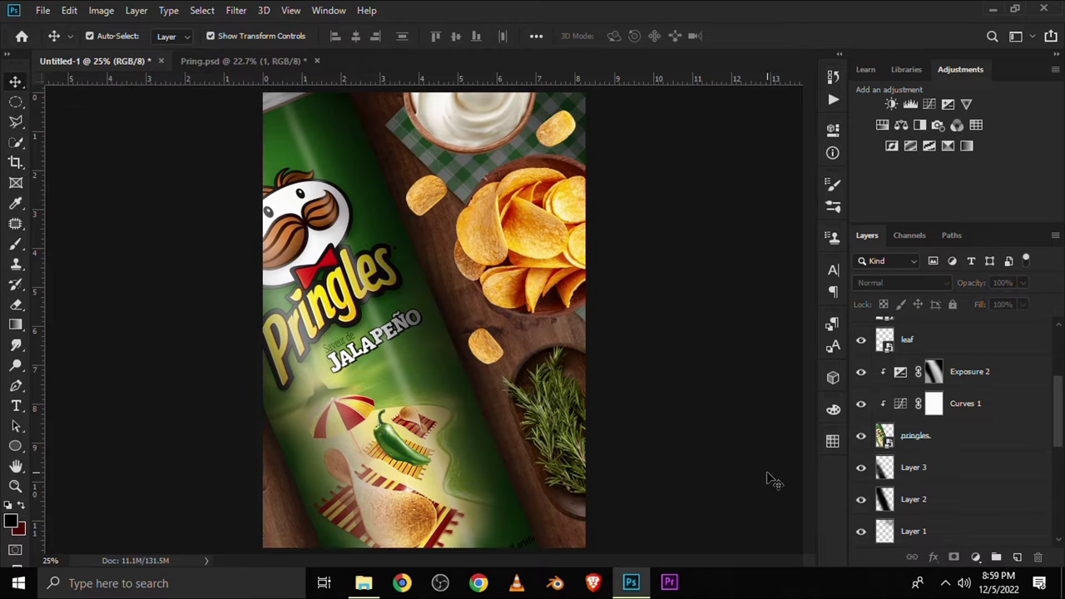
Step: Add a Curves adjustment at the top of the stack with a slight RGB curve tweak
scroll(968, 459, up, 3)
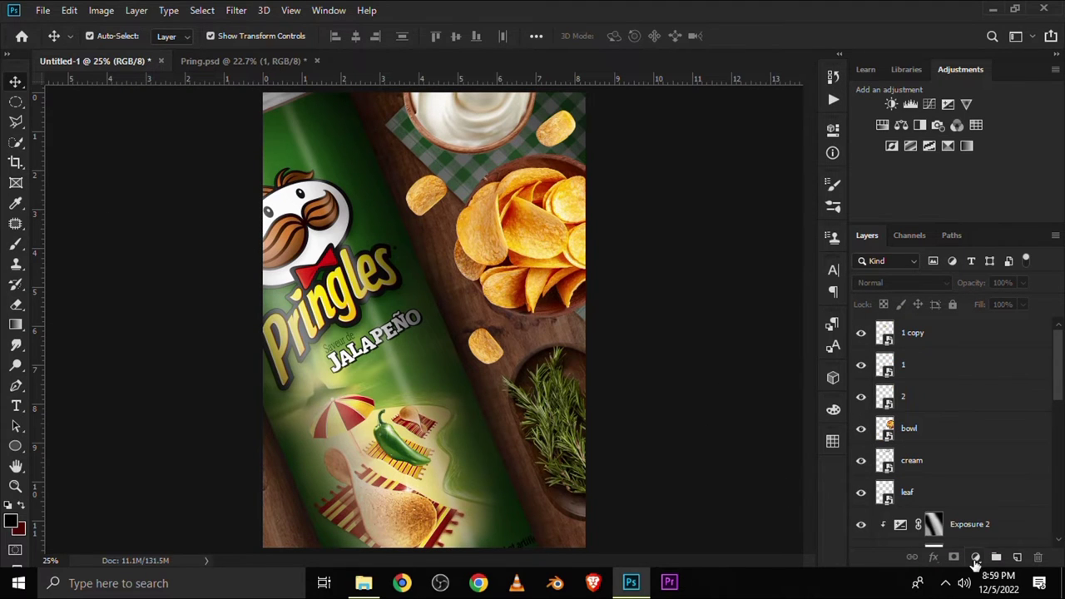
click(976, 559)
click(964, 362)
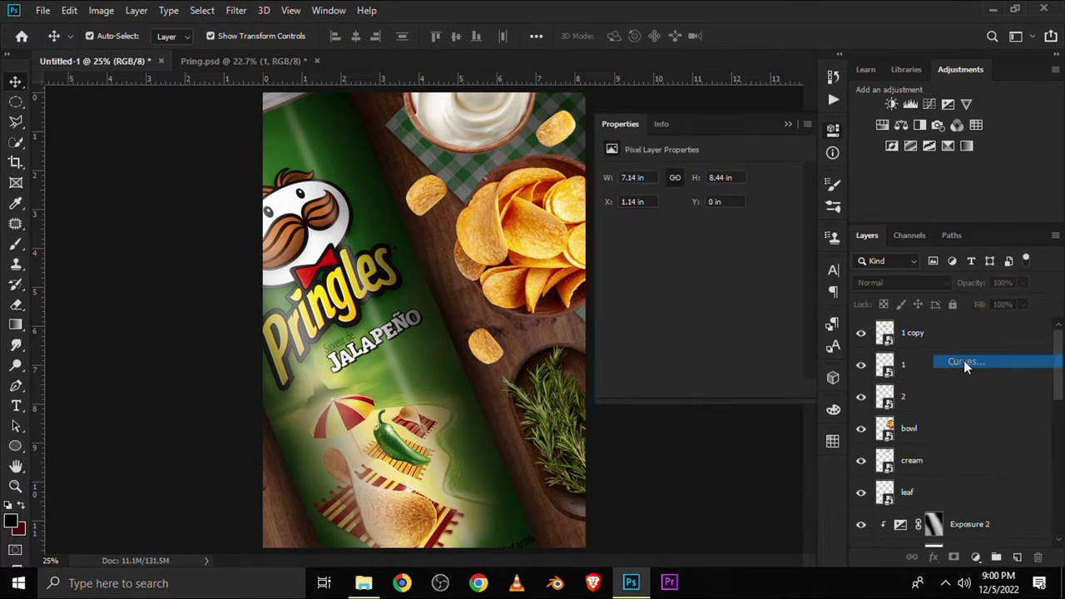
drag(684, 322, 683, 327)
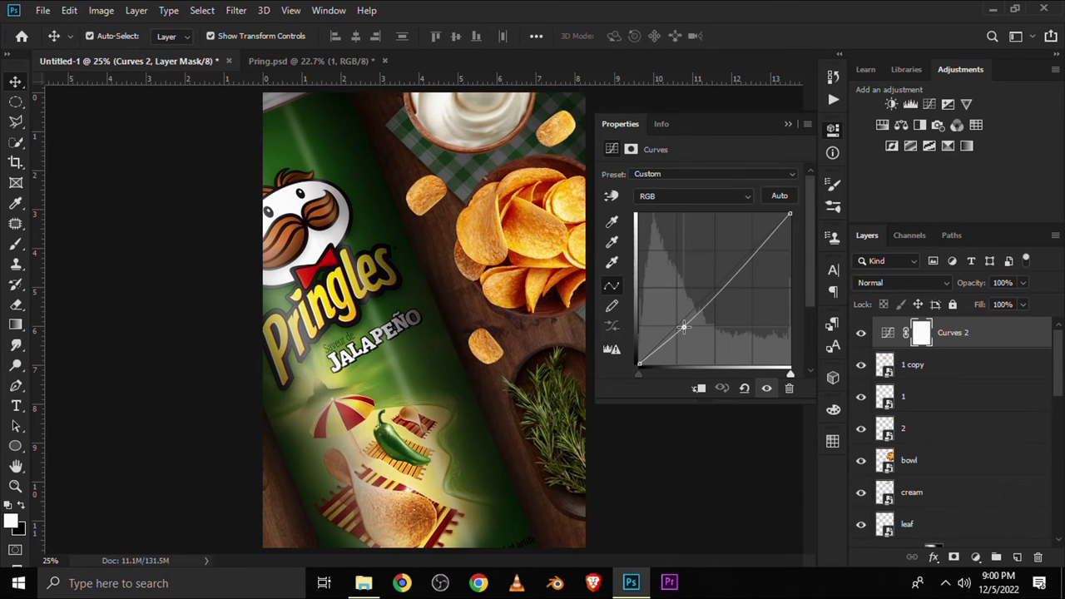
drag(736, 272, 741, 252)
click(788, 124)
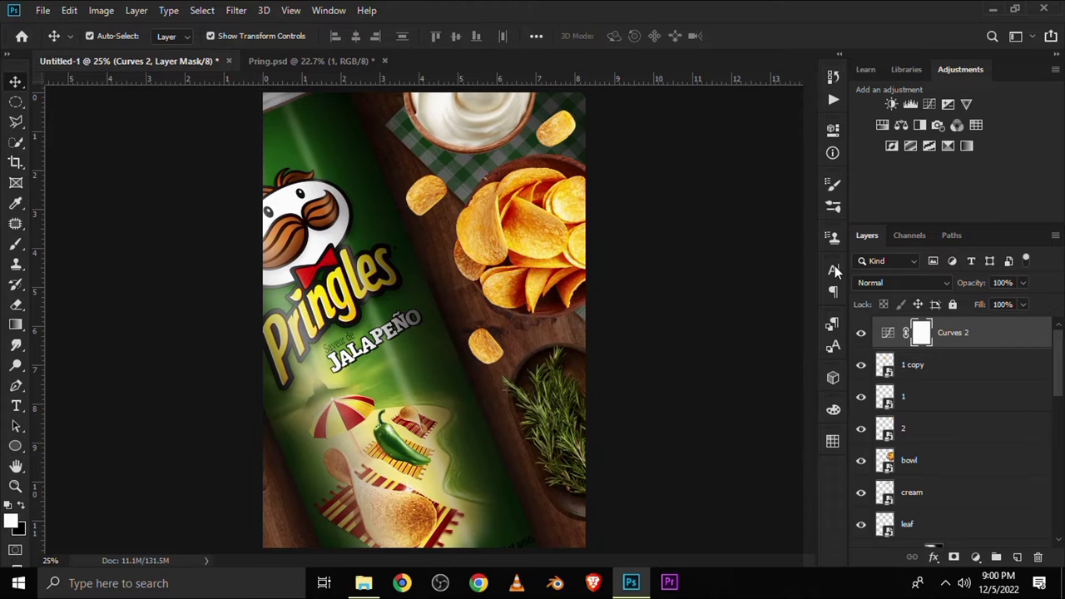
click(861, 334)
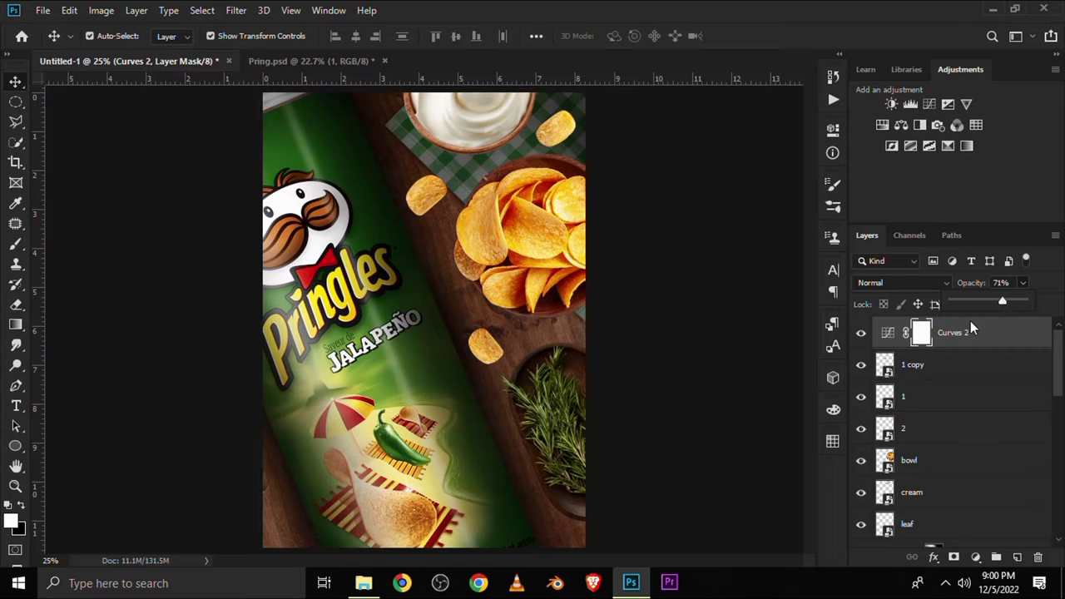
click(861, 334)
click(863, 334)
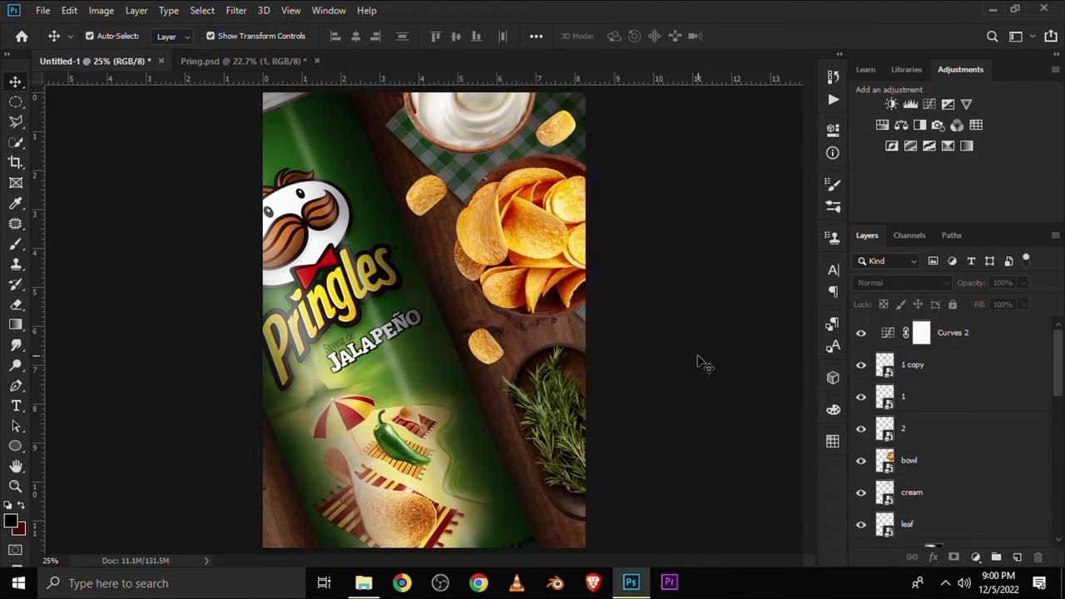
Step: Select chip layer 1 copy and enable a Drop Shadow layer style on it
click(523, 214)
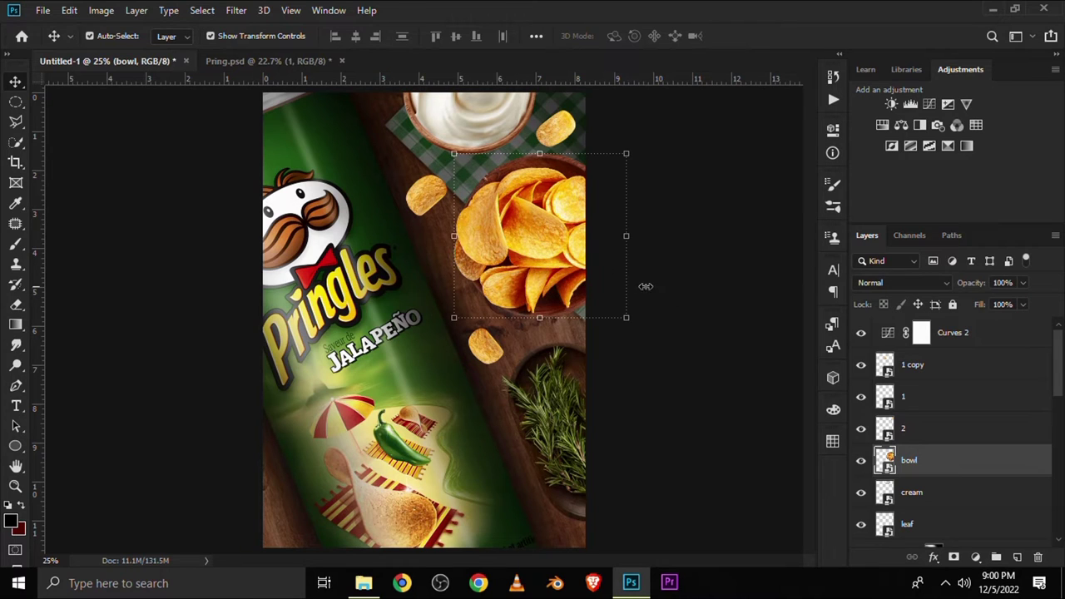
click(434, 200)
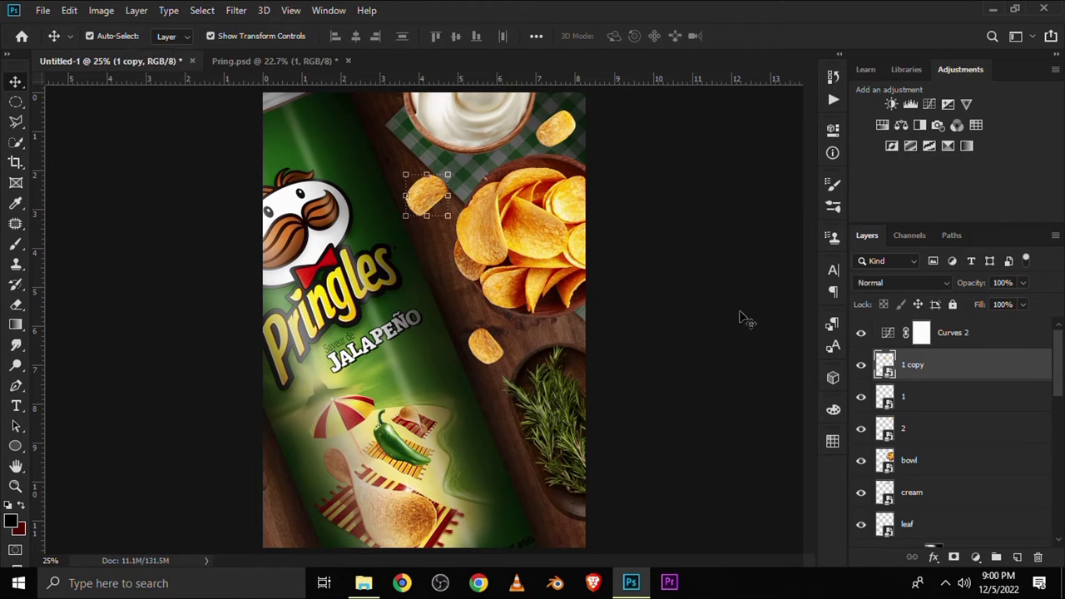
click(861, 367)
click(935, 557)
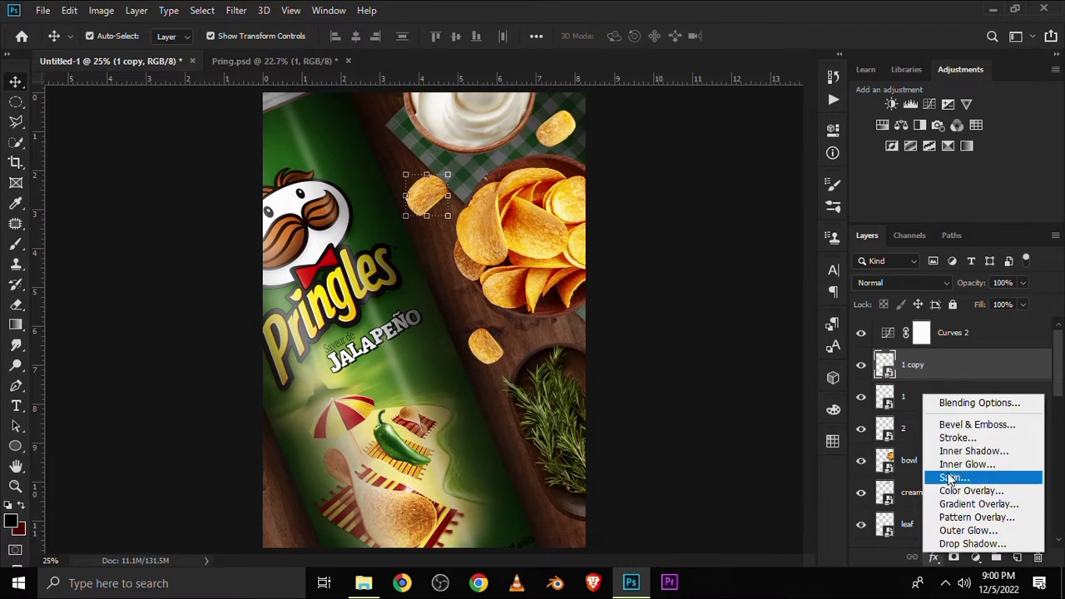
key(Escape)
key(space)
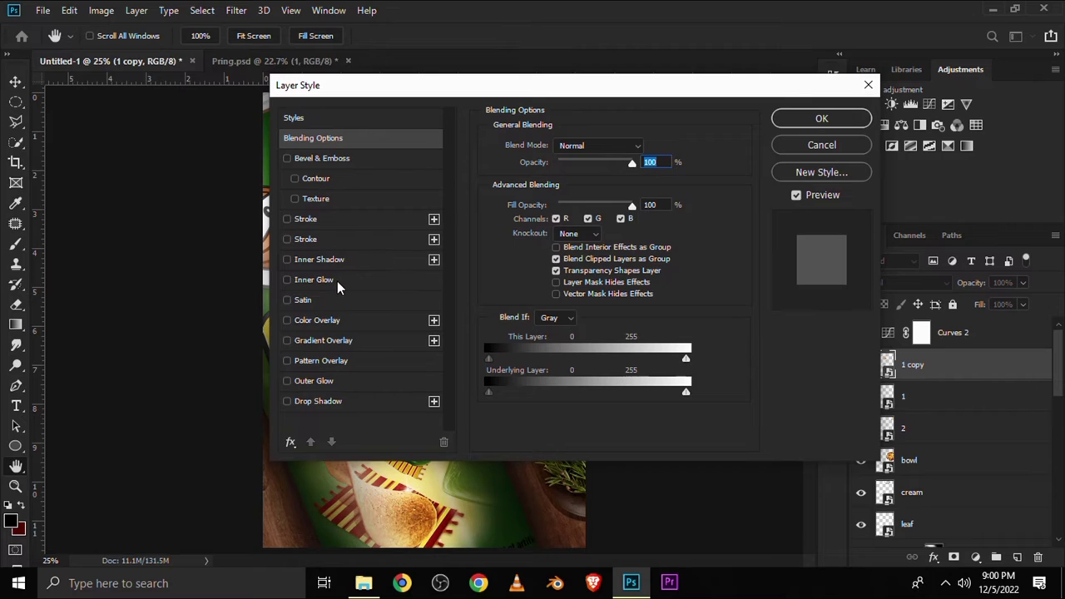
click(324, 402)
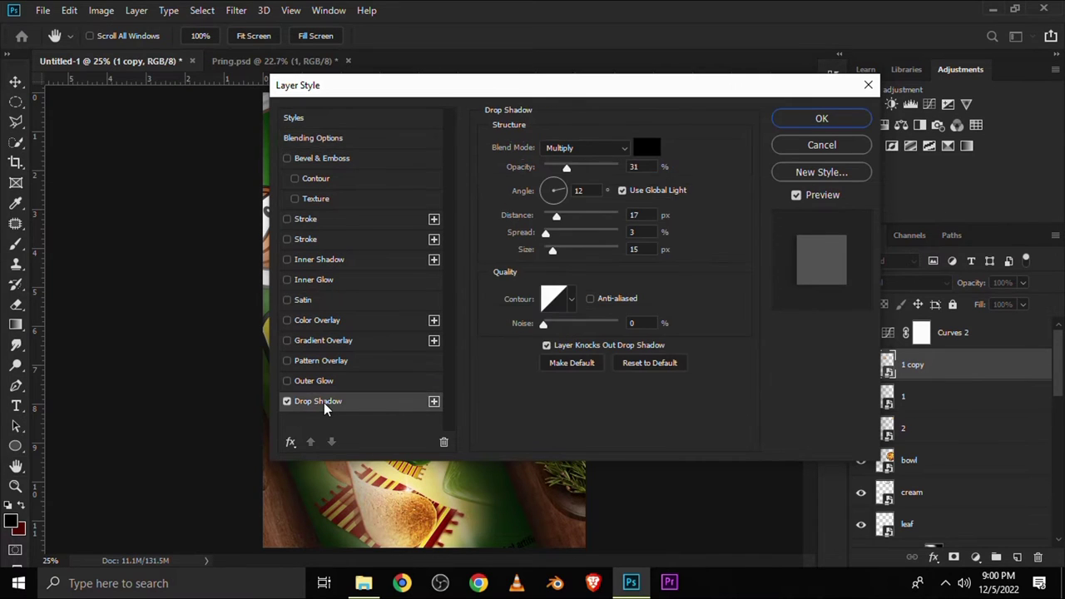
Step: Configure the drop shadow (Multiply, 31%, distance 17, spread 3, size 21) and apply it
double_click(589, 190)
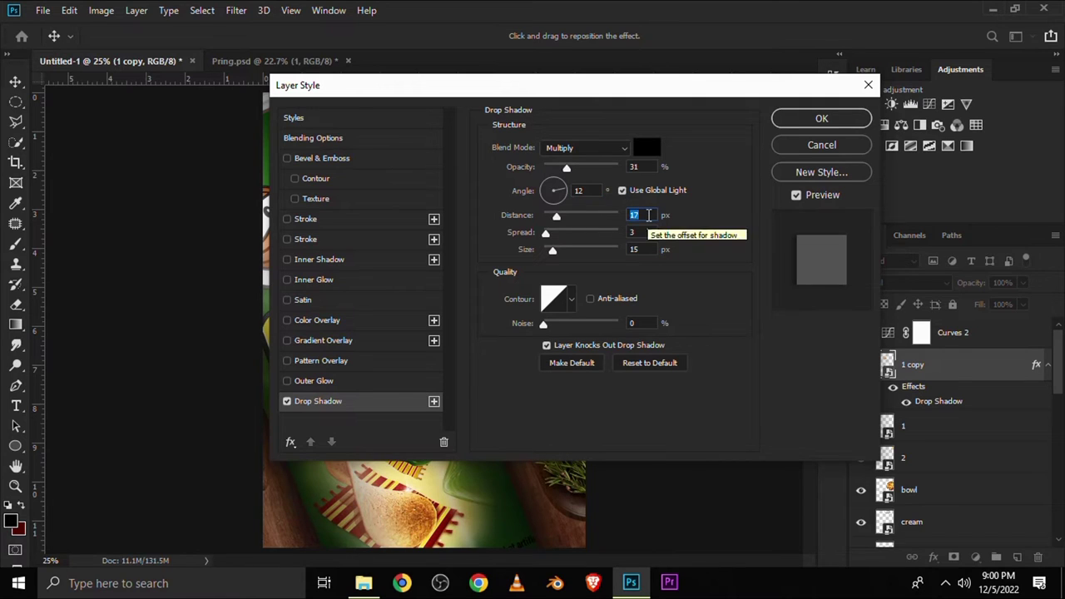
key(Tab)
key(Tab)
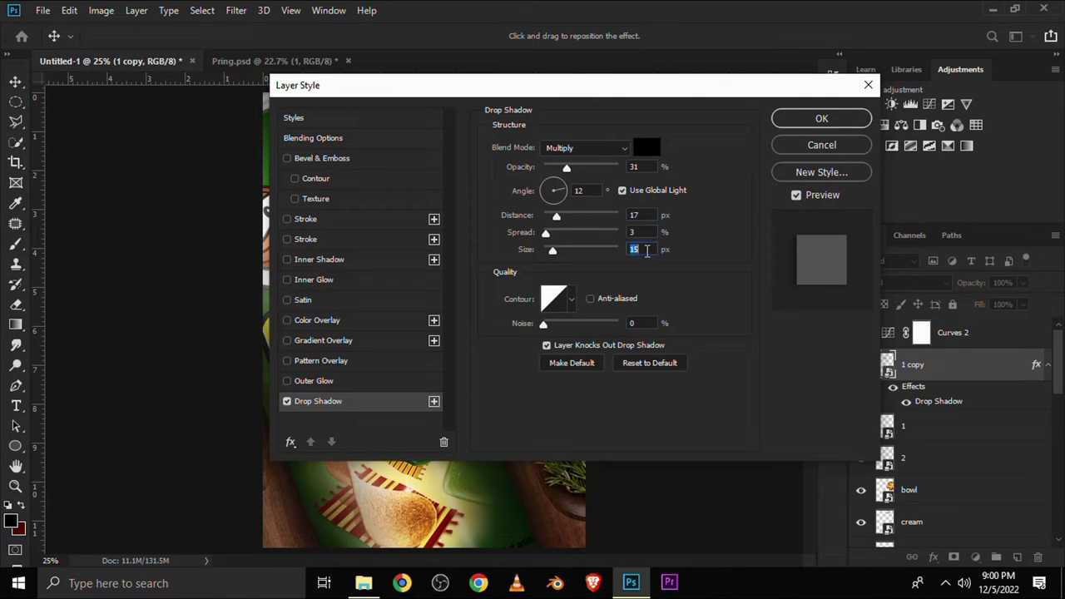
text(2)
drag(600, 95, 829, 129)
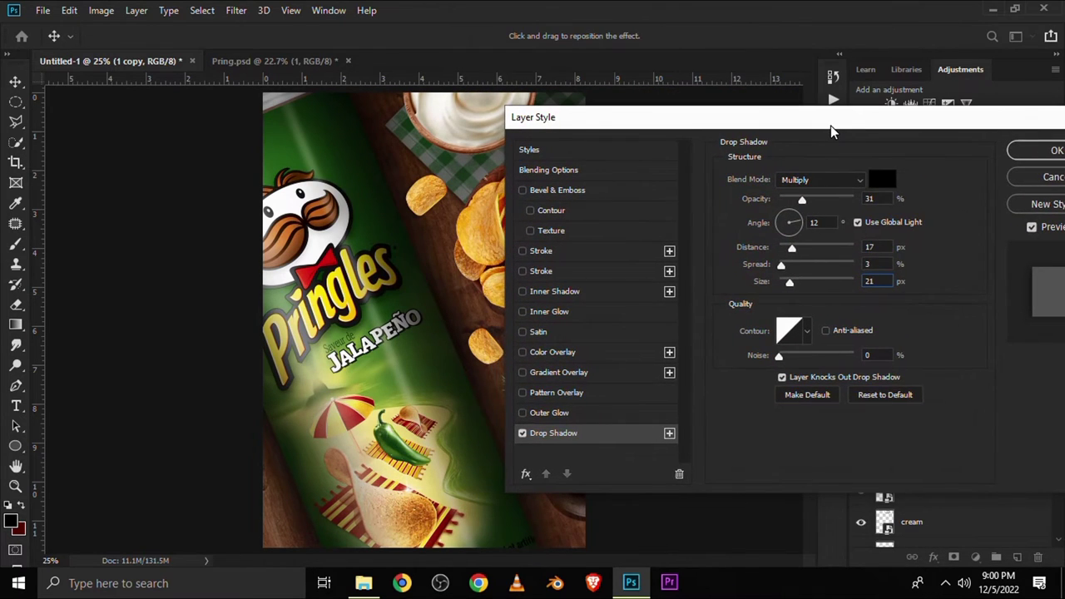
drag(829, 129, 607, 119)
text(21)
key(shift+Tab)
key(shift+Tab)
key(Tab)
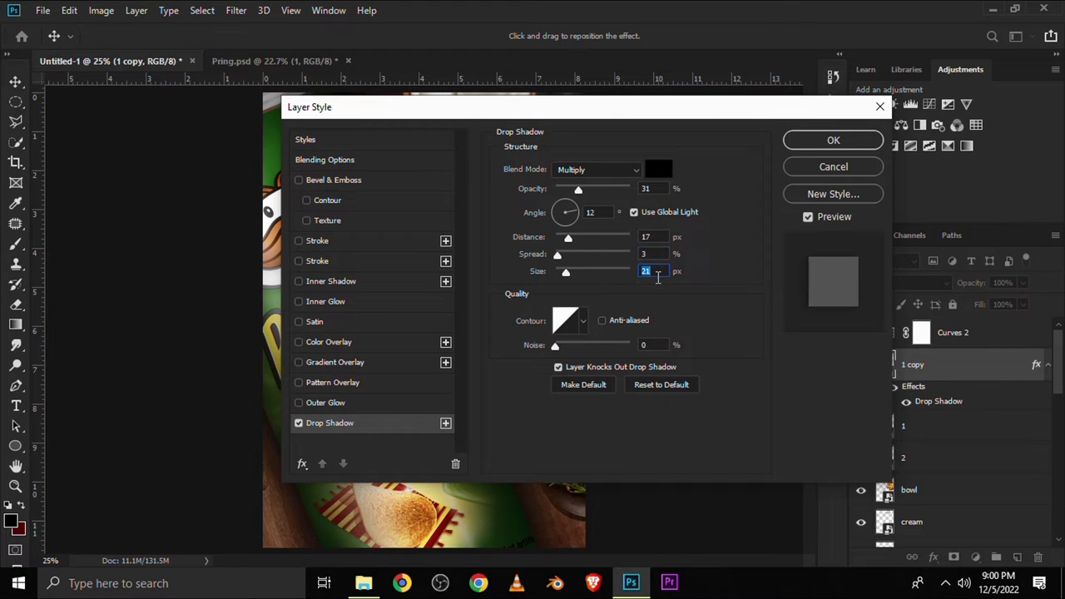
click(797, 144)
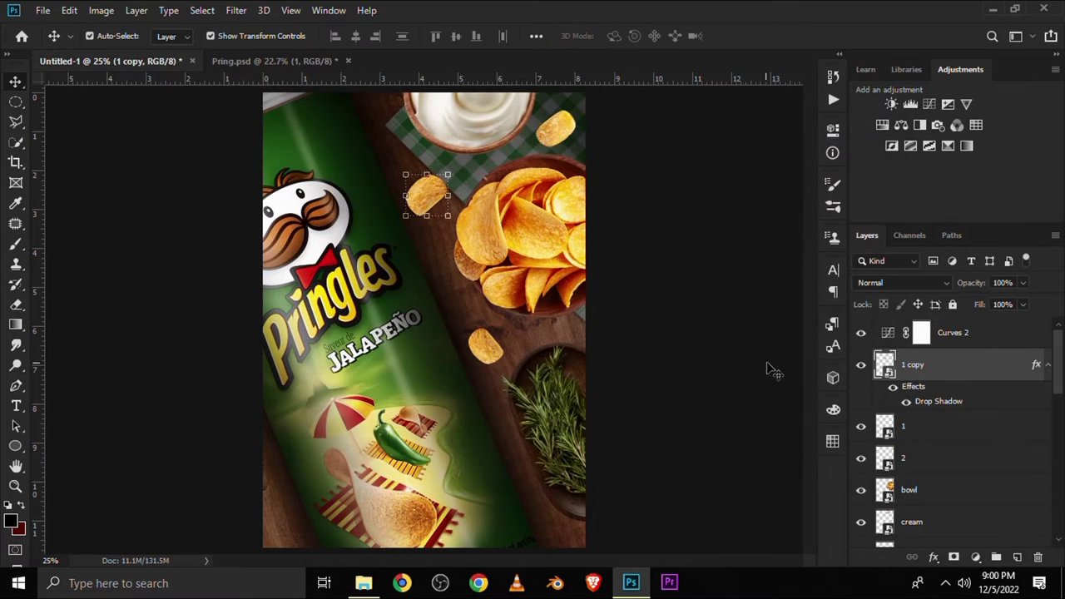
Step: Copy the 1 copy layer style and paste it onto chip layers 1 and 2
click(721, 351)
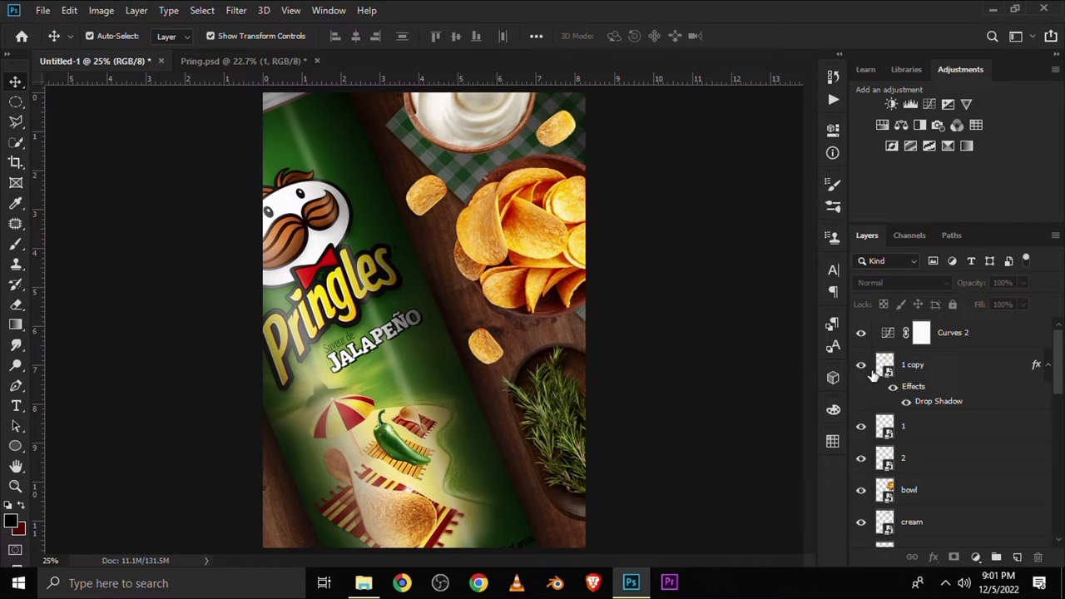
click(922, 374)
right_click(922, 375)
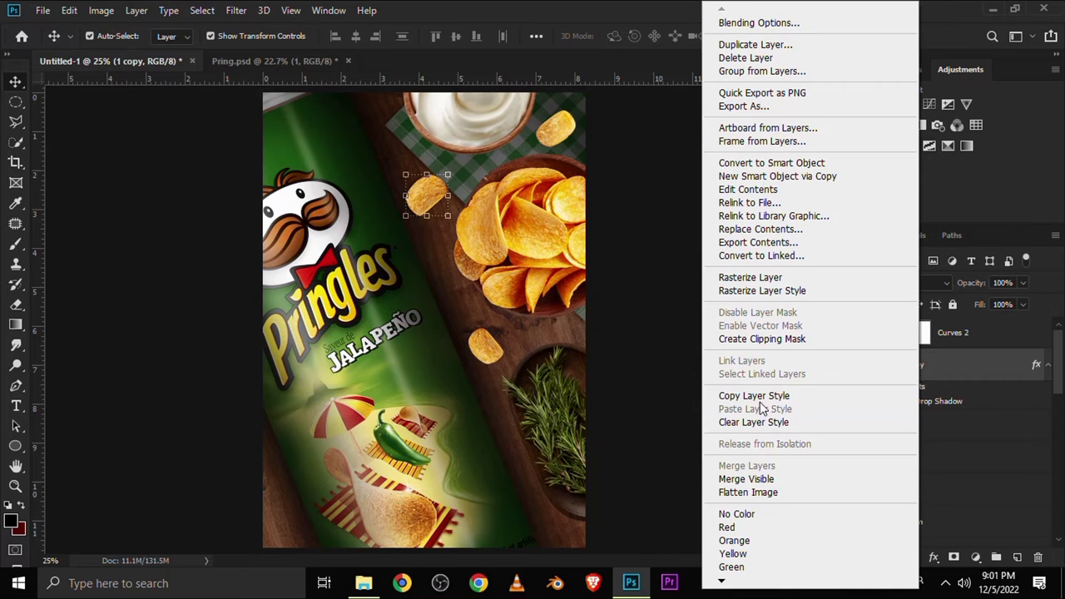
click(756, 396)
click(504, 341)
key(ctrl)
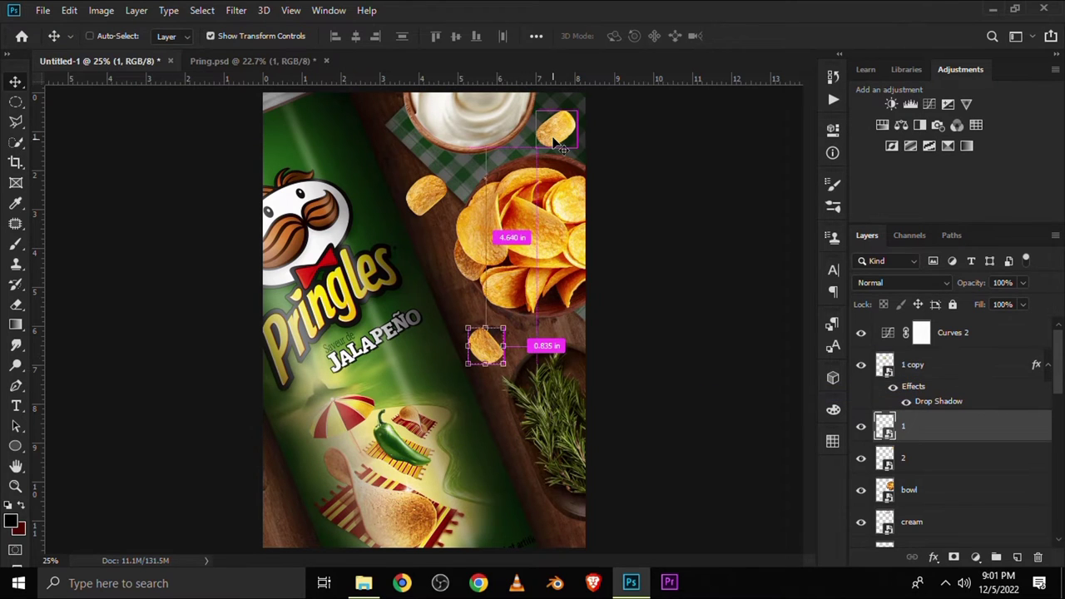
shift+click(558, 133)
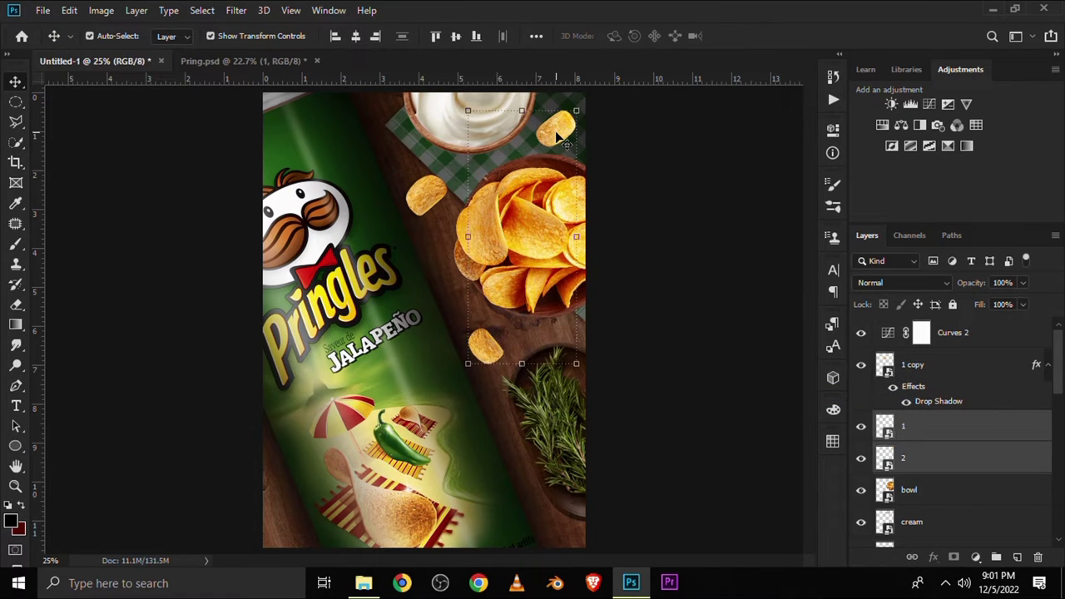
right_click(934, 446)
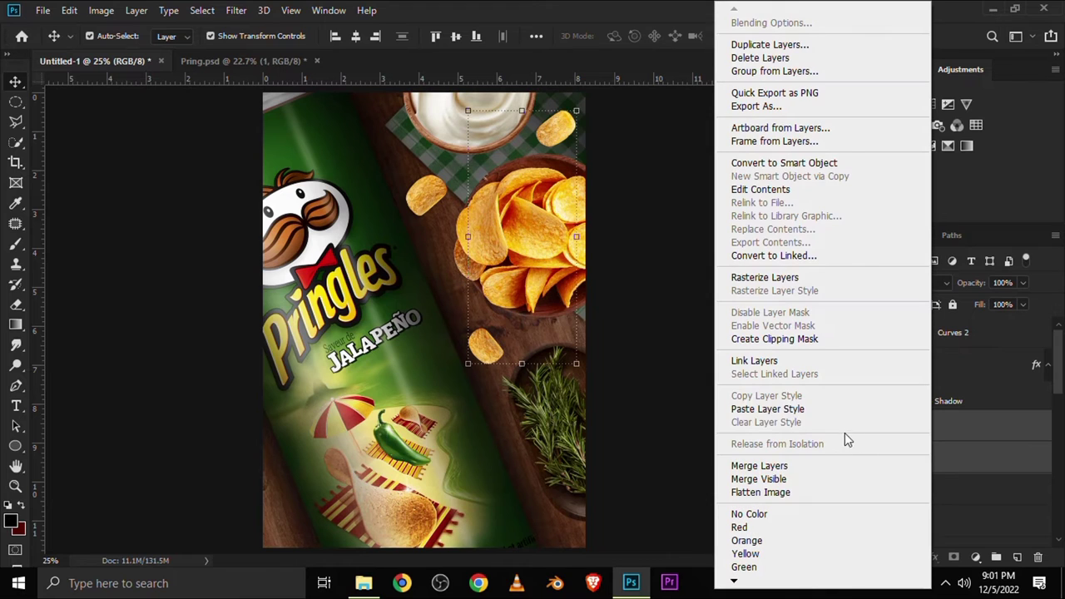
click(757, 409)
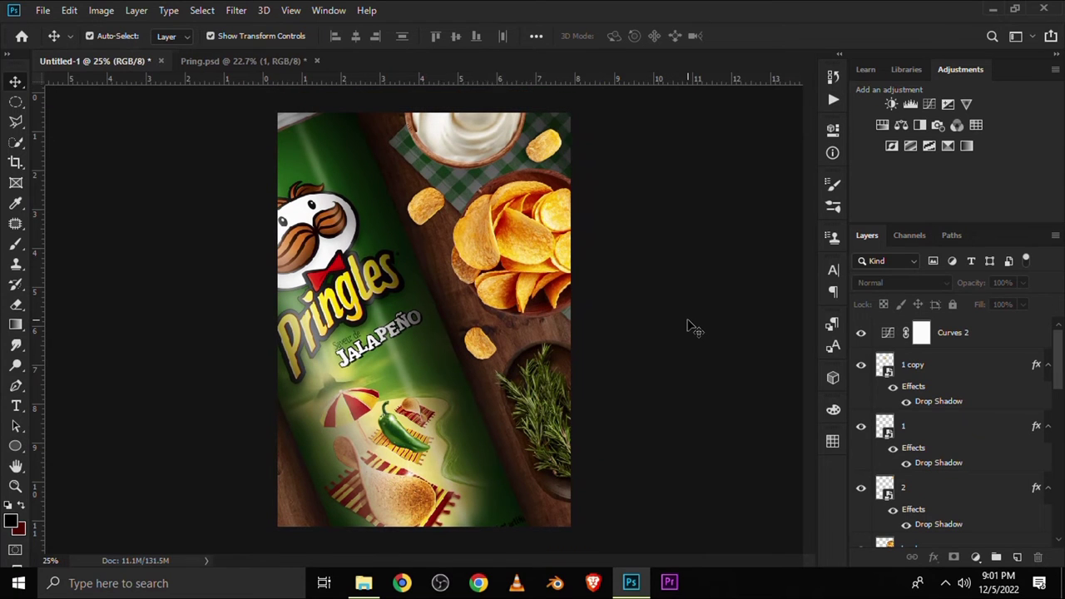
Step: Add an Exposure adjustment of -2.50 clipped to the cream bowl layer
click(491, 153)
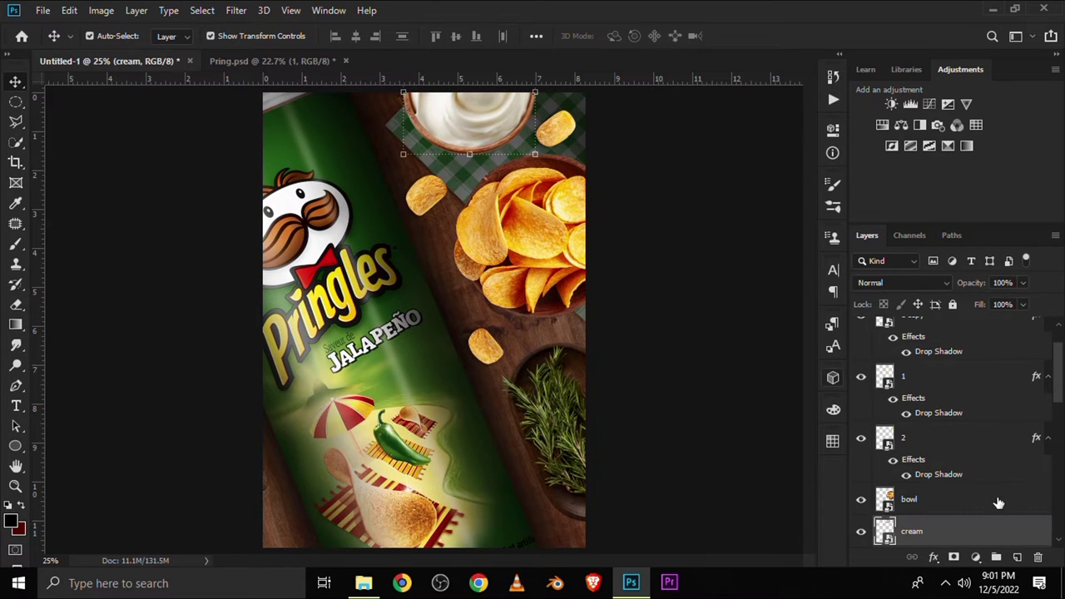
scroll(995, 504, down, 1)
click(861, 500)
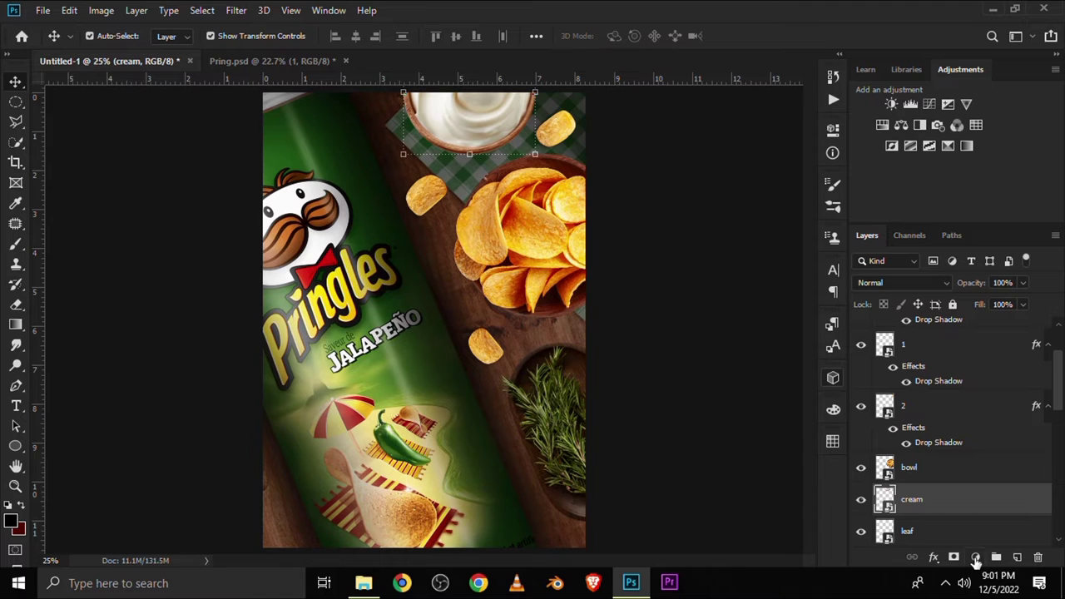
click(976, 558)
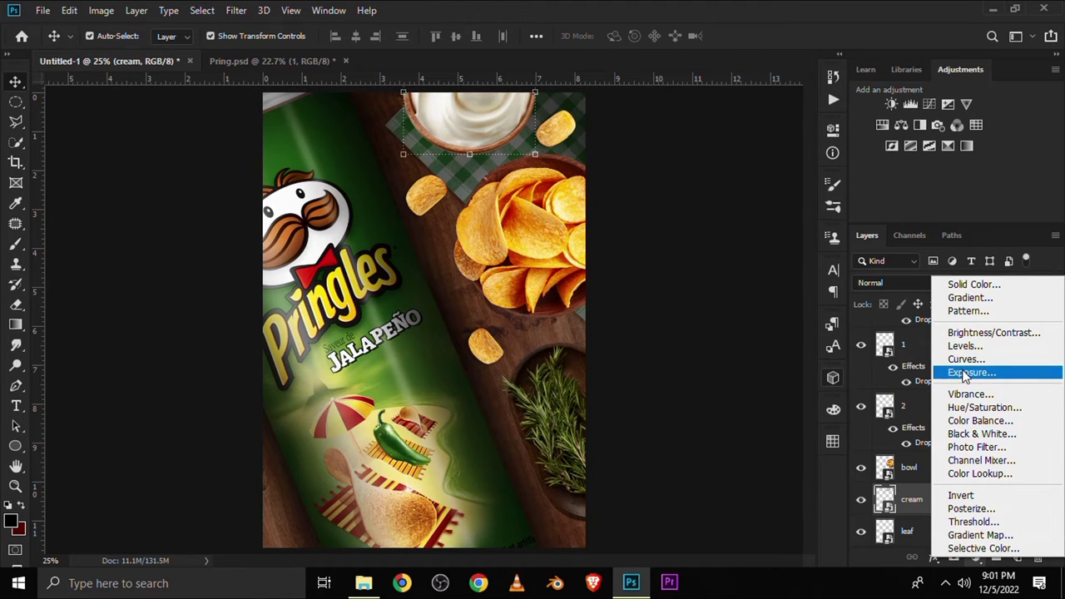
click(965, 375)
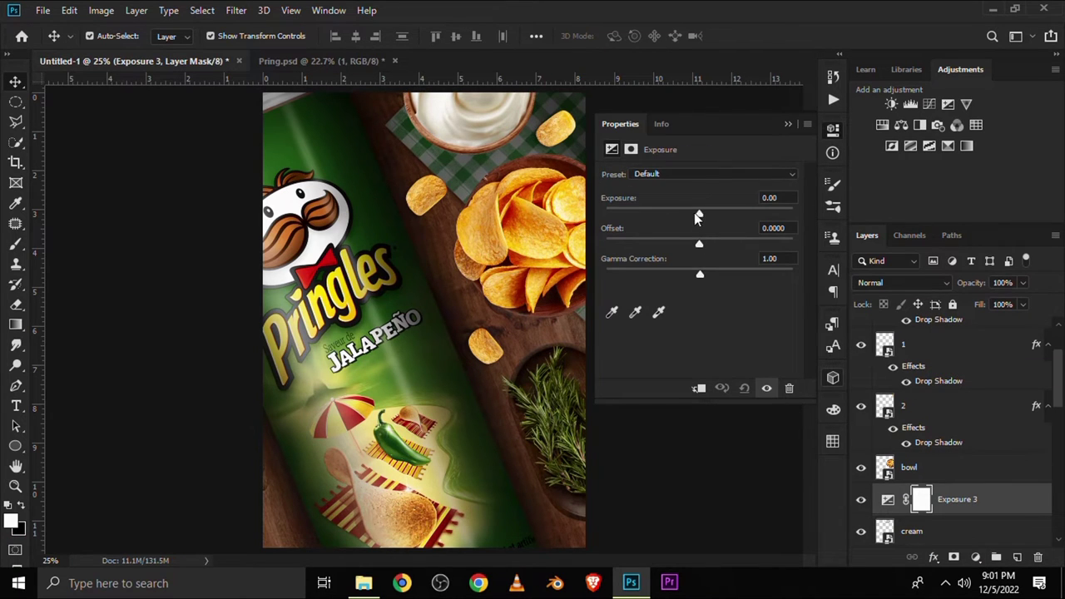
drag(699, 214, 664, 214)
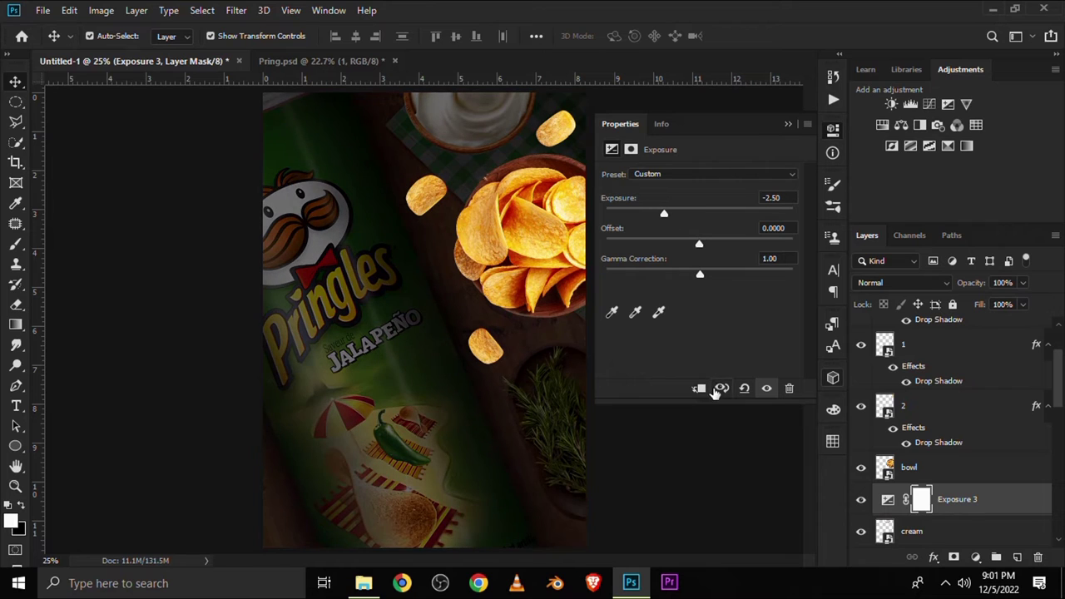
click(699, 388)
click(787, 125)
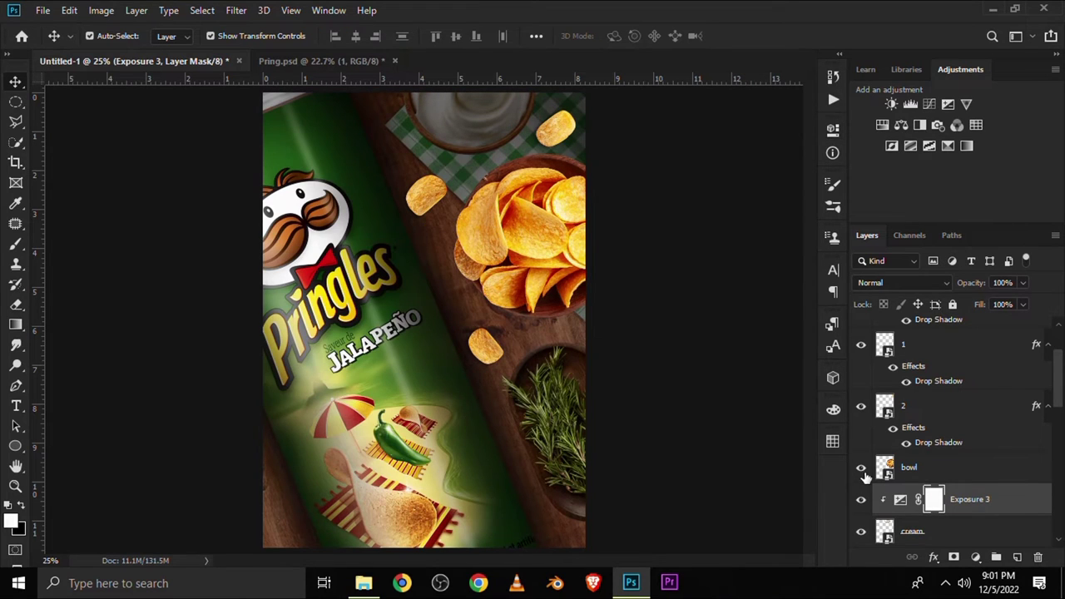
click(862, 501)
Step: Invert the Exposure 3 mask and paint the darkening back onto the top of the bowl
key(ctrl+i)
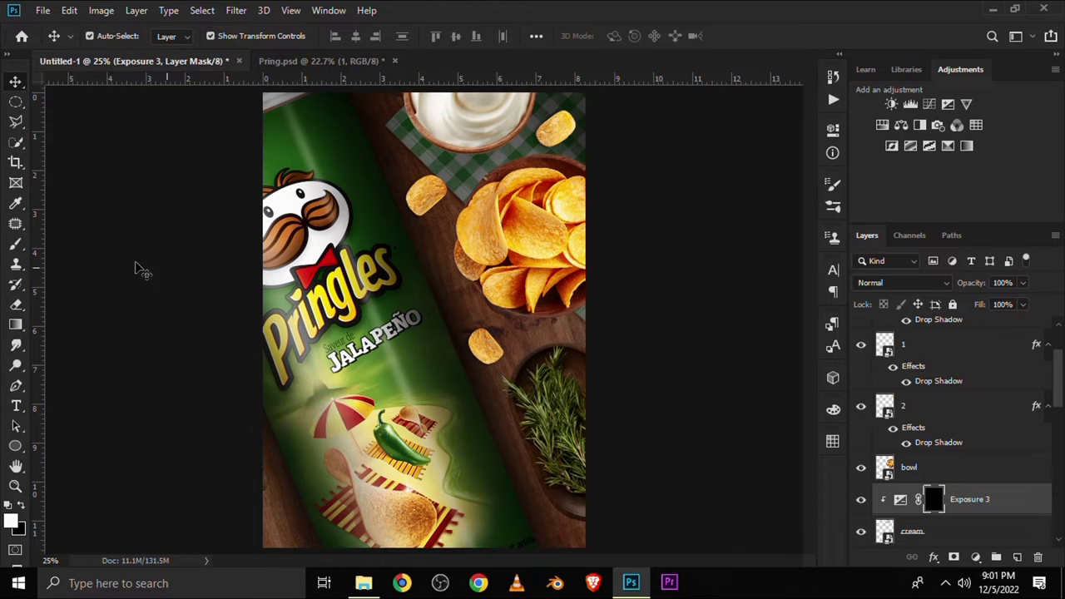
right_click(16, 243)
click(75, 242)
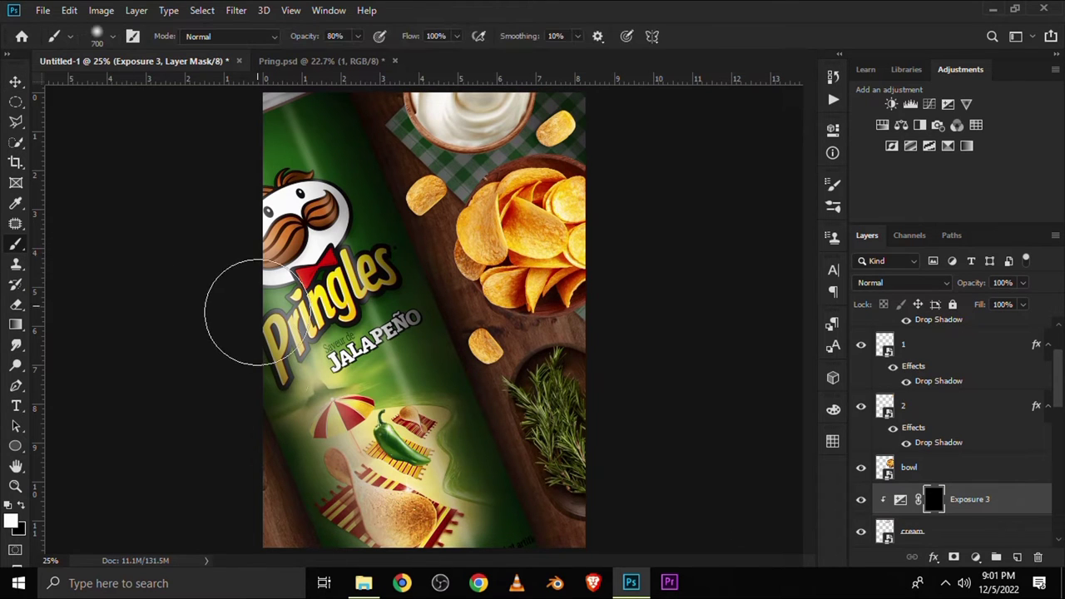
key(ctrl+minus)
scroll(424, 275, up, 5)
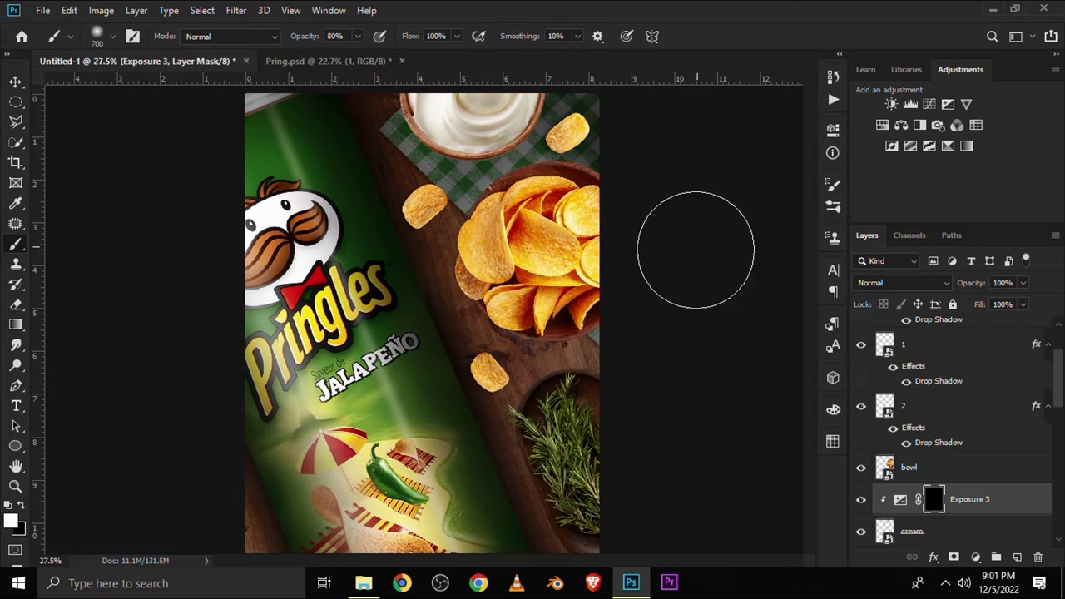
drag(809, 305, 732, 289)
click(358, 37)
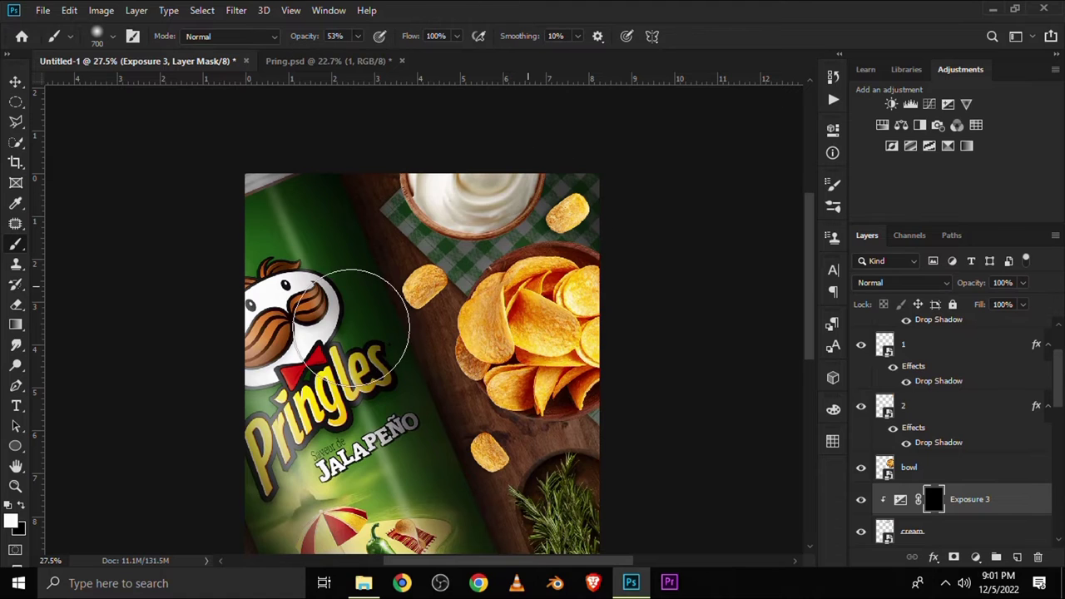
drag(352, 330, 356, 191)
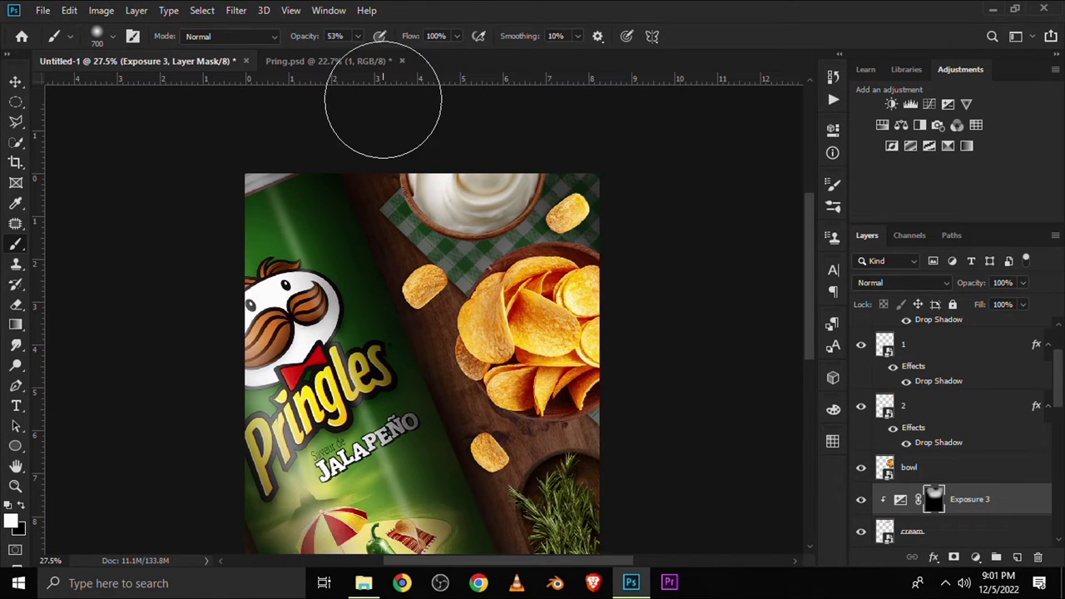
drag(358, 36, 337, 61)
key(bracketleft)
drag(421, 154, 458, 174)
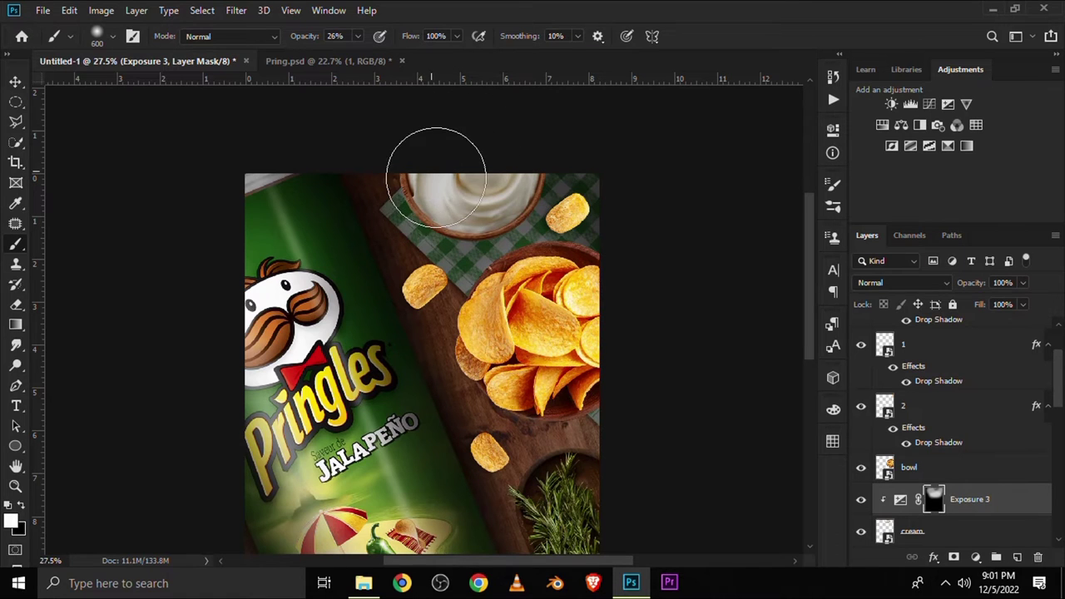
click(861, 500)
Step: Set the Exposure 3 layer to 91% opacity
click(1023, 283)
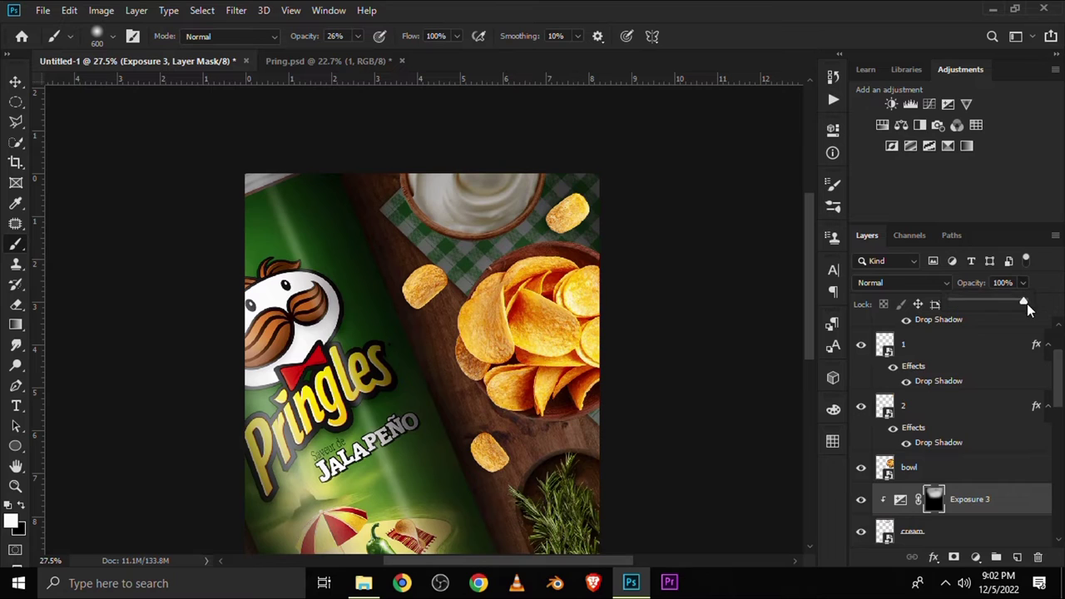
drag(1021, 301, 1016, 305)
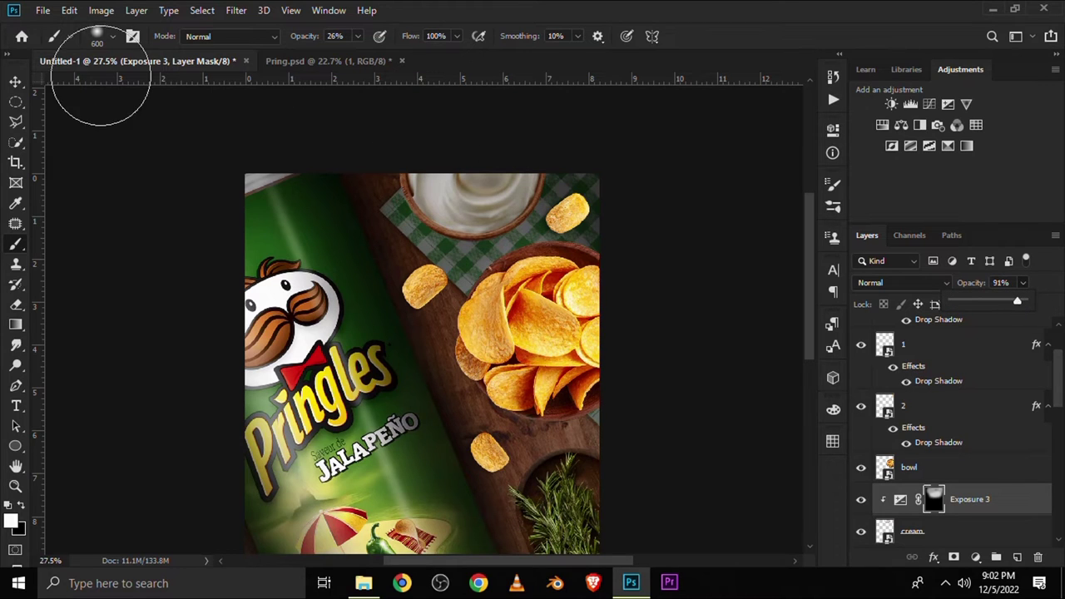
click(15, 81)
click(532, 266)
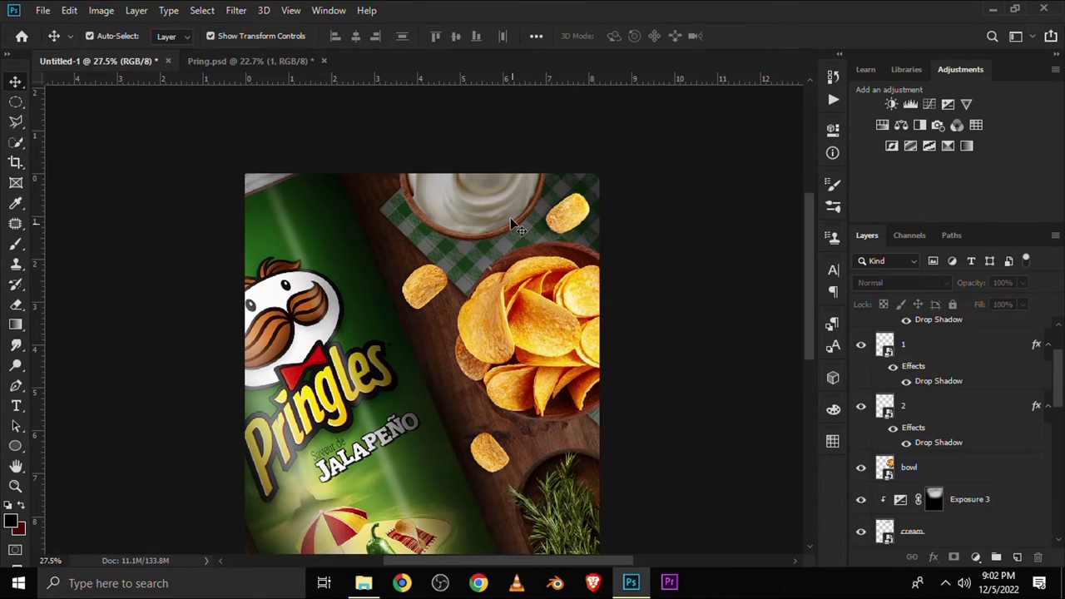
click(510, 221)
click(863, 500)
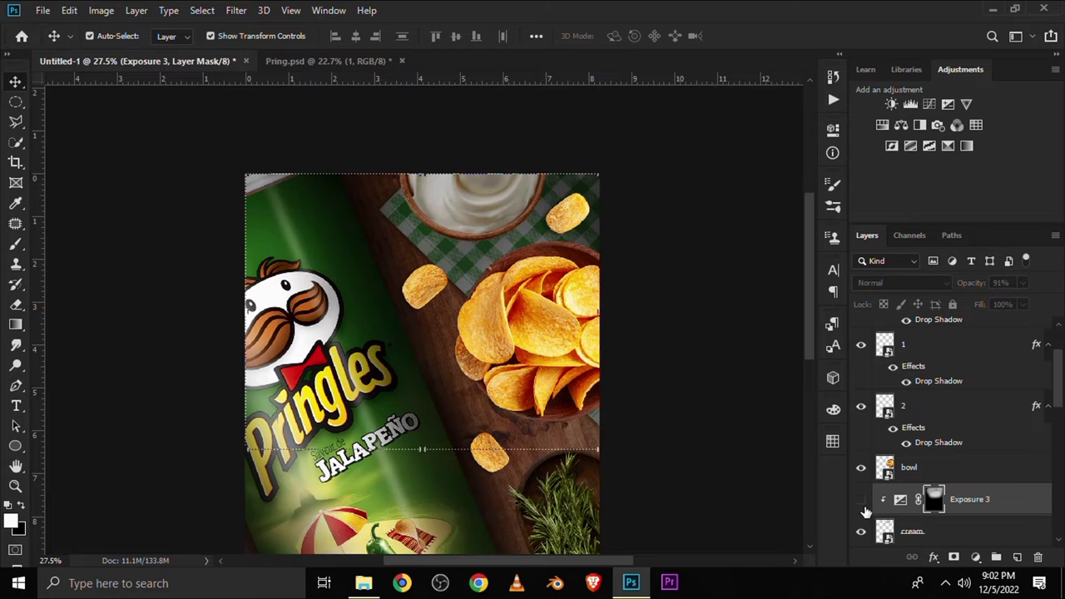
Step: Select the leaf layer and add an empty Layer 4 above it
scroll(924, 495, down, 1)
click(929, 503)
click(861, 500)
scroll(936, 503, down, 1)
scroll(953, 487, down, 1)
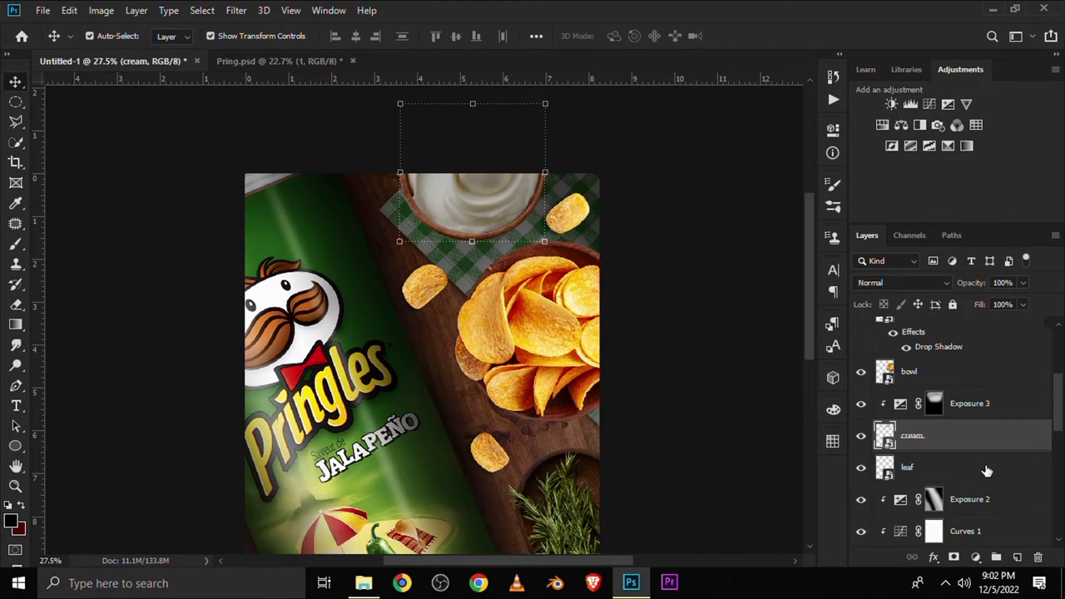
click(988, 468)
click(1018, 556)
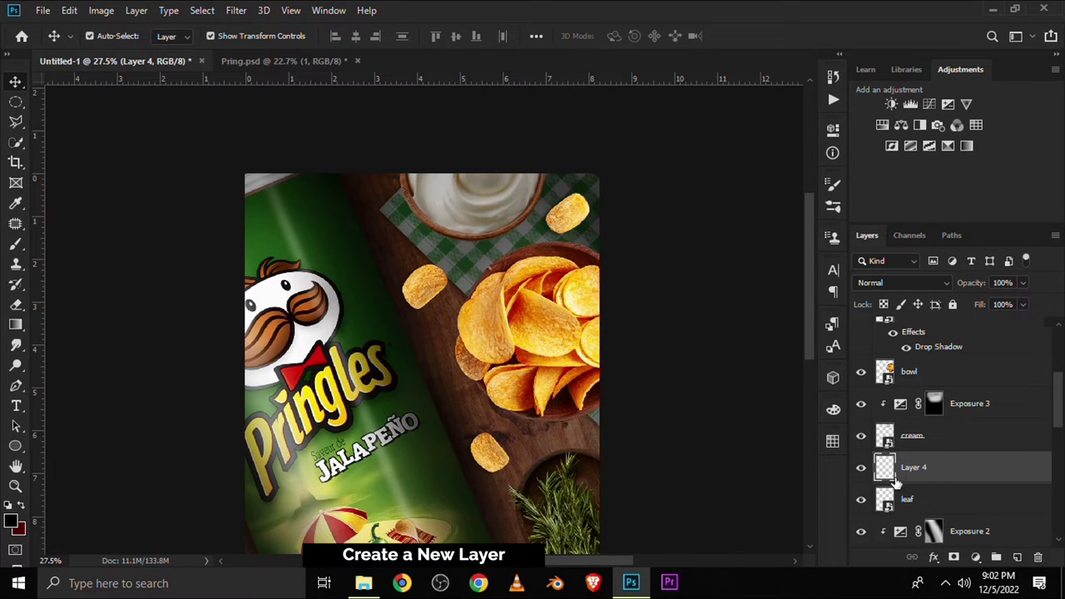
Step: Paint a soft shadow beside the cream bowl with a 74% opacity, size-700 brush
click(15, 243)
click(94, 256)
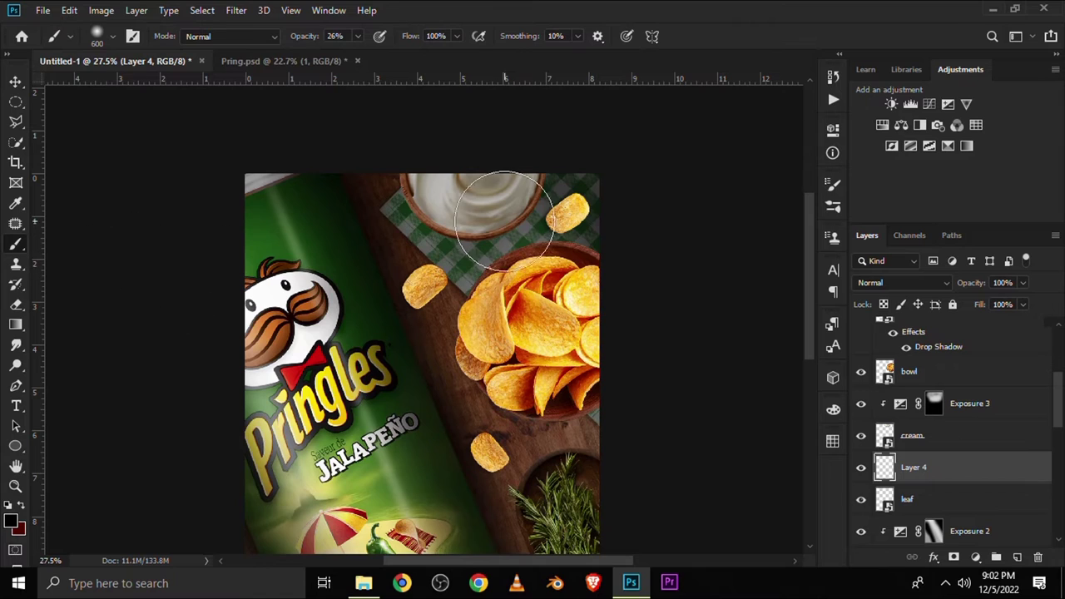
click(358, 35)
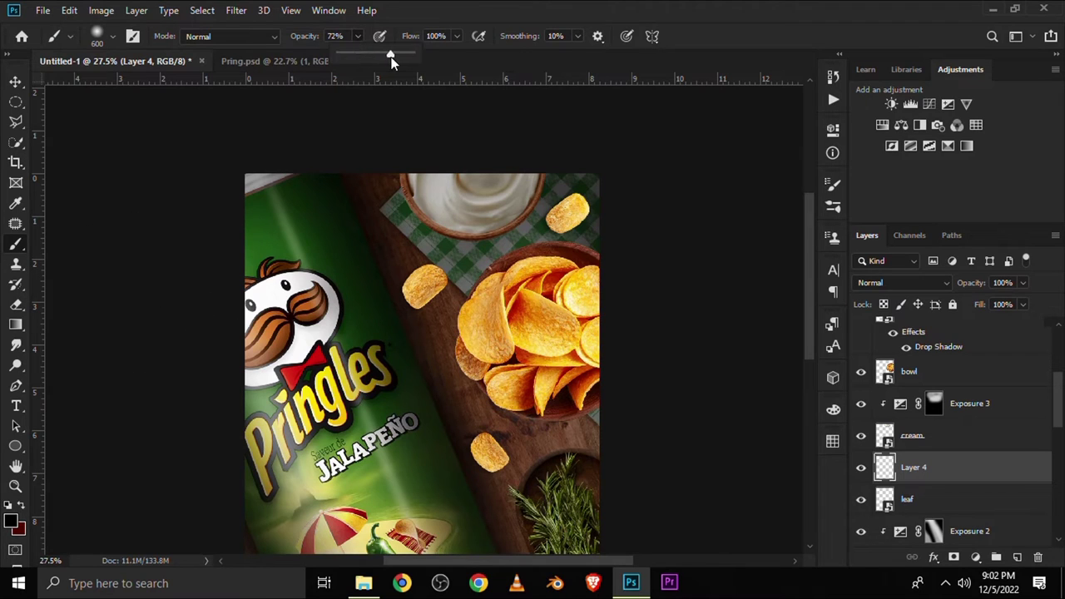
click(426, 10)
key(bracketright)
click(467, 172)
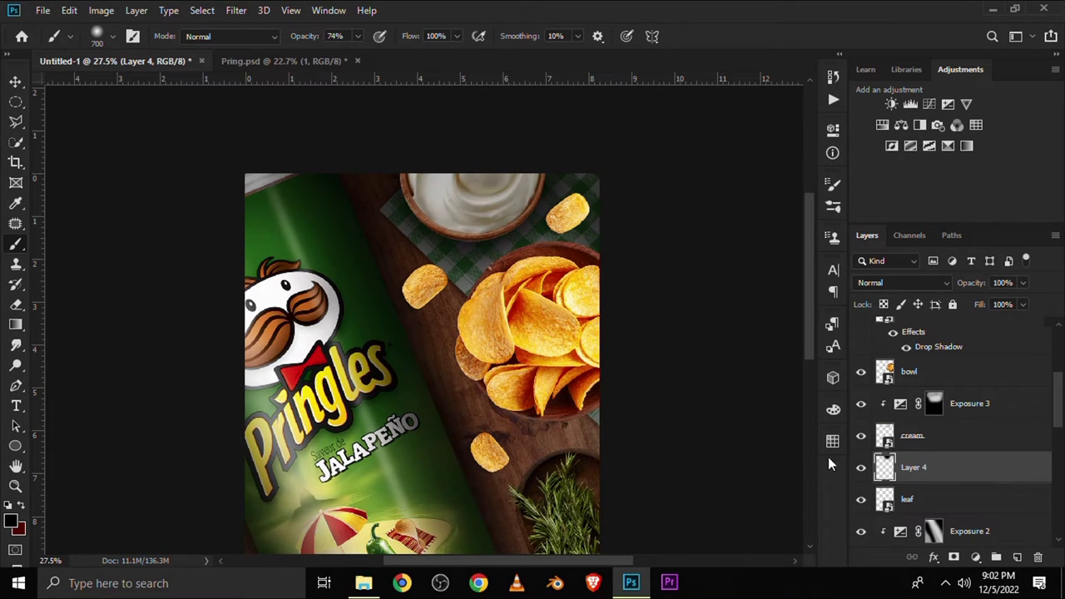
click(861, 479)
Step: Set Layer 4 to 95% opacity
drag(1024, 283, 1021, 302)
scroll(582, 291, down, 3)
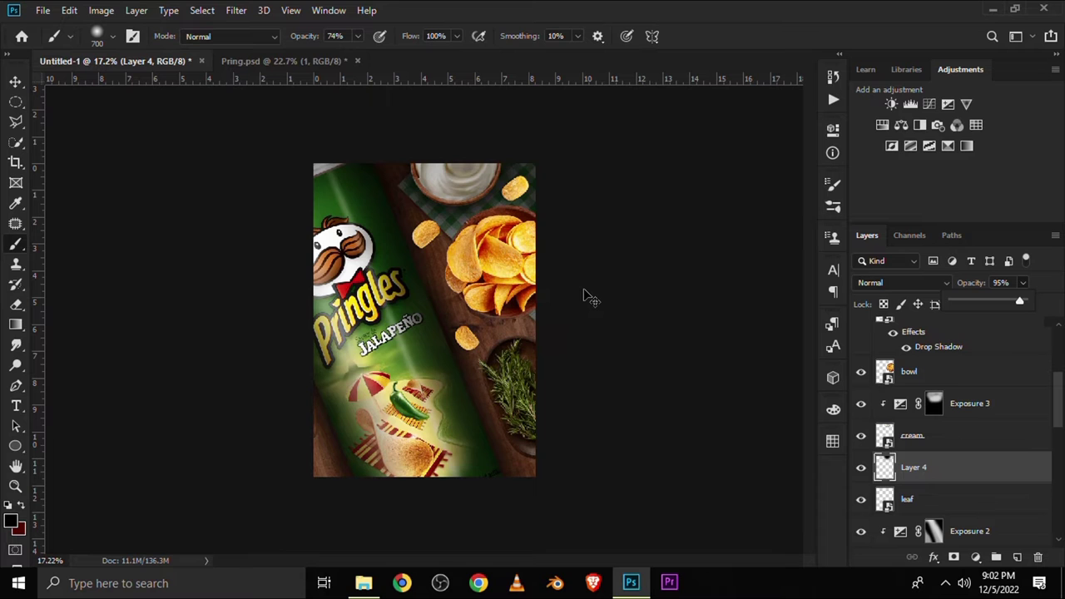
scroll(585, 295, down, 1)
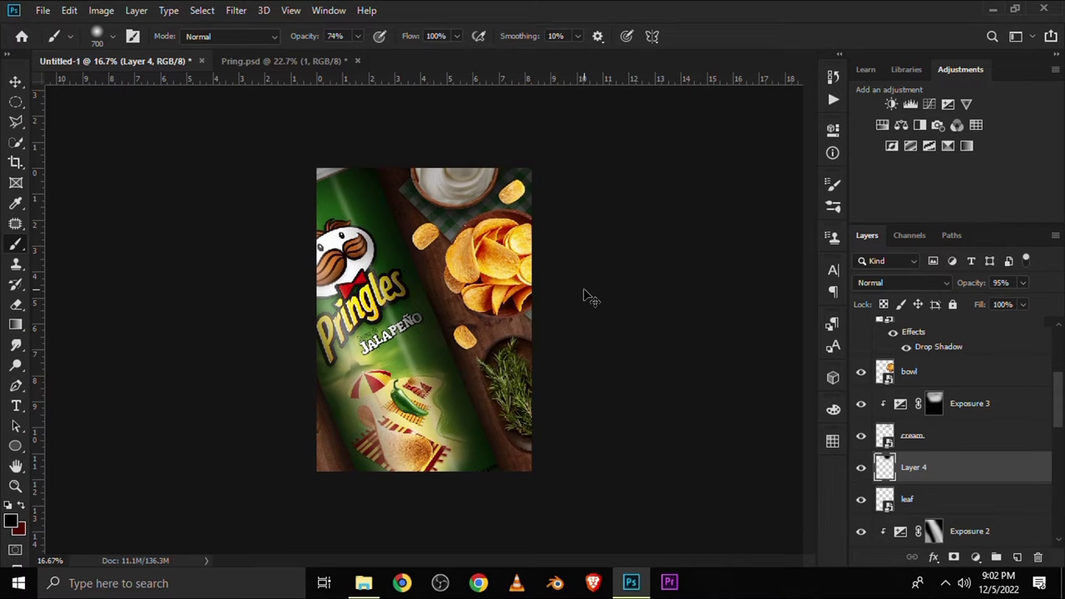
scroll(585, 296, up, 3)
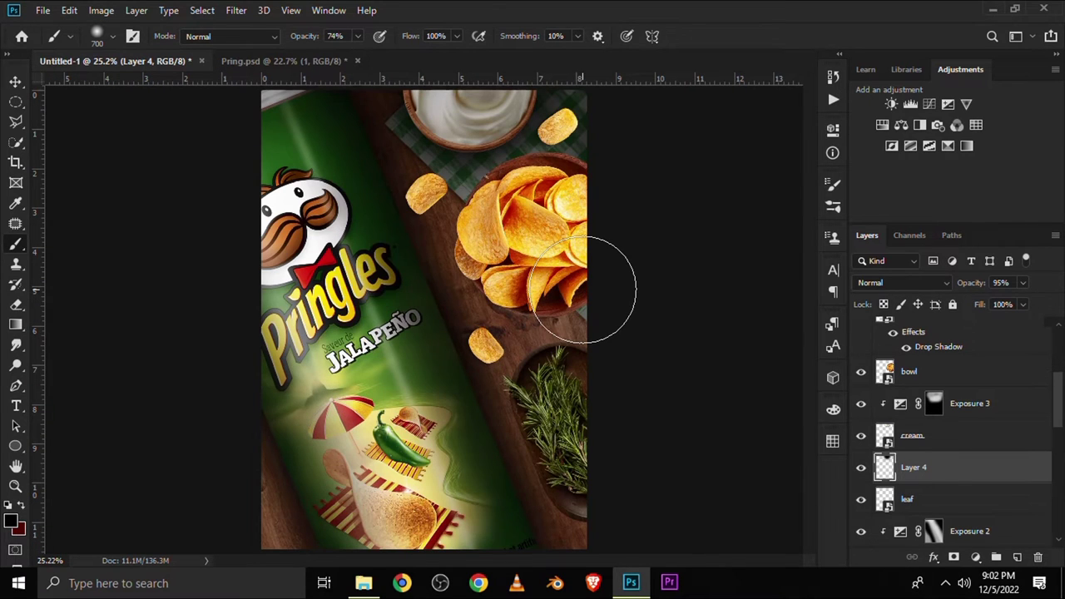
scroll(582, 289, down, 1)
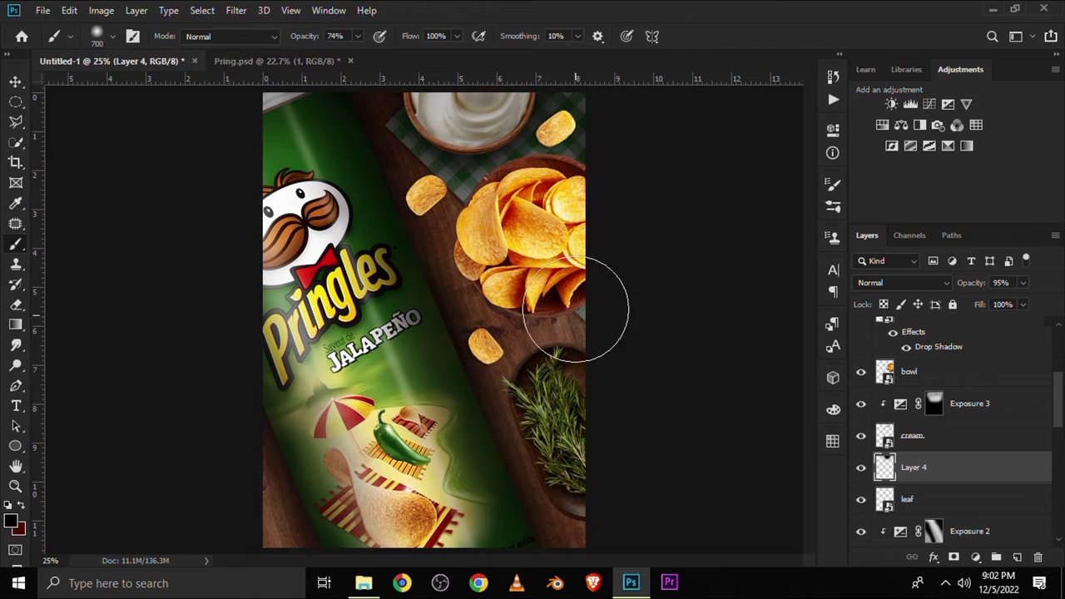
click(15, 81)
click(75, 83)
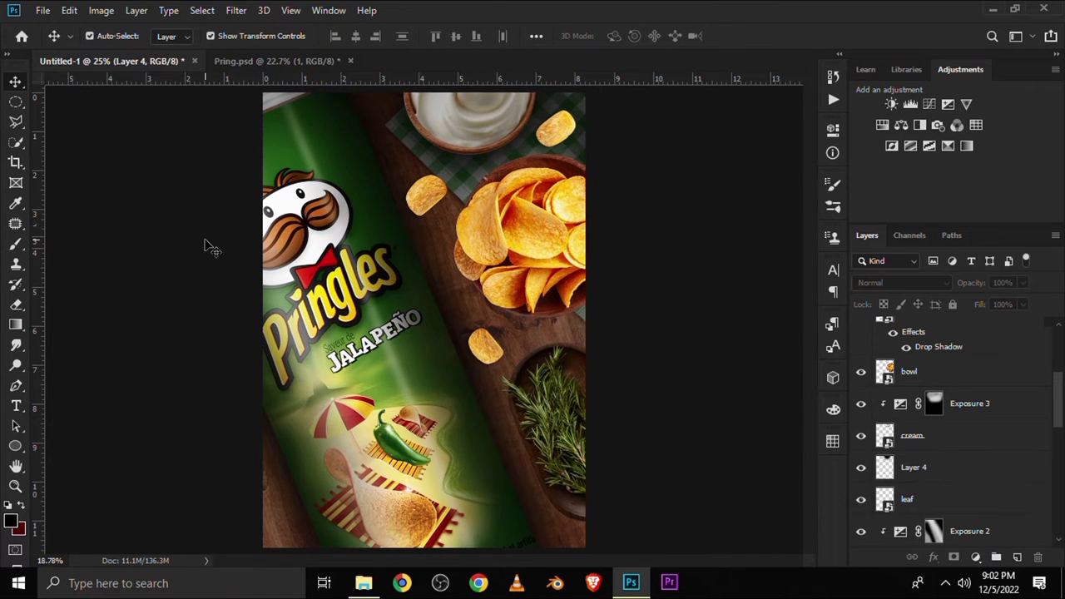
scroll(208, 247, down, 1)
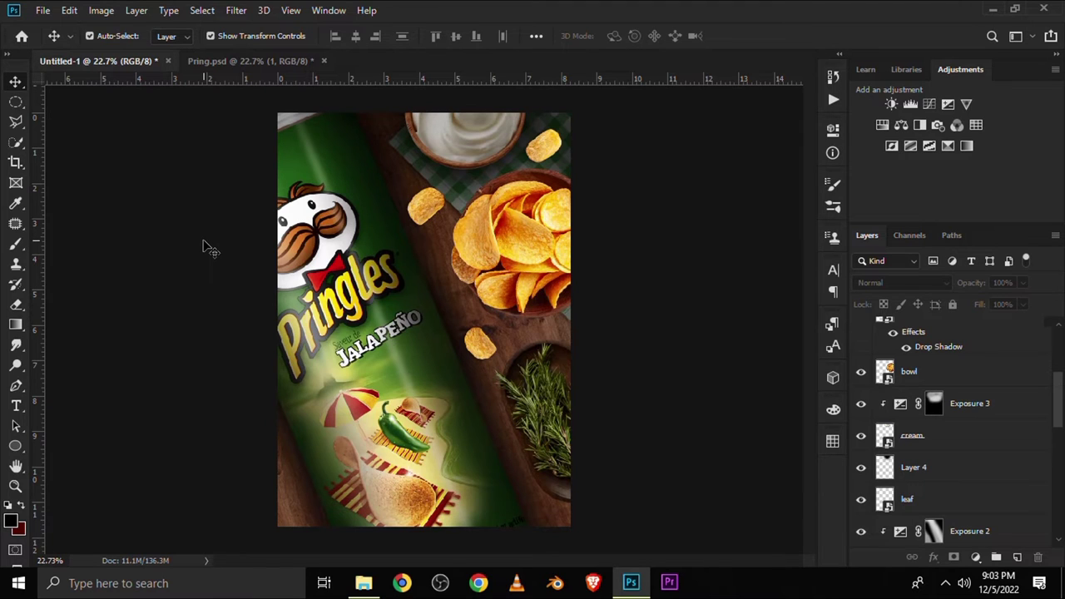
click(482, 343)
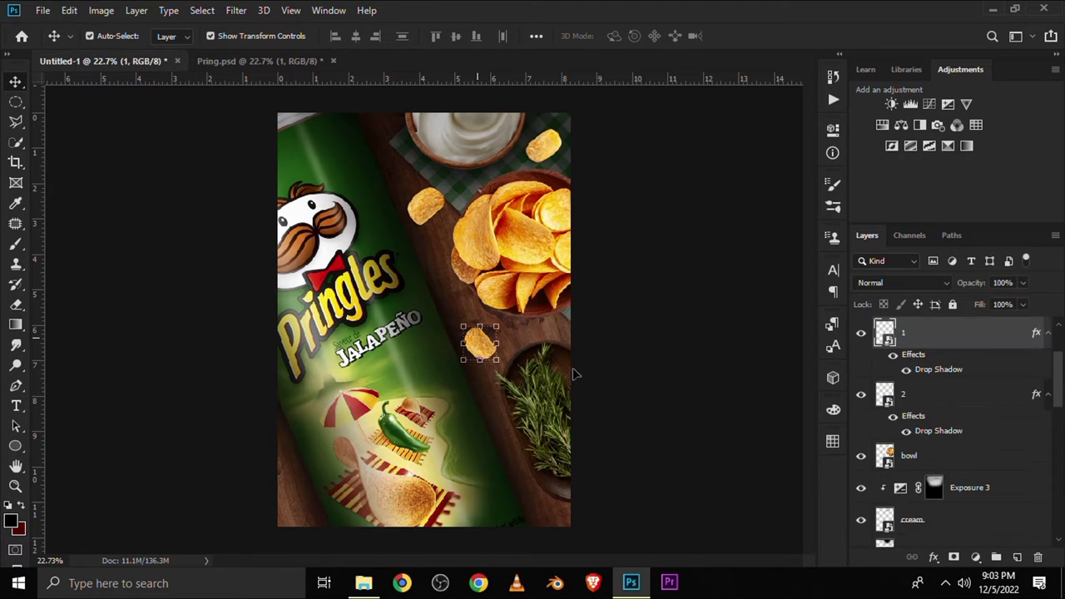
Step: Add an Exposure adjustment clipped to chip layer 1, darkened to -2.17
click(861, 333)
click(976, 557)
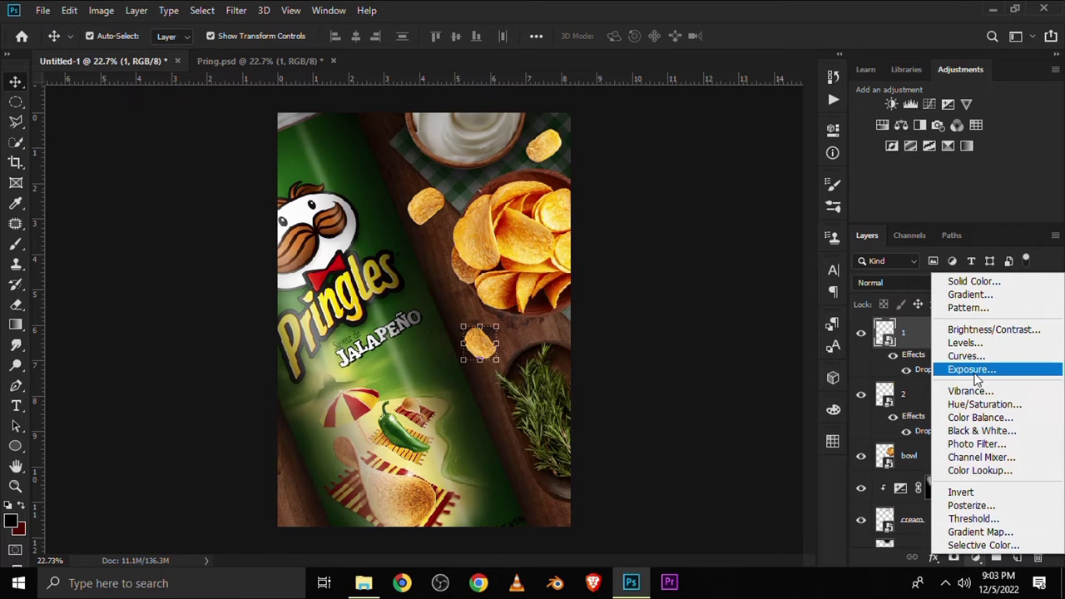
click(949, 368)
click(699, 388)
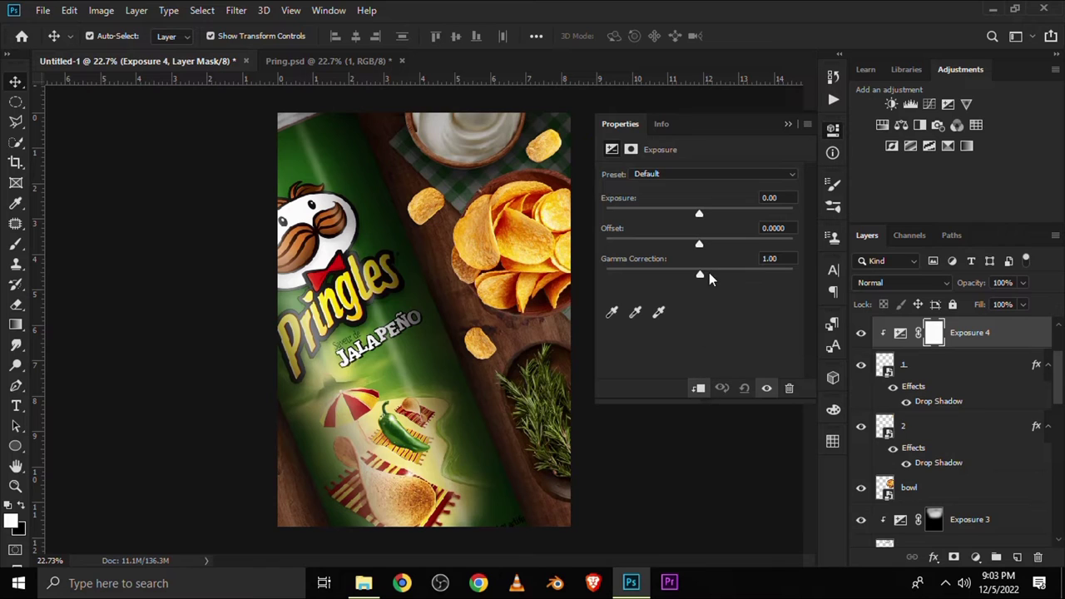
drag(697, 216, 671, 213)
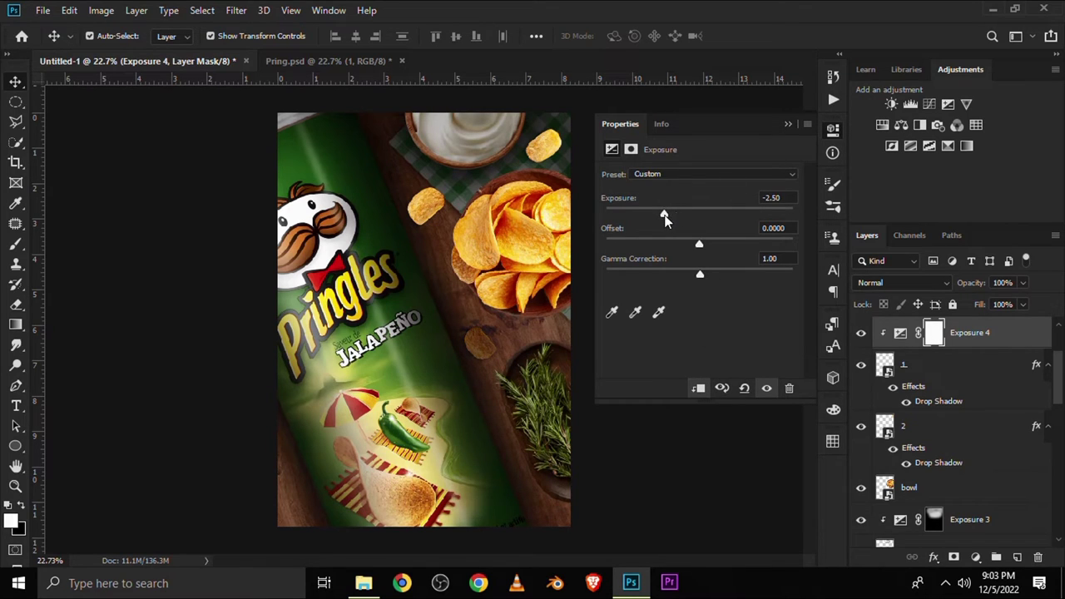
click(805, 116)
click(862, 334)
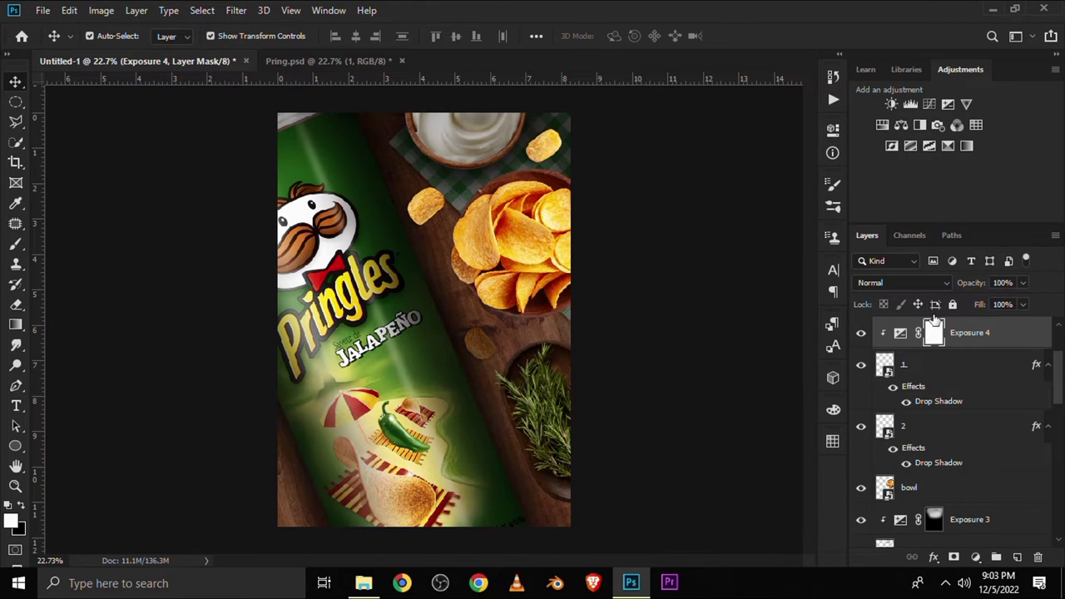
Step: Invert the Exposure 4 mask and ready a white standard brush, zoomed on the small chip
key(ctrl+i)
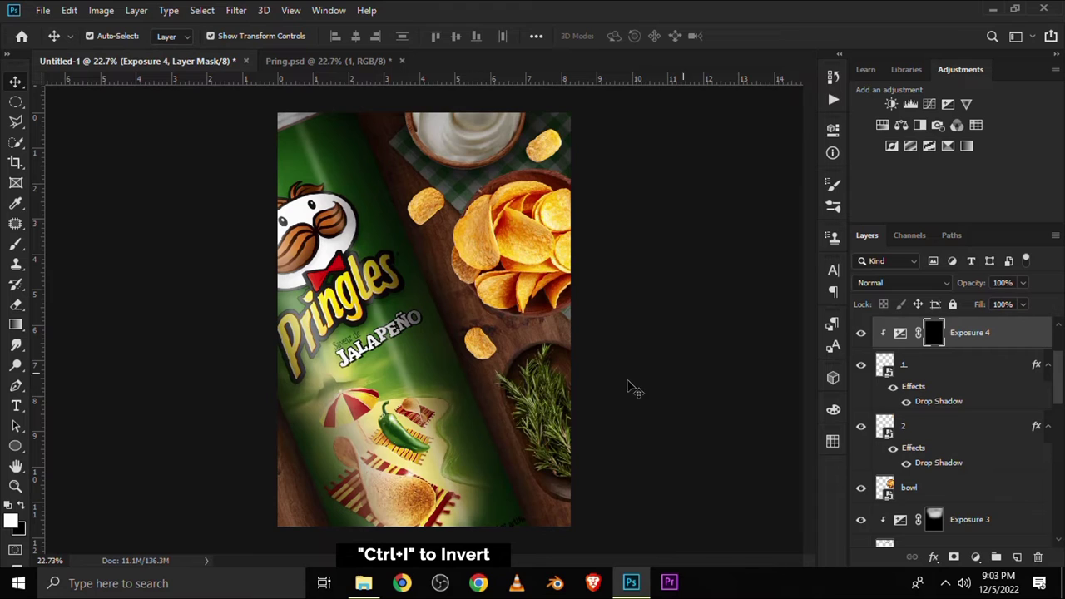
click(12, 248)
click(75, 243)
click(357, 38)
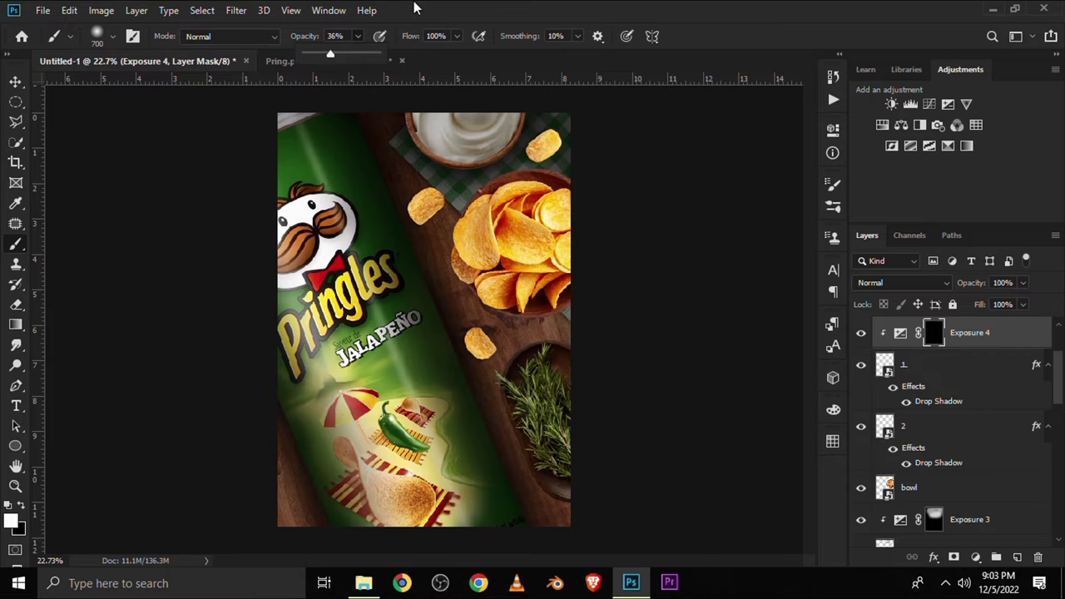
click(15, 522)
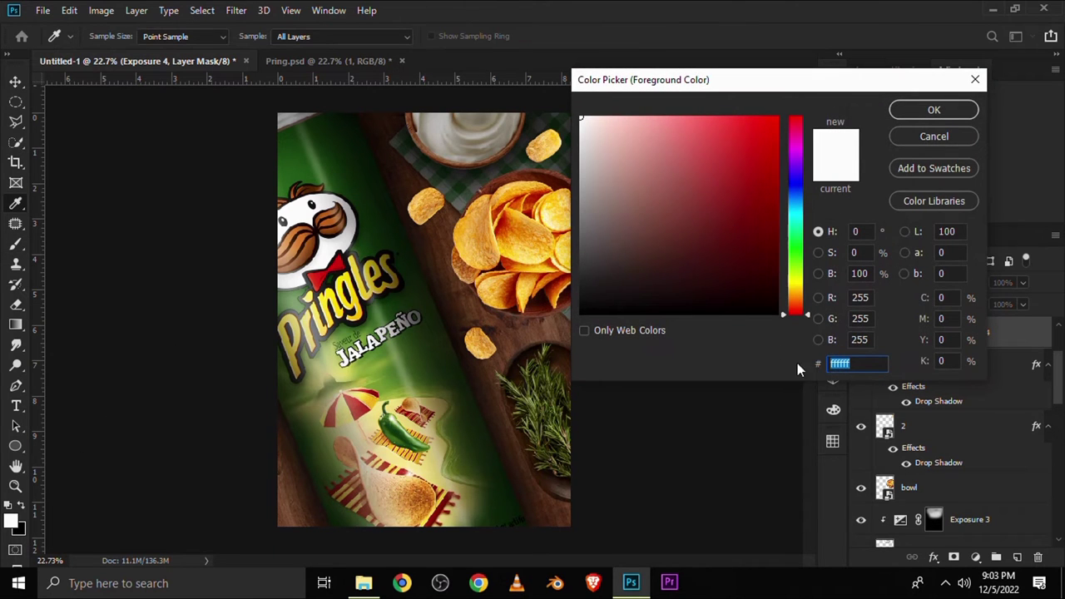
key(Return)
scroll(500, 308, up, 3)
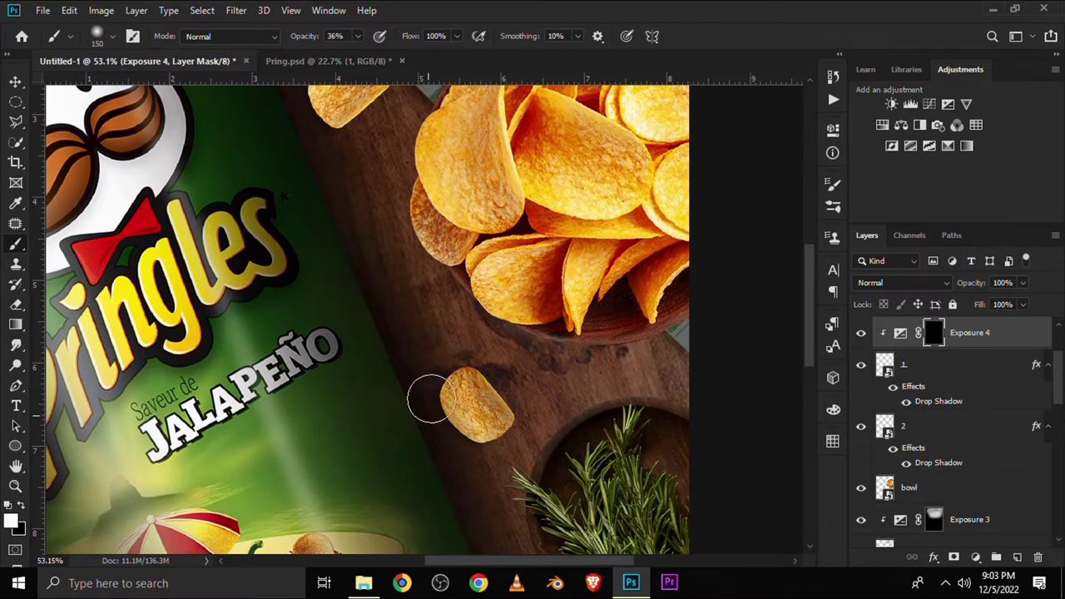
Step: Paint a soft 18% opacity shadow on the board around the small chip with a 200 brush
drag(502, 374, 477, 350)
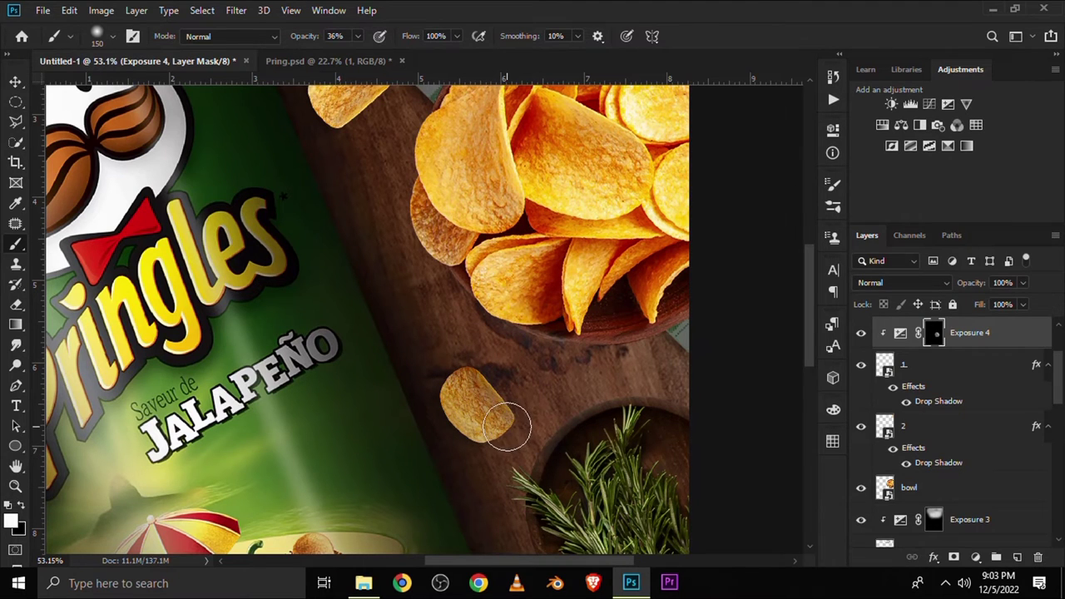
key(bracketright)
key(bracketright)
click(357, 37)
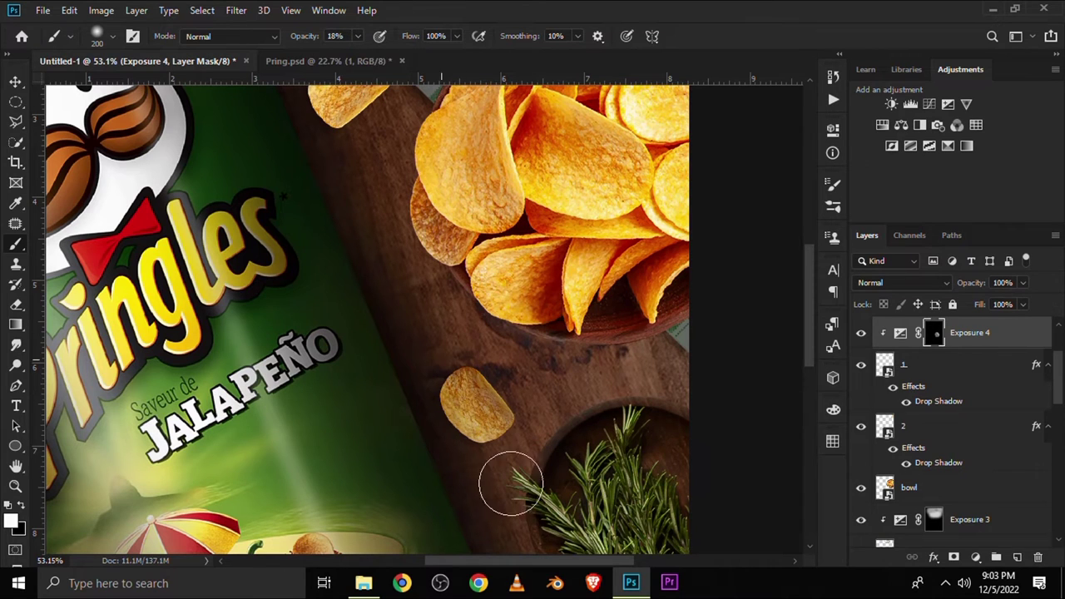
drag(469, 420, 444, 402)
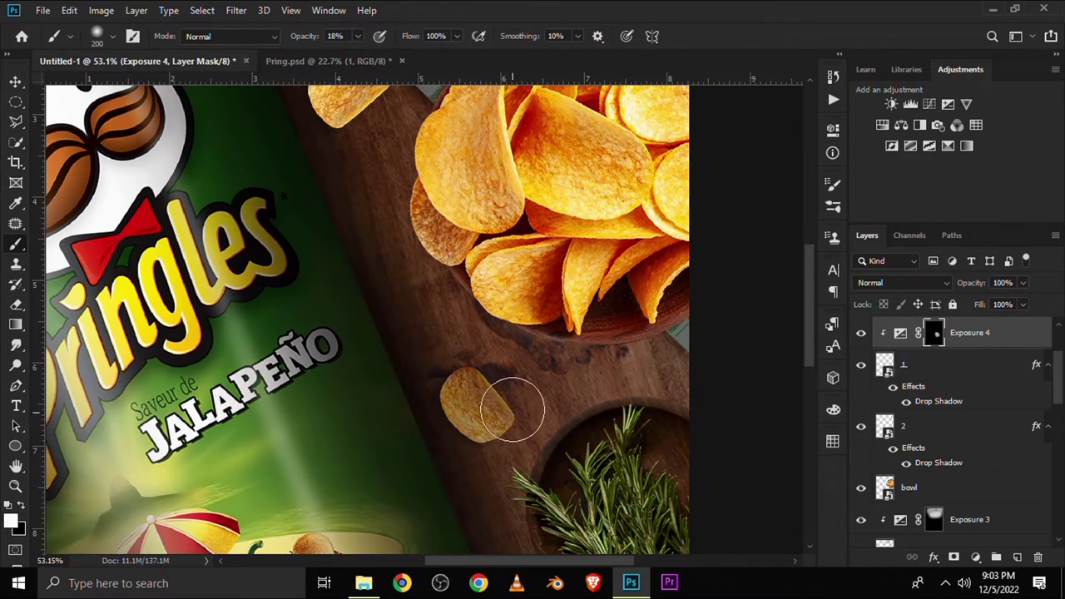
mouse_move(450, 463)
mouse_down()
mouse_move(388, 345)
mouse_move(459, 328)
mouse_move(414, 407)
mouse_move(458, 452)
mouse_move(494, 369)
mouse_move(427, 408)
mouse_up()
click(358, 37)
drag(499, 378, 431, 400)
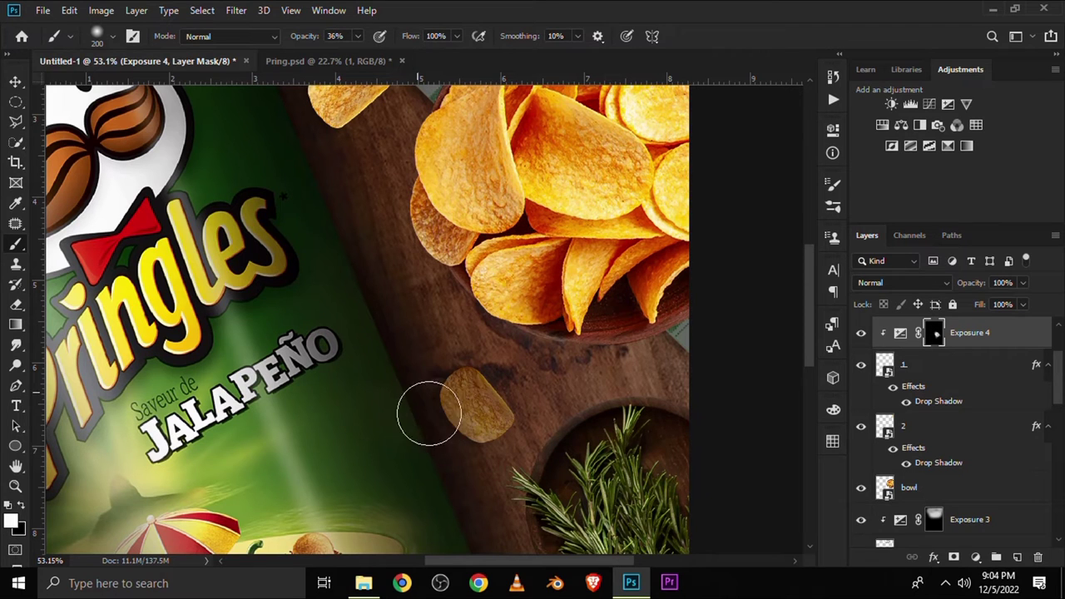
key(ctrl+0)
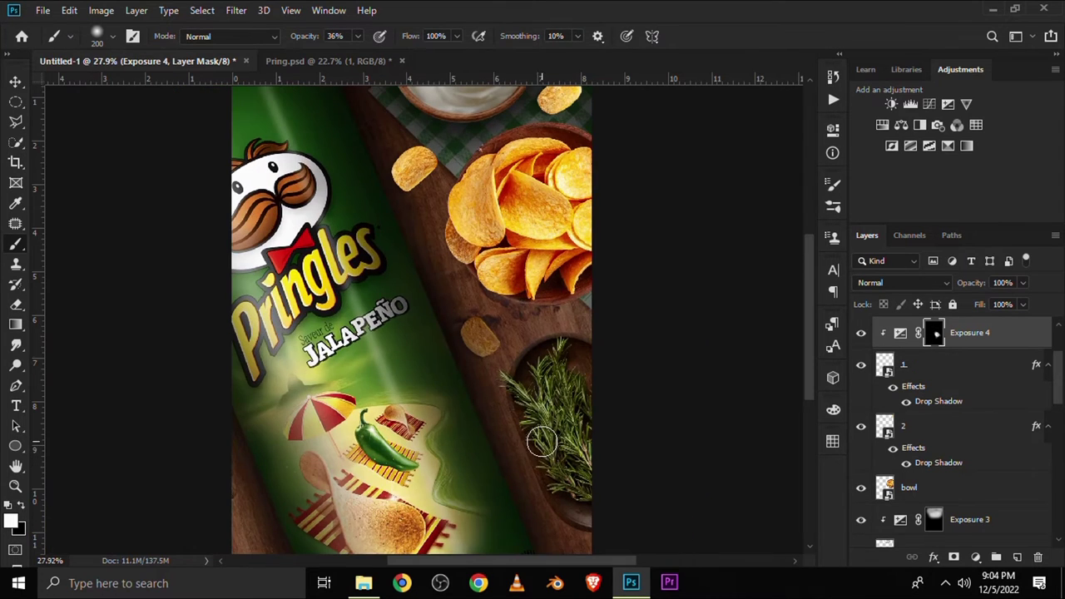
Step: Compare the chip with and without its shadow, then duplicate the chip layer
click(861, 333)
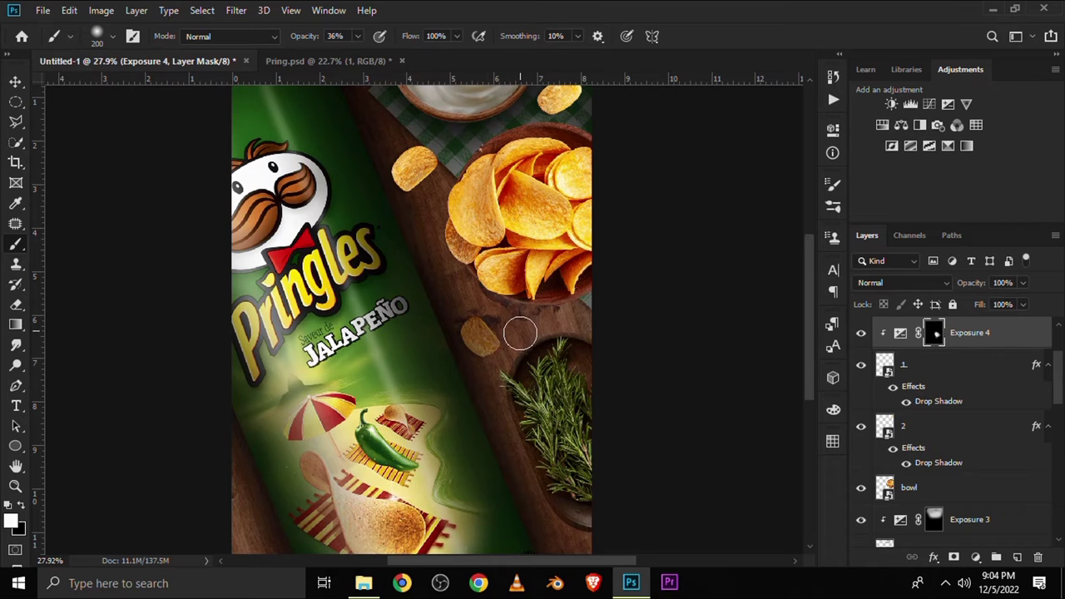
scroll(520, 333, down, 1)
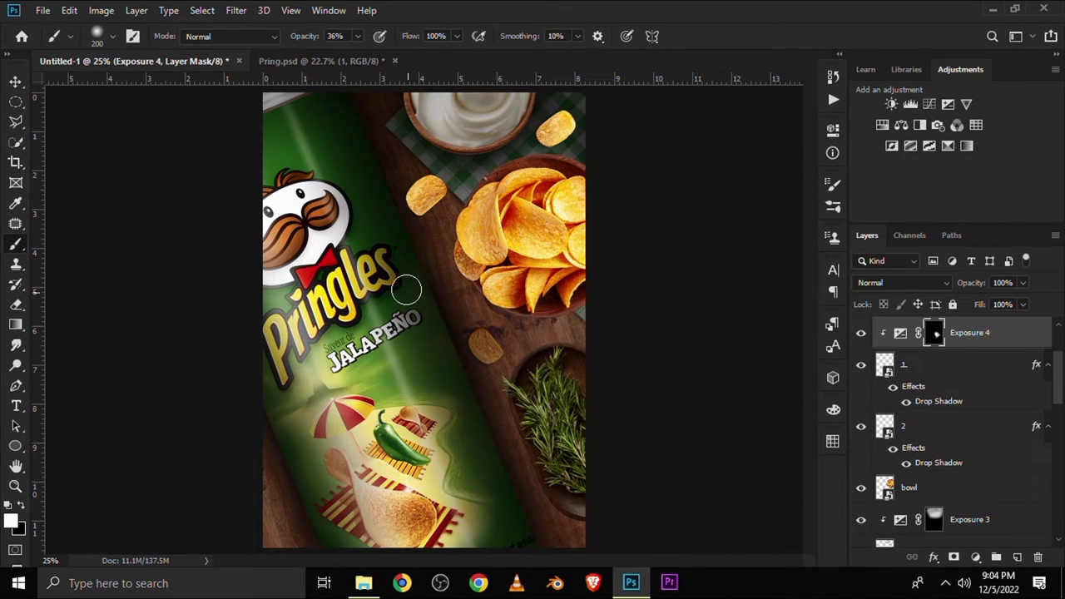
click(15, 81)
click(198, 275)
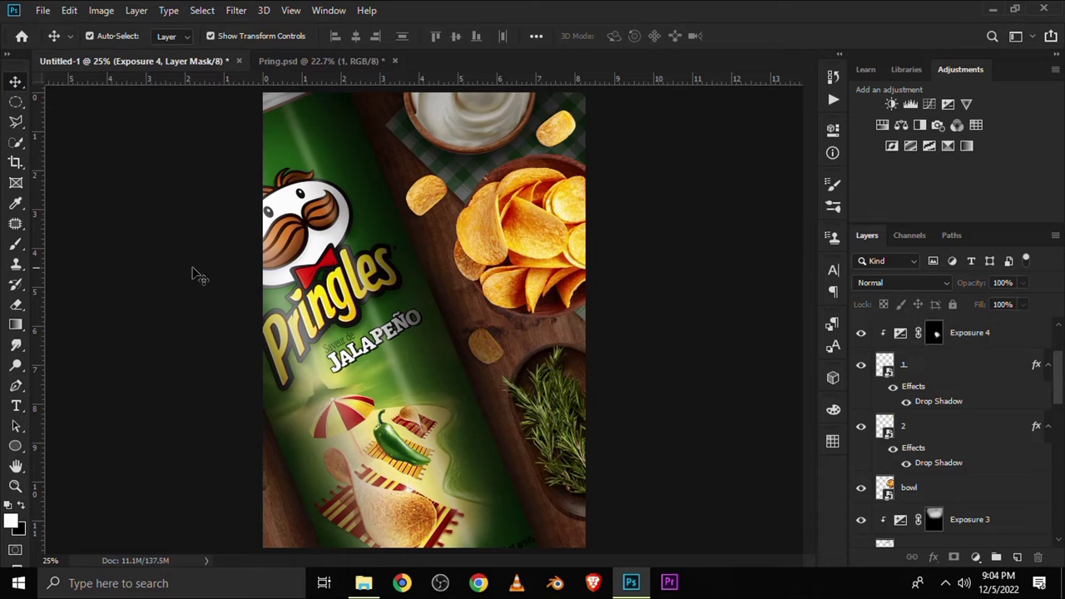
drag(426, 194, 490, 231)
Step: Duplicate Exposure 4, move the copy above layer 1 copy, and delete its mask
click(861, 332)
click(969, 396)
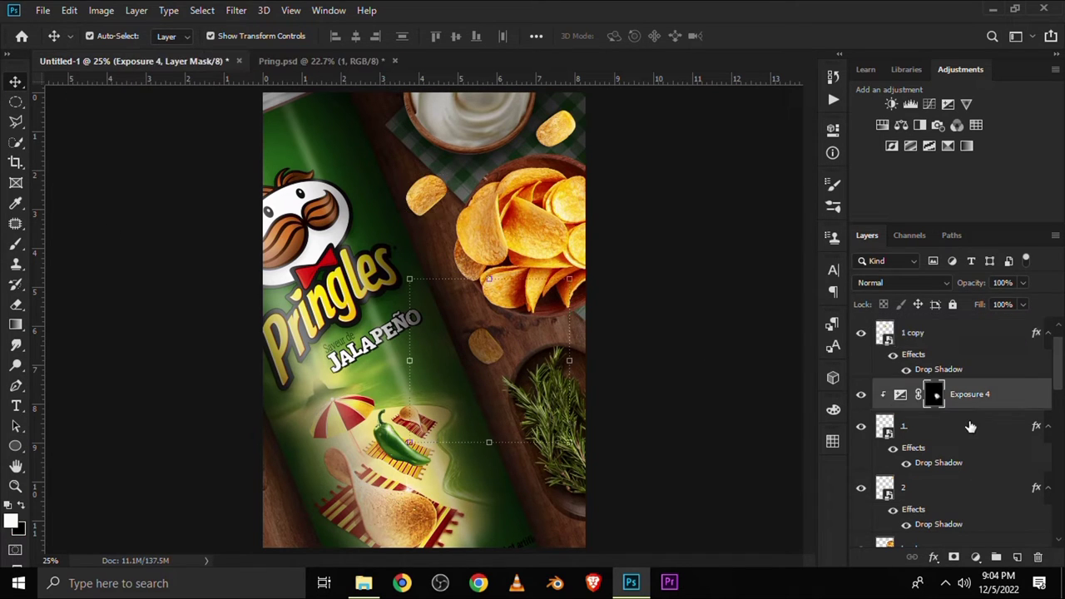
scroll(970, 400, up, 1)
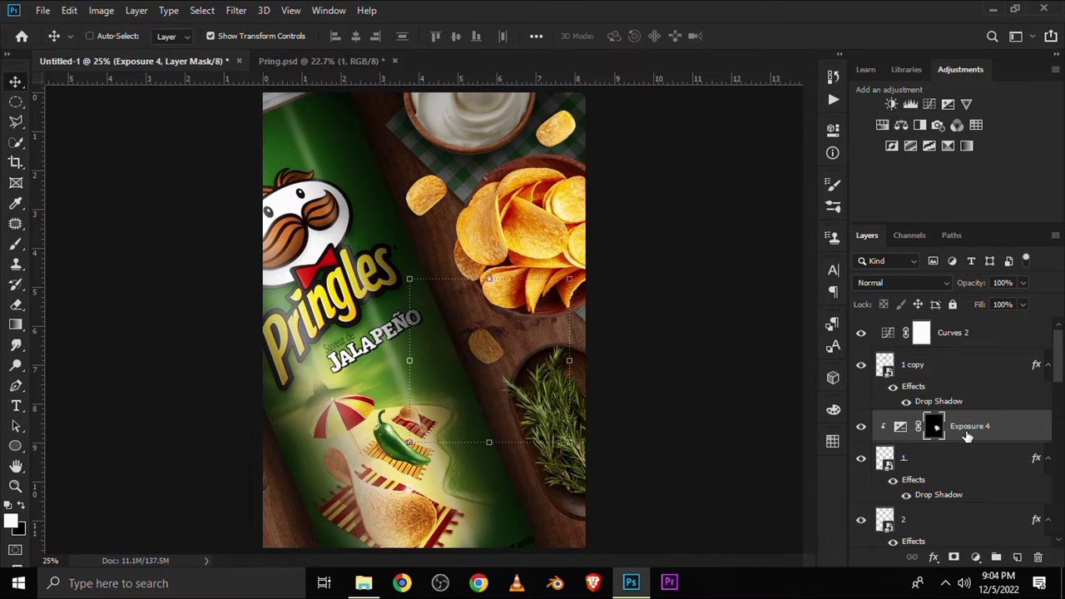
key(ctrl+j)
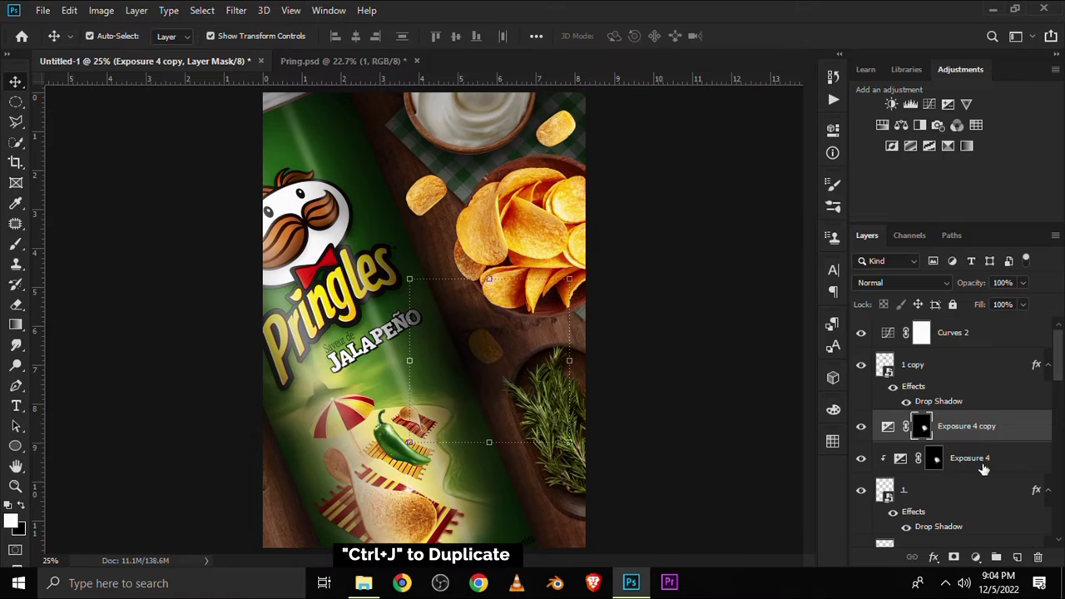
drag(968, 426, 916, 371)
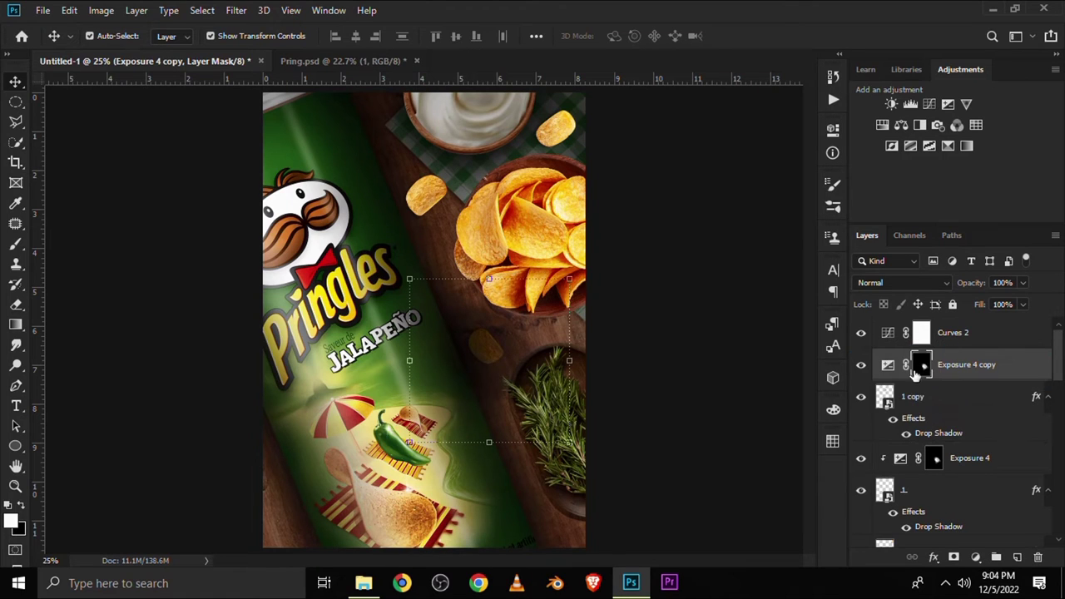
right_click(922, 364)
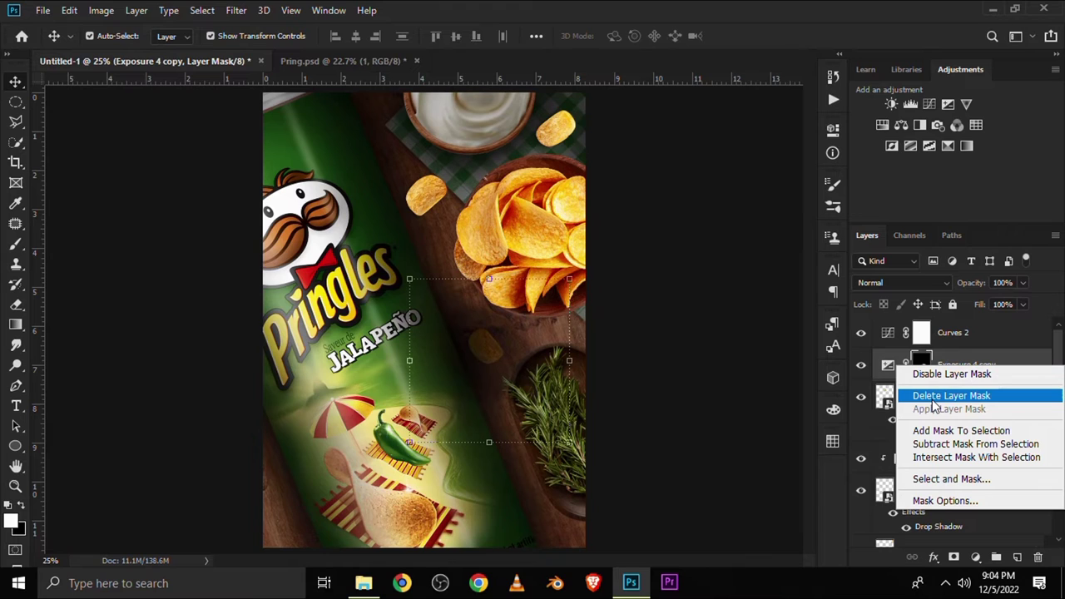
click(951, 396)
Step: Clip Exposure 4 copy to layer 1 copy and give it a new inverted black mask
right_click(942, 370)
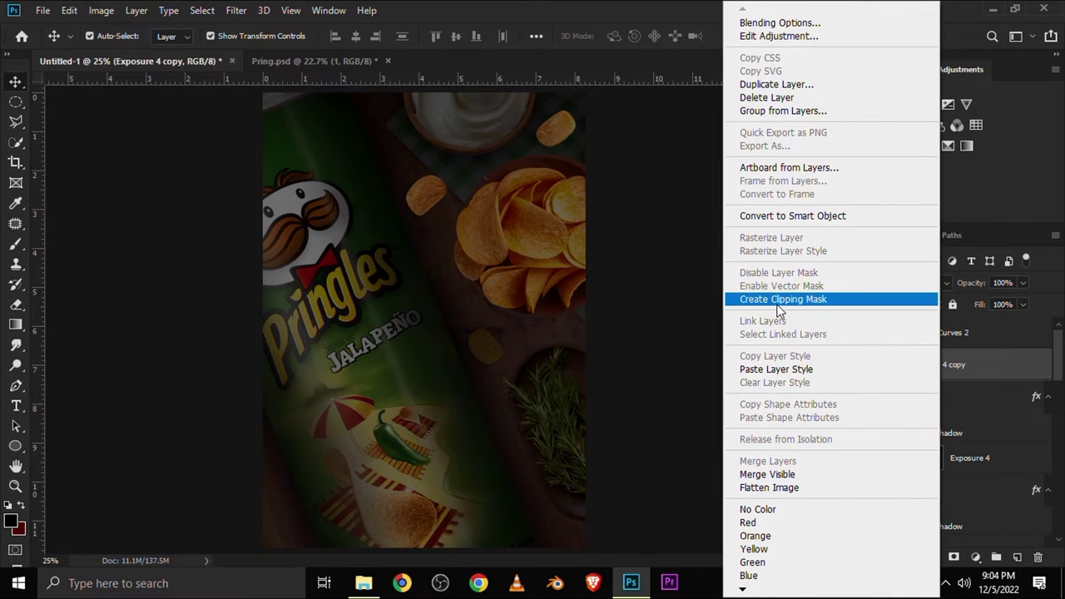
click(778, 301)
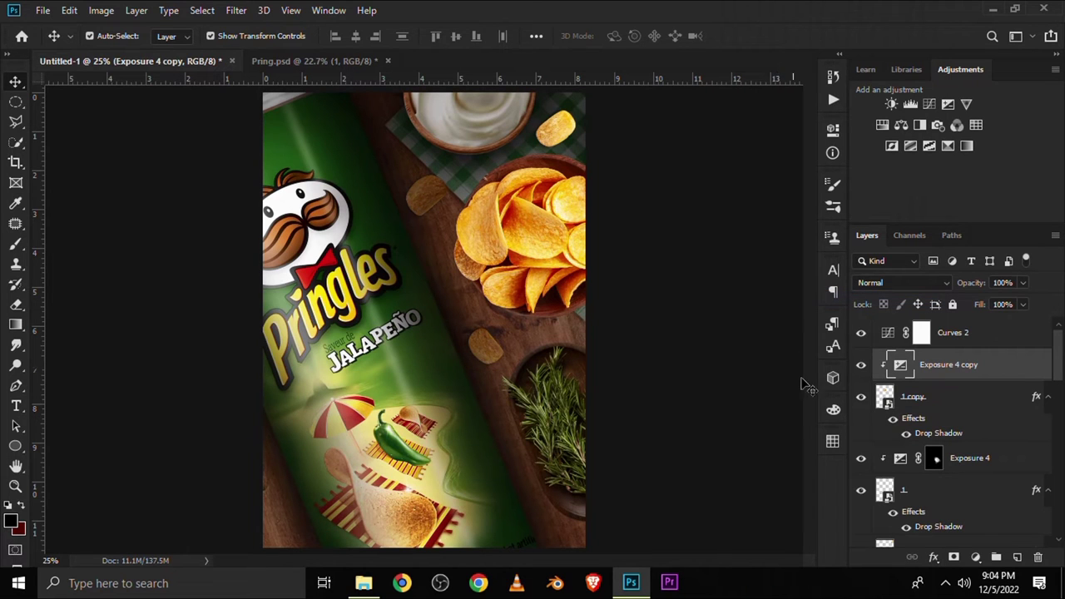
click(861, 368)
click(955, 559)
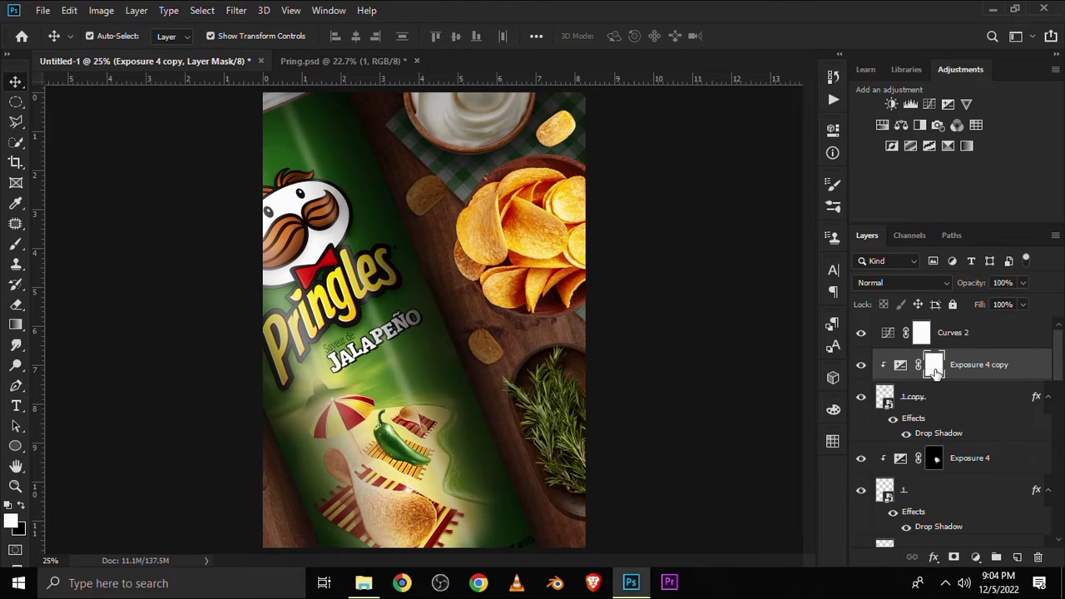
key(ctrl+i)
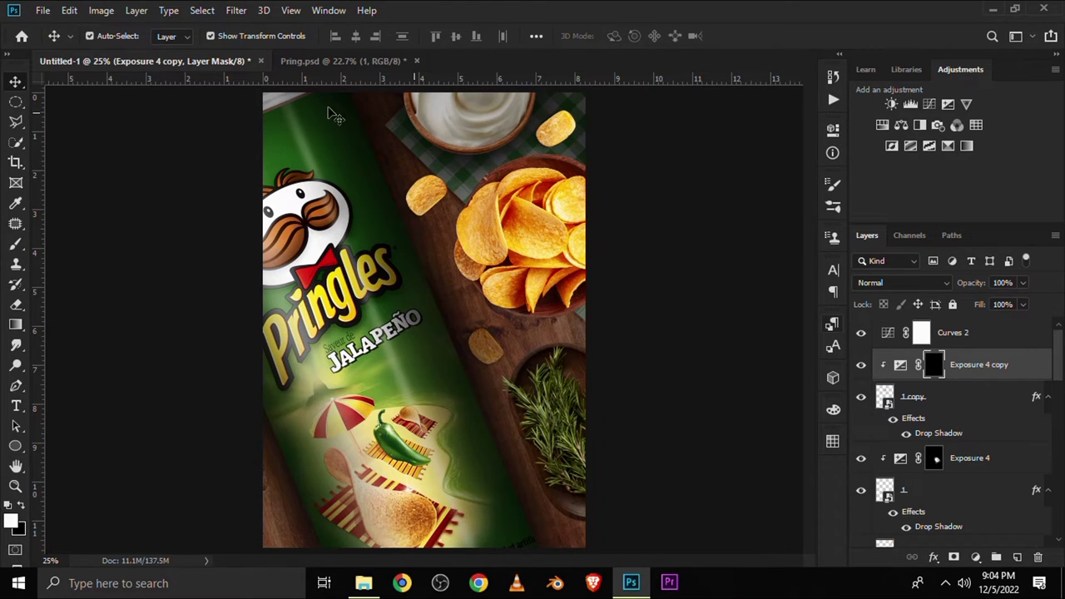
click(16, 244)
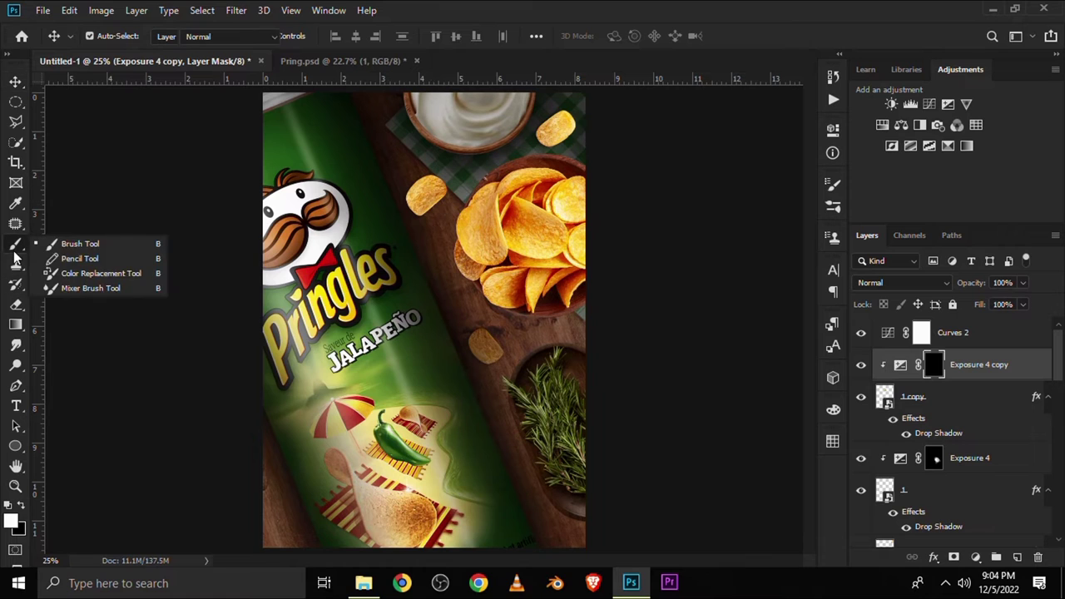
click(50, 243)
scroll(425, 141, up, 3)
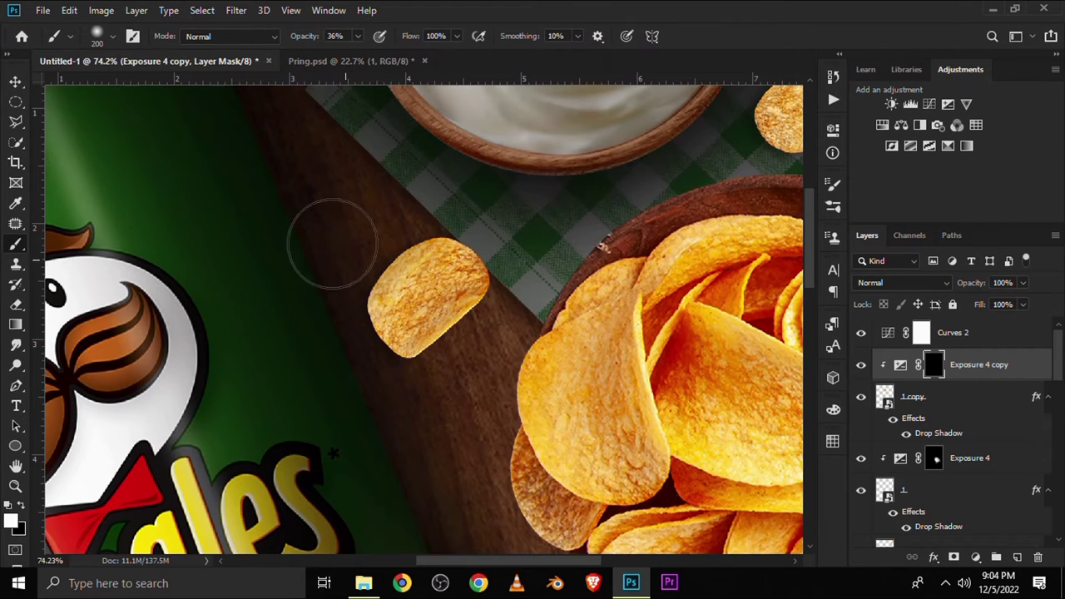
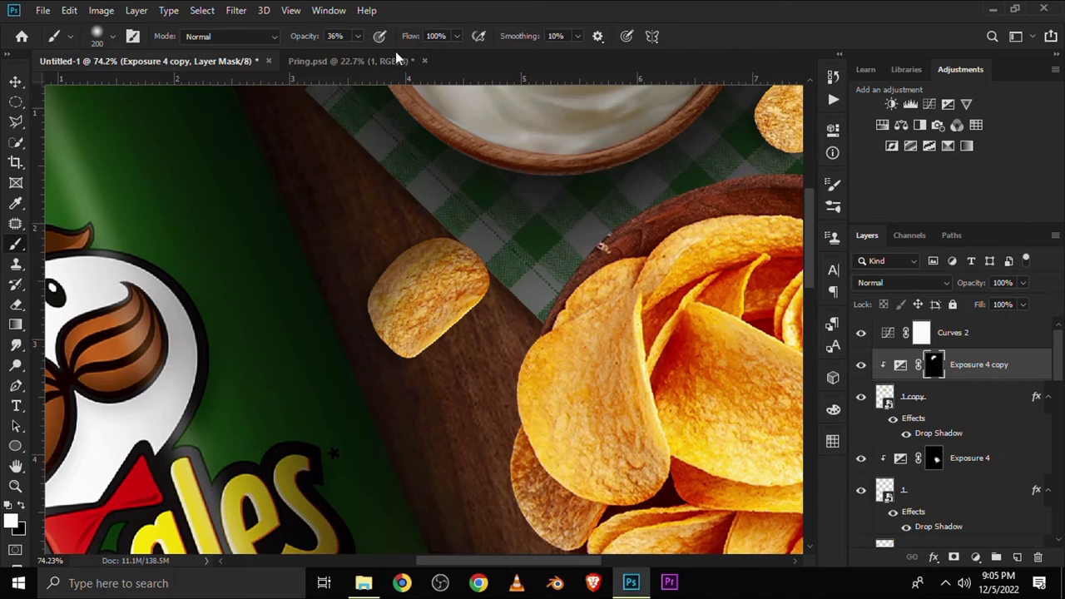
Step: Set the brush opacity to 16% and zoom out to about 25% to show the whole composite
key(2)
key(2)
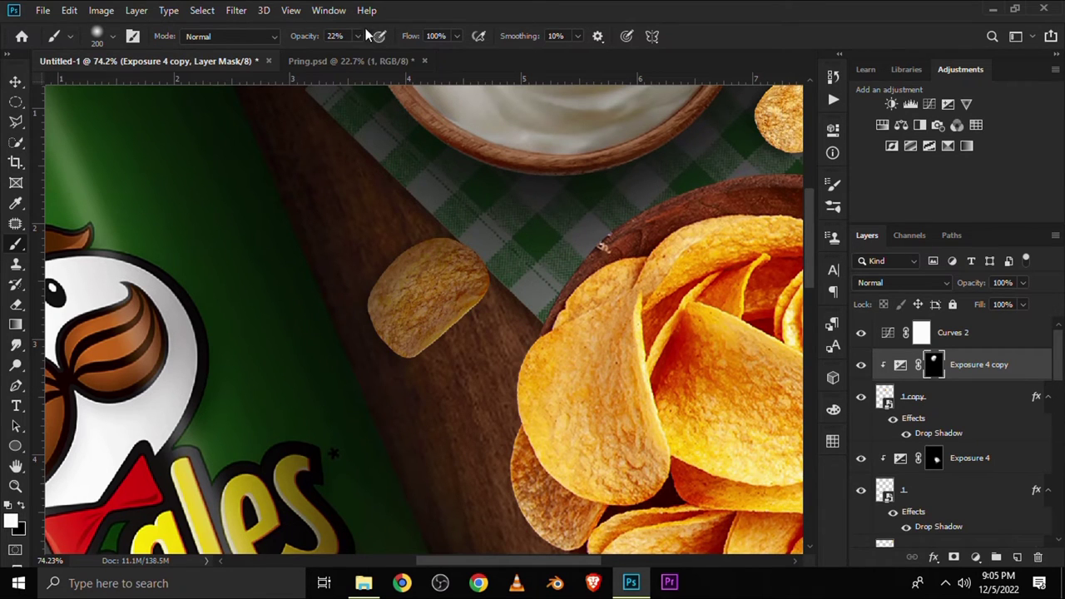
drag(354, 55, 349, 55)
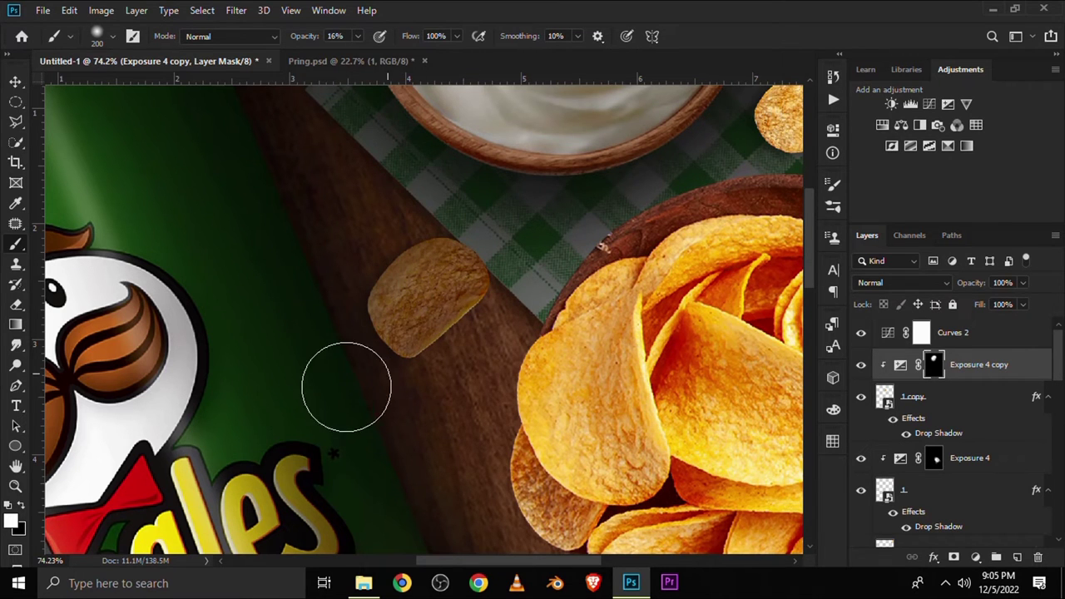
scroll(416, 266, down, 3)
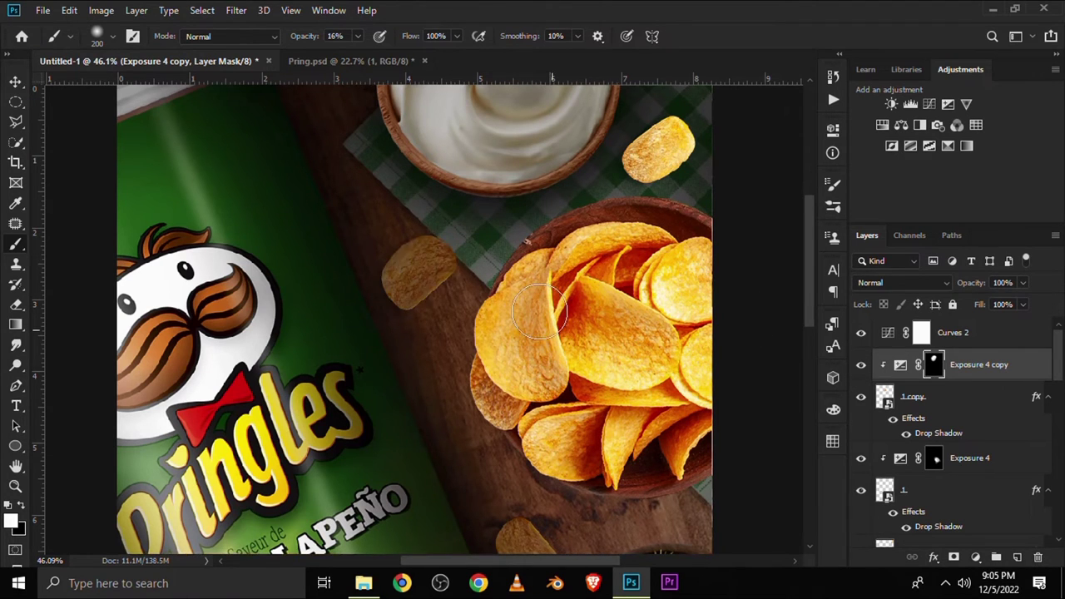
scroll(541, 321, down, 3)
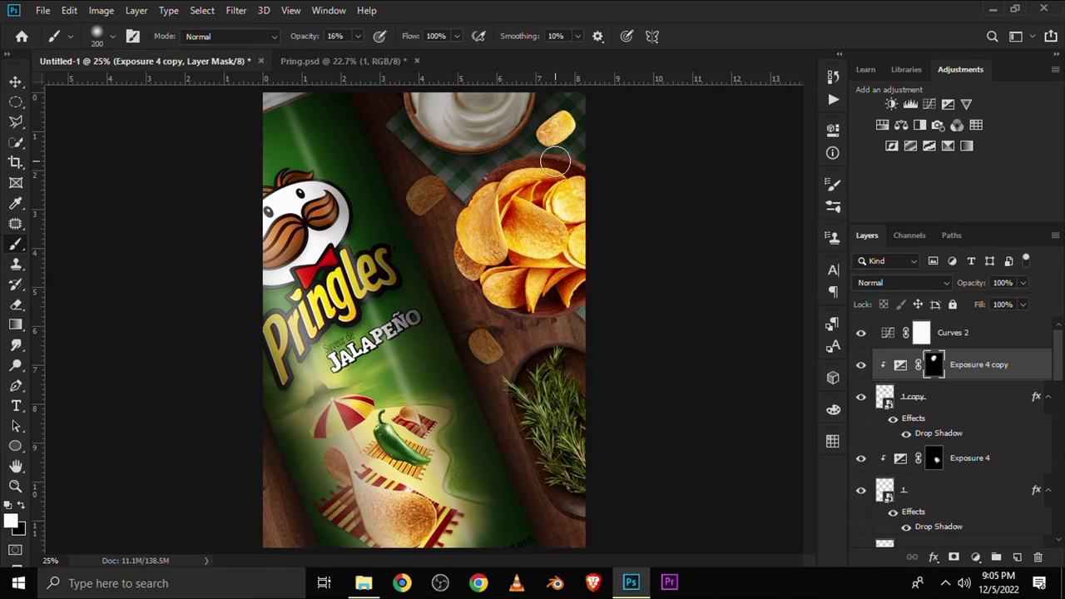
Step: Duplicate the Exposure 4 adjustment and place the copy above chip layer 2
click(15, 81)
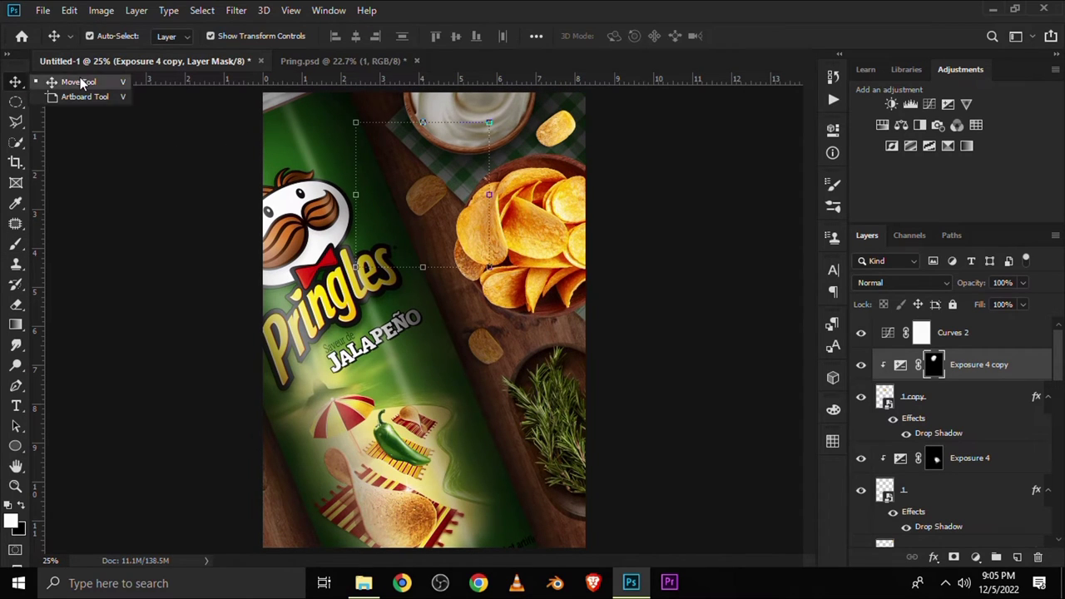
click(94, 207)
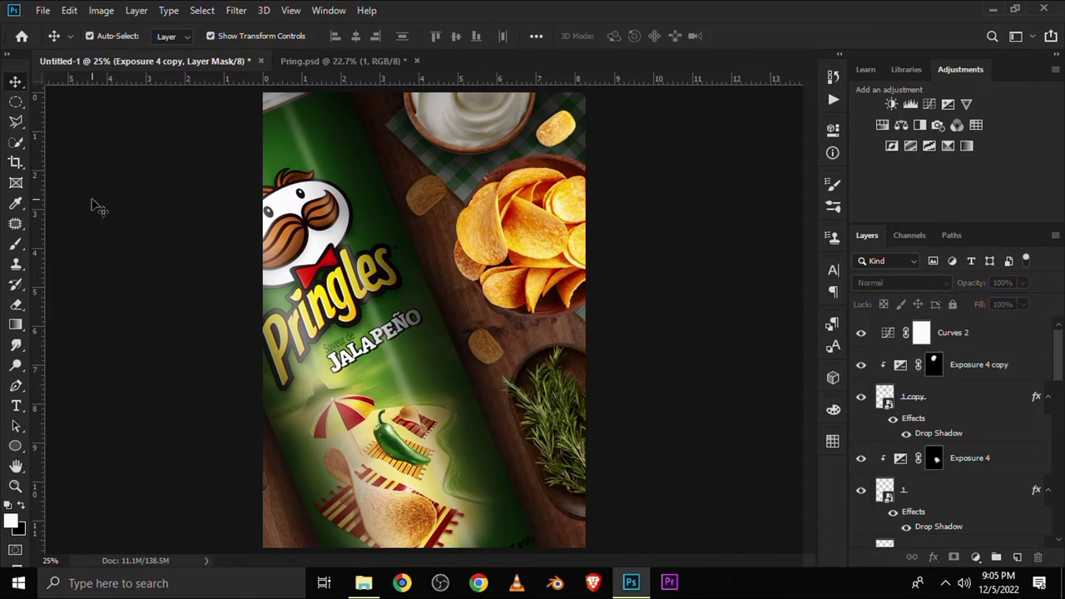
click(572, 138)
scroll(954, 460, down, 2)
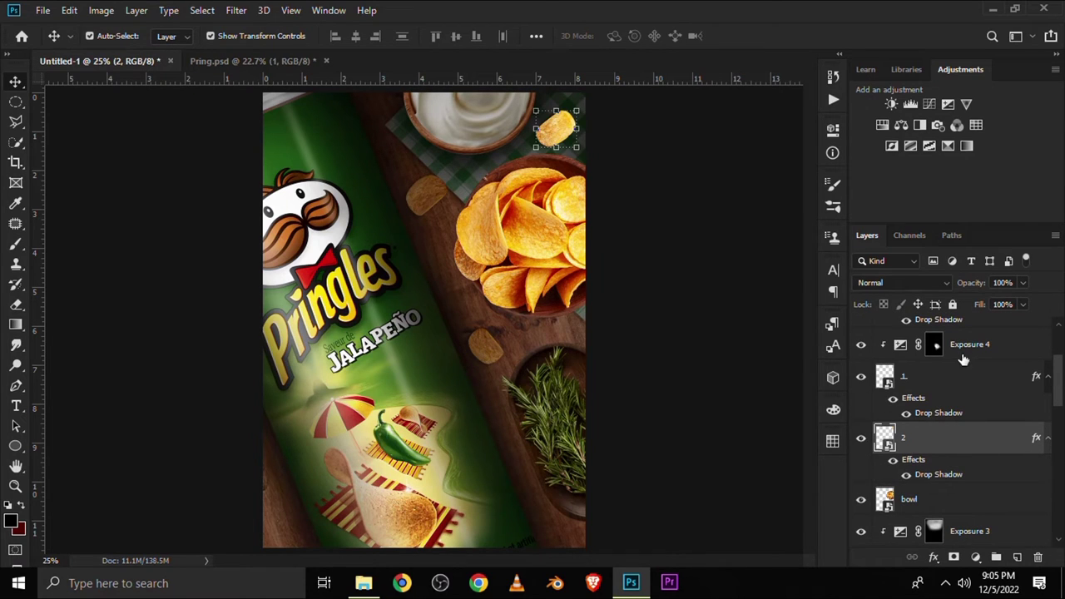
click(958, 342)
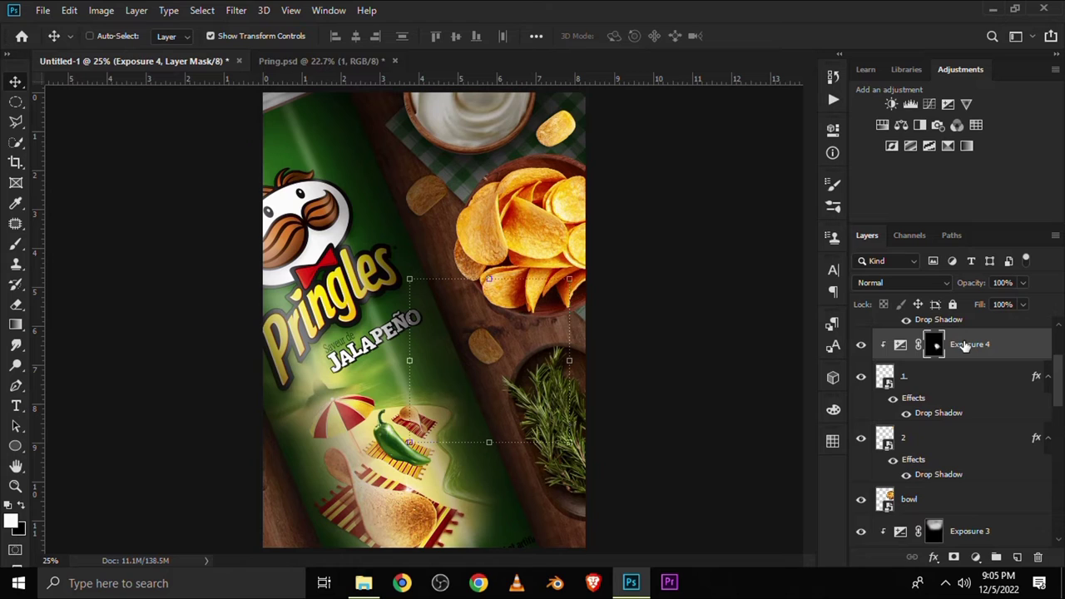
key(ctrl+j)
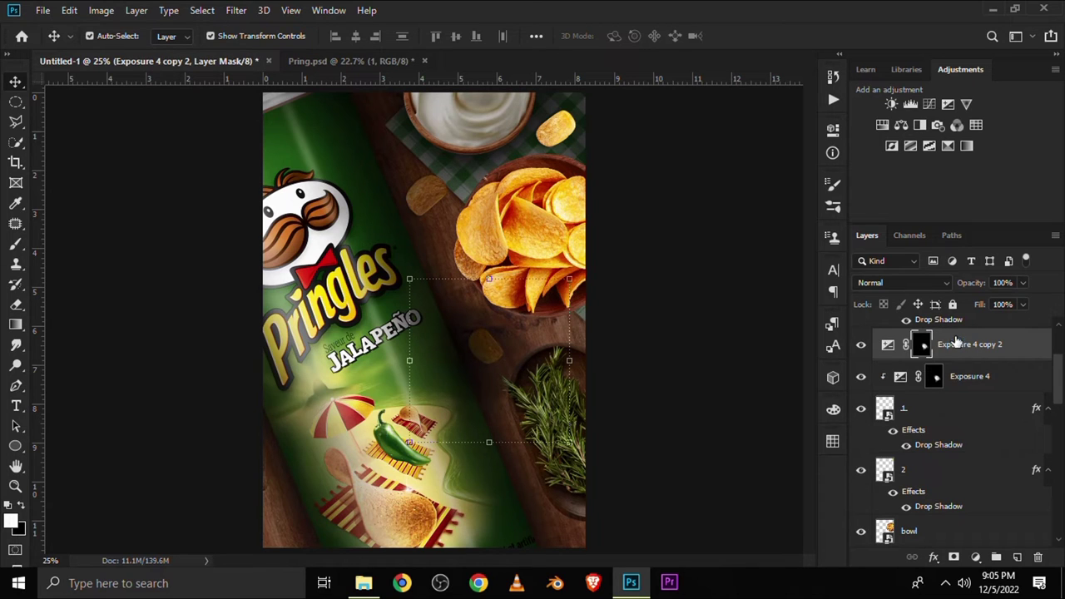
drag(958, 350, 958, 457)
click(862, 439)
click(861, 439)
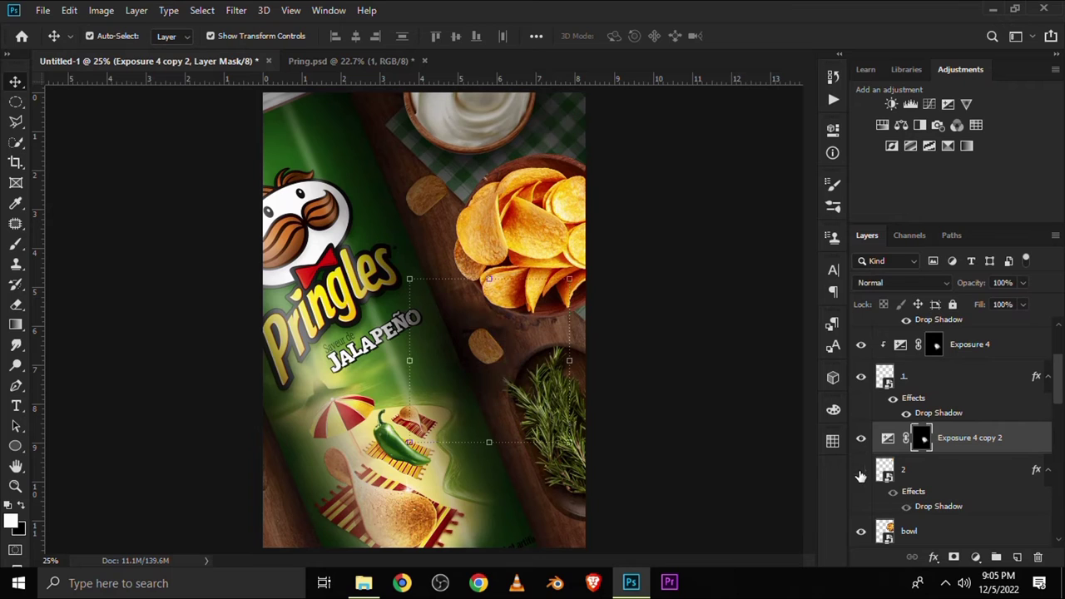
Step: Delete the copy's old mask, clip it to layer 2, and give it an inverted black mask
right_click(922, 448)
click(941, 328)
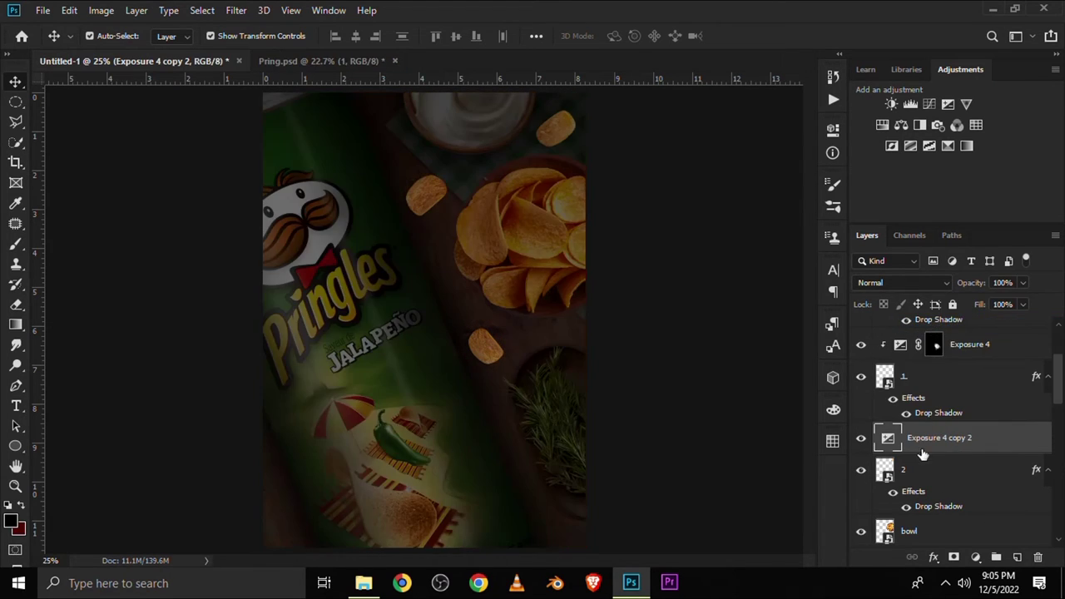
right_click(924, 445)
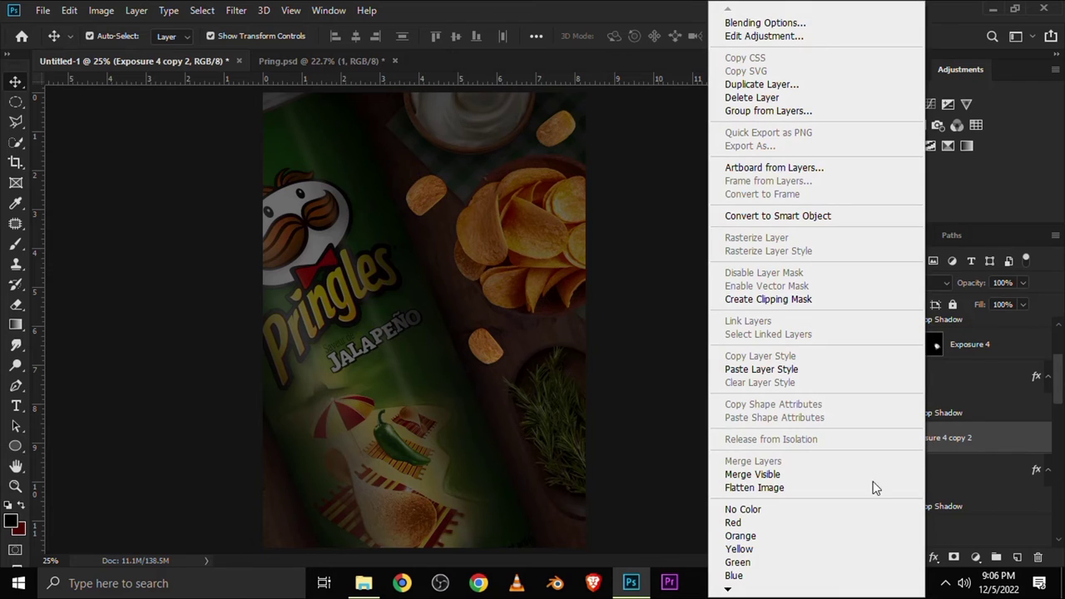
click(759, 300)
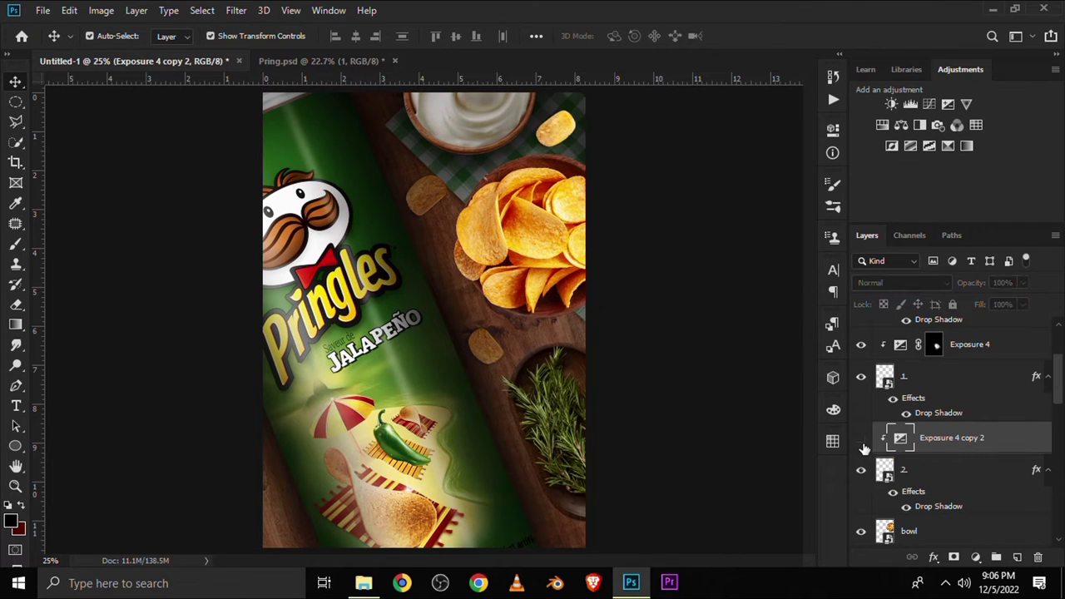
click(956, 556)
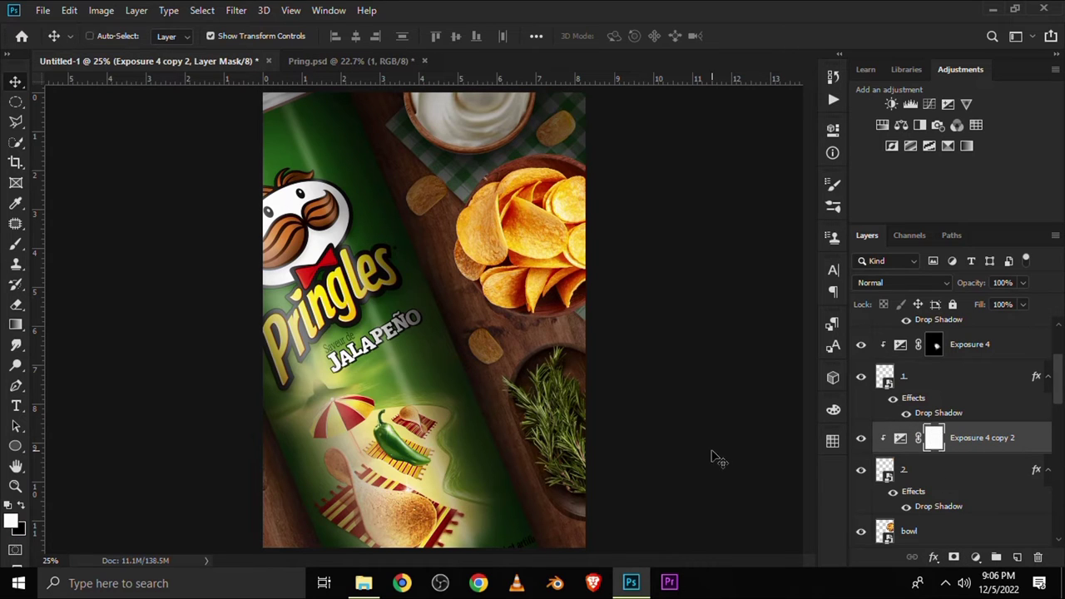
key(ctrl+i)
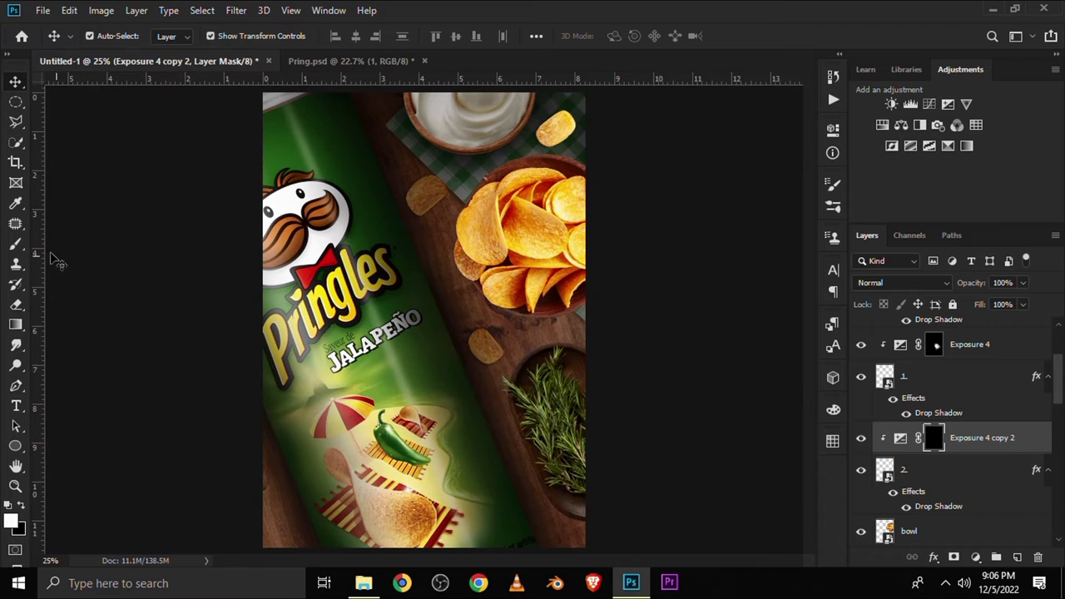
right_click(15, 244)
Step: Set up the Brush tool at 25% opacity
click(83, 244)
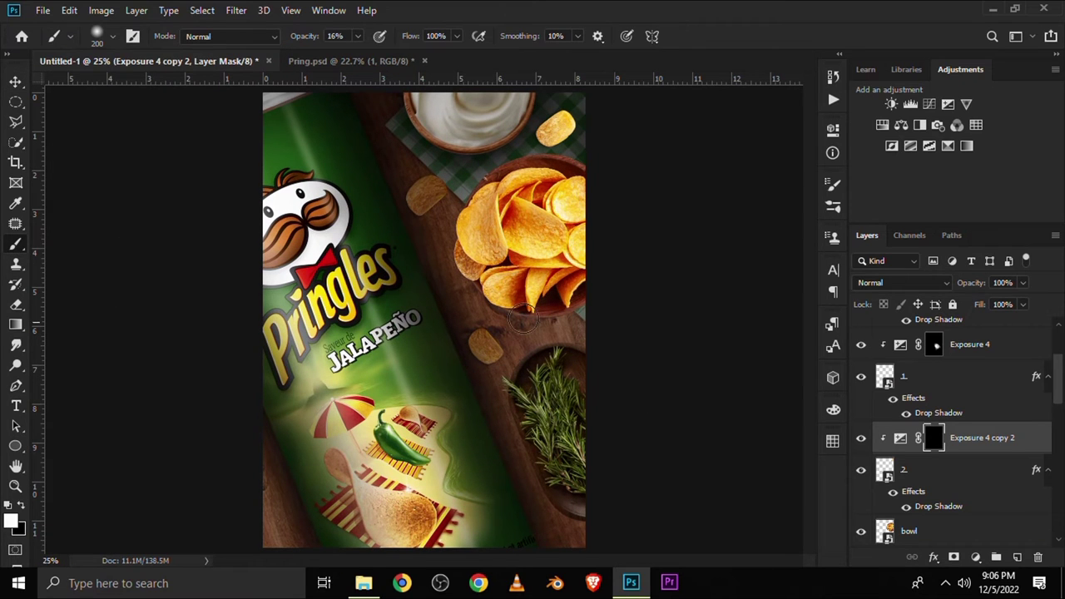
scroll(545, 193, up, 4)
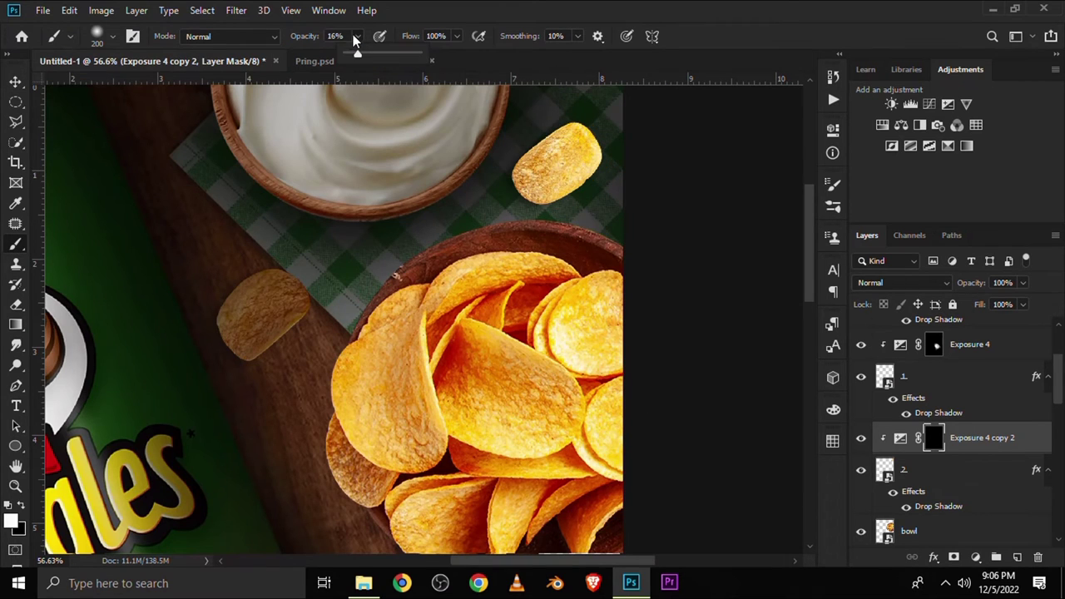
click(506, 6)
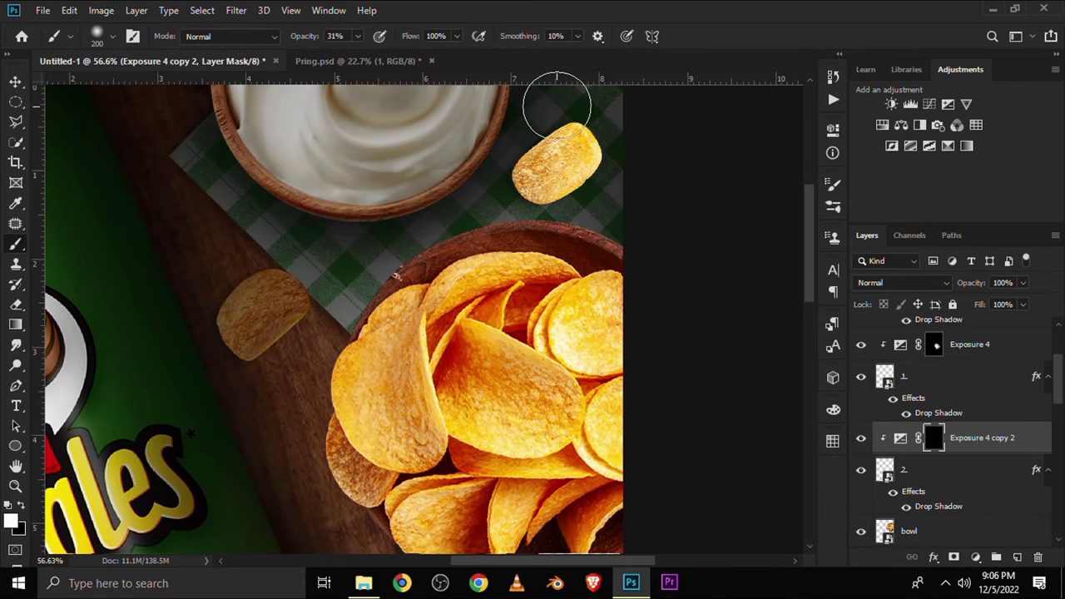
scroll(510, 227, down, 1)
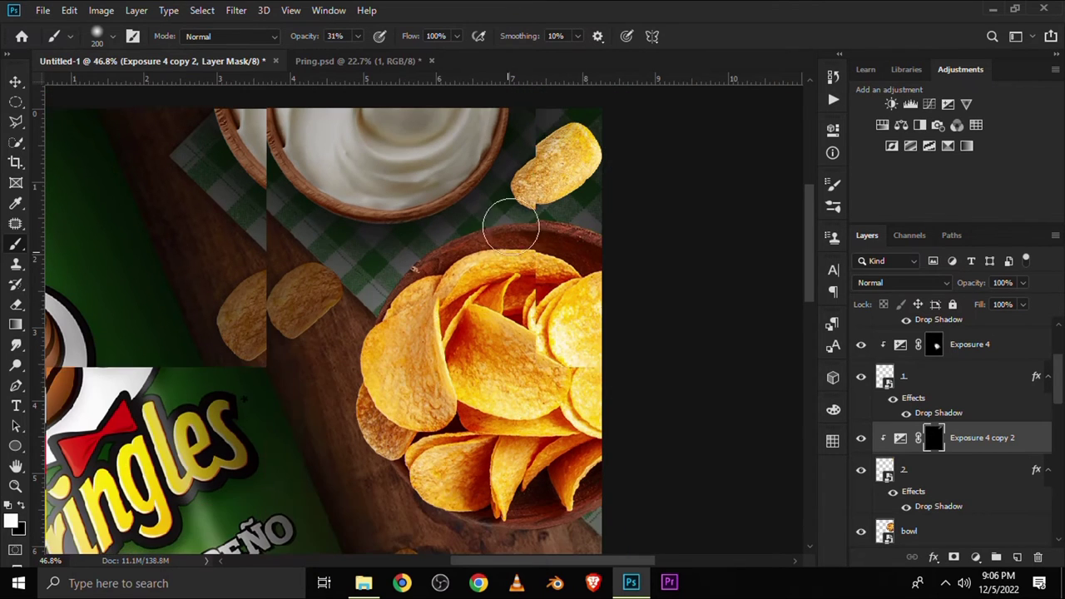
scroll(561, 228, up, 1)
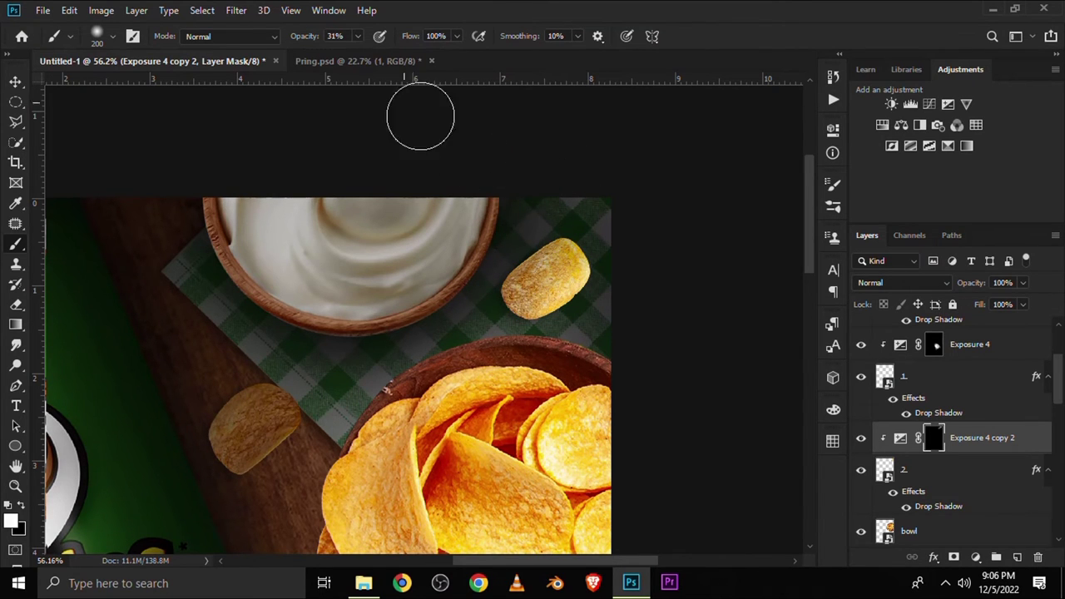
key(2)
key(5)
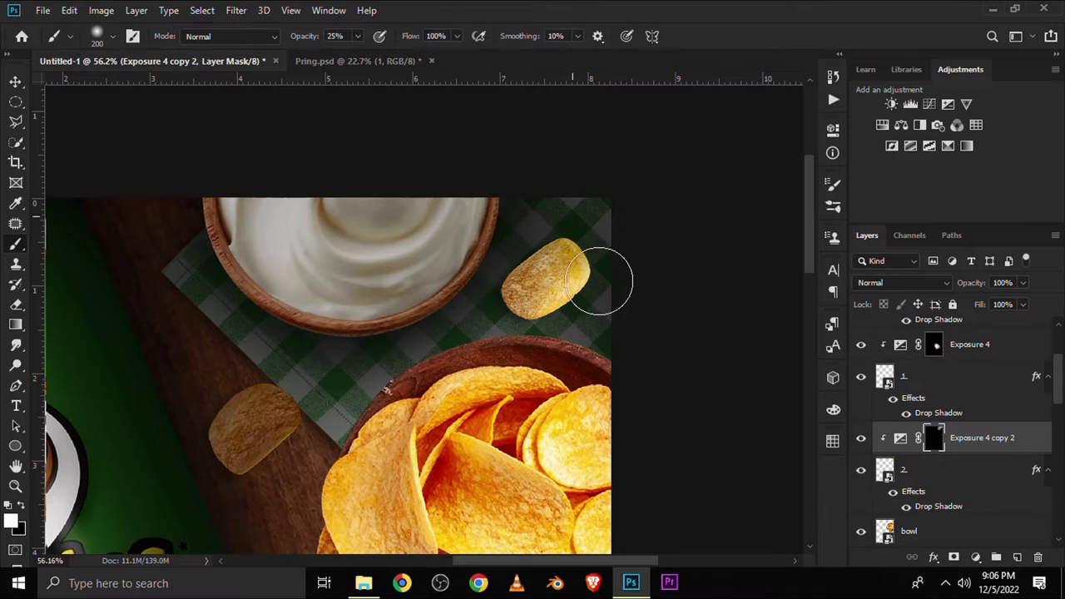
Step: Paint white on the Exposure 4 copy 2 mask over the chip by the cream bowl, then fit the image
mouse_move(522, 291)
mouse_down()
mouse_move(587, 317)
mouse_move(585, 302)
mouse_move(492, 333)
mouse_move(457, 305)
mouse_move(505, 247)
mouse_up()
drag(591, 255, 529, 273)
drag(613, 226, 554, 312)
mouse_move(594, 238)
mouse_down()
mouse_move(559, 285)
mouse_move(547, 244)
mouse_up()
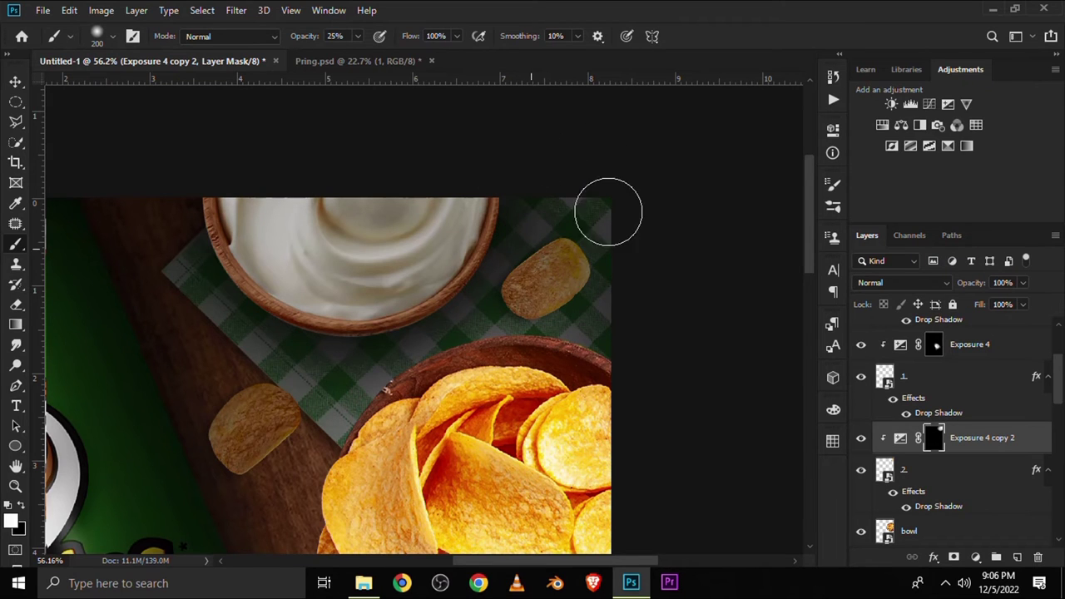
key(ctrl+0)
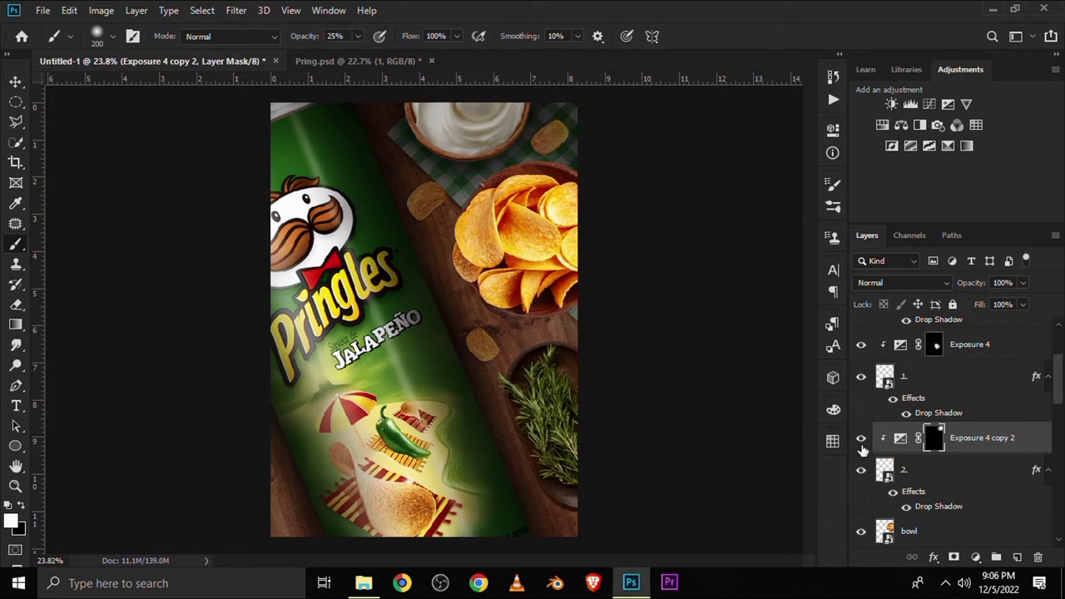
alt+scroll(562, 333, down, 1)
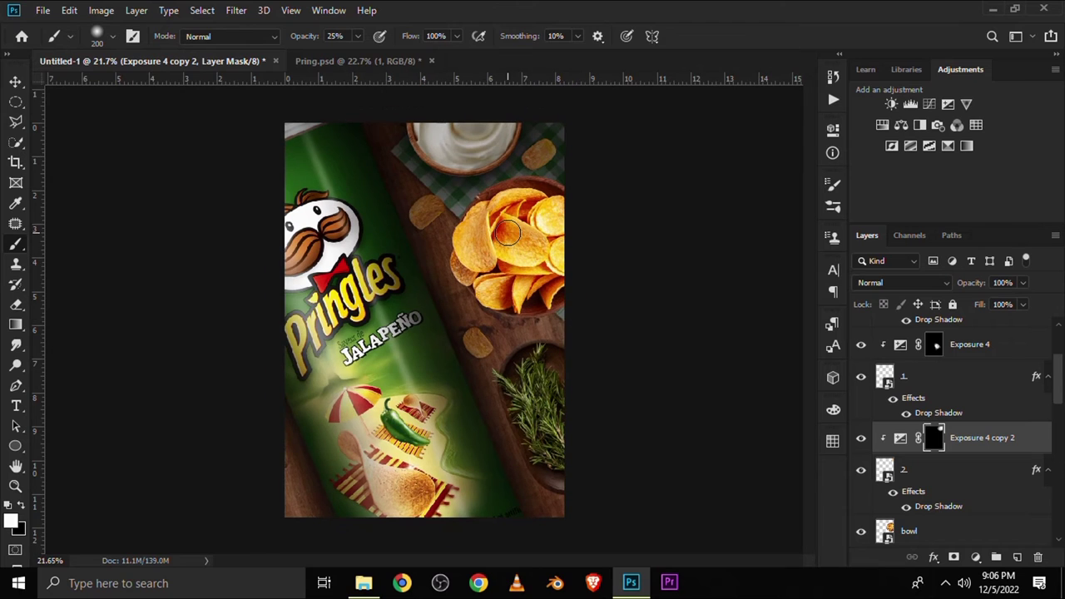
alt+scroll(508, 233, up, 1)
alt+scroll(510, 230, up, 1)
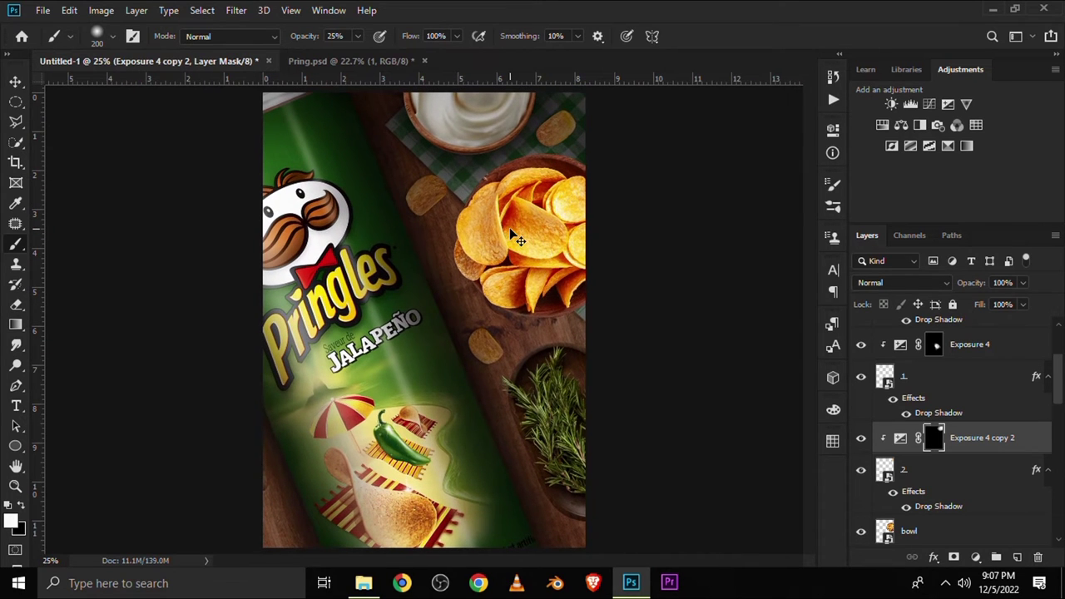
Step: Nudge the chip bowl layer slightly right and down
key(v)
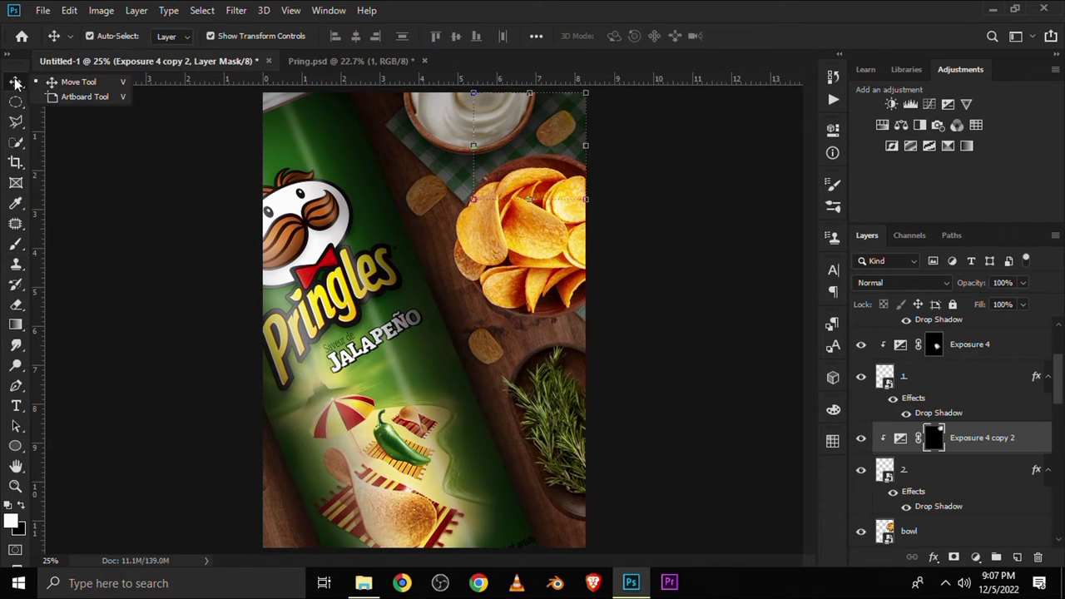
click(494, 224)
drag(536, 225, 546, 235)
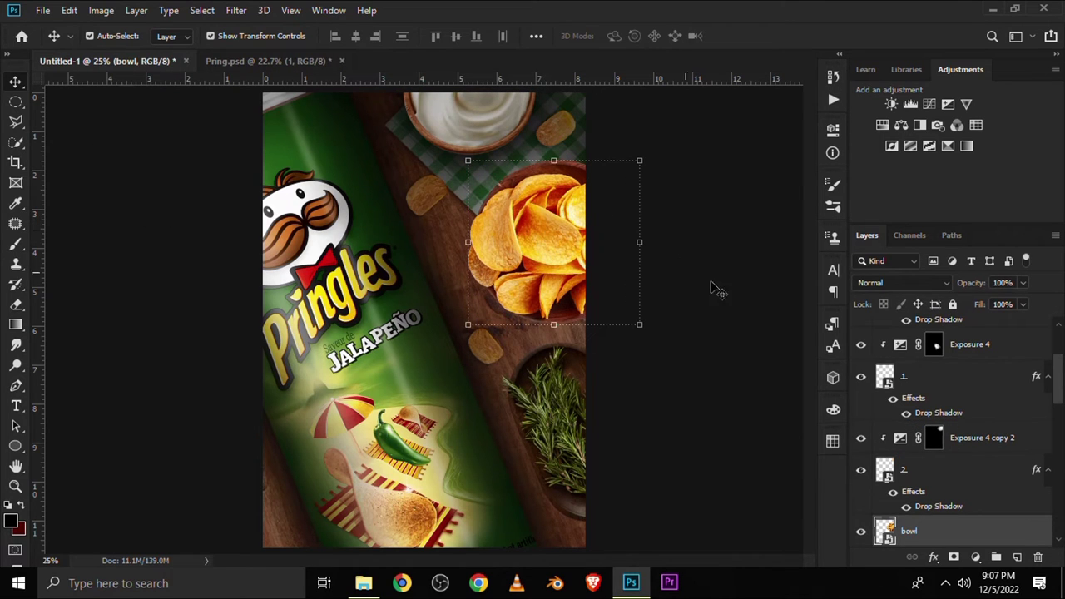
click(709, 289)
click(539, 265)
scroll(890, 524, down, 1)
click(861, 499)
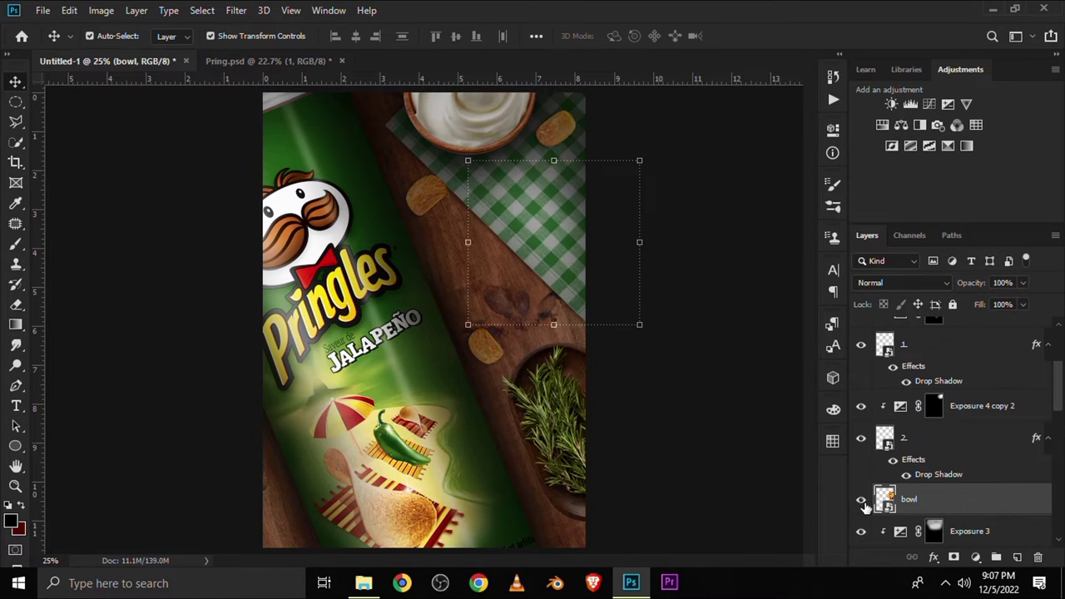
Step: Add an Exposure 5 adjustment at -3.67 clipped to the bowl, with its mask inverted to black
click(975, 556)
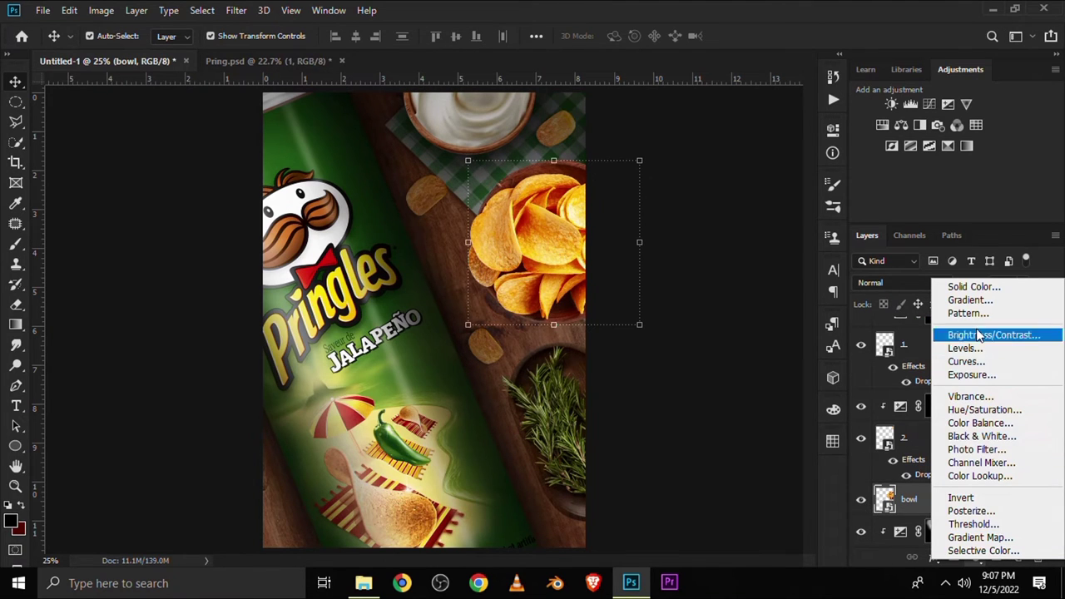
click(968, 374)
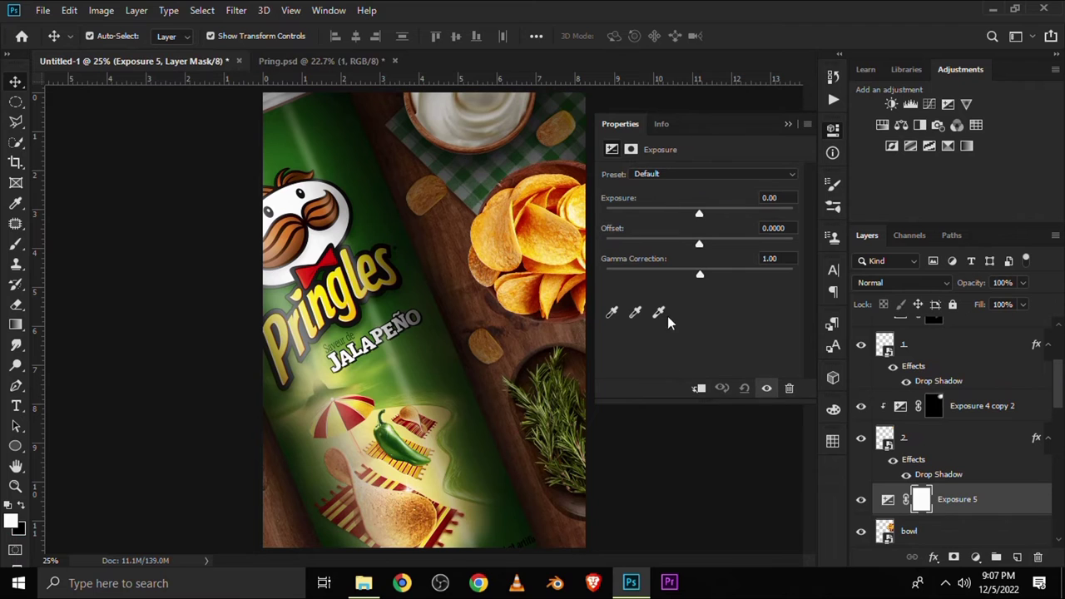
drag(698, 214, 638, 214)
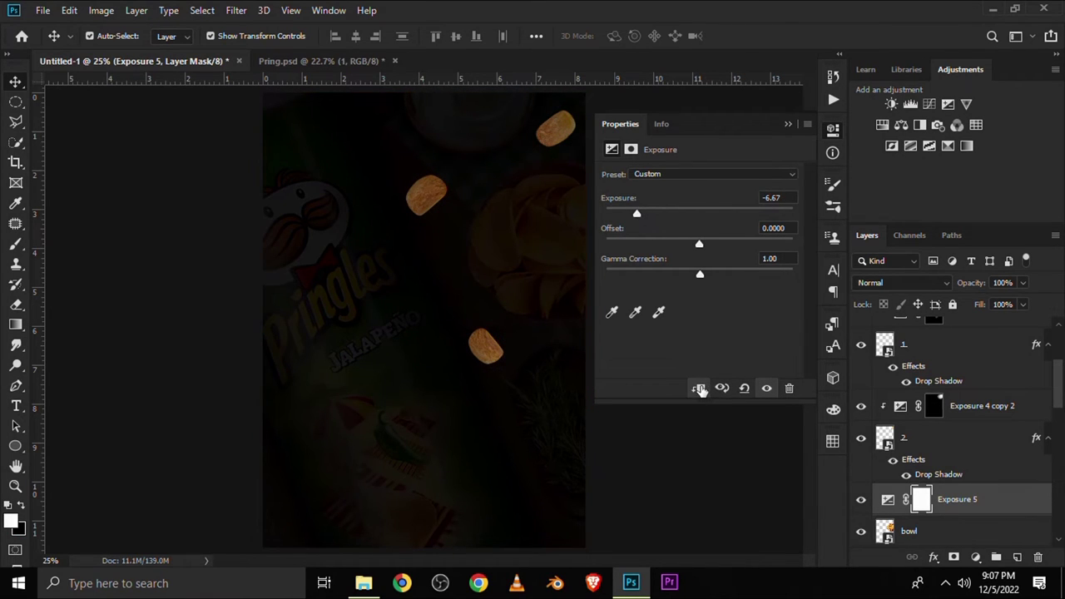
click(700, 389)
drag(637, 214, 649, 216)
click(788, 126)
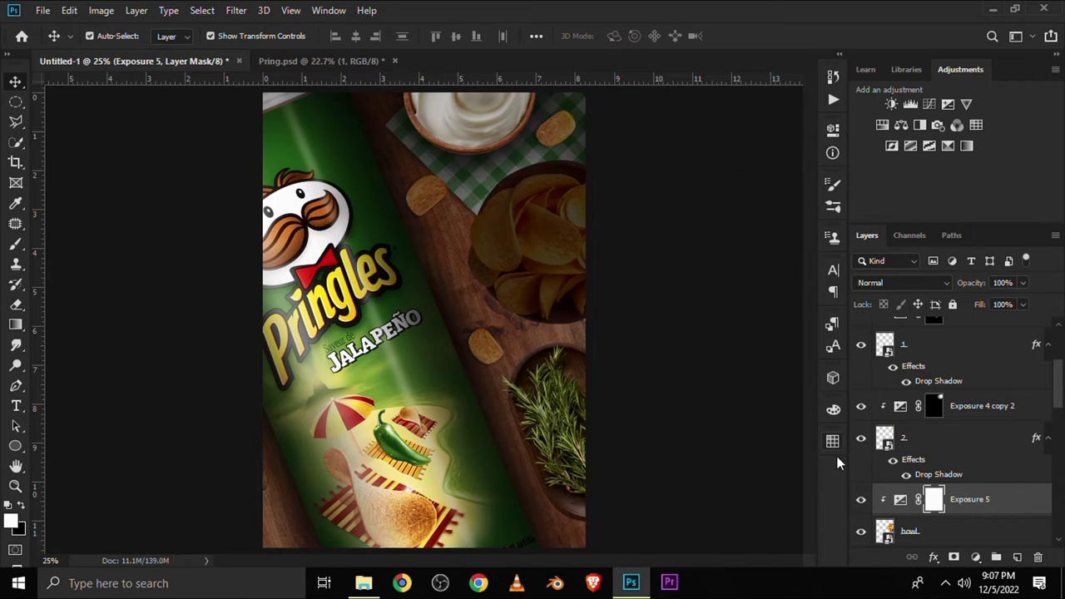
click(861, 498)
key(ctrl+i)
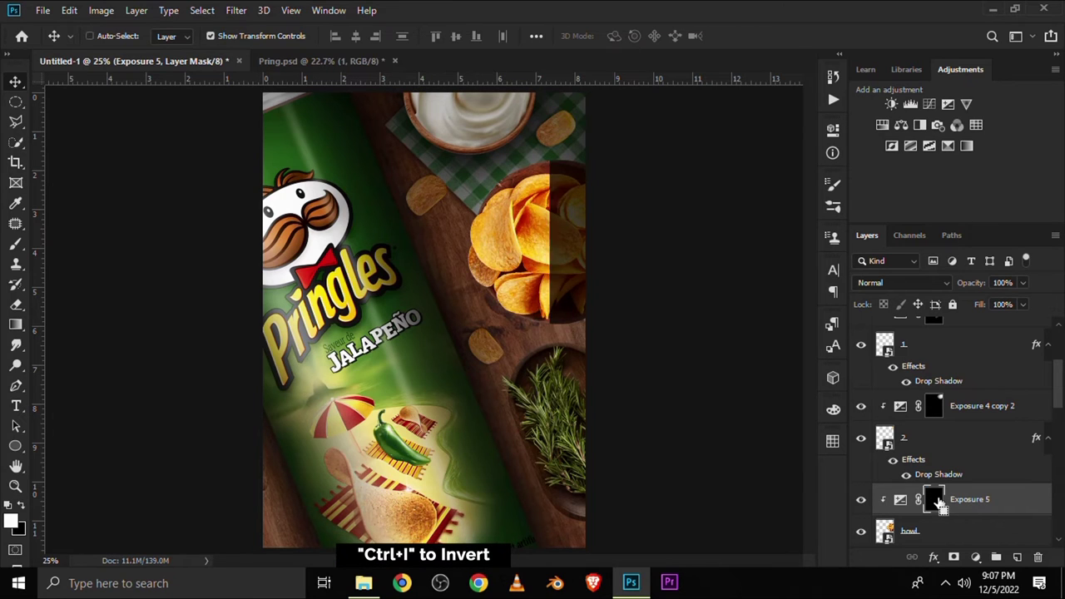
key(b)
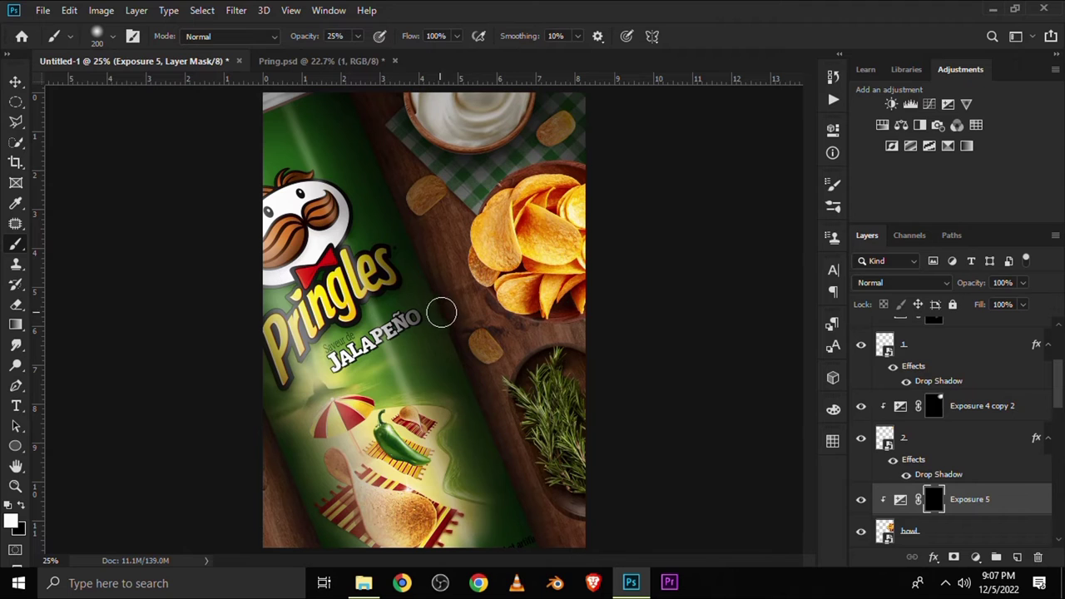
Step: Paint the Exposure 5 mask over the bowl and its chips at 58%, then 23%, brush opacity
scroll(537, 213, up, 2)
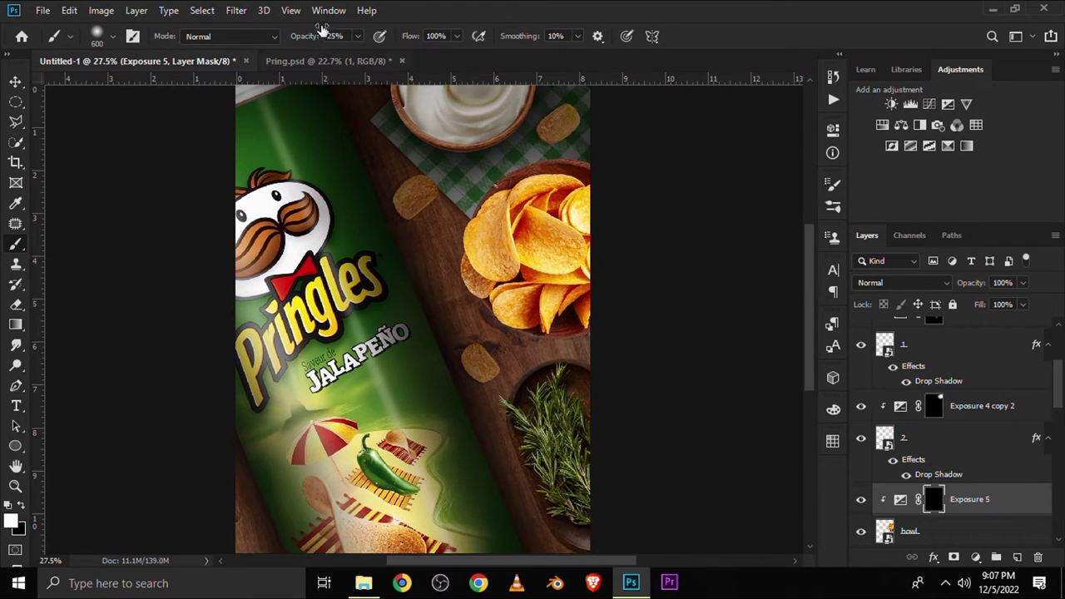
click(356, 37)
drag(587, 154, 592, 158)
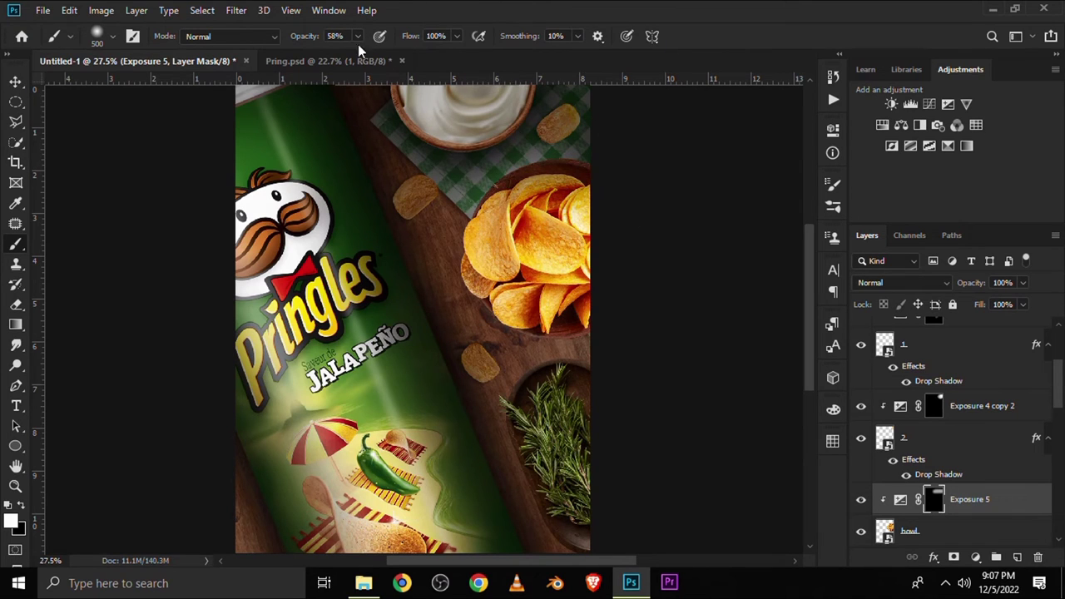
mouse_move(405, 273)
mouse_down()
mouse_move(503, 371)
mouse_move(509, 404)
mouse_move(588, 369)
mouse_move(551, 361)
mouse_up()
drag(450, 343, 441, 315)
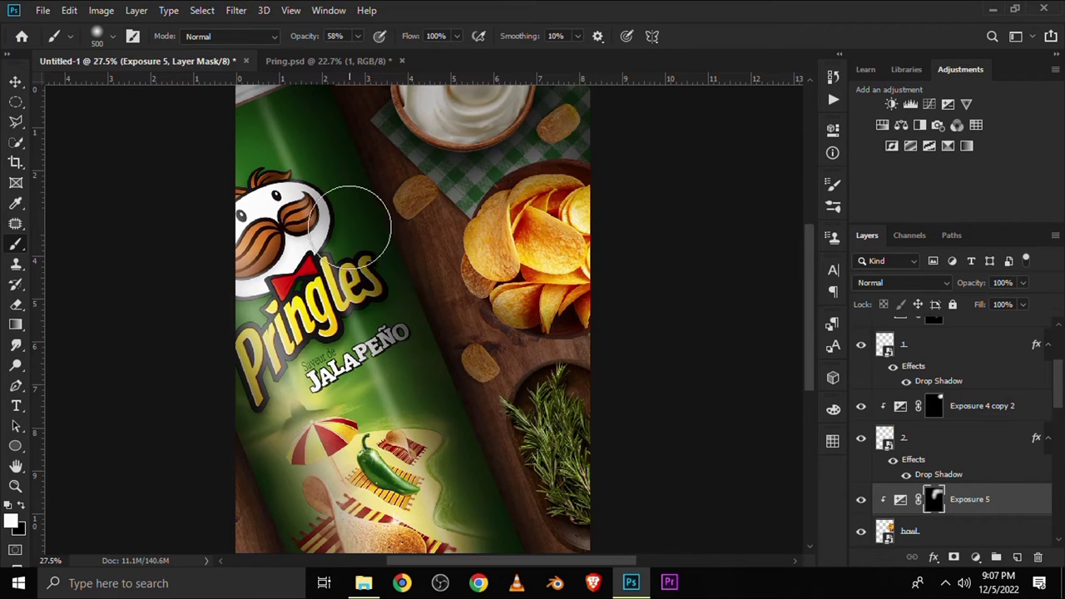
click(357, 36)
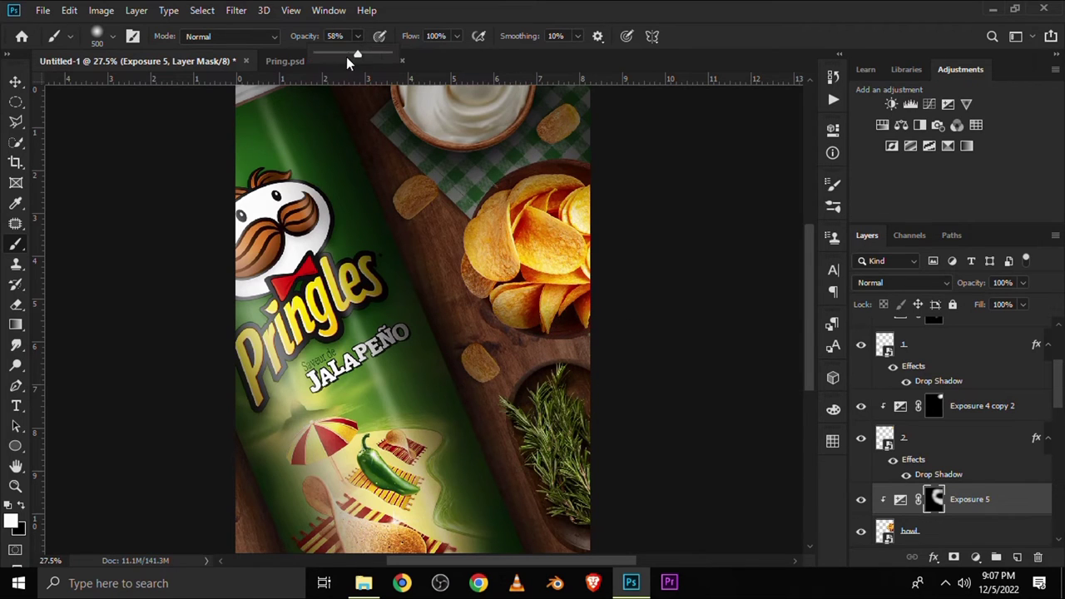
click(427, 10)
key(bracketleft)
scroll(475, 225, up, 3)
mouse_move(397, 246)
mouse_down()
mouse_move(600, 281)
mouse_move(666, 369)
mouse_up()
drag(604, 387, 548, 369)
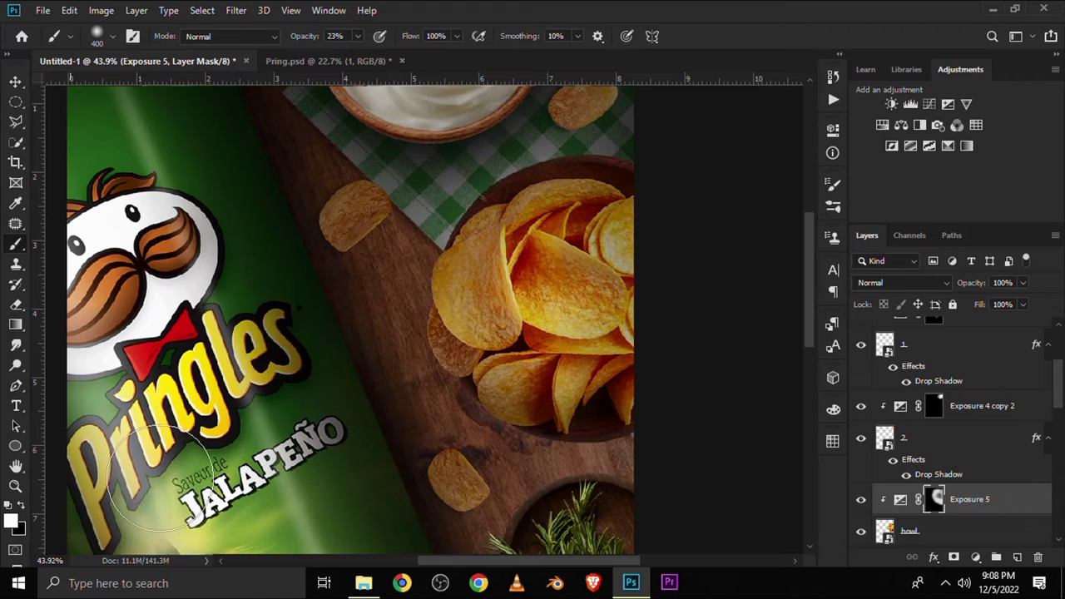
drag(595, 179, 650, 298)
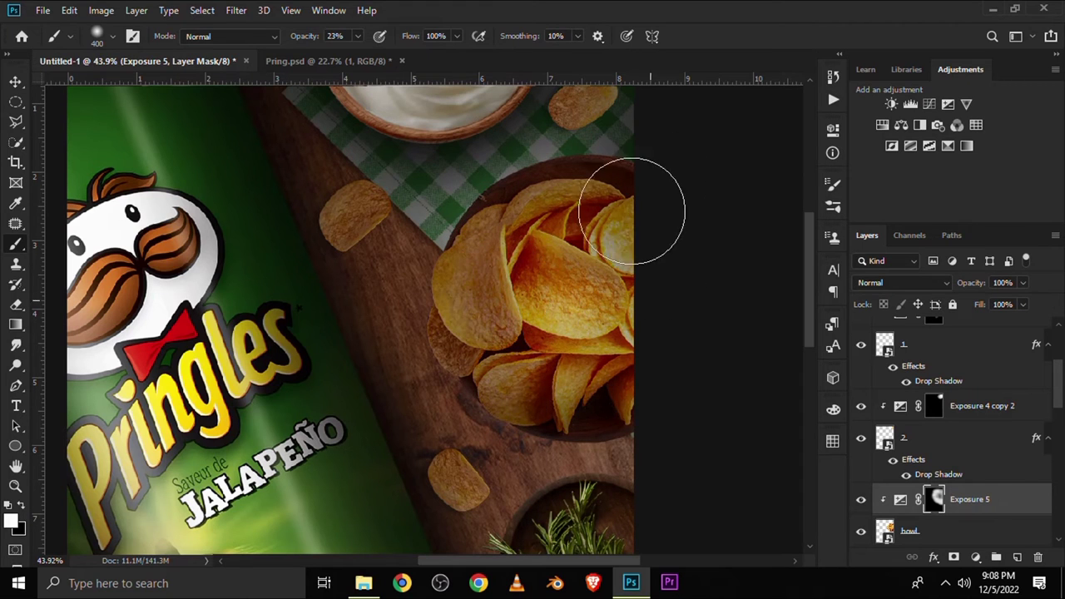
Step: Darken more chips at 18% brush opacity and lower Exposure 5 to 73% layer opacity
click(356, 37)
mouse_move(582, 214)
mouse_down()
mouse_move(563, 298)
mouse_move(566, 158)
mouse_move(552, 321)
mouse_up()
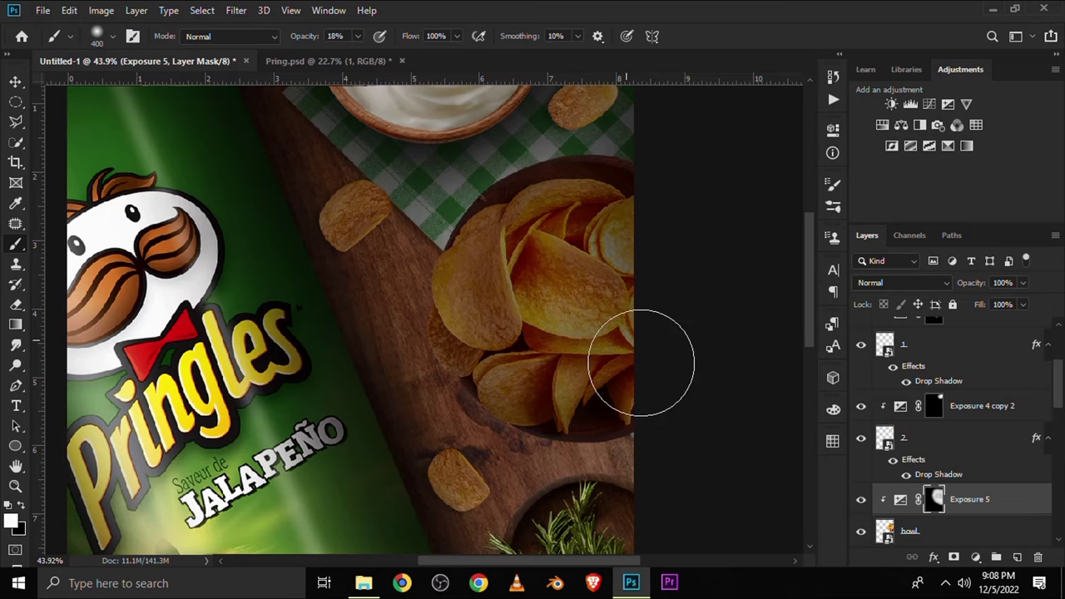
scroll(642, 333, down, 3)
scroll(575, 281, up, 1)
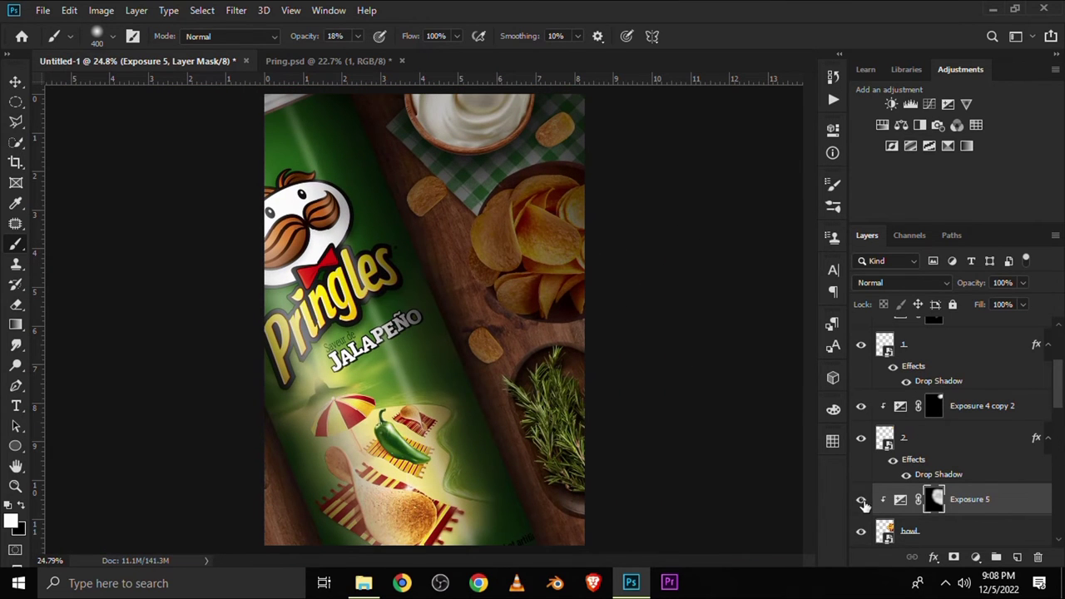
click(861, 499)
click(862, 500)
drag(1023, 303, 1011, 309)
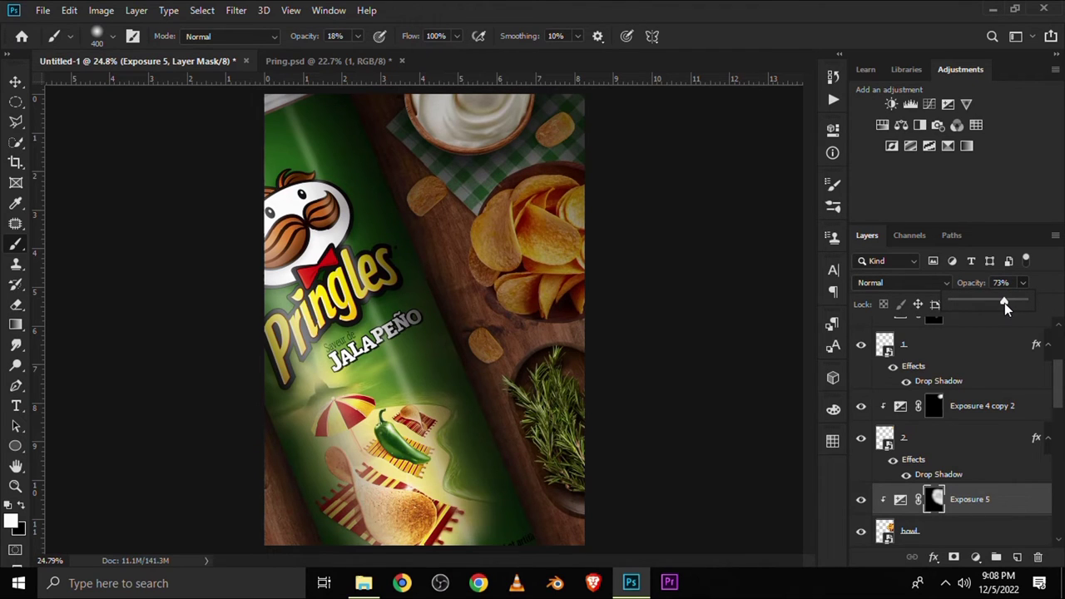
click(862, 499)
Step: Add a new Layer 5 above Exposure 3 and set the brush colour to black
click(862, 503)
scroll(865, 510, down, 2)
click(936, 473)
click(861, 467)
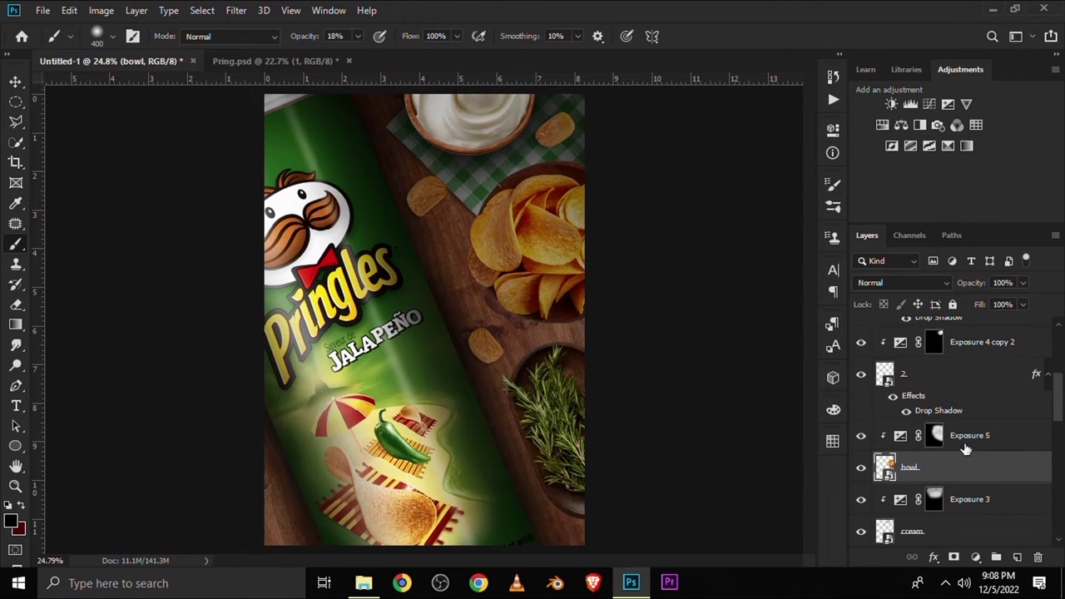
scroll(998, 450, down, 1)
click(991, 471)
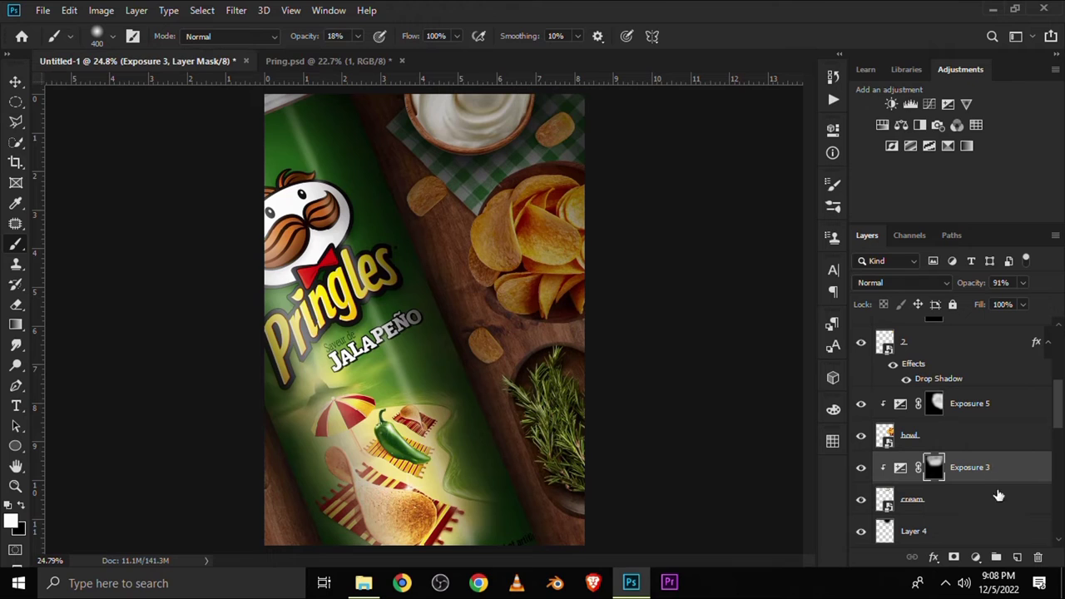
click(1018, 558)
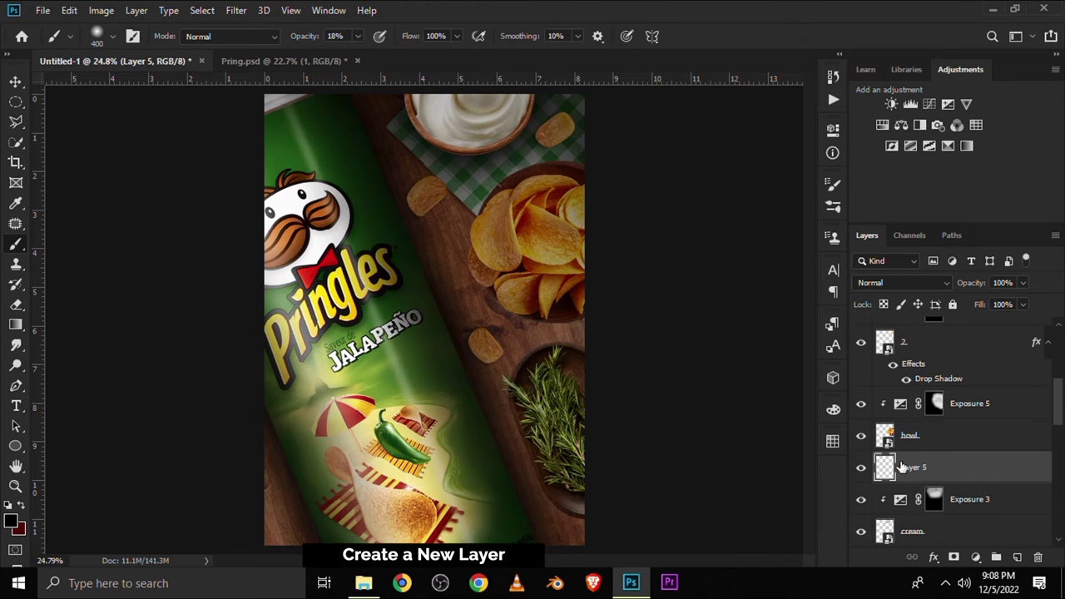
right_click(15, 243)
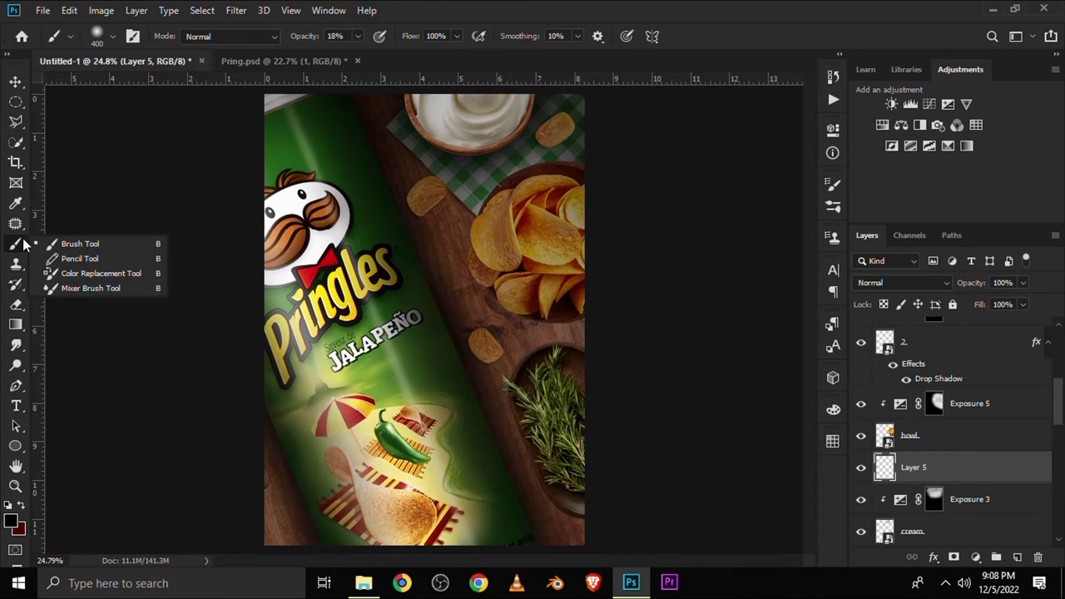
click(46, 247)
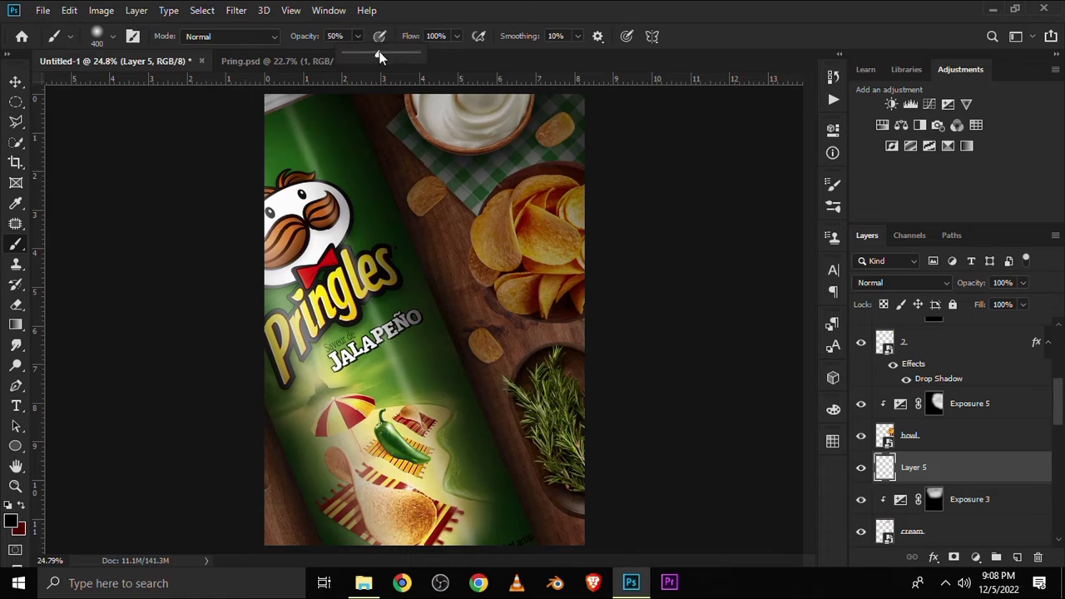
click(11, 521)
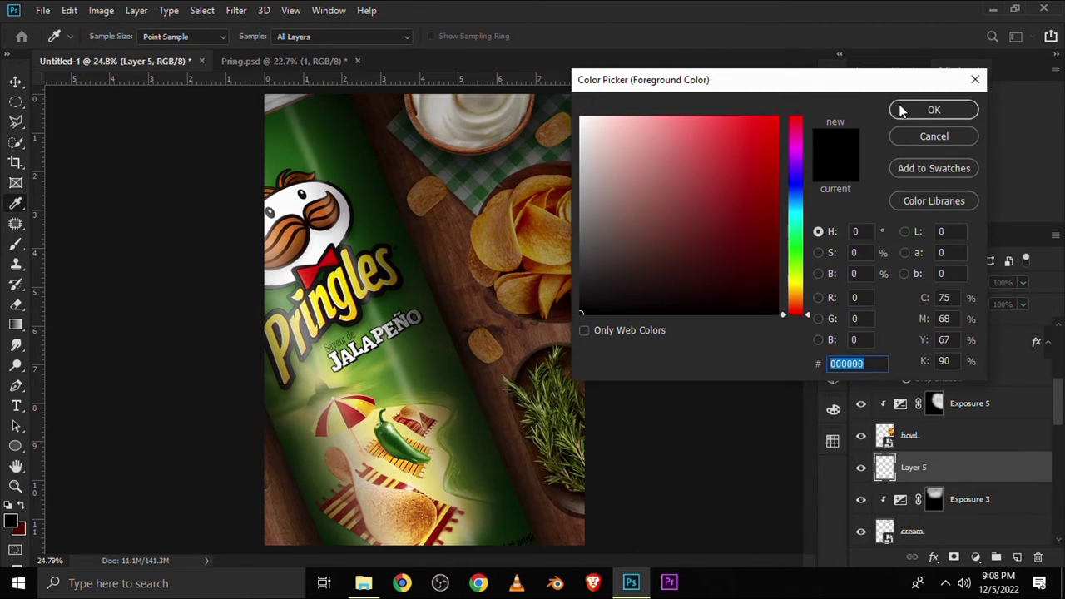
click(902, 111)
Step: Dab a soft black shadow around the chip bowl with a 1000–900 px brush
key(bracketright)
key(bracketright)
key(bracketright)
key(bracketright)
key(bracketright)
key(bracketright)
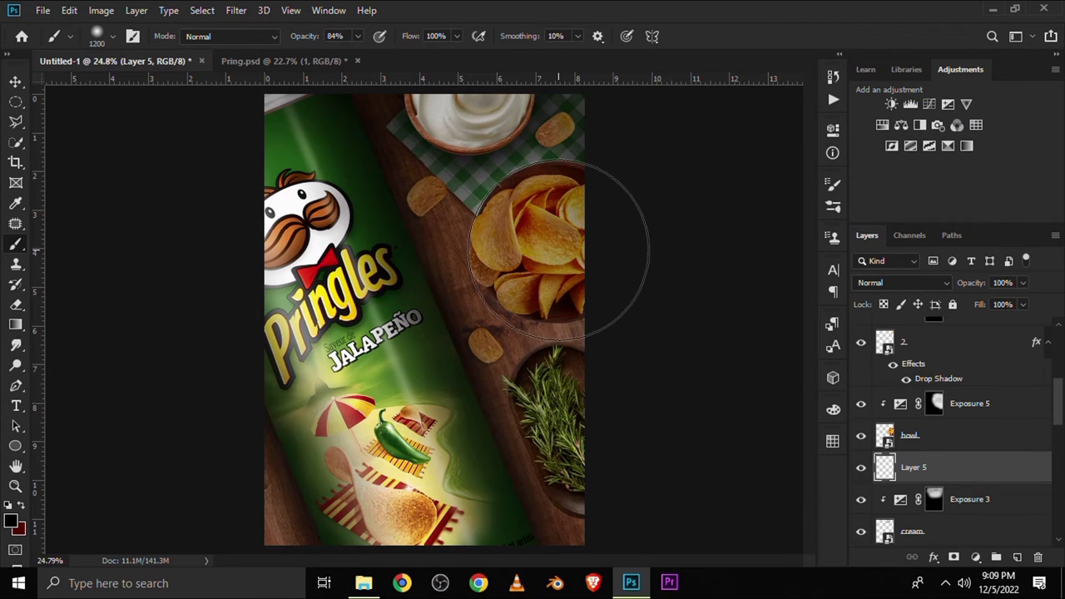
key(bracketleft)
drag(555, 244, 580, 247)
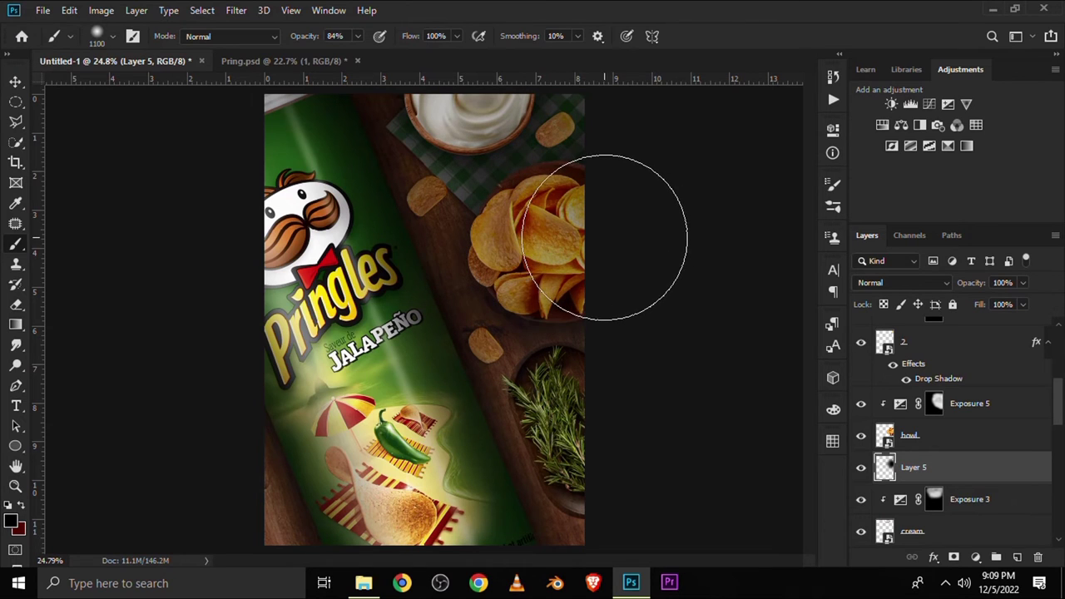
key(ctrl+z)
key(ctrl+z)
key(ctrl+z)
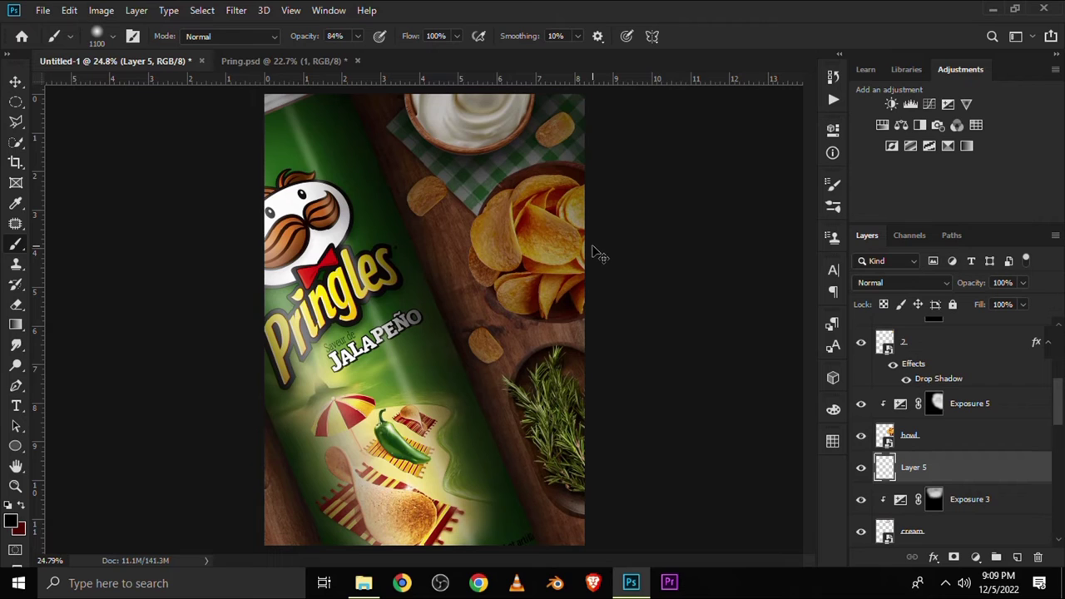
key(bracketleft)
click(551, 243)
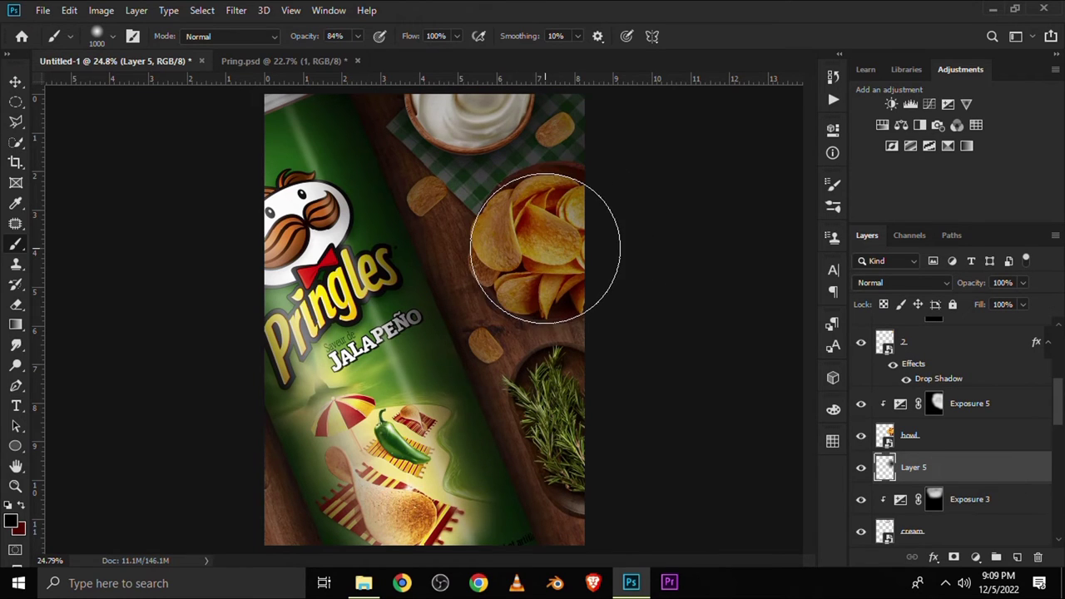
key(bracketleft)
click(547, 247)
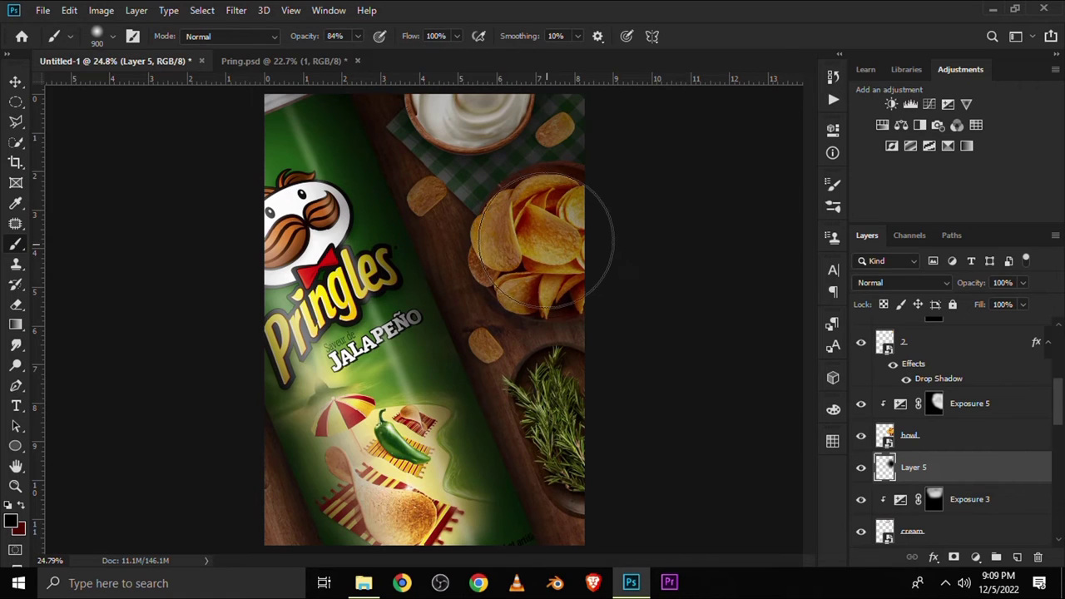
key(bracketleft)
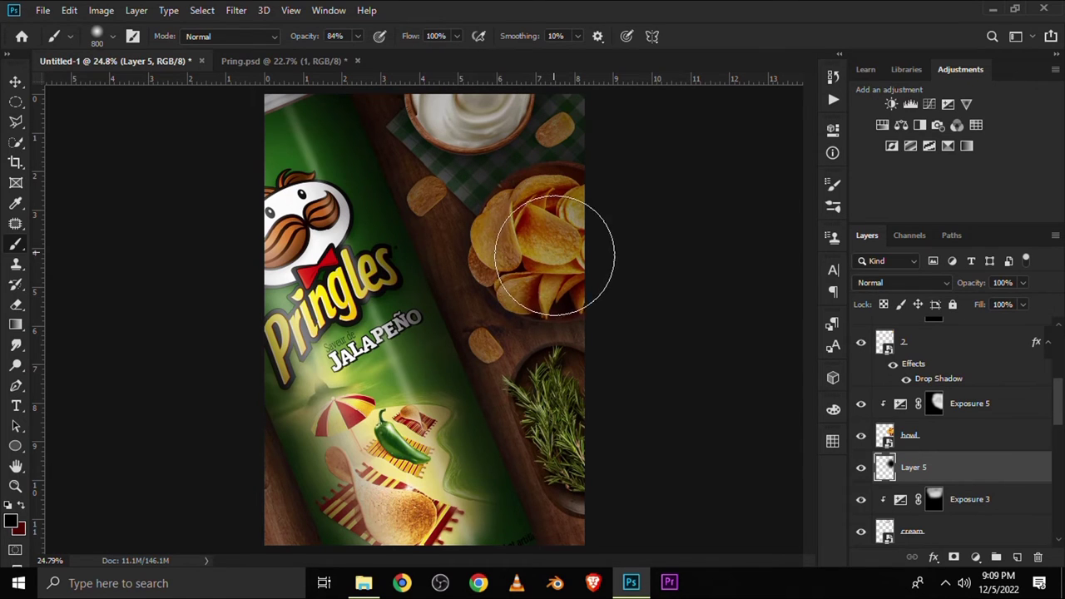
key(ctrl+z)
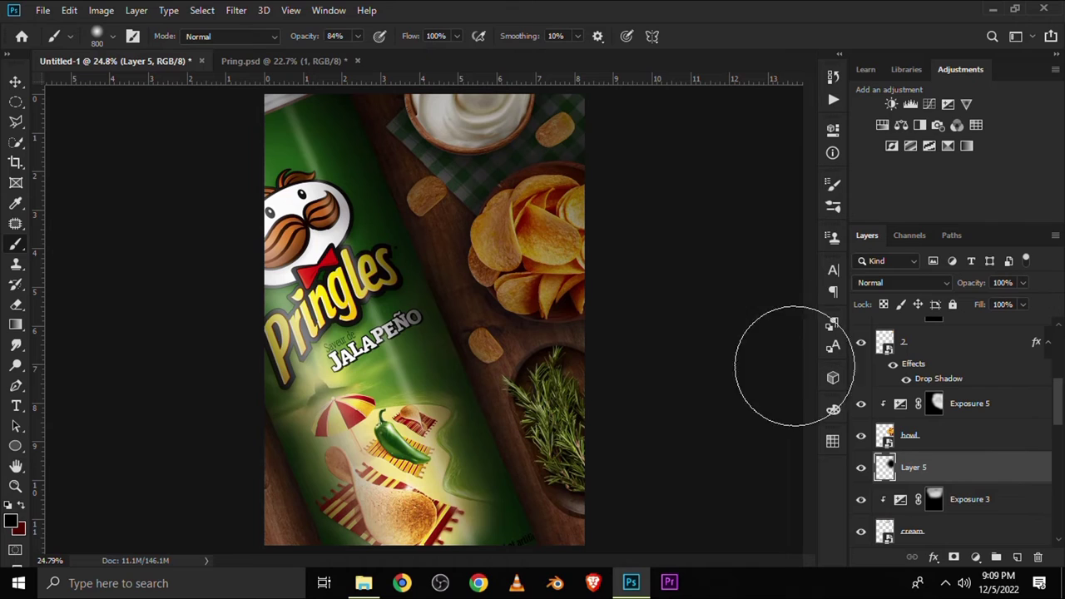
click(860, 468)
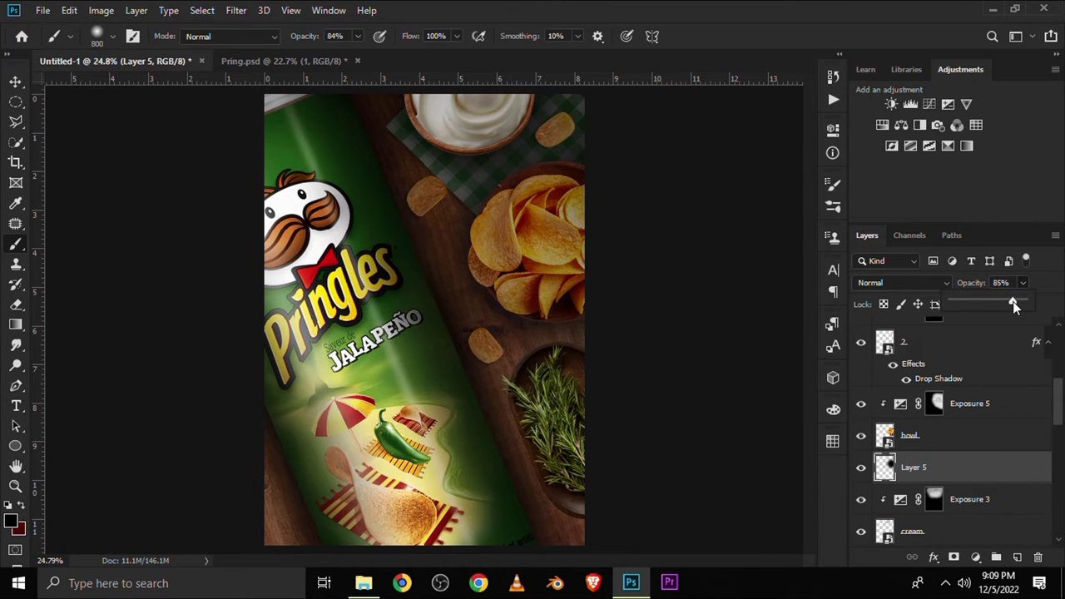
click(17, 81)
click(175, 282)
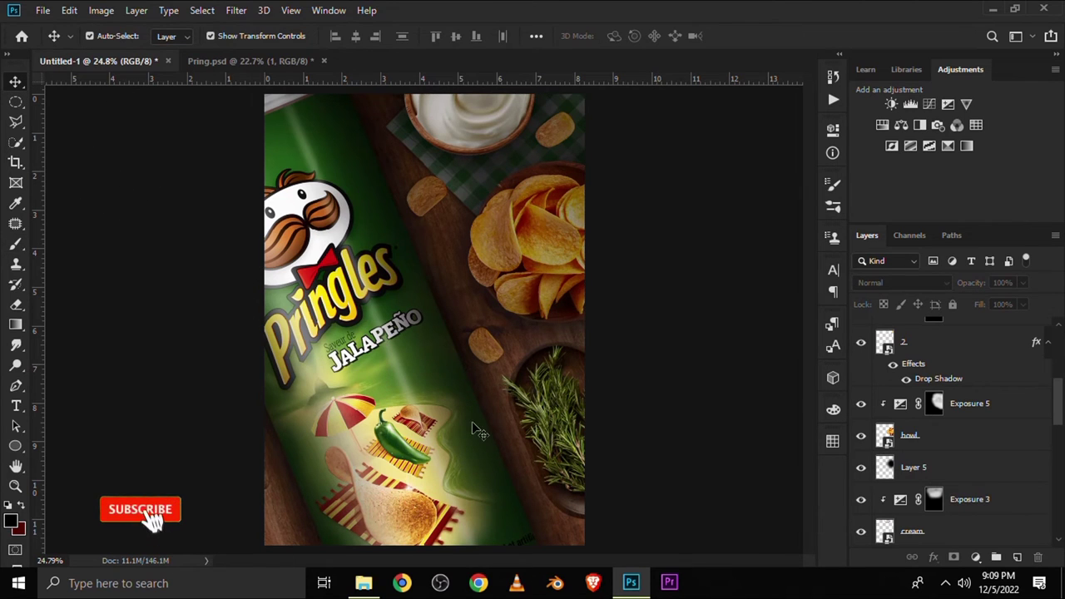
Step: Add an Exposure 6 adjustment of -2.78 clipped to the leaf layer, with its mask inverted
scroll(566, 435, down, 1)
scroll(570, 434, up, 1)
click(583, 435)
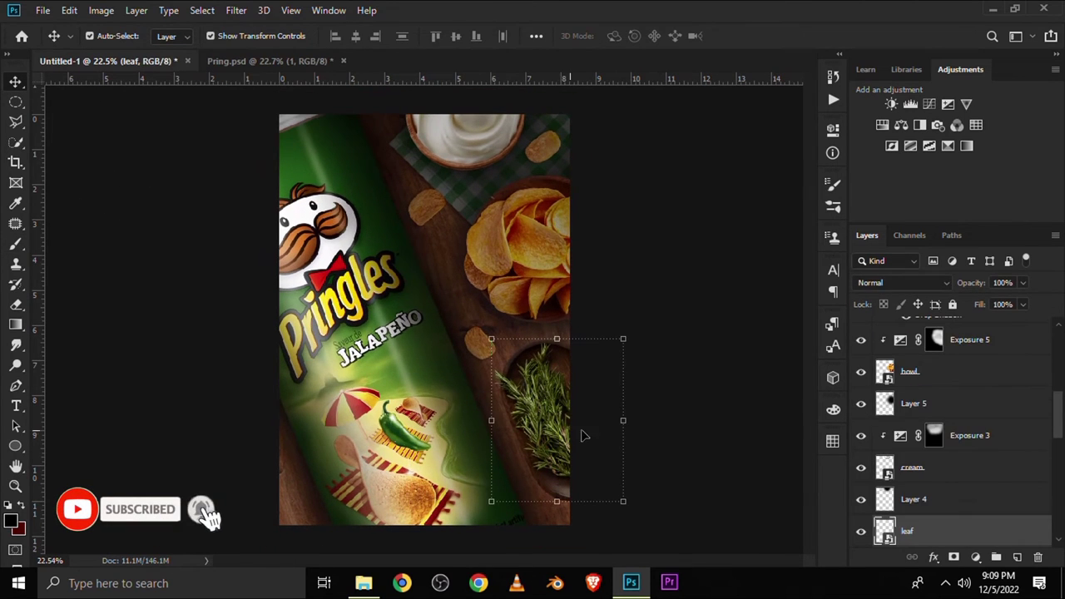
click(862, 533)
scroll(949, 496, down, 2)
click(979, 558)
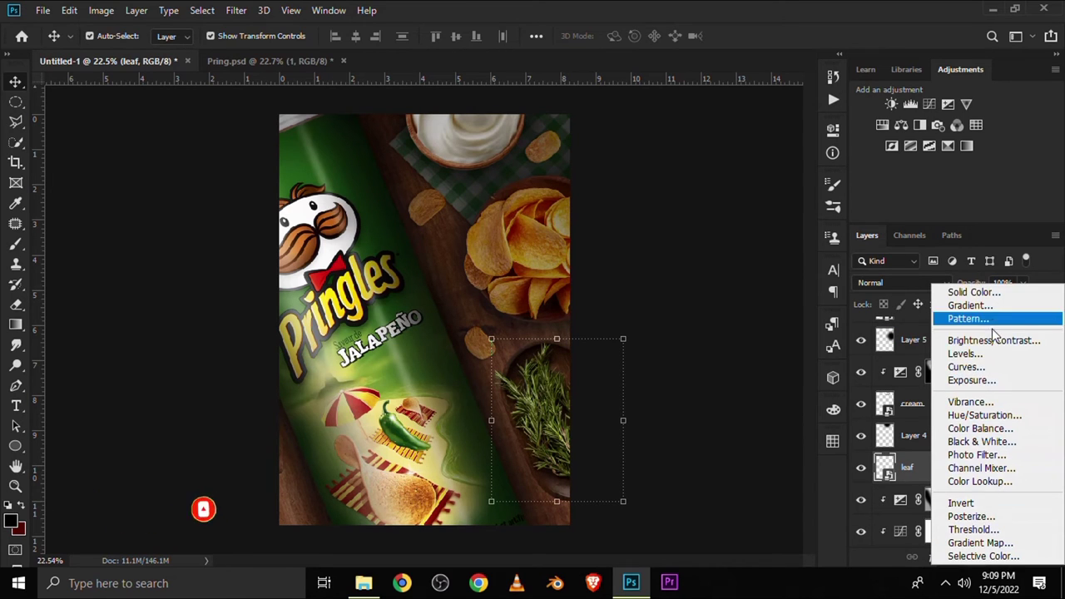
click(966, 378)
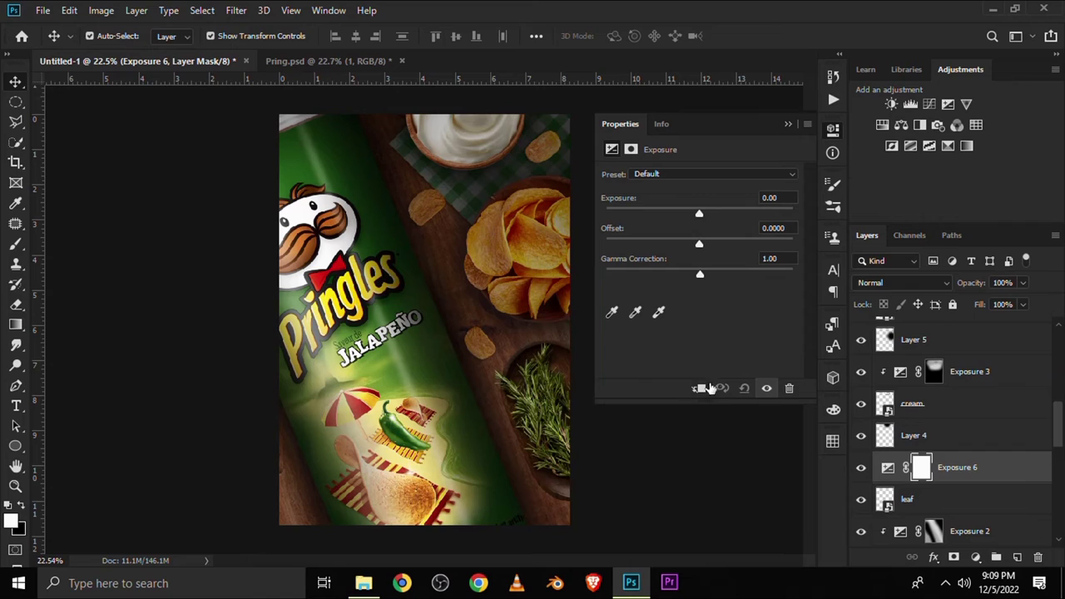
click(699, 389)
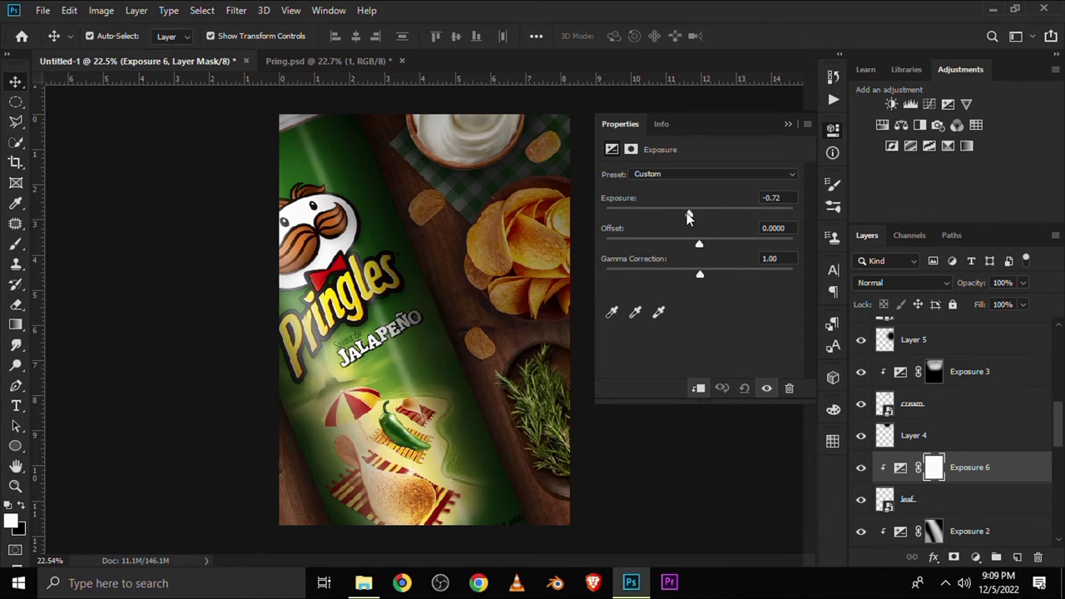
drag(689, 217, 678, 214)
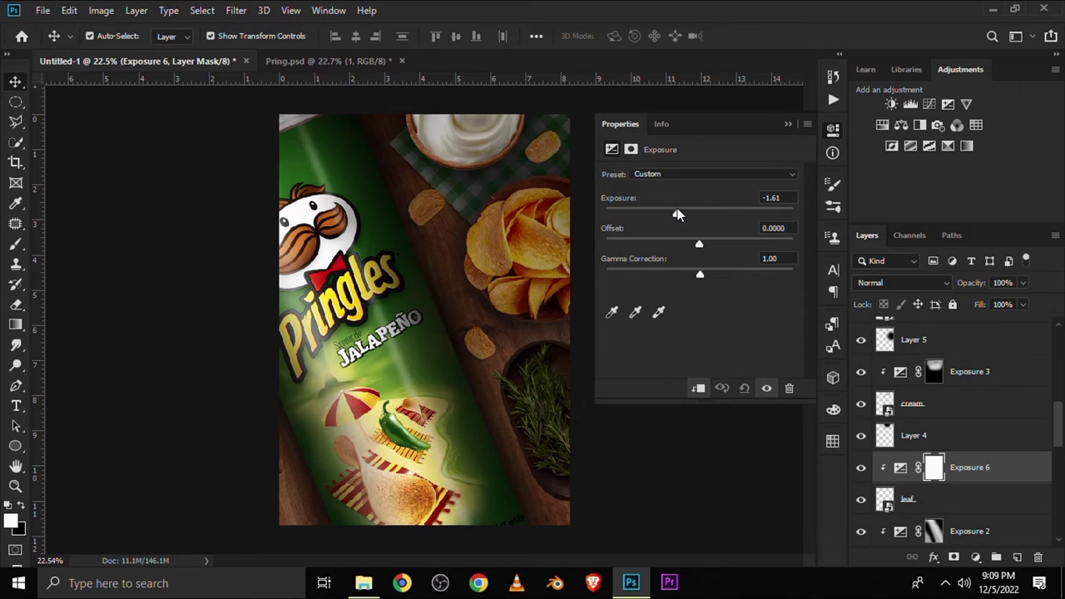
drag(673, 214, 661, 214)
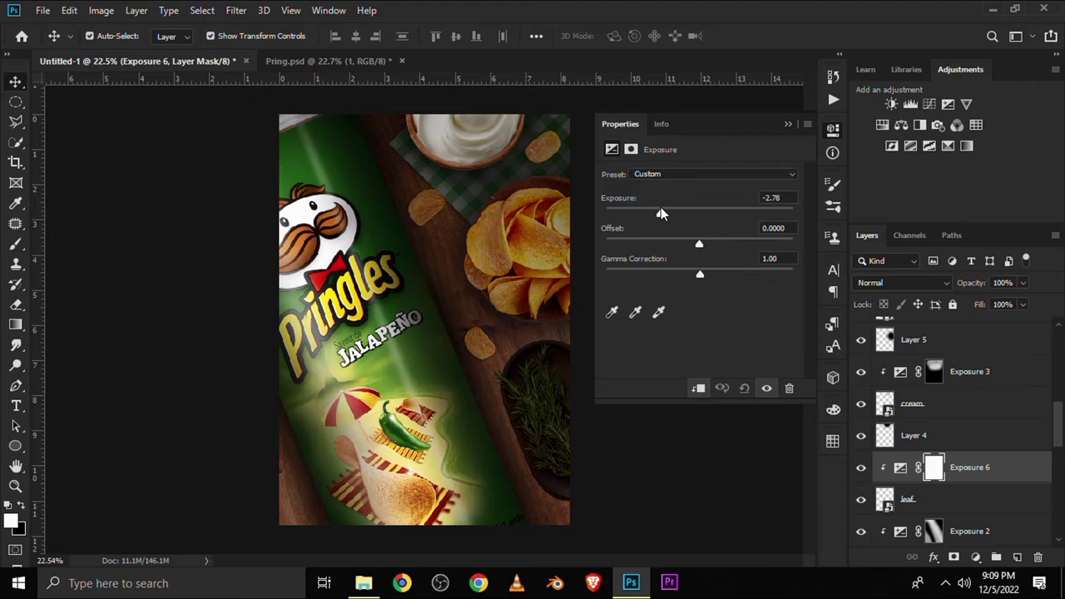
click(788, 124)
click(861, 468)
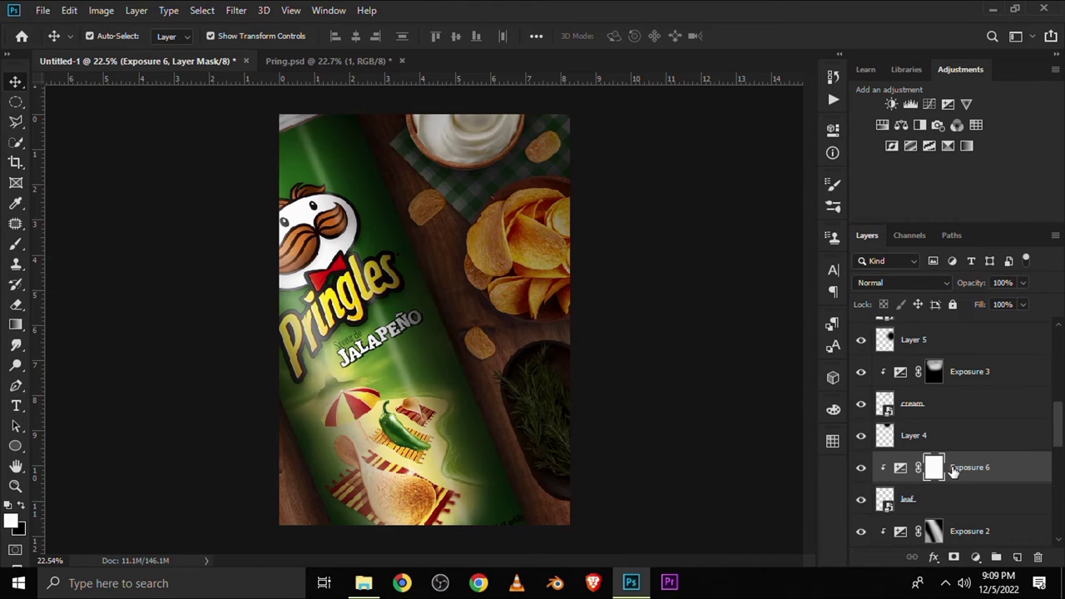
key(ctrl+i)
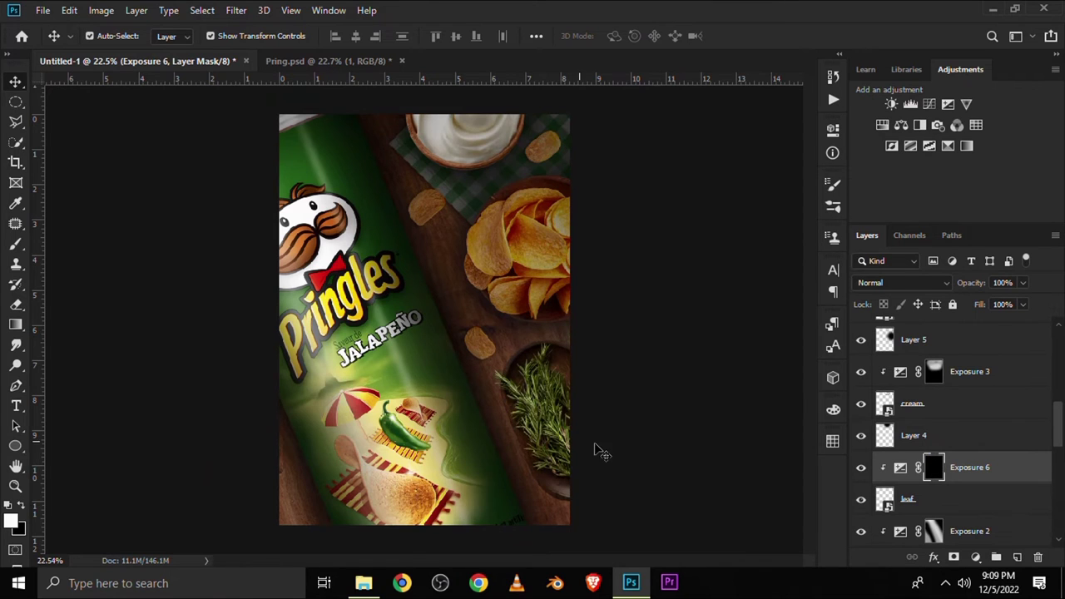
Step: Paint the darkening onto the rosemary and its bowl with a smaller soft brush near 25% opacity
scroll(602, 452, up, 2)
key(b)
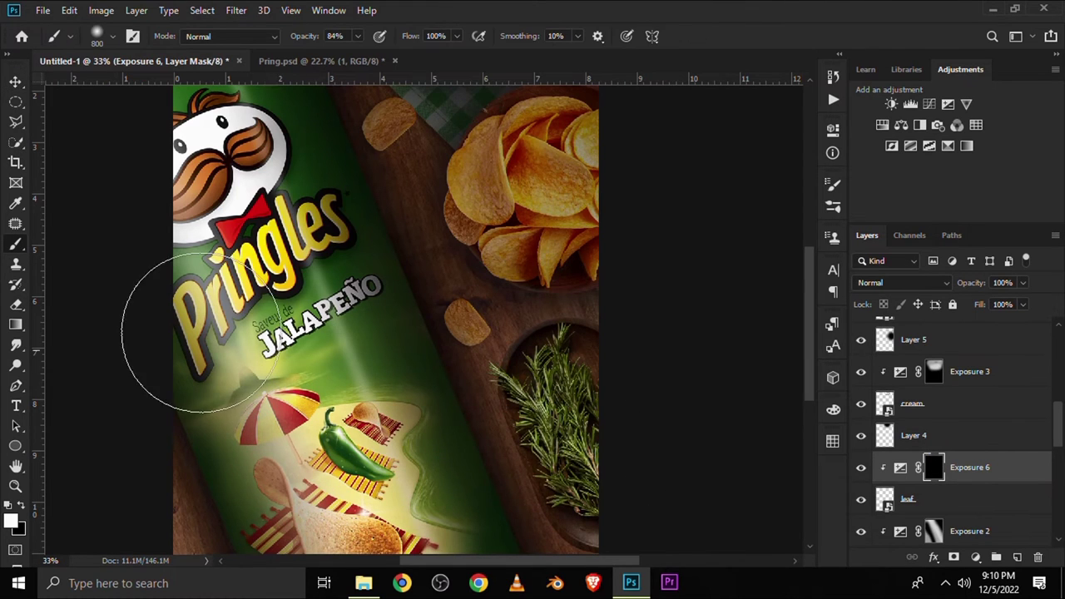
right_click(15, 244)
click(69, 248)
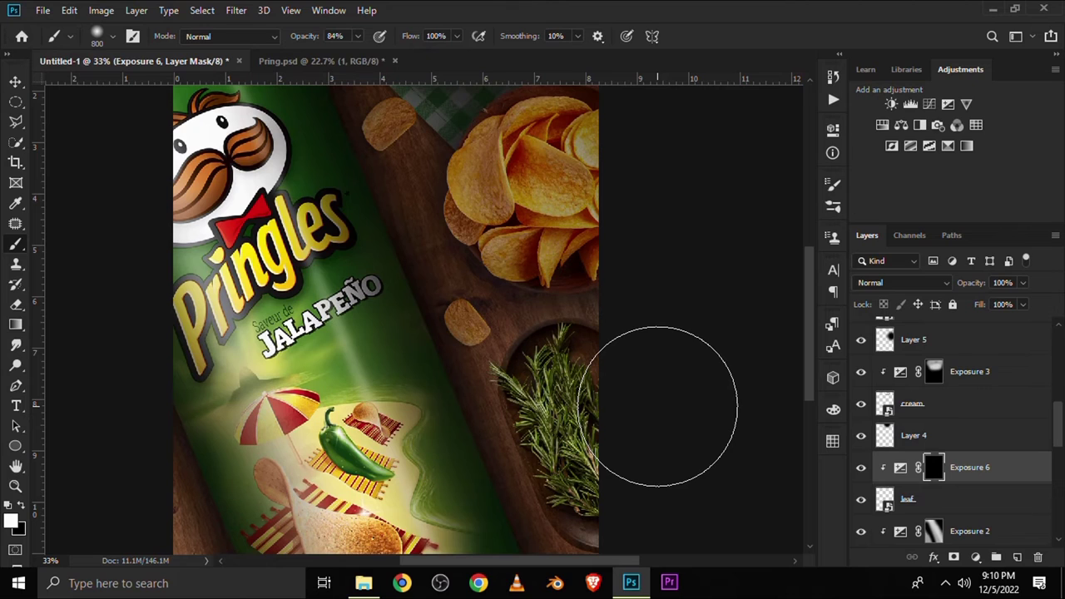
key(bracketleft)
key(bracketleft)
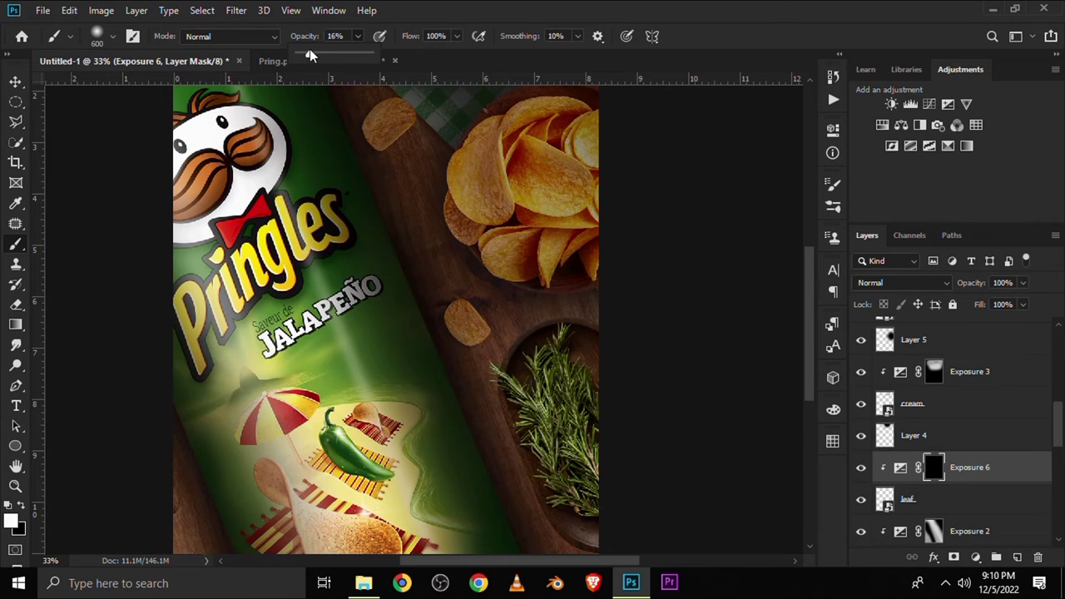
drag(310, 54, 305, 54)
scroll(499, 316, down, 2)
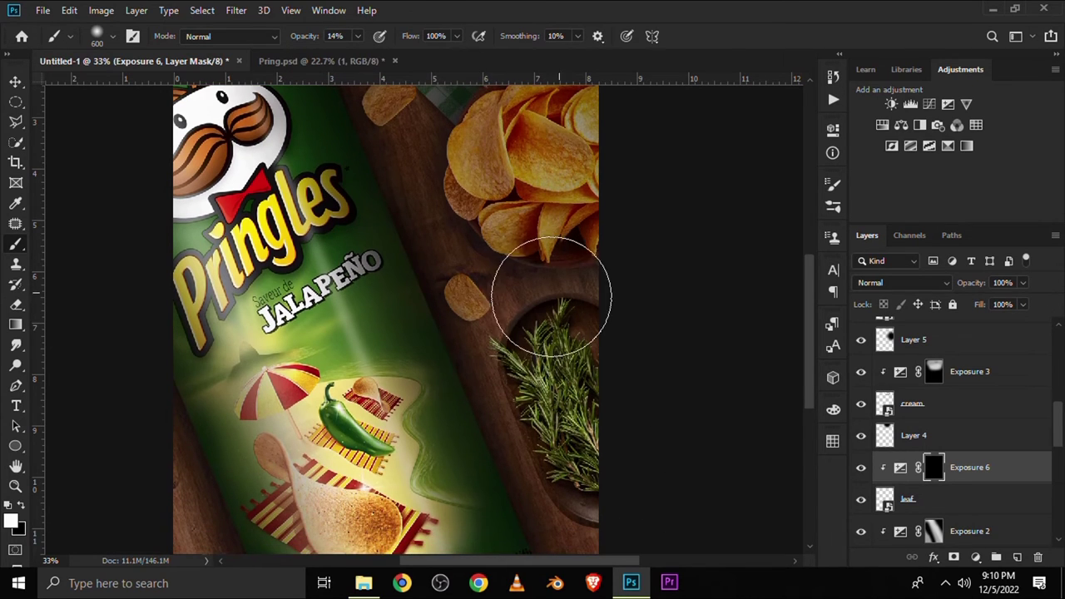
scroll(599, 241, down, 1)
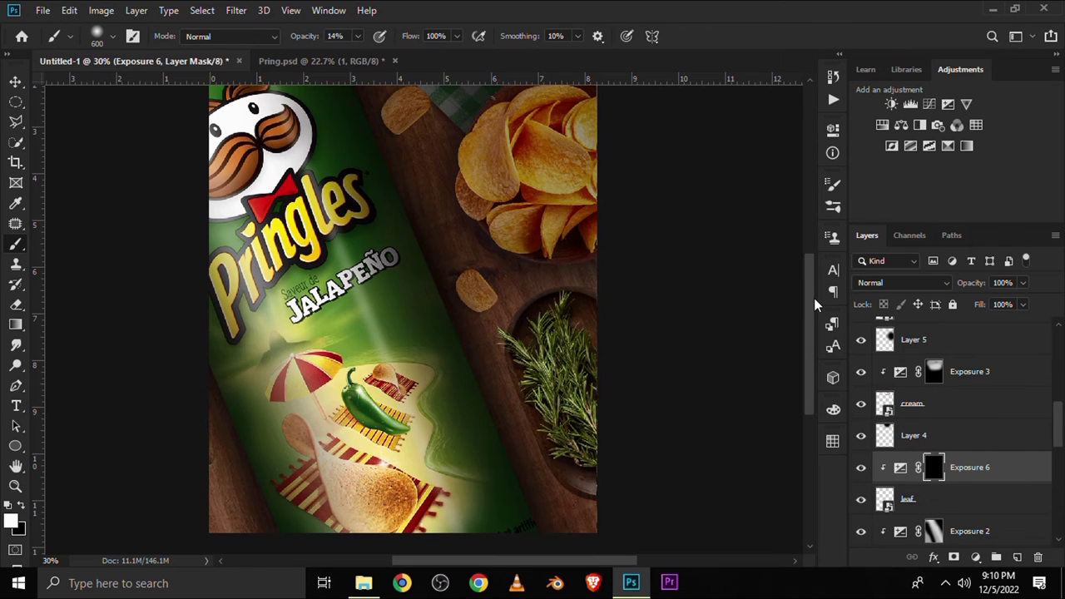
drag(814, 298, 741, 340)
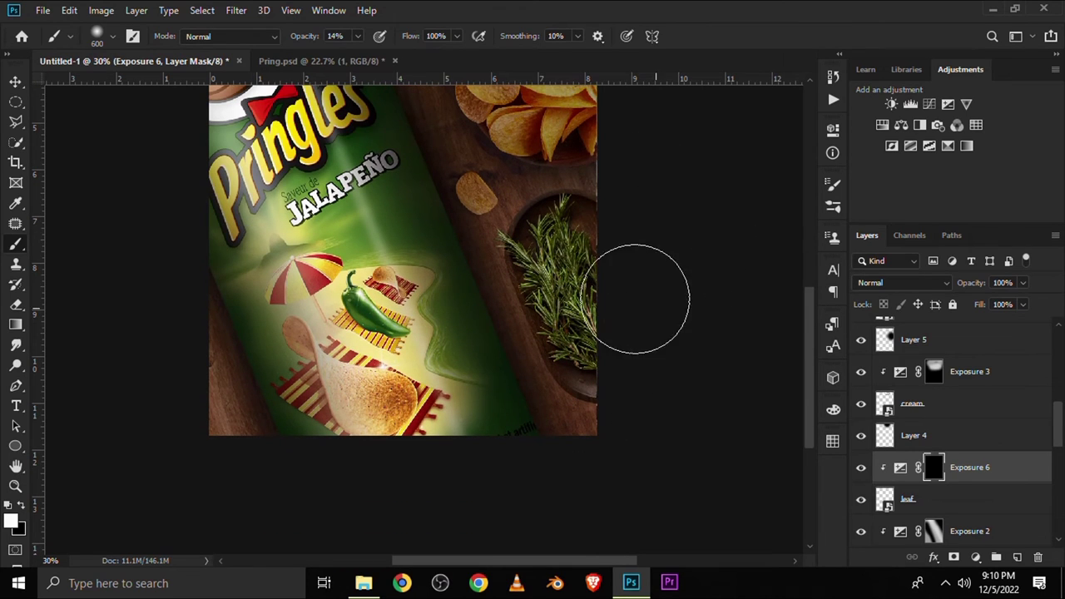
drag(608, 268, 613, 275)
drag(530, 330, 585, 333)
drag(367, 59, 368, 58)
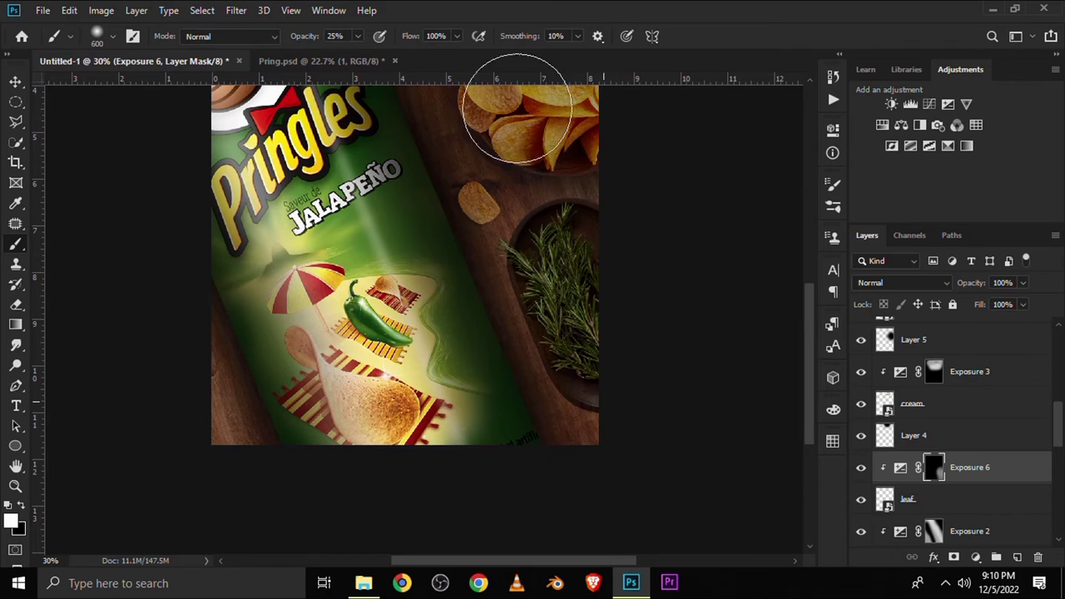
Step: Check the rosemary darkening by toggling the leaf layer's visibility off and on
click(860, 469)
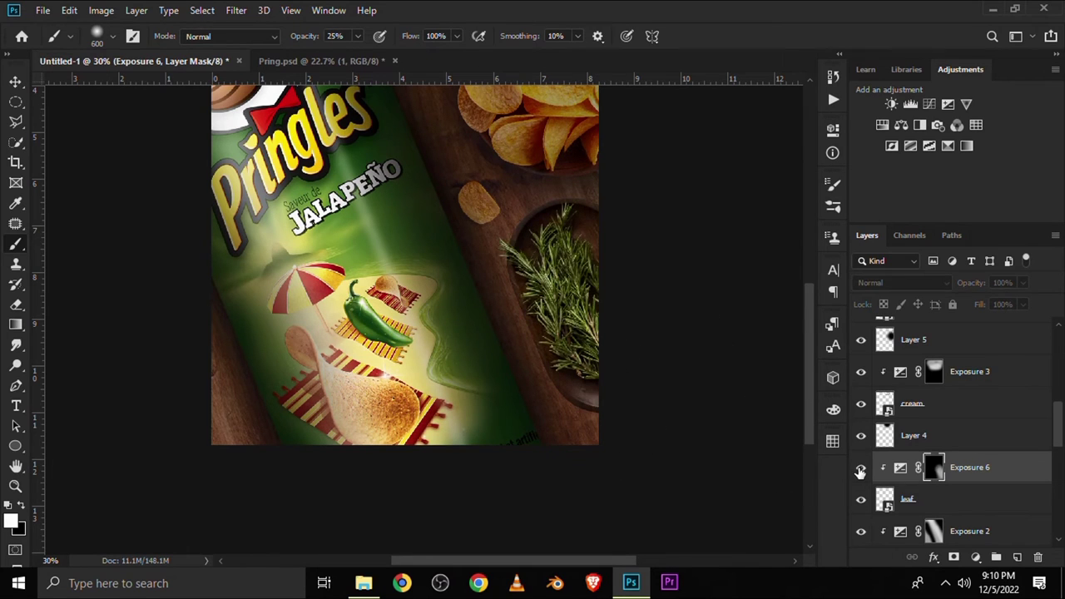
scroll(591, 358, down, 1)
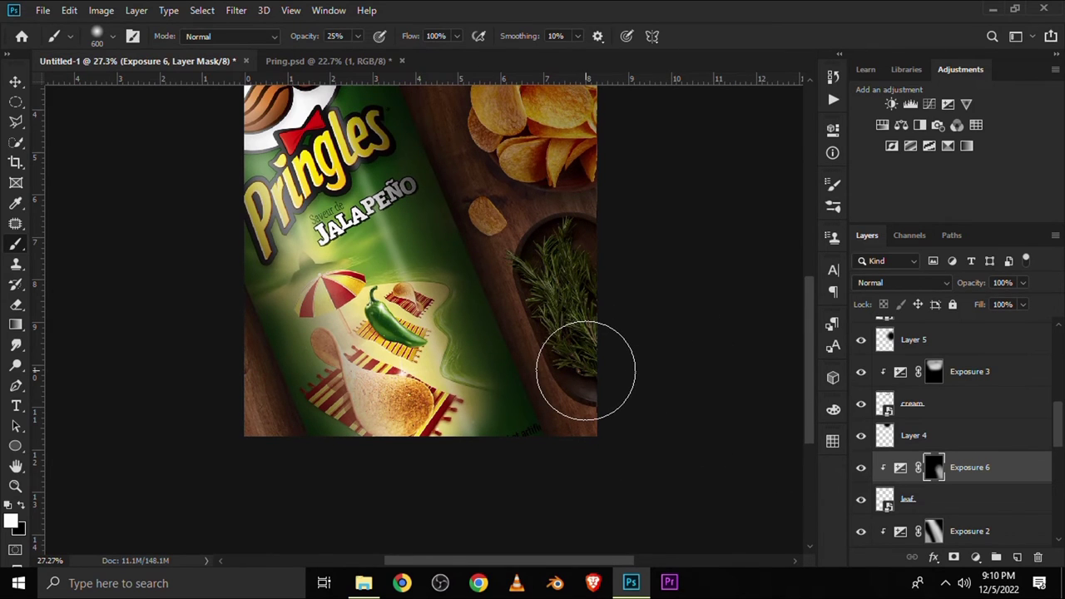
scroll(865, 467, down, 1)
click(885, 469)
click(861, 468)
scroll(985, 462, down, 1)
click(984, 469)
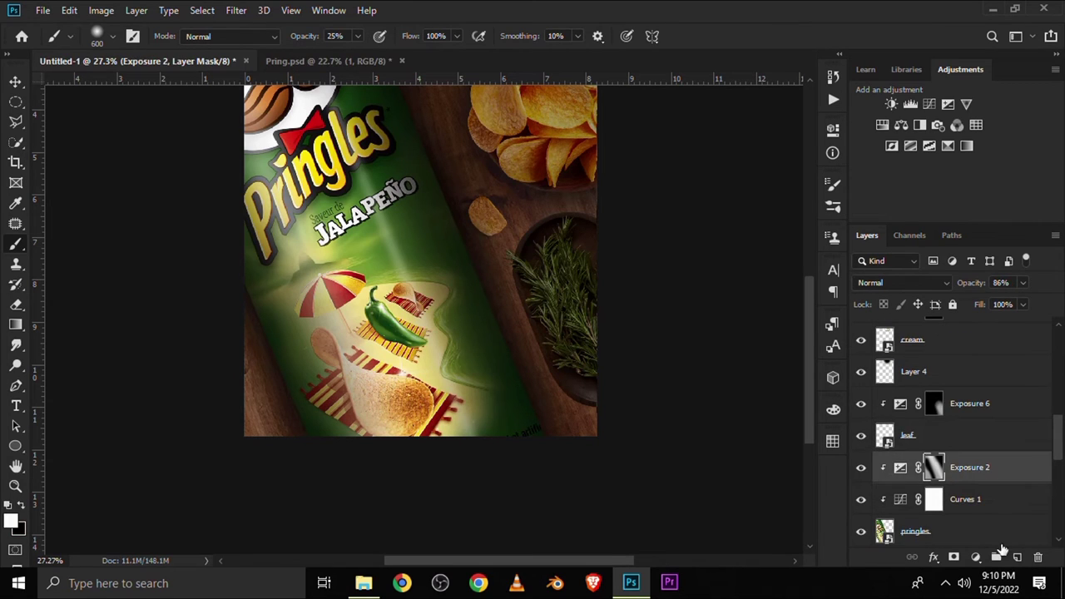
Step: Add a new Layer 6 above Exposure 2 and set a black brush at 73% opacity
click(1016, 557)
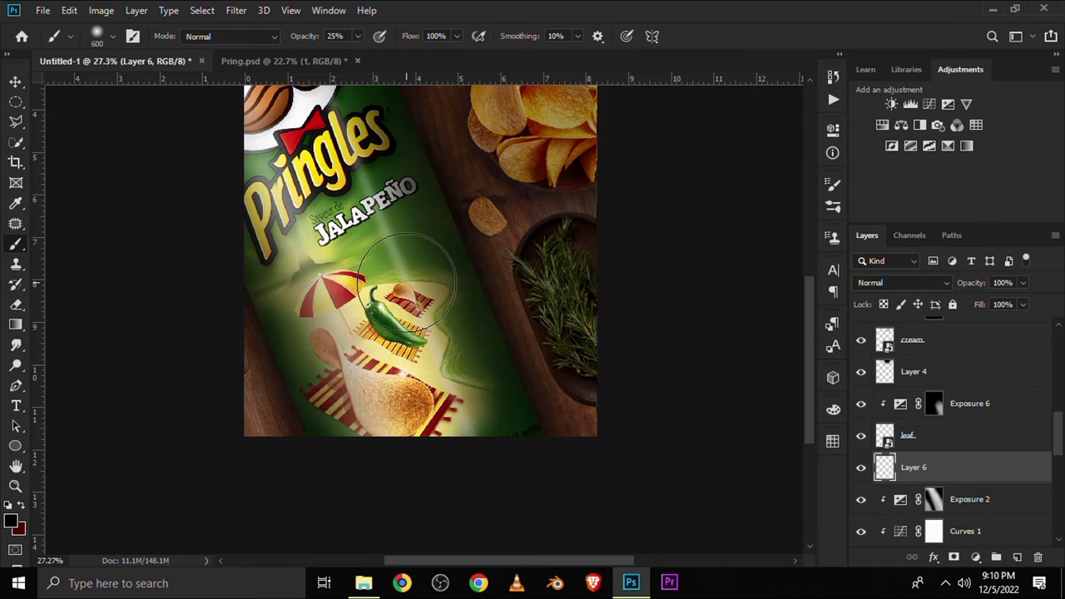
right_click(11, 248)
click(79, 246)
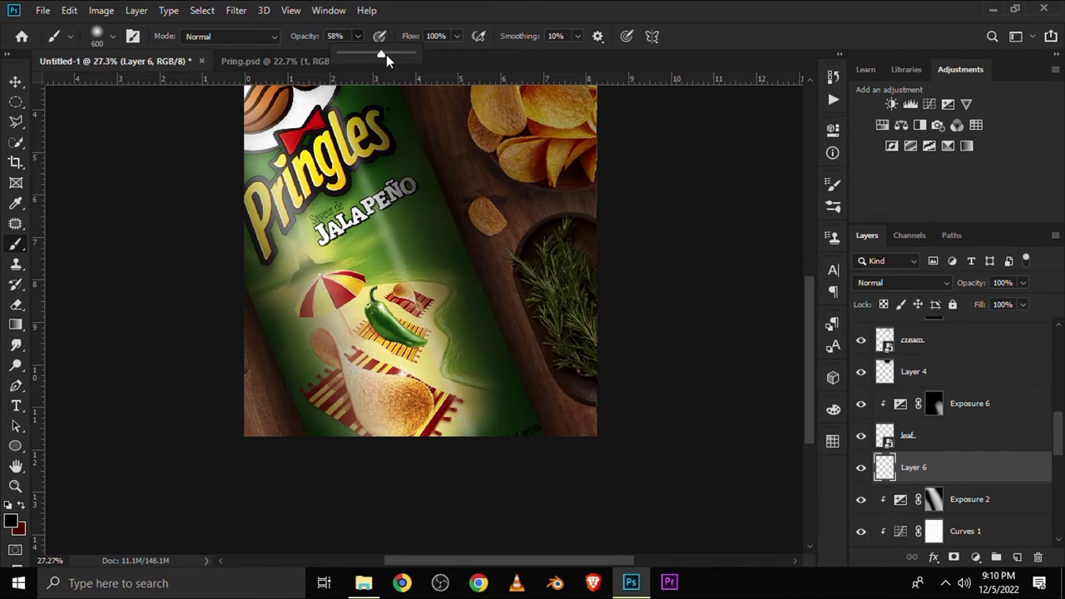
drag(386, 54, 393, 54)
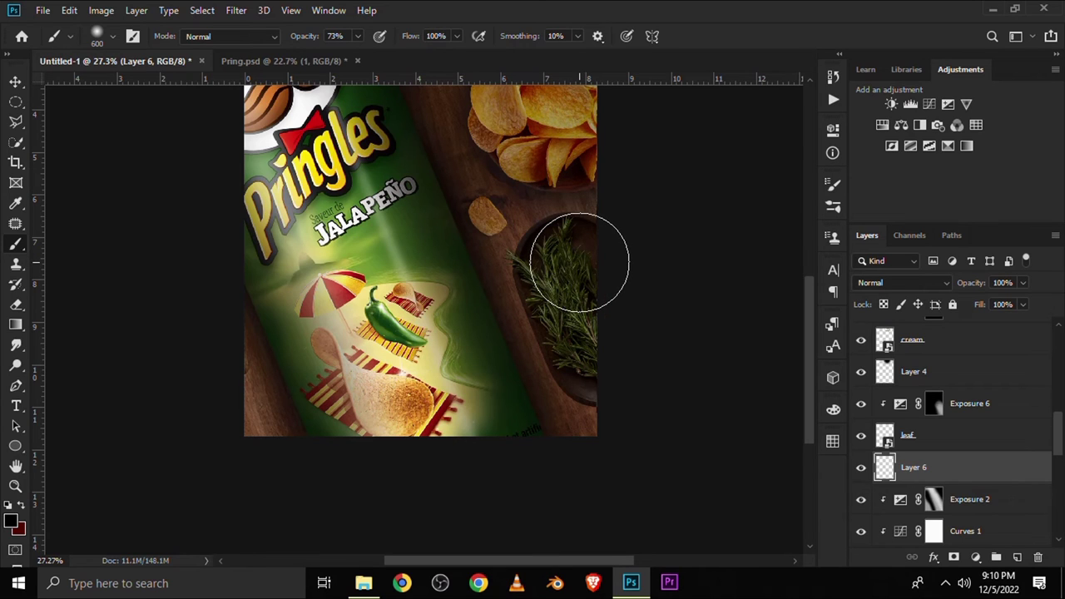
click(13, 519)
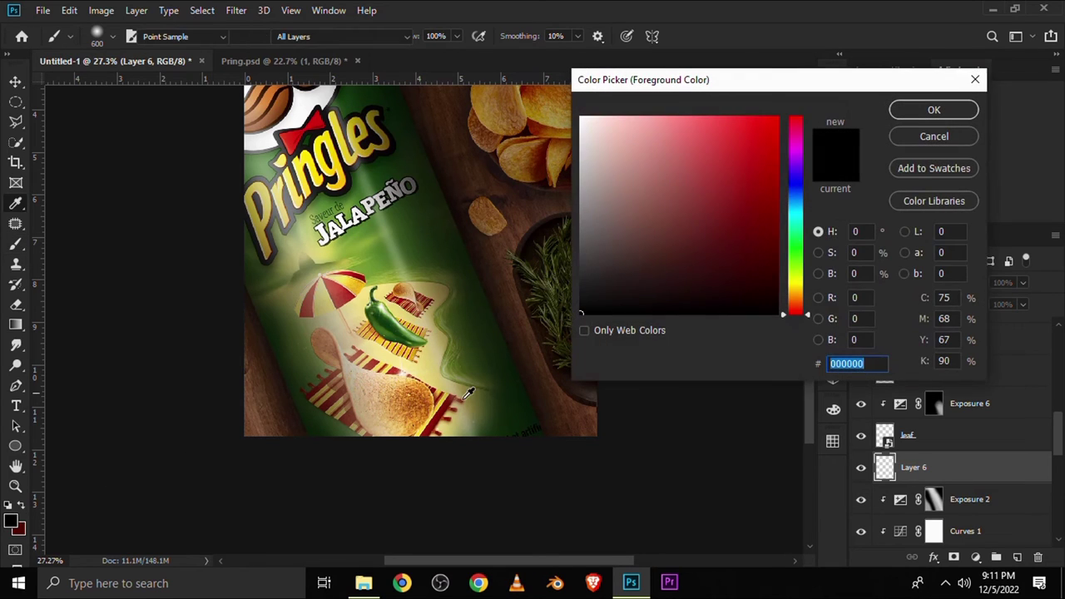
click(909, 113)
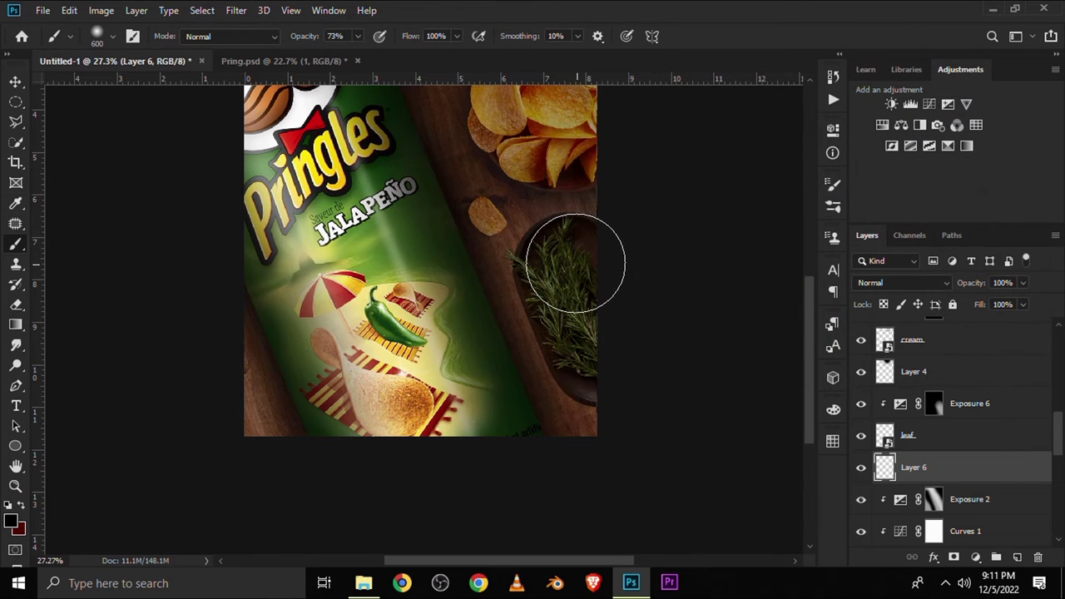
Step: Paint a black shadow around the rosemary bowl, shrinking the brush to 500
mouse_move(572, 263)
mouse_down()
mouse_move(581, 316)
mouse_move(608, 360)
mouse_move(590, 344)
mouse_move(595, 335)
mouse_move(614, 352)
mouse_move(587, 296)
mouse_up()
key(bracketleft)
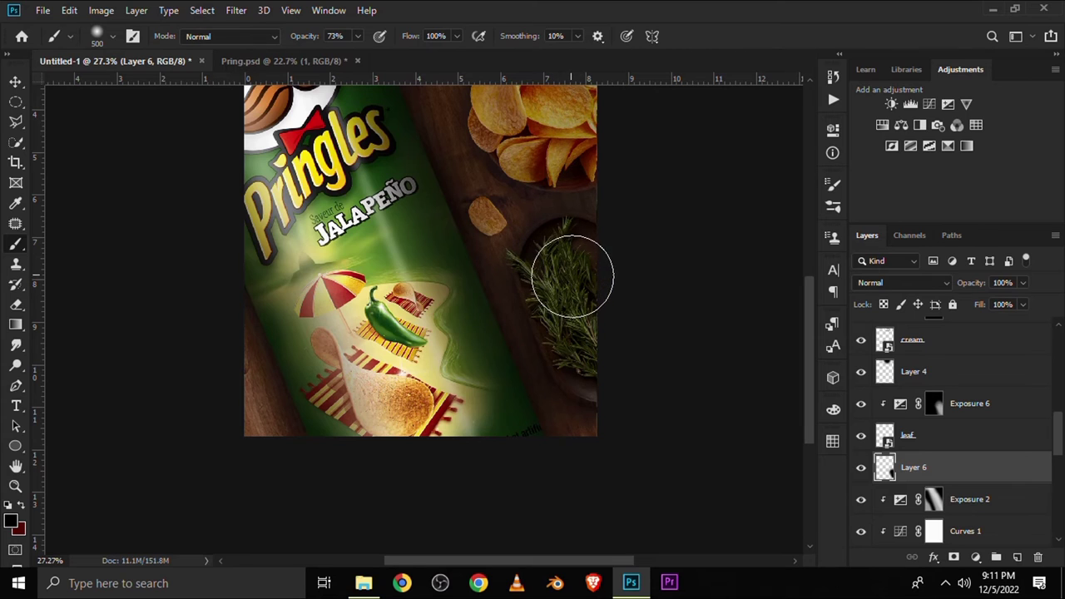
scroll(581, 343, up, 3)
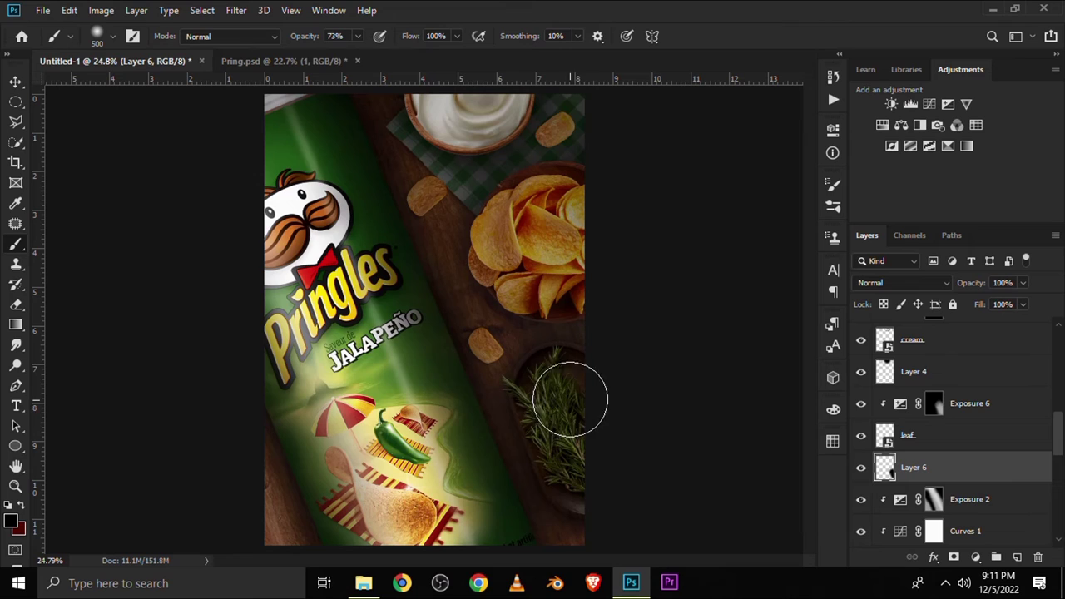
click(861, 467)
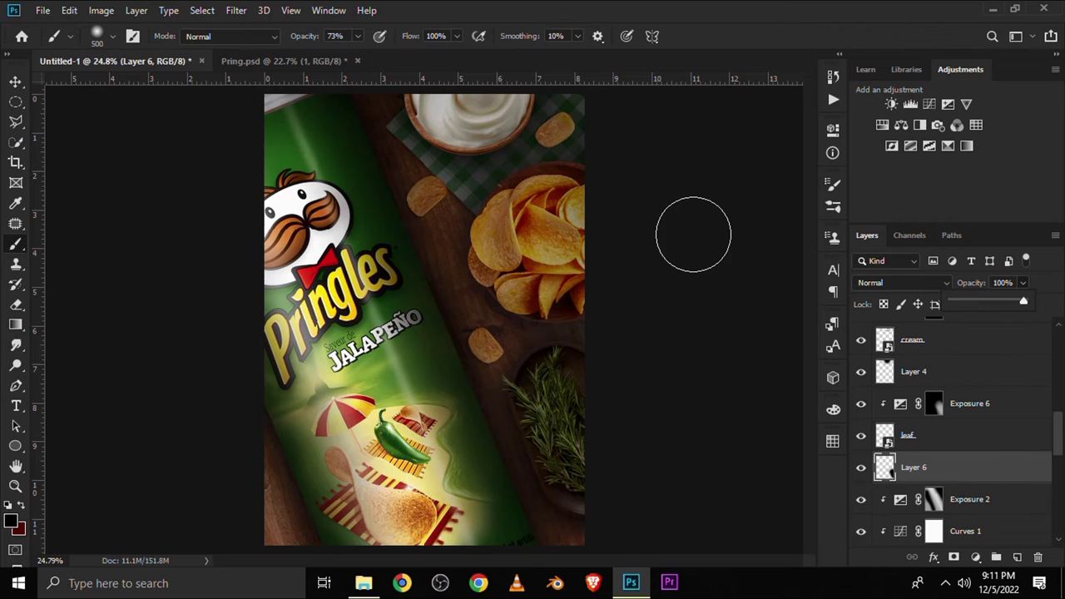
key(ctrl+Tab)
key(ctrl+Tab)
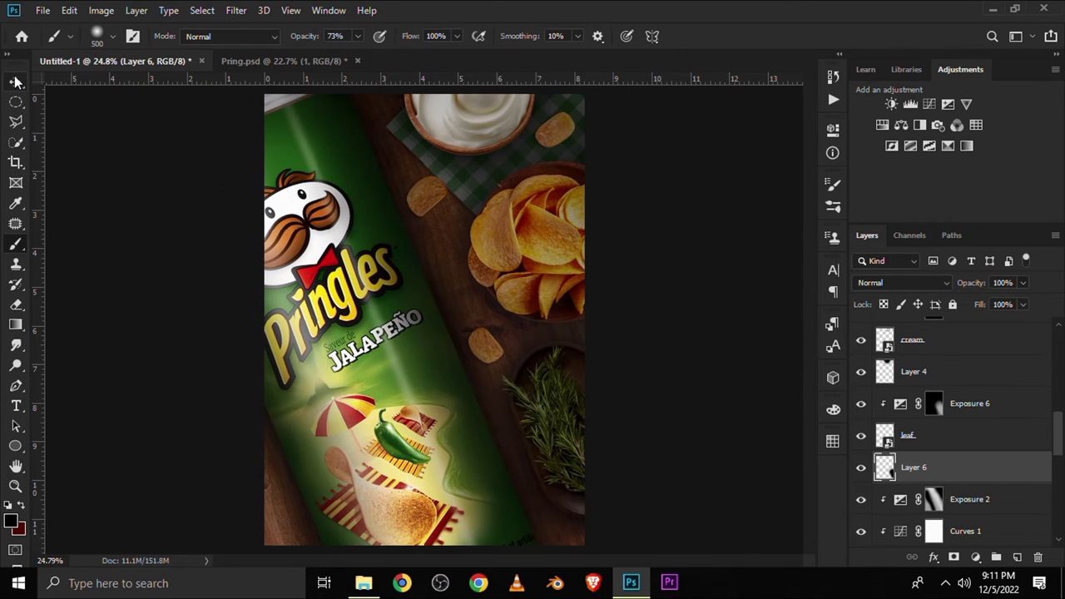
click(15, 81)
click(237, 226)
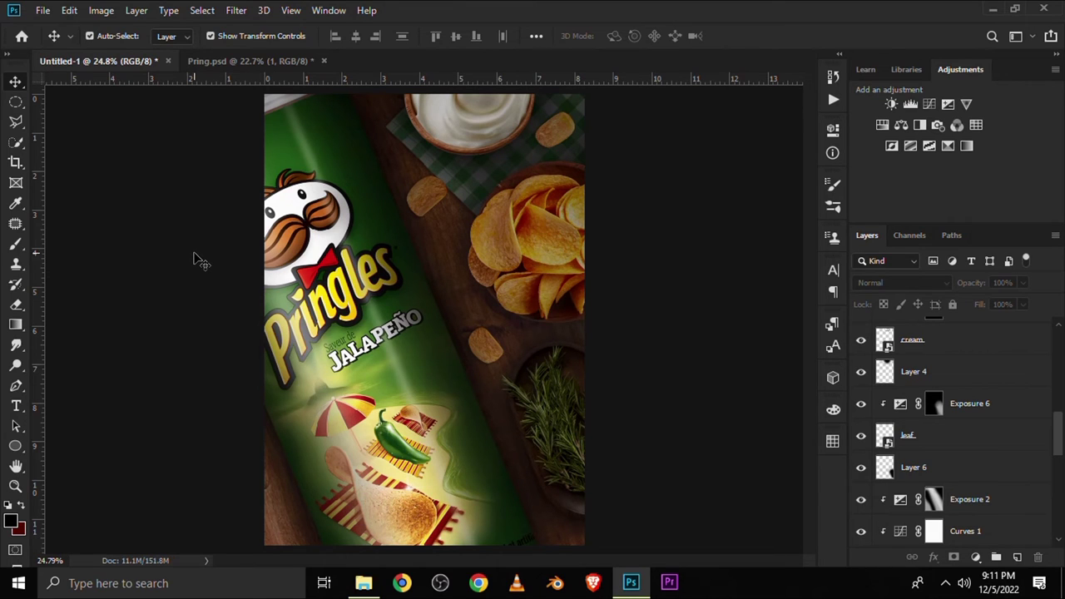
click(976, 558)
Step: Add a #0d3a01 dark green Solid Color fill layer in Multiply mode and target its mask
click(966, 281)
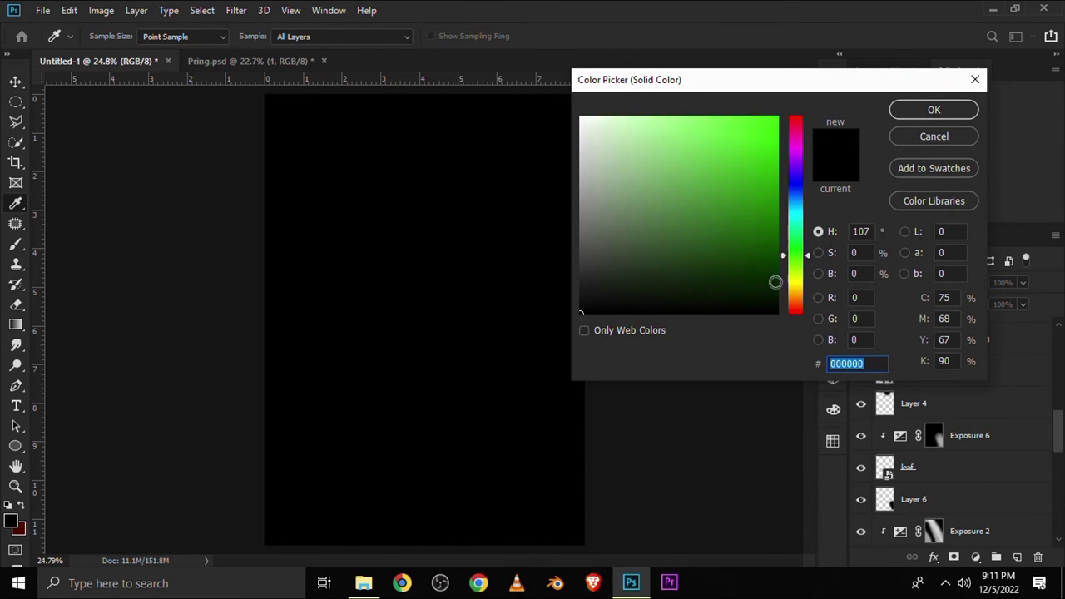
drag(769, 265, 774, 270)
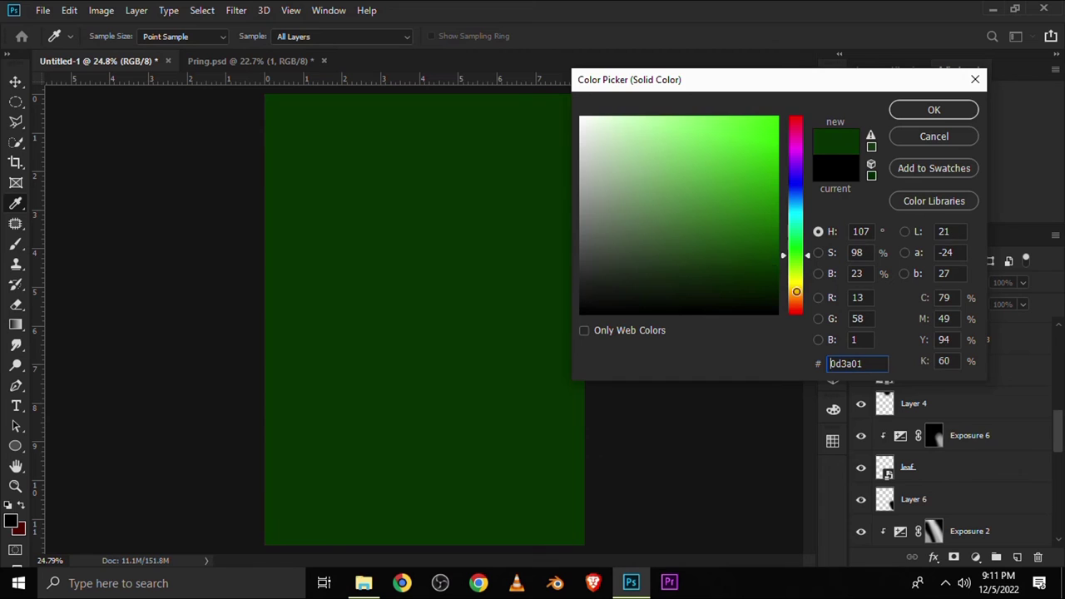
click(921, 110)
click(858, 334)
click(873, 283)
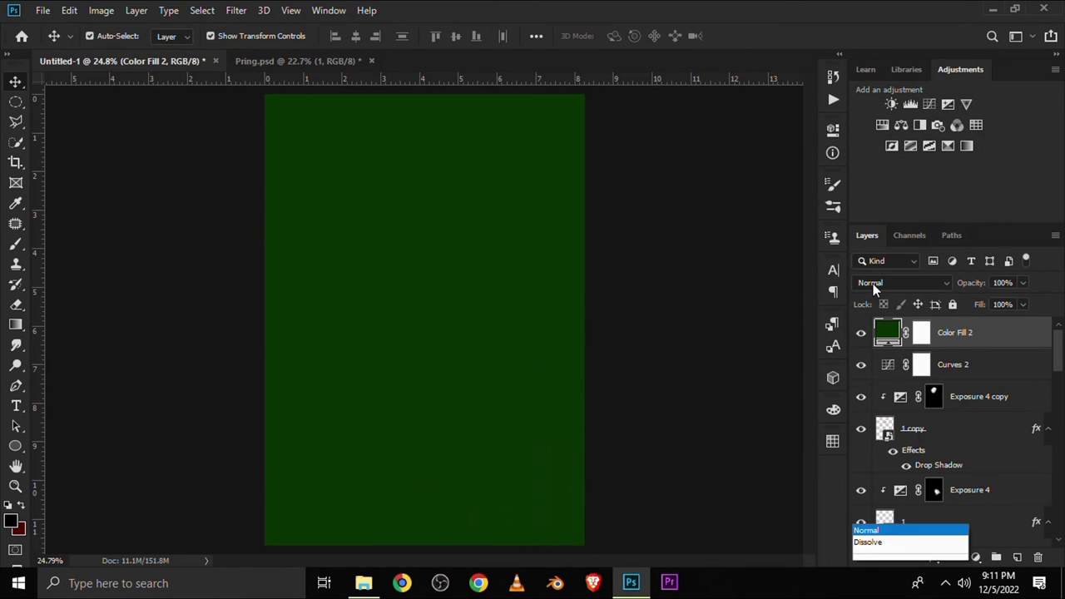
click(878, 240)
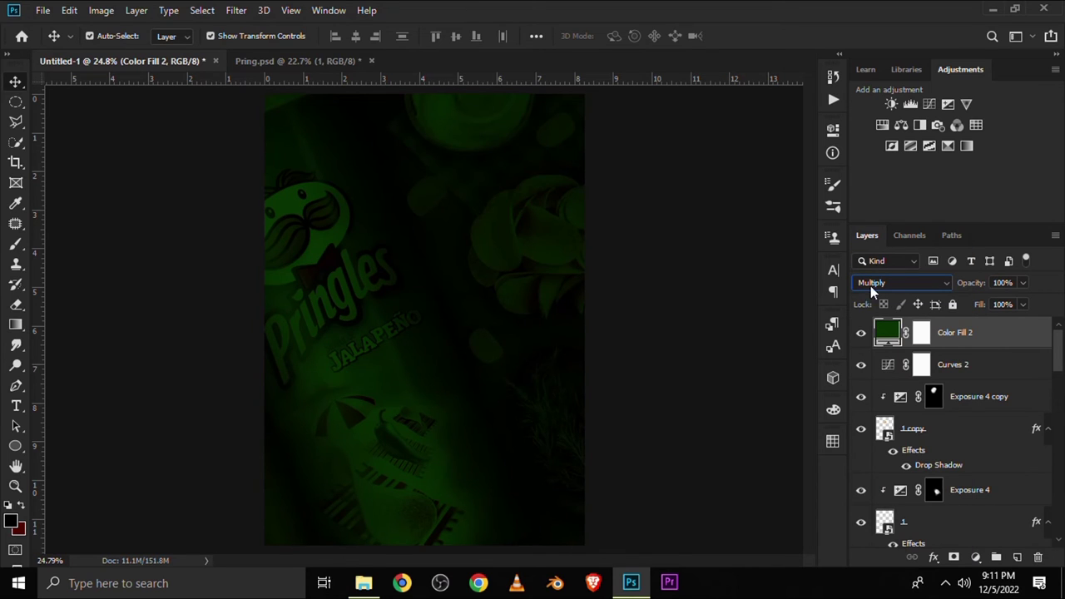
click(862, 334)
click(921, 334)
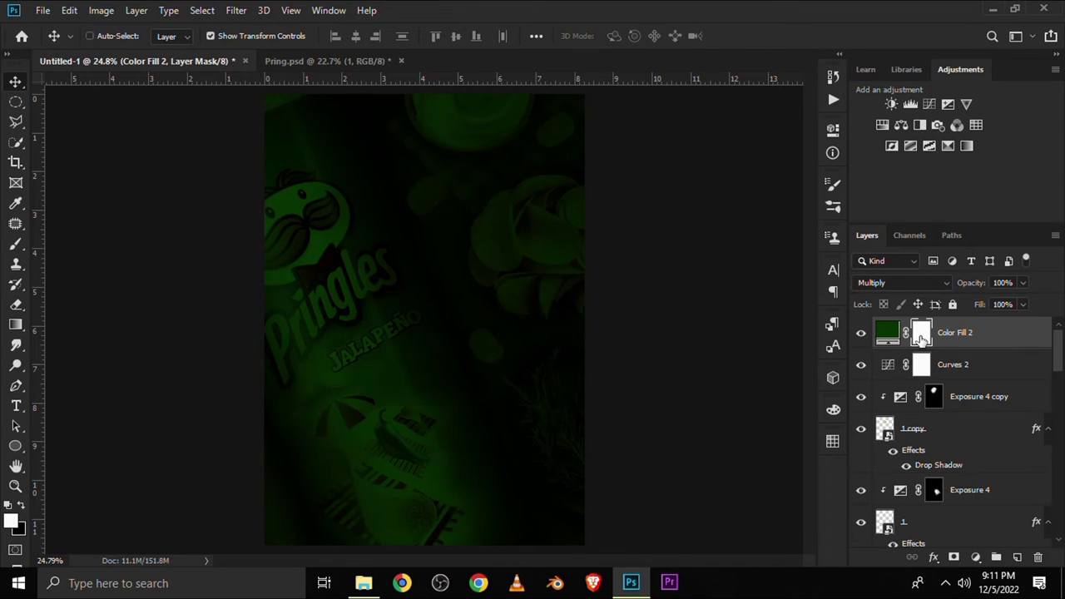
Step: Invert the fill mask to black and set up a white Brush at about 24% opacity
key(ctrl+i)
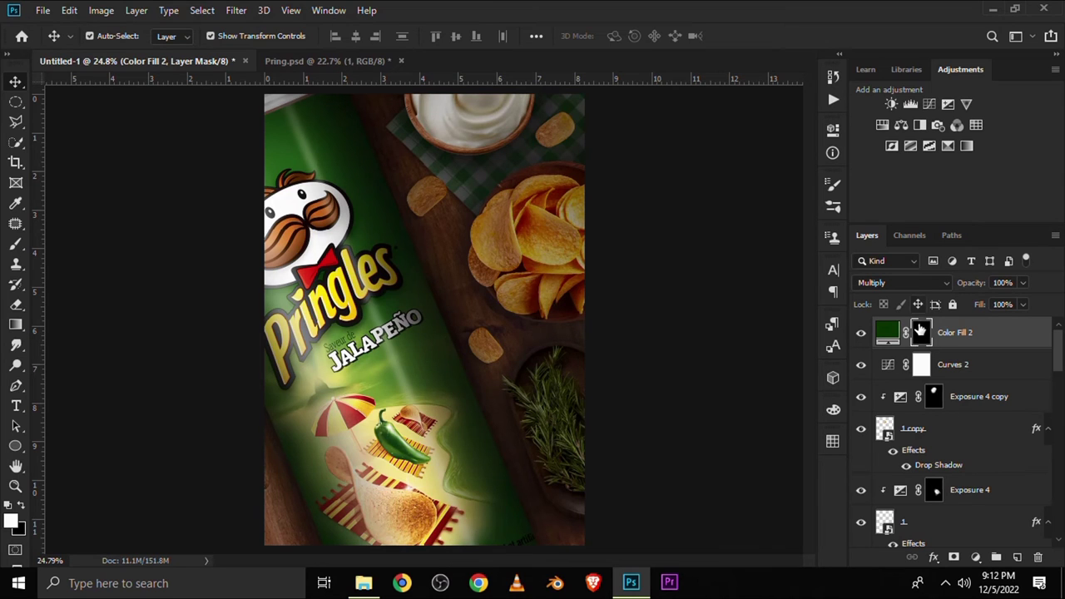
click(16, 243)
click(66, 242)
drag(360, 38, 348, 56)
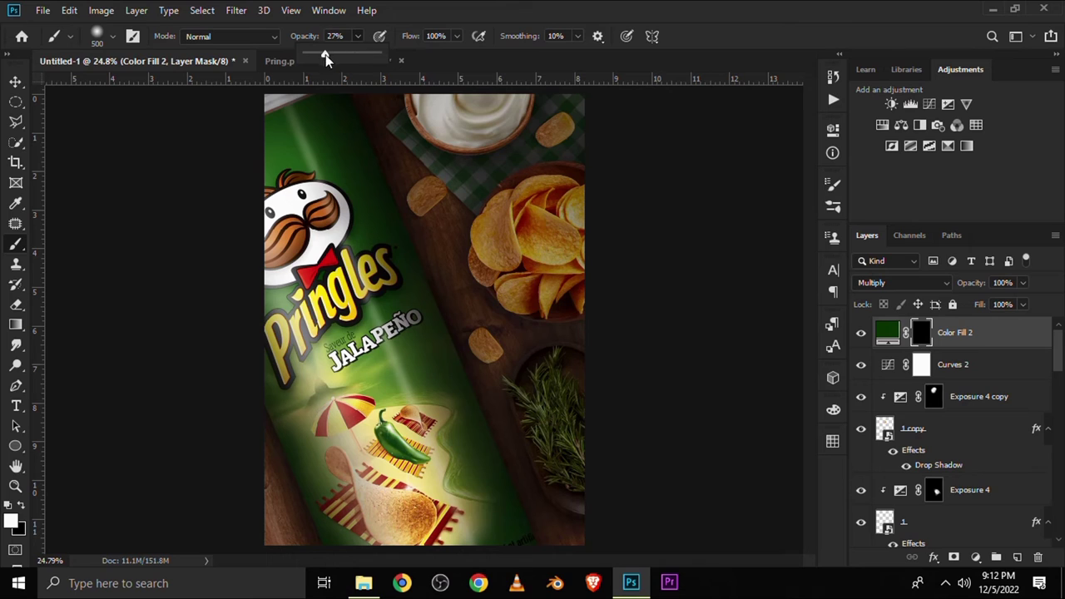
click(11, 521)
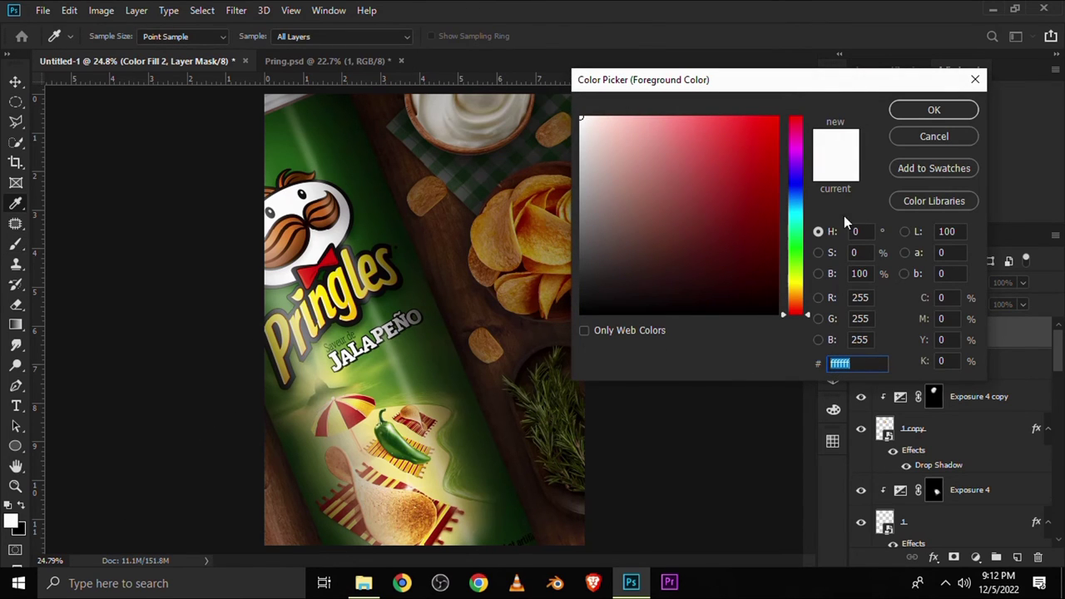
click(906, 111)
Step: With a 900 px brush, paint the green back over the lower-right corner and right edge
scroll(398, 341, down, 1)
key(bracketright)
key(bracketright)
key(bracketright)
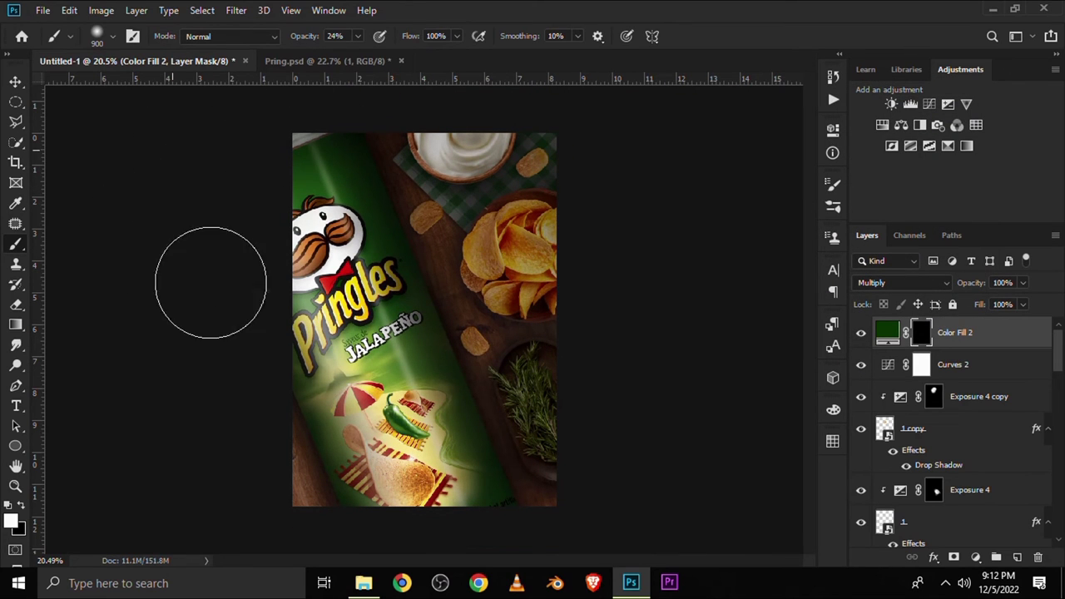
drag(356, 522, 533, 479)
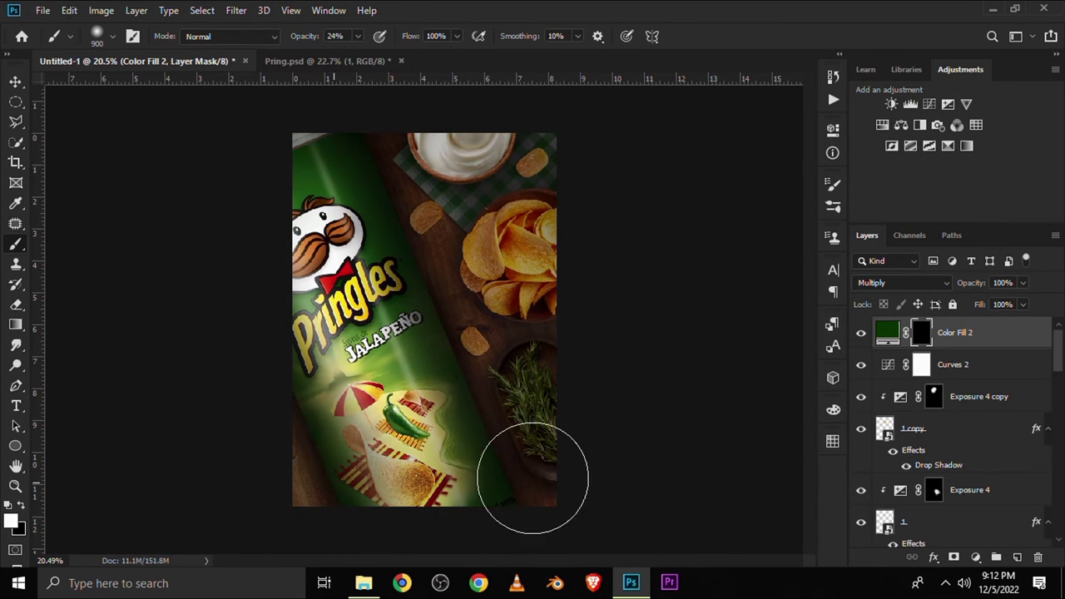
scroll(283, 480, down, 1)
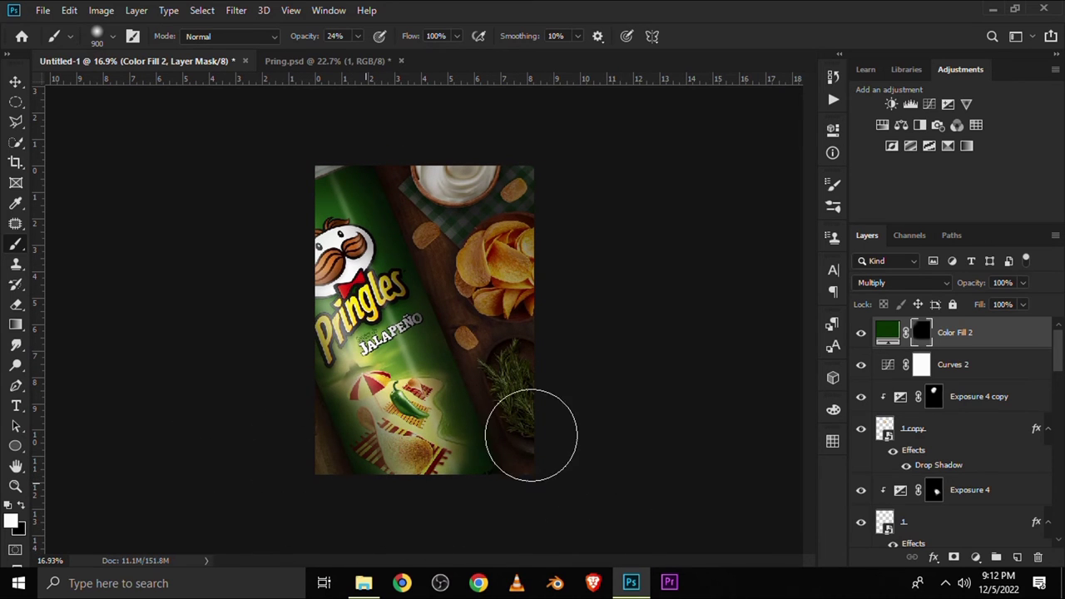
drag(531, 436, 574, 266)
Step: Paint black to clear the green from the chips and bowl, then compare and deselect
click(21, 512)
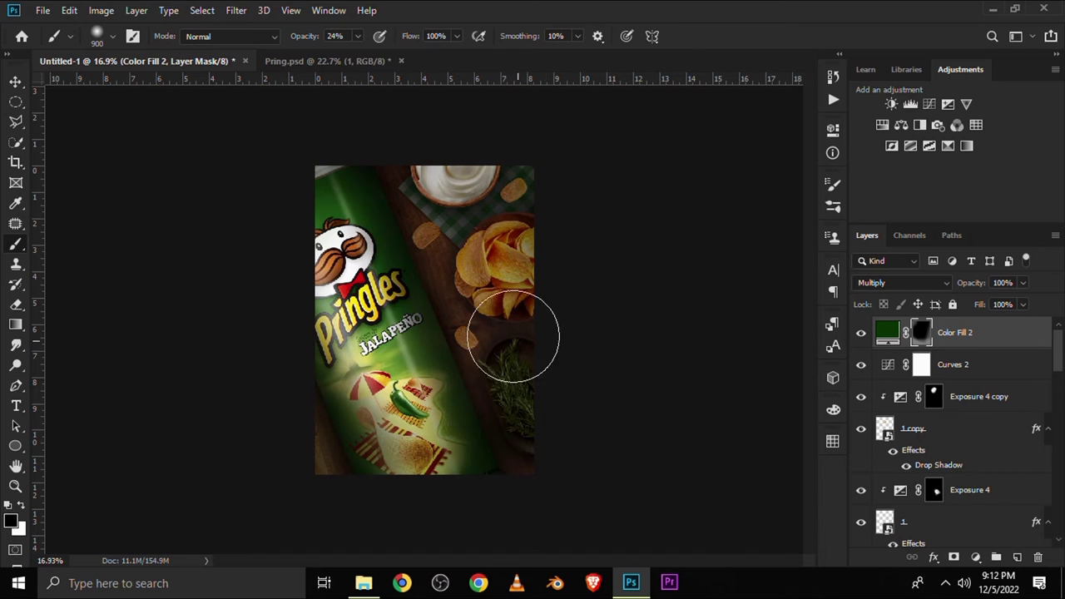
drag(514, 336, 502, 405)
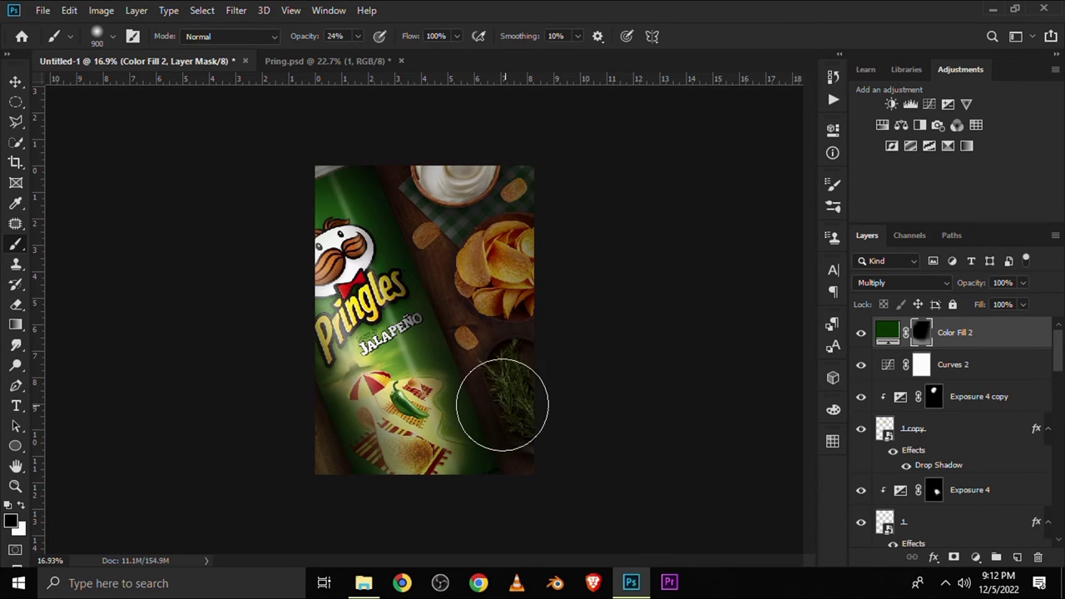
alt+scroll(499, 358, up, 1)
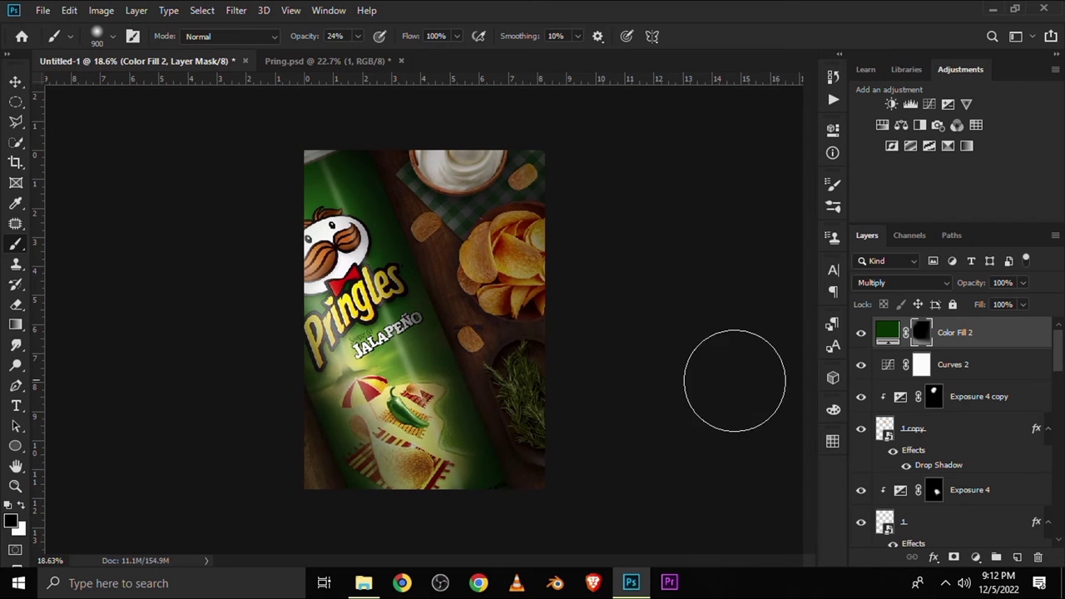
click(863, 341)
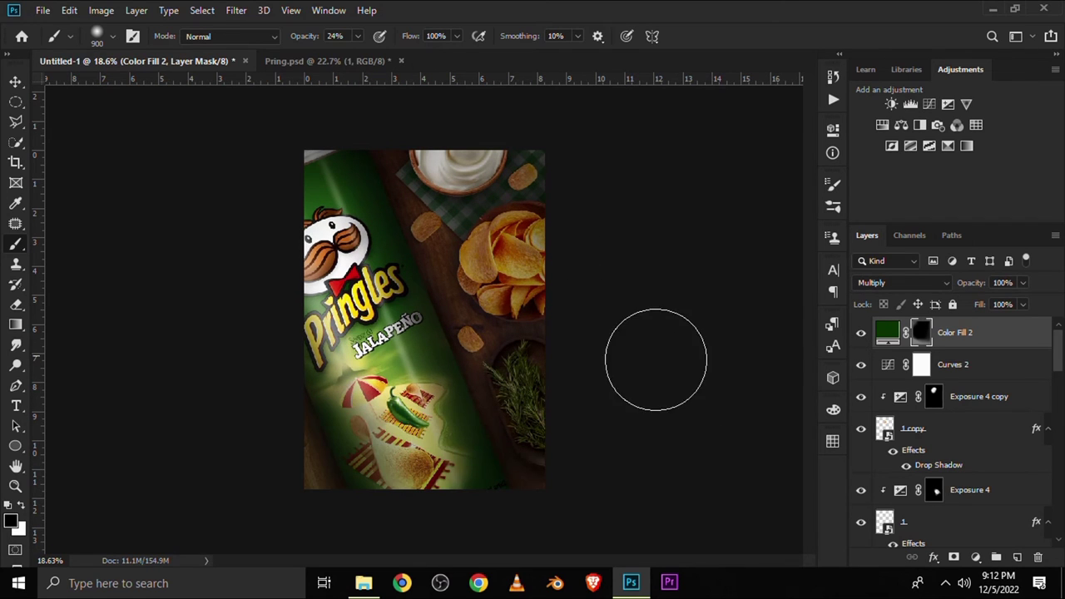
click(14, 80)
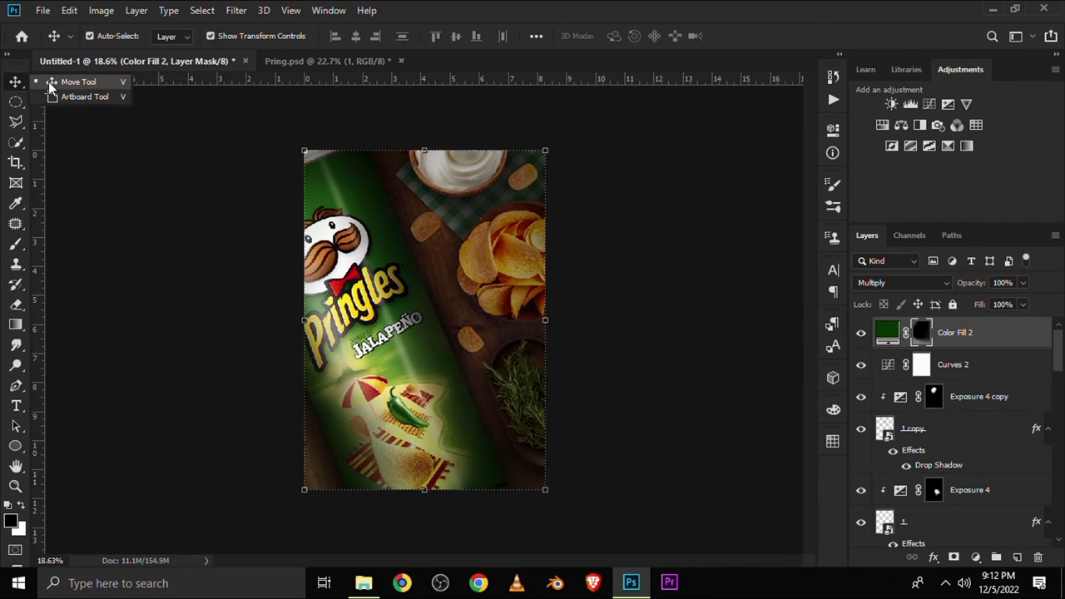
click(111, 215)
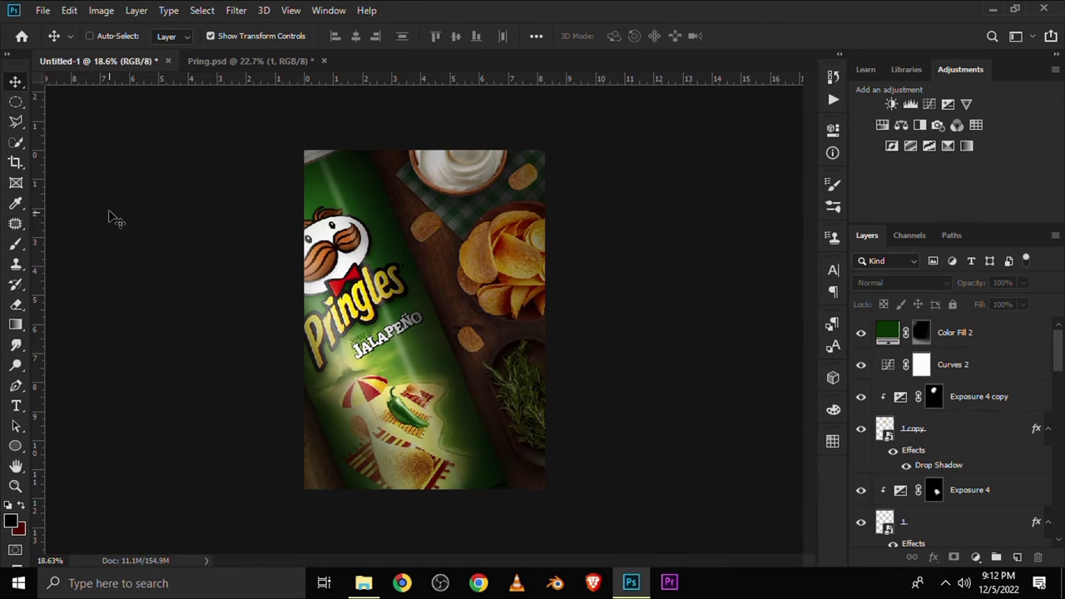
Step: Fit the image in view and select the Levels 1 layer in the stack
key(ctrl+plus)
key(ctrl)
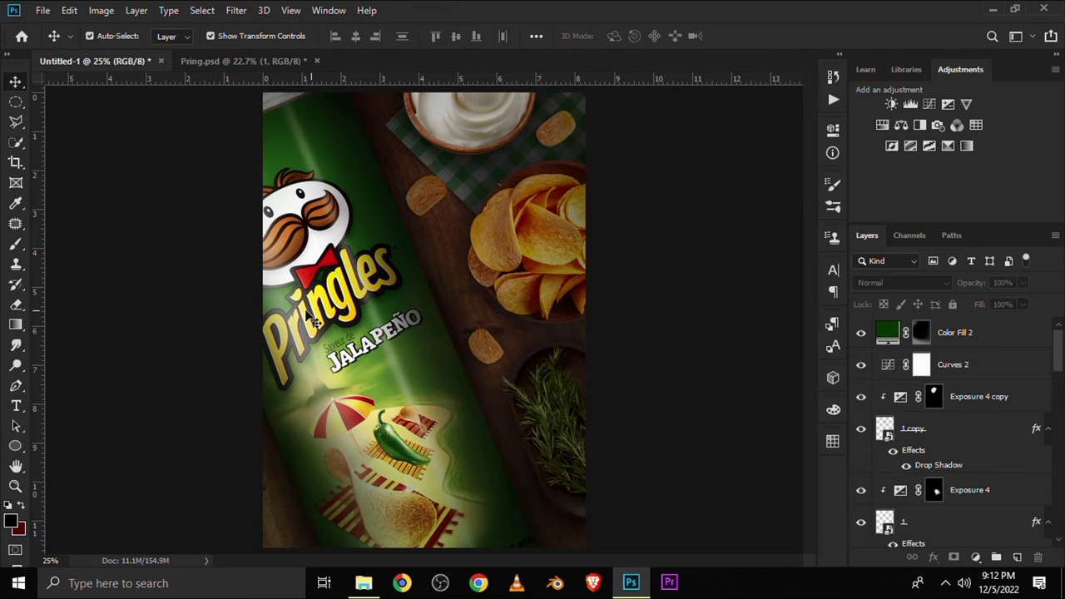
scroll(982, 488, down, 2)
scroll(982, 487, down, 1)
scroll(982, 488, down, 1)
scroll(982, 488, down, 1)
scroll(979, 493, down, 2)
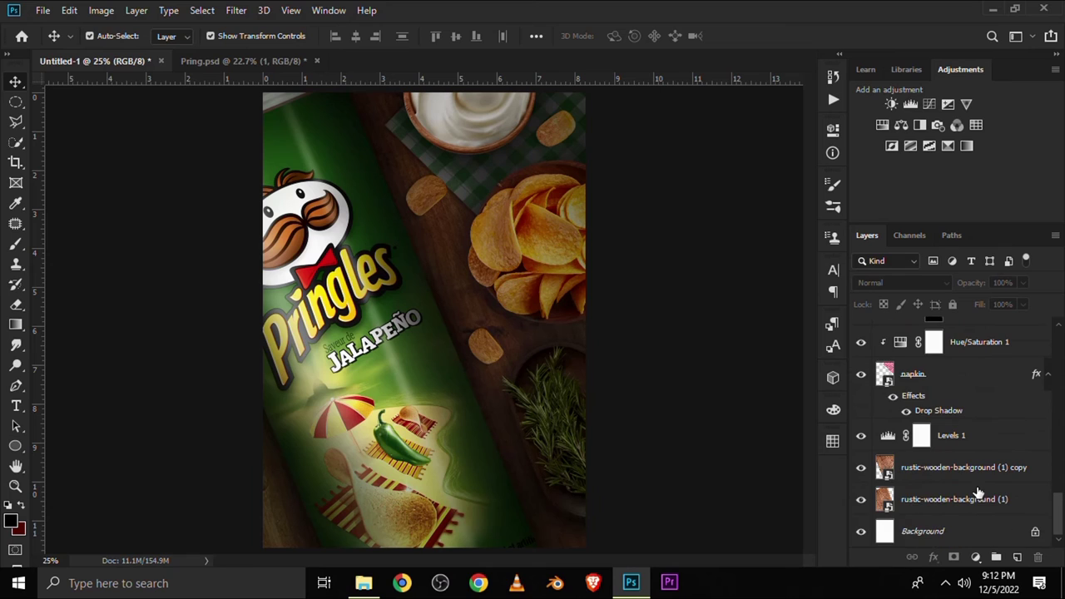
click(936, 471)
key(alt+bracketright)
key(alt+bracketright)
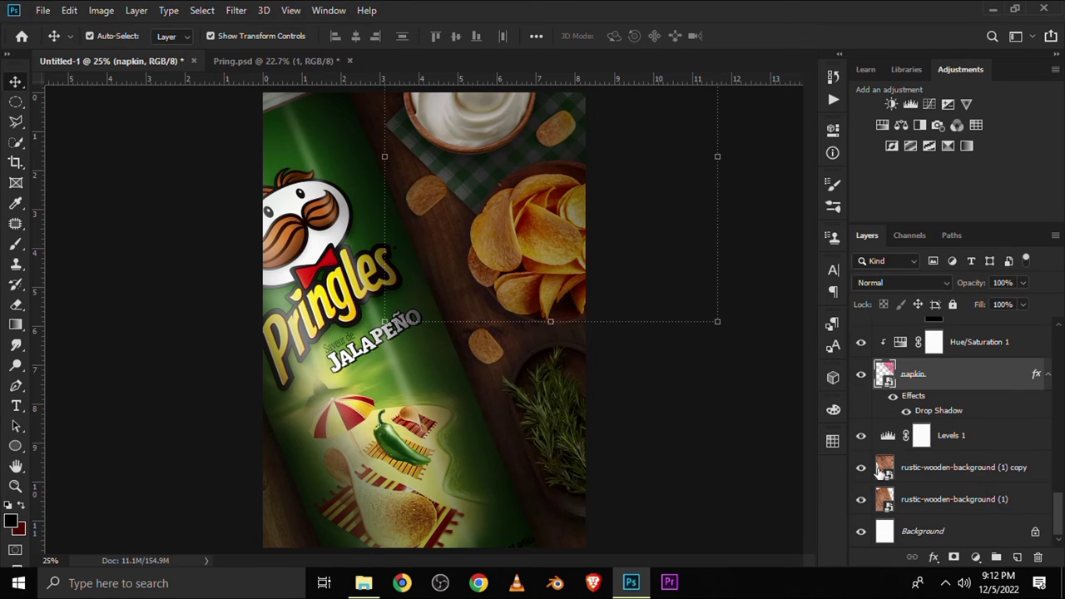
click(955, 442)
click(860, 437)
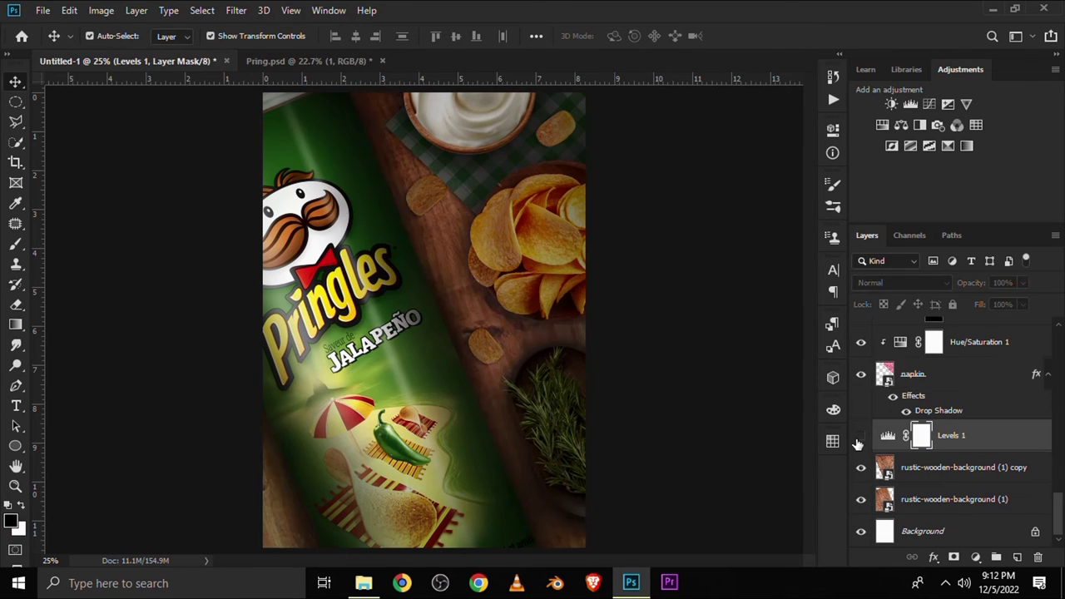
Step: Add an empty layer above Levels 1 and set up a black Brush at 19% opacity
click(1017, 558)
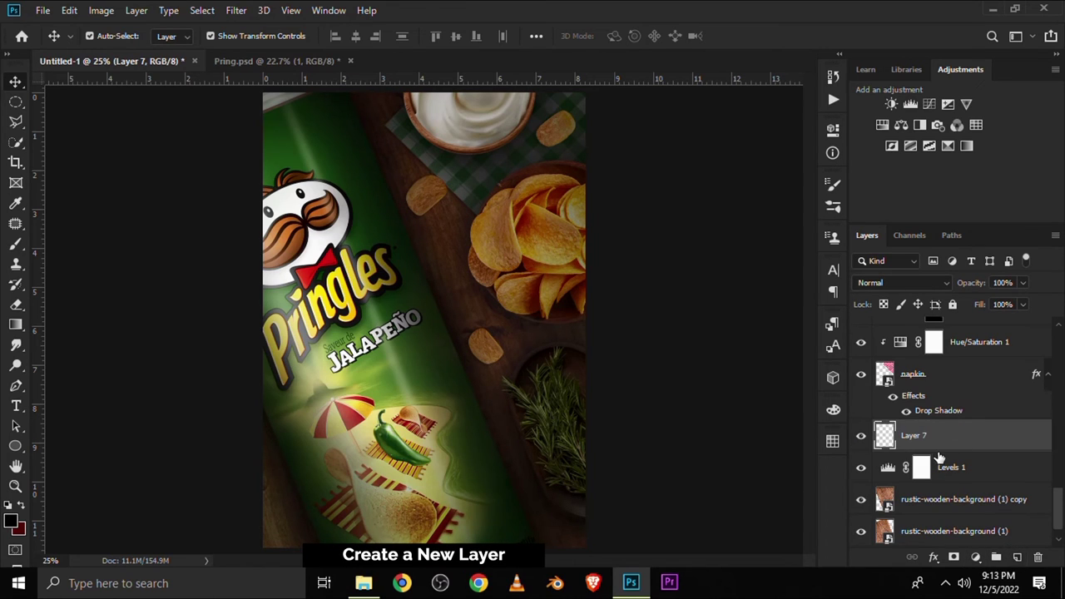
click(15, 244)
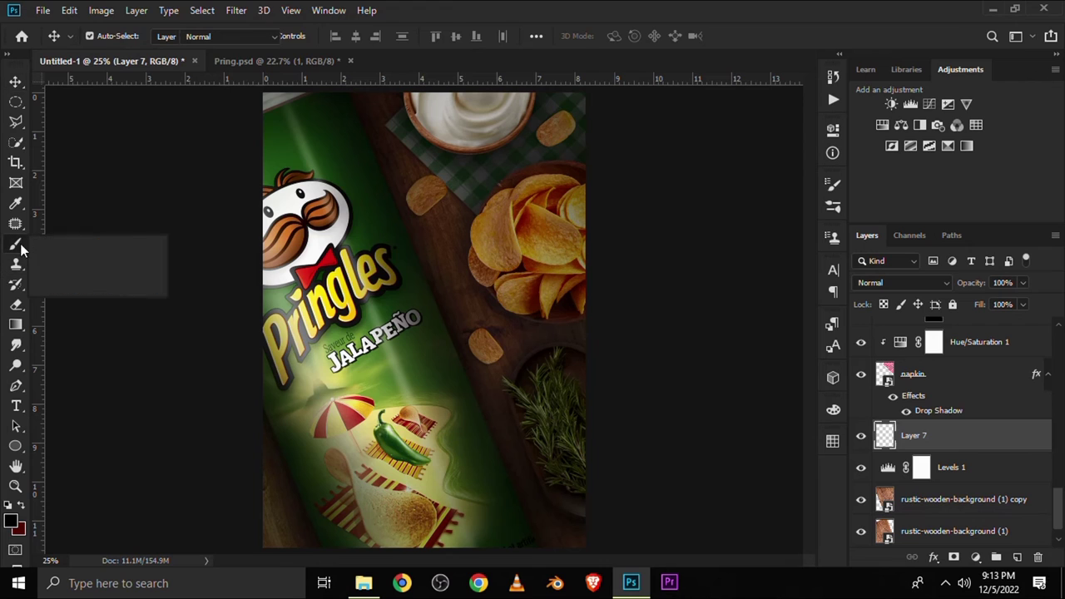
right_click(15, 244)
click(75, 241)
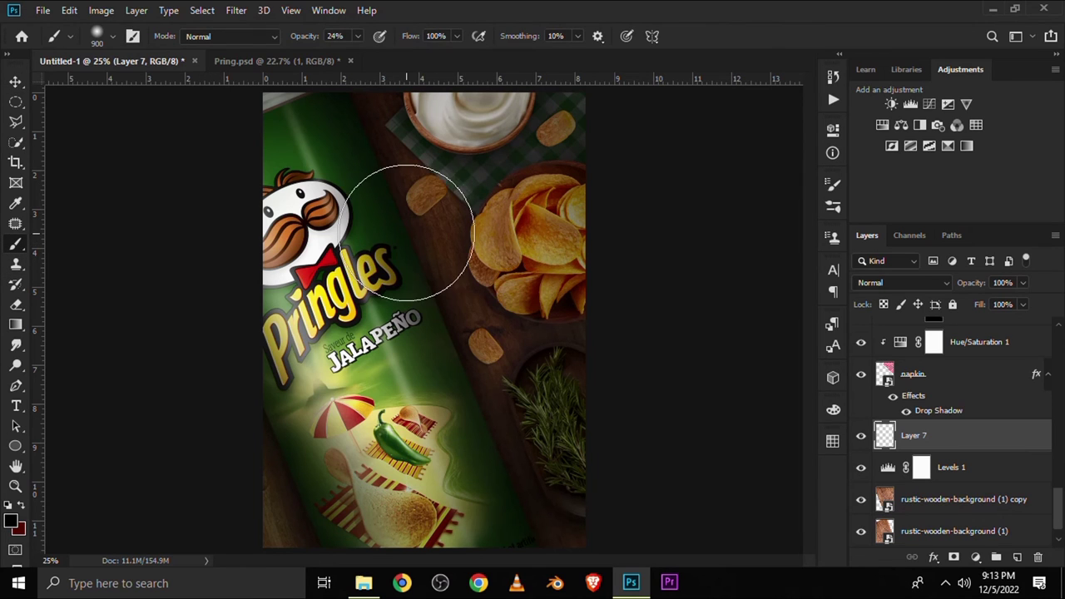
click(11, 521)
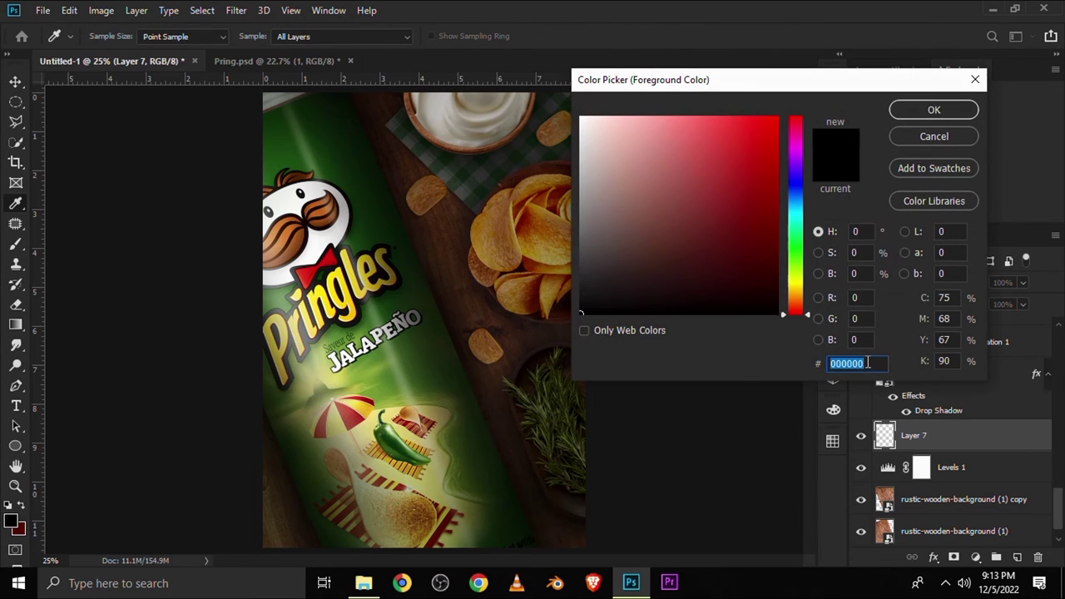
click(915, 113)
click(357, 36)
click(354, 57)
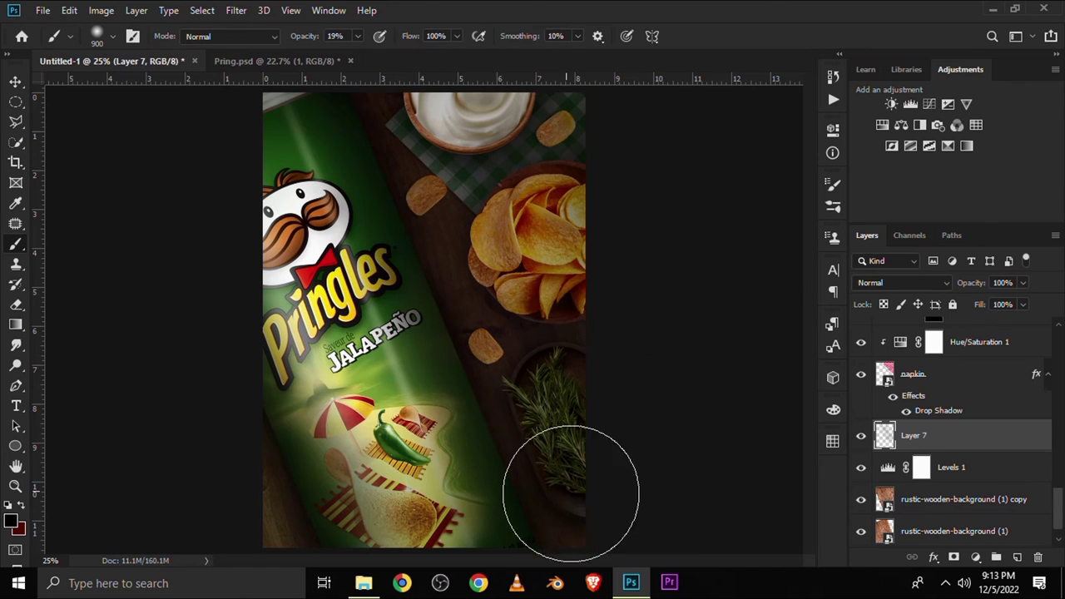
scroll(279, 410, down, 1)
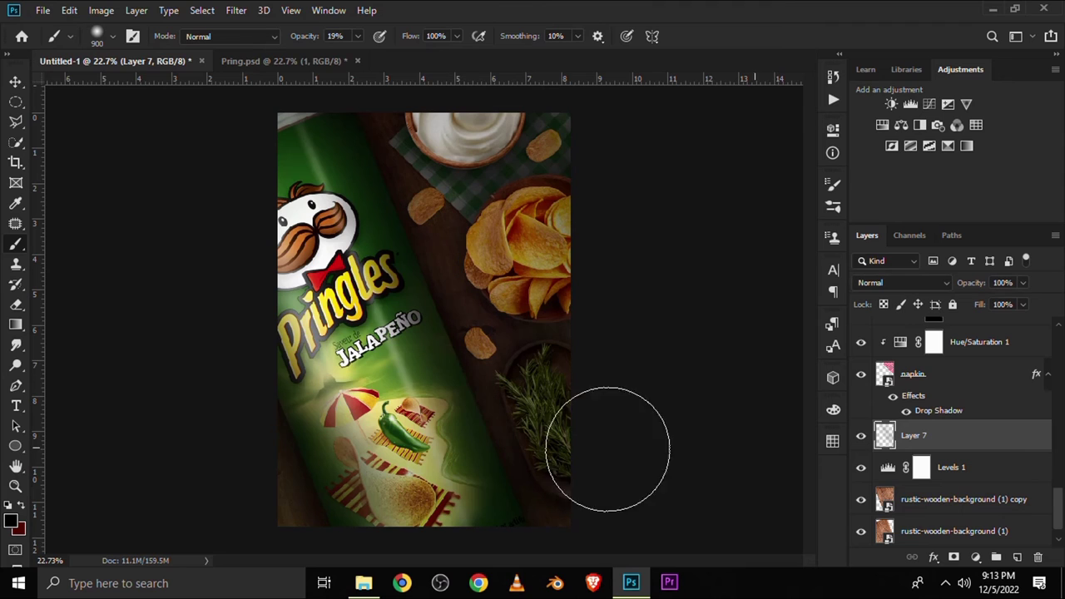
scroll(427, 321, up, 1)
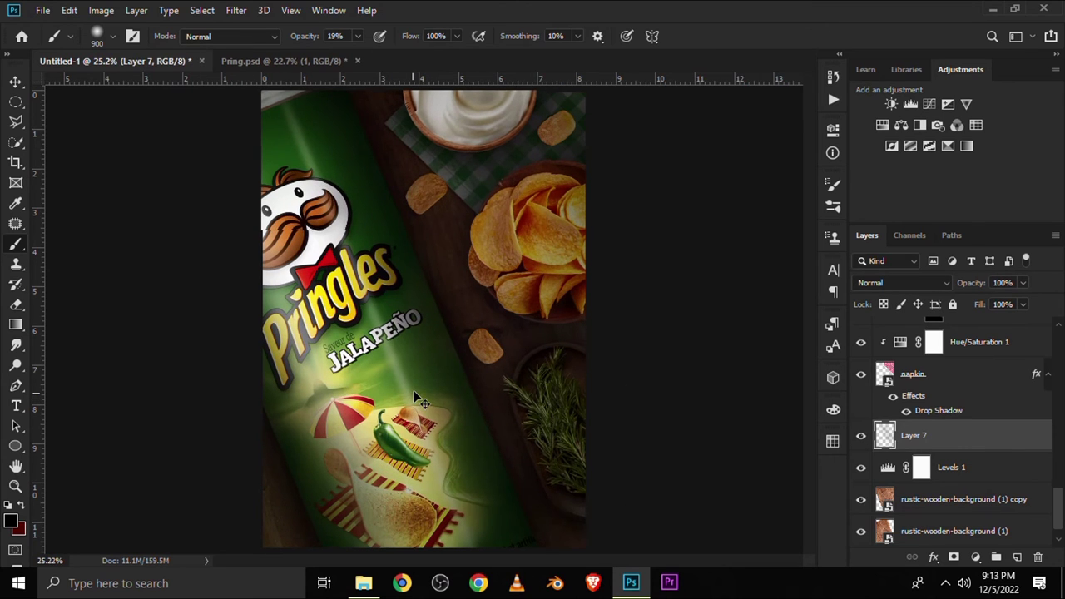
Step: Return to the Move tool and set the view to 25%, recentred on the composite
click(15, 80)
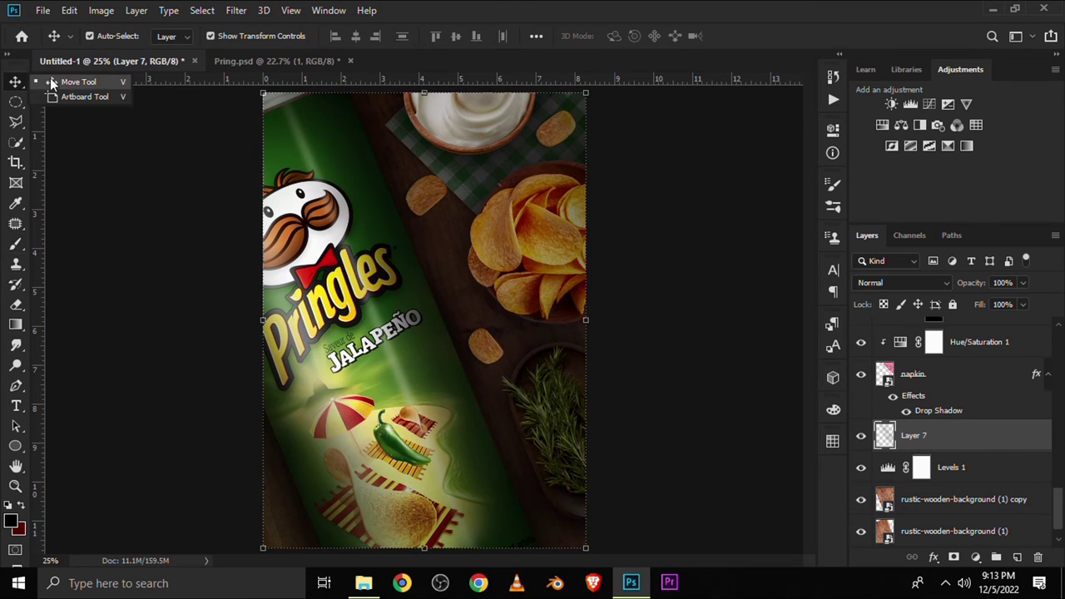
click(125, 268)
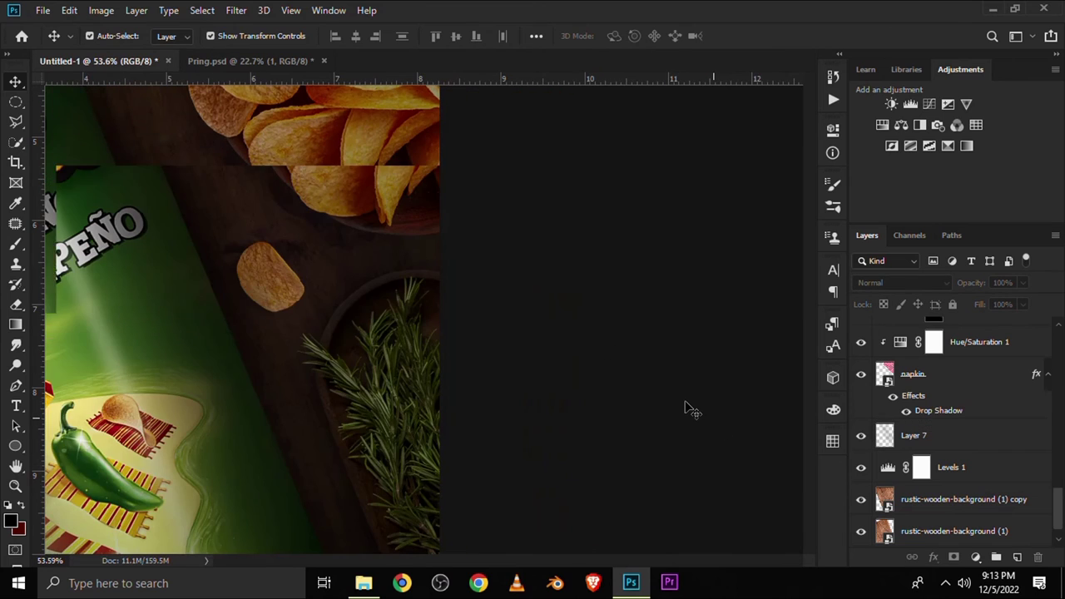
key(ctrl+0)
scroll(926, 491, up, 3)
scroll(923, 483, up, 3)
scroll(916, 470, up, 3)
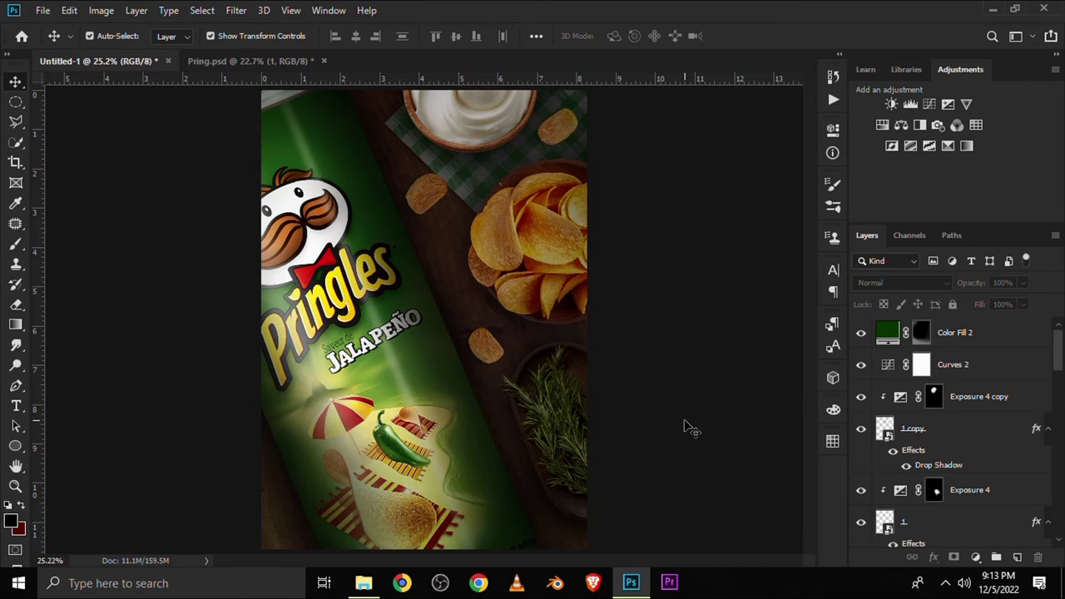
scroll(684, 426, up, 1)
key(ctrl+minus)
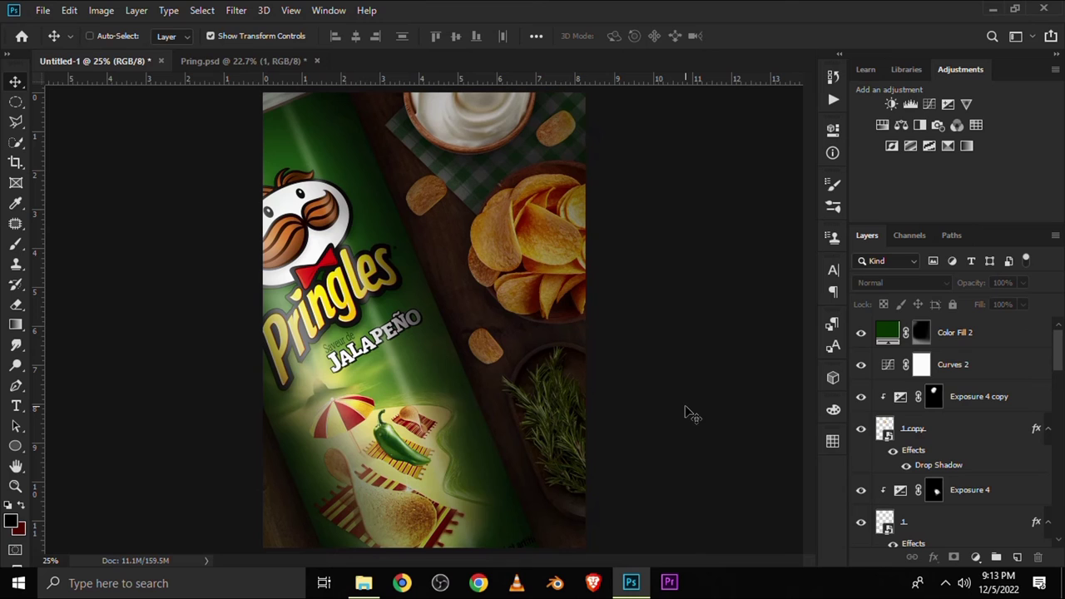
Step: Stamp visible layers into Layer 8, delete it, and bring up Pring.psd
key(ctrl+alt+shift+e)
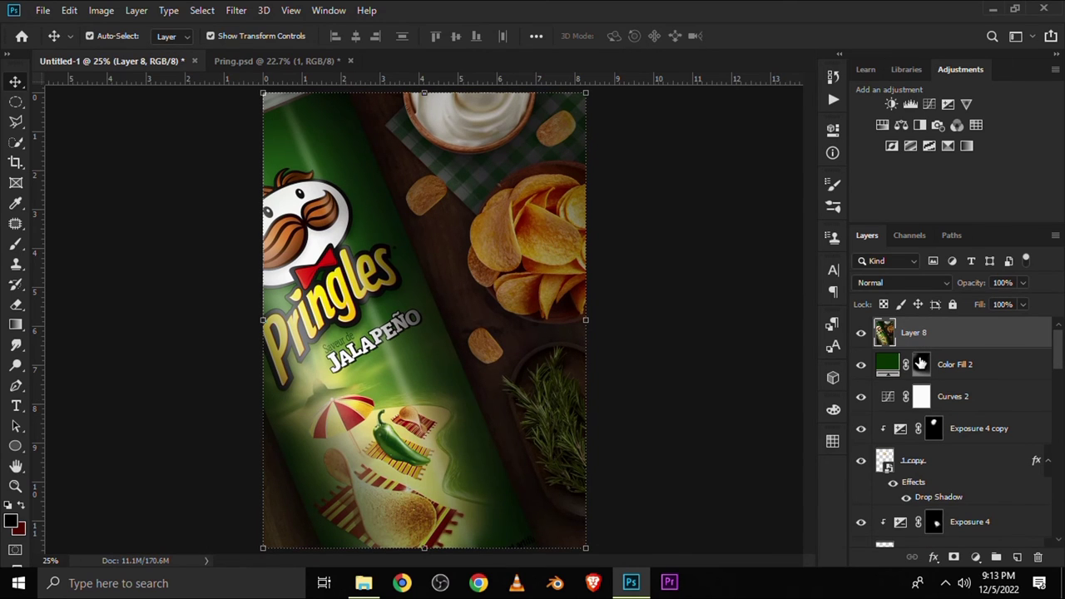
click(1038, 557)
click(459, 226)
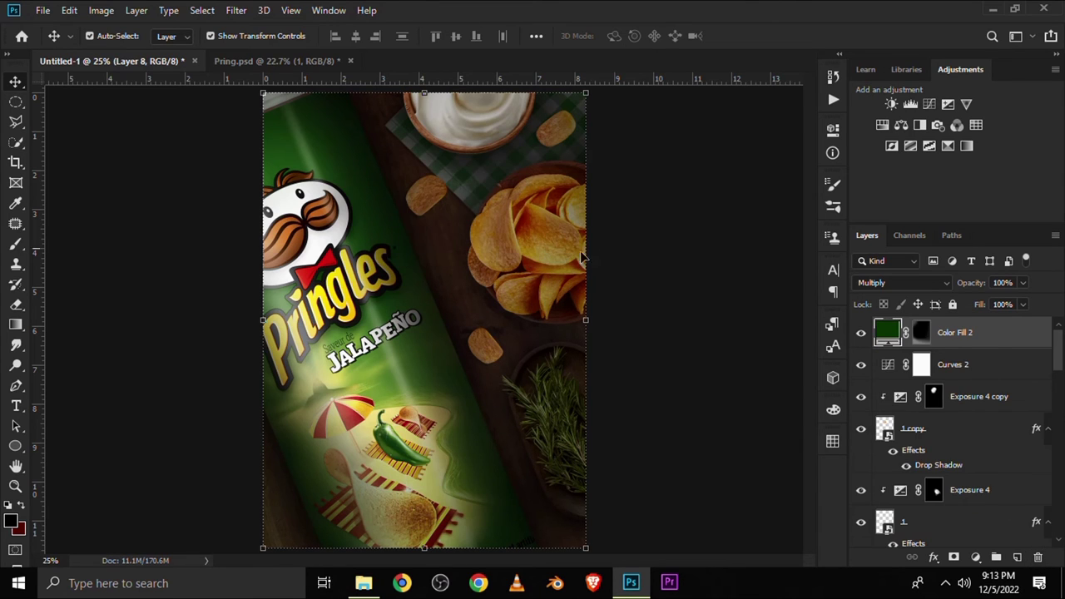
click(233, 61)
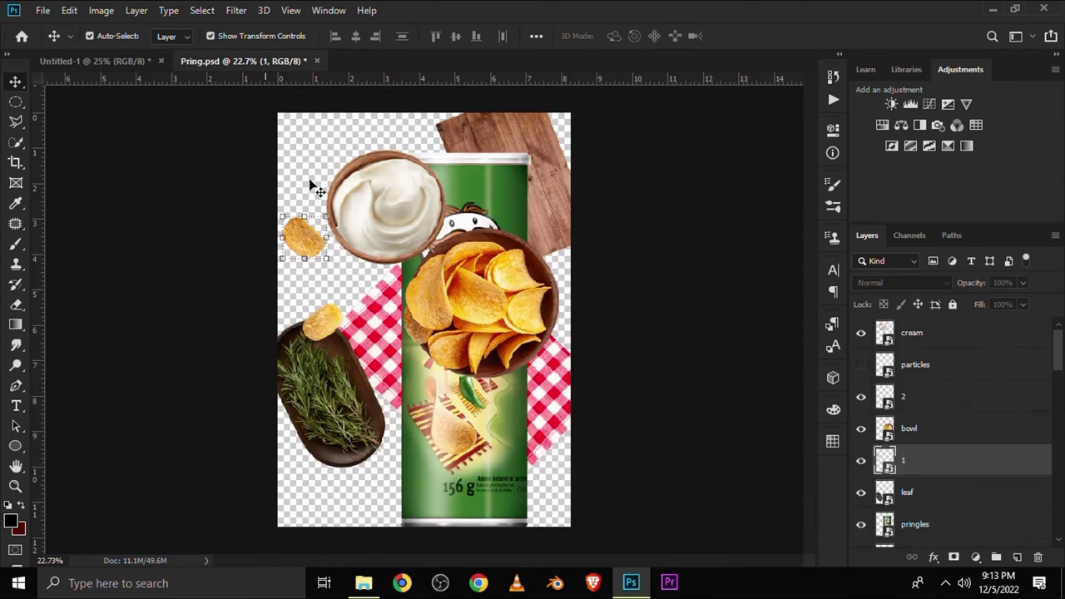
Step: Show the particles layer, drag it into the Untitled-1 composite and convert it to a Smart Object
scroll(978, 472, down, 3)
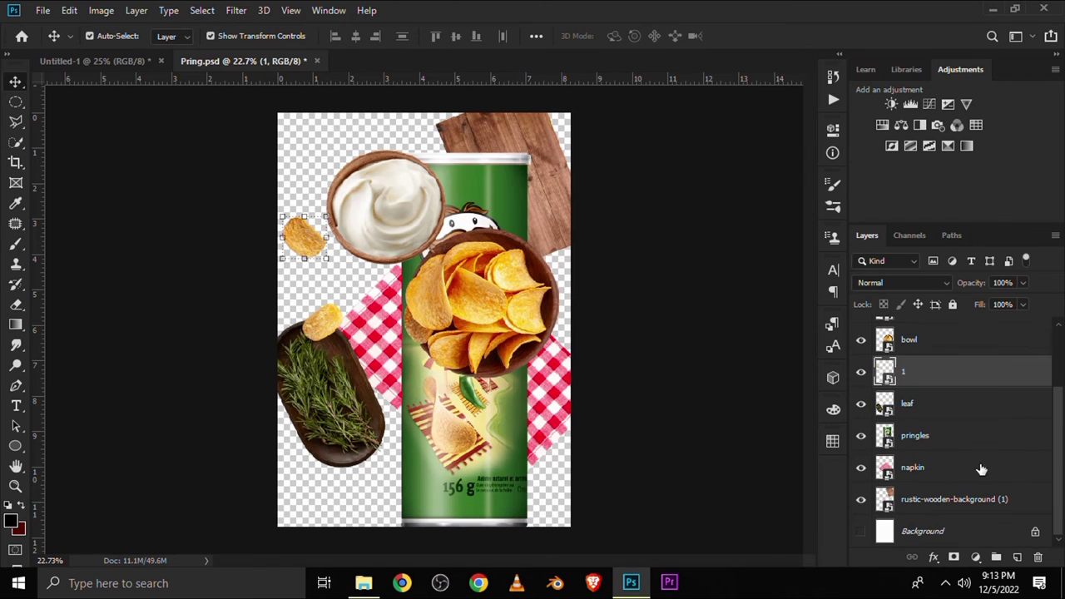
scroll(936, 438, up, 3)
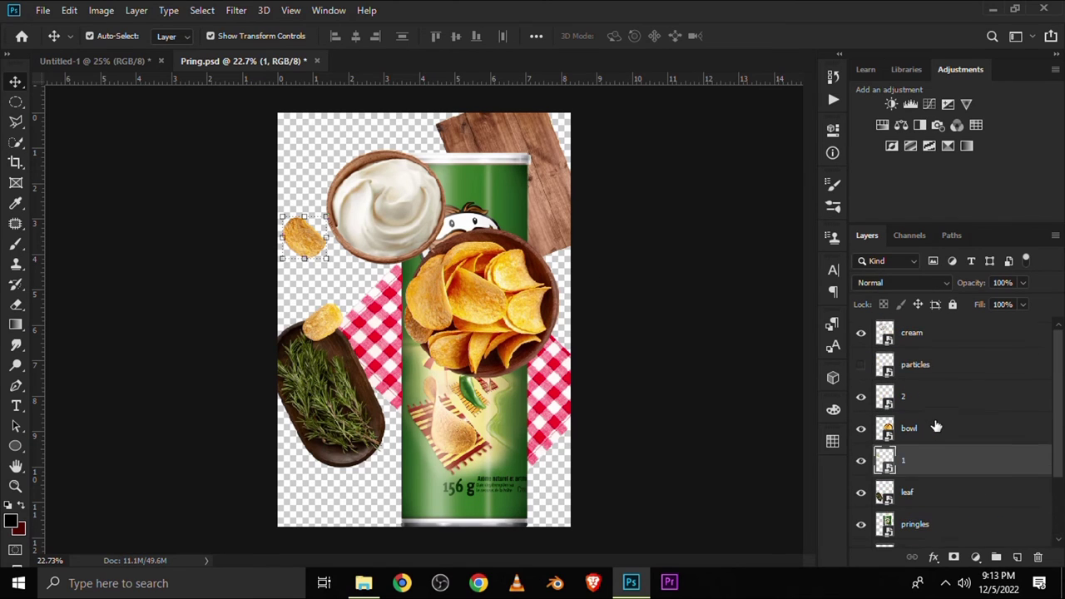
click(919, 374)
click(863, 368)
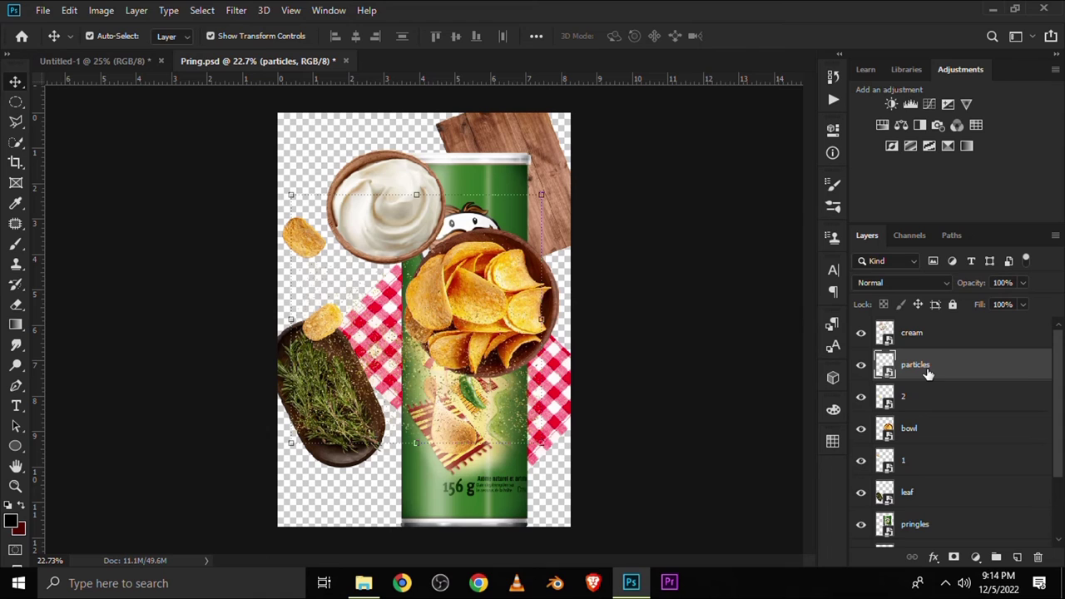
drag(556, 259, 472, 289)
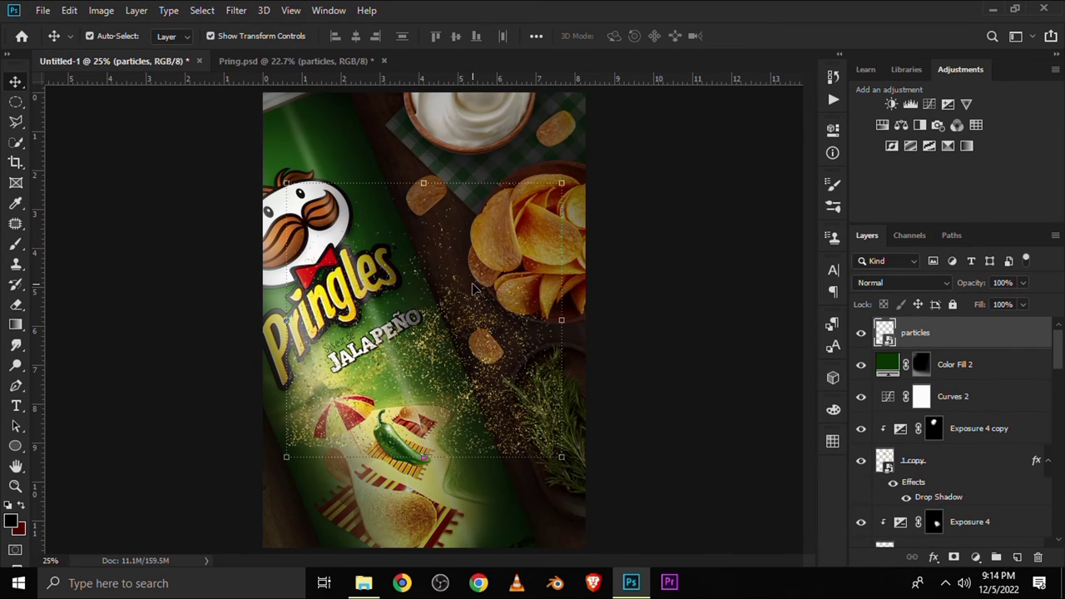
right_click(951, 345)
click(802, 172)
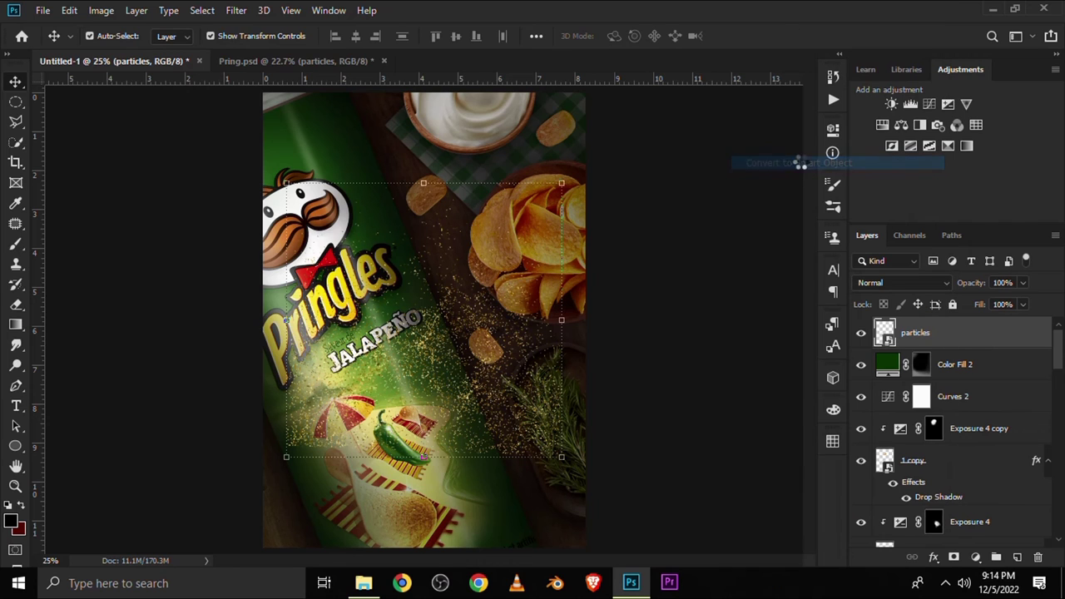
Step: Scale the particles to 225.96%, rotate them 93.46°, shift them left and commit
key(ctrl+t)
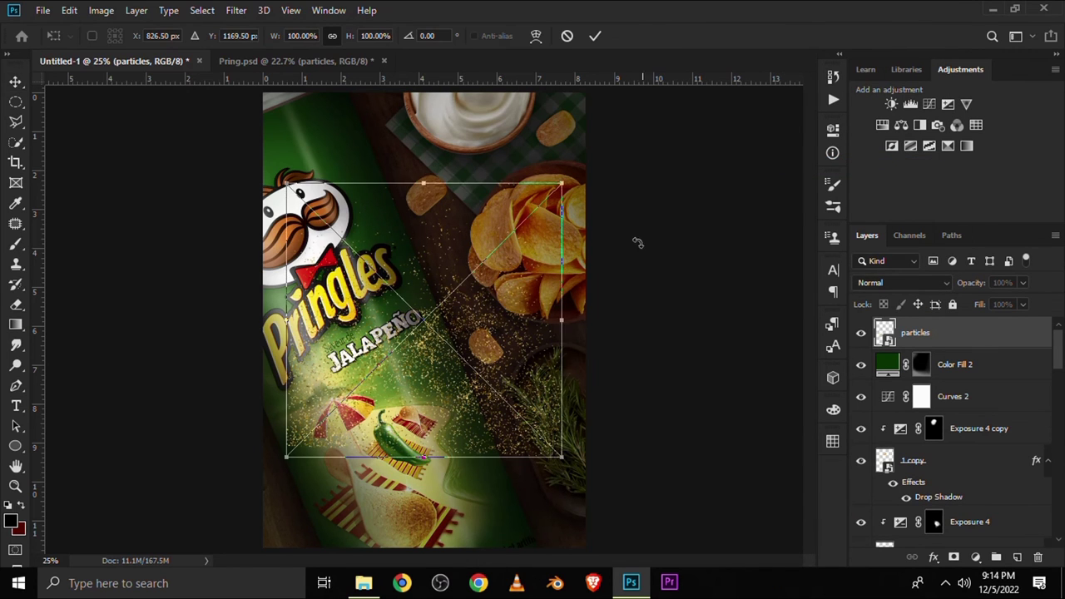
key(ctrl+minus)
drag(516, 320, 748, 319)
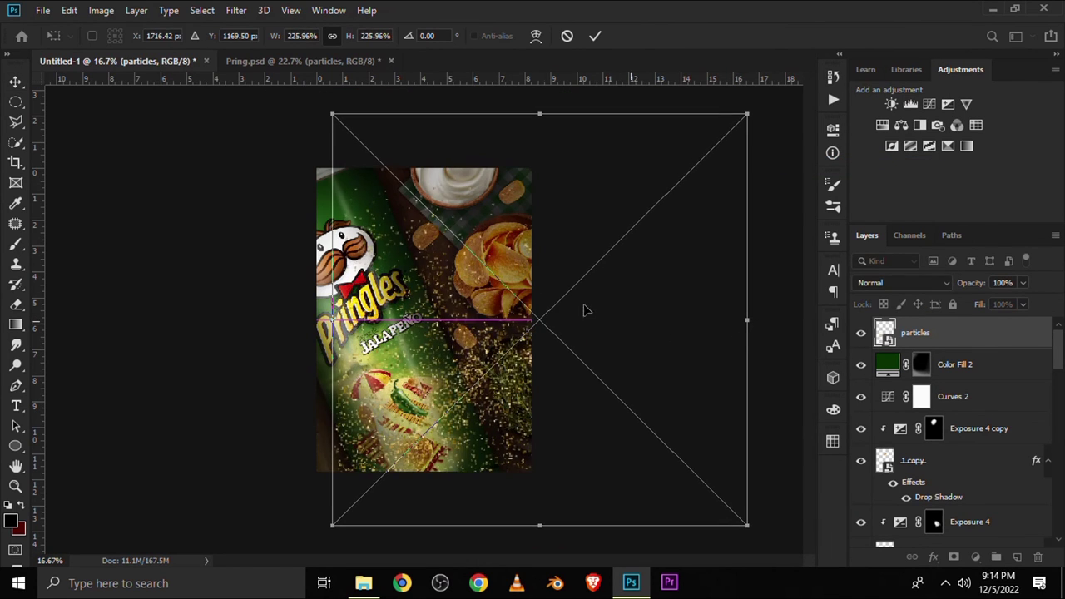
drag(599, 103, 753, 392)
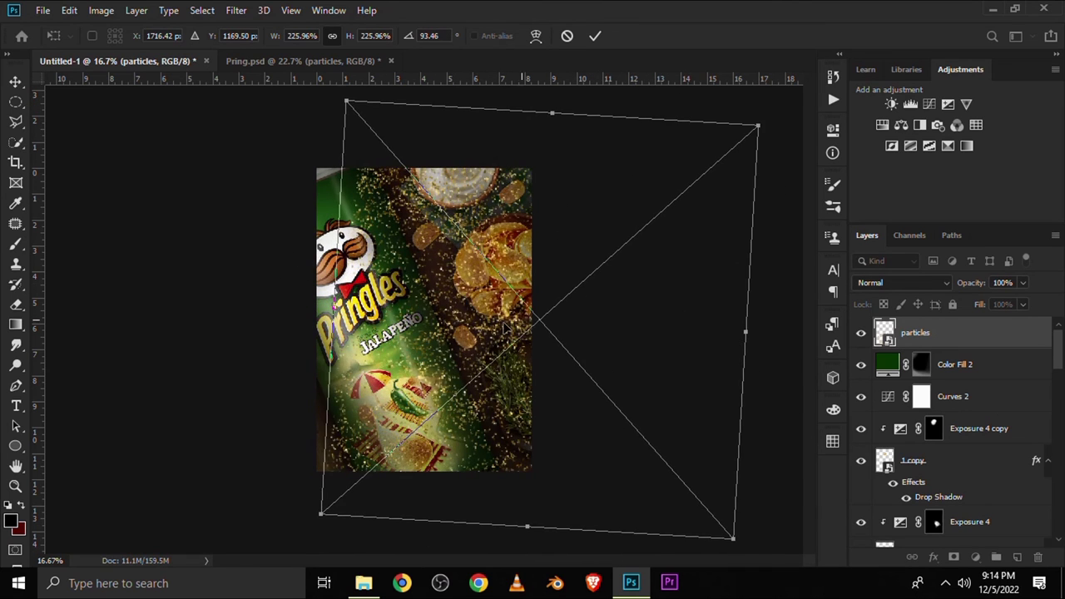
drag(526, 324, 450, 325)
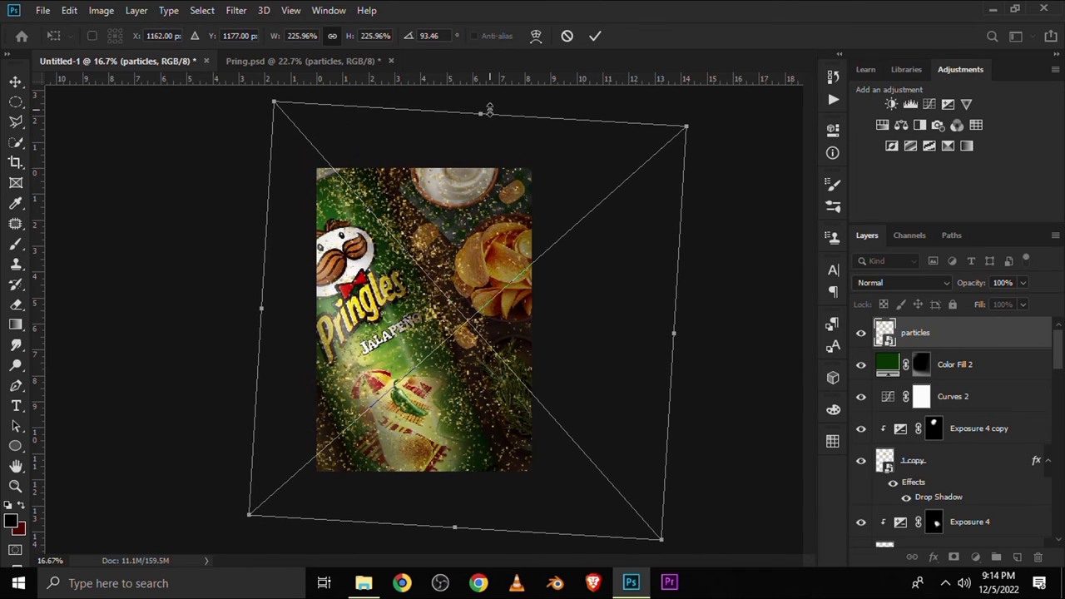
drag(490, 110, 488, 90)
click(595, 36)
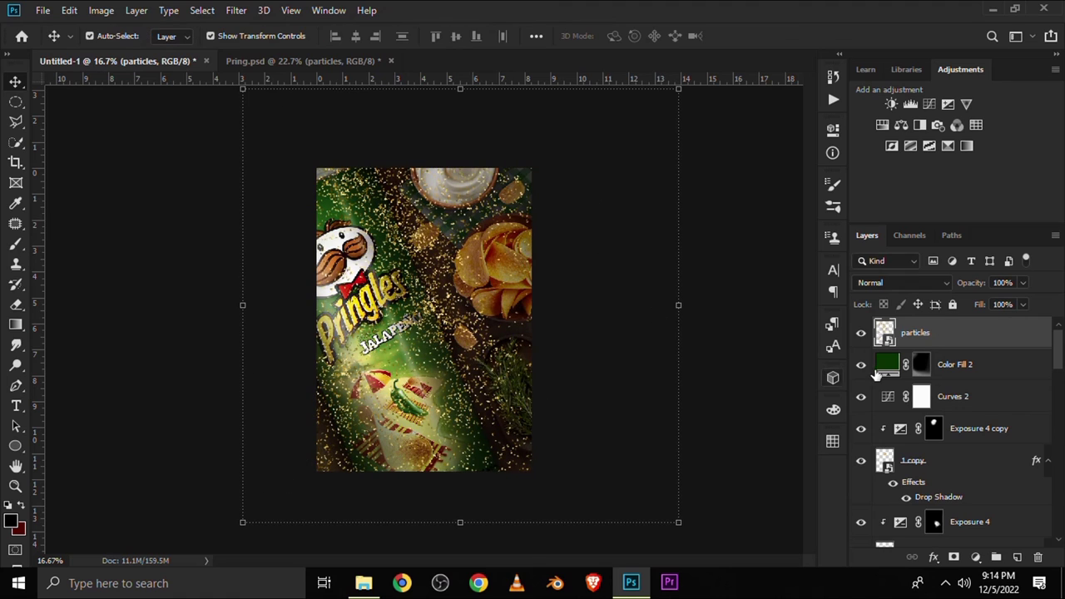
click(862, 333)
Step: Move the particles layer down to sit just above Levels 1, behind the can
drag(945, 339, 955, 573)
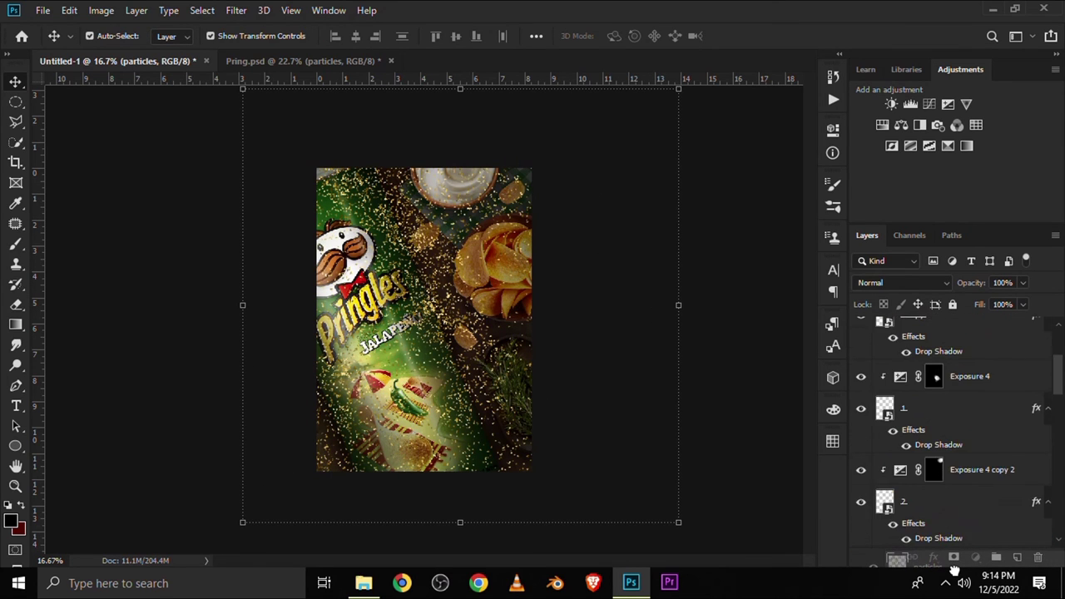
mouse_move(955, 573)
mouse_down()
mouse_move(941, 460)
mouse_move(924, 425)
mouse_up()
click(862, 407)
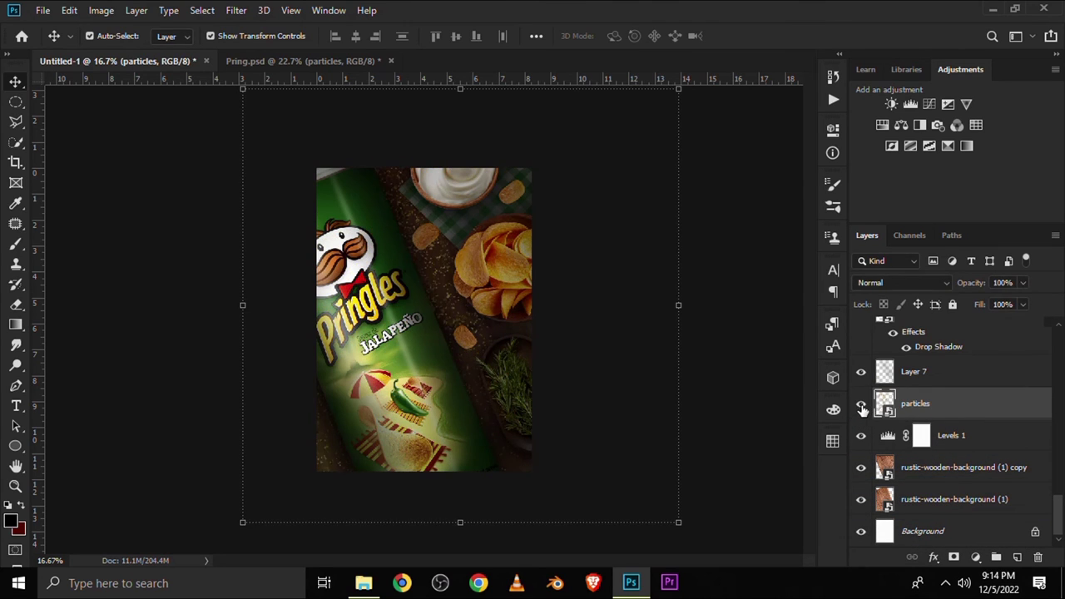
click(977, 558)
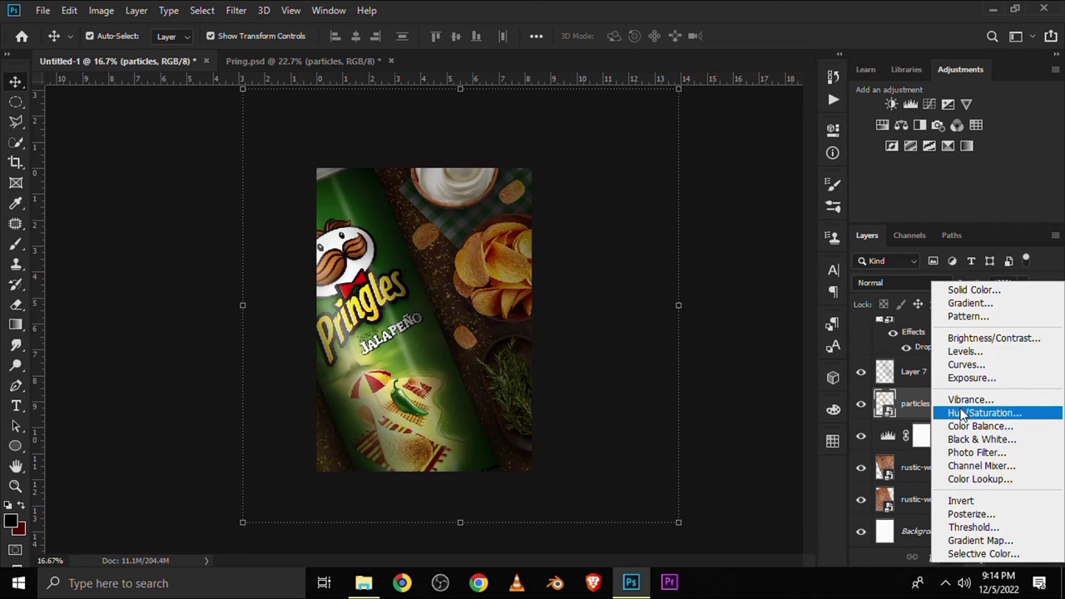
Step: Clip a Hue/Saturation layer to the particles with Lightness +86 and Saturation -20
click(975, 413)
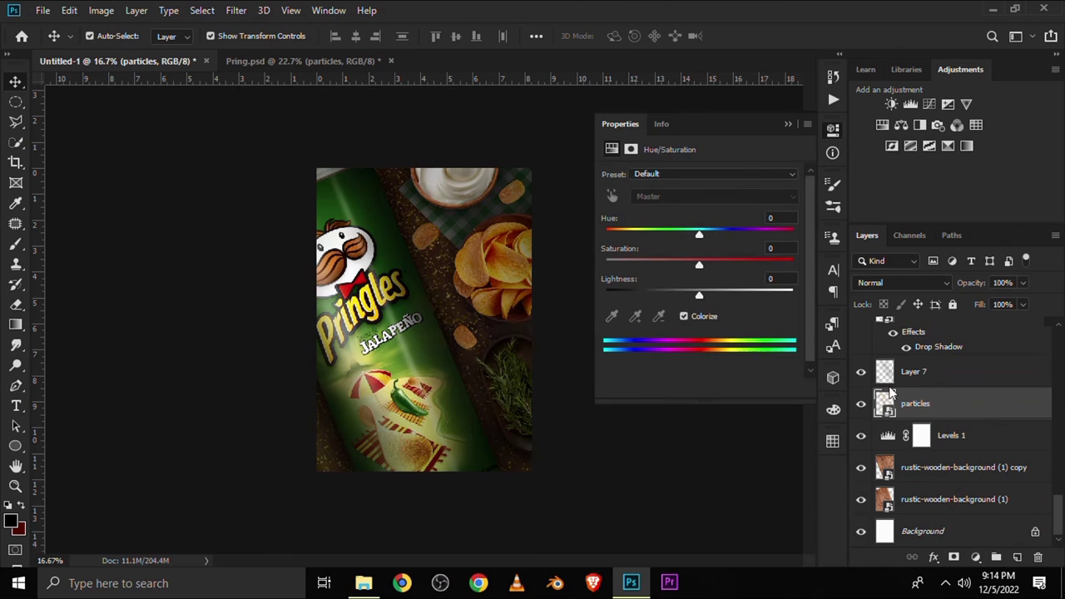
click(699, 389)
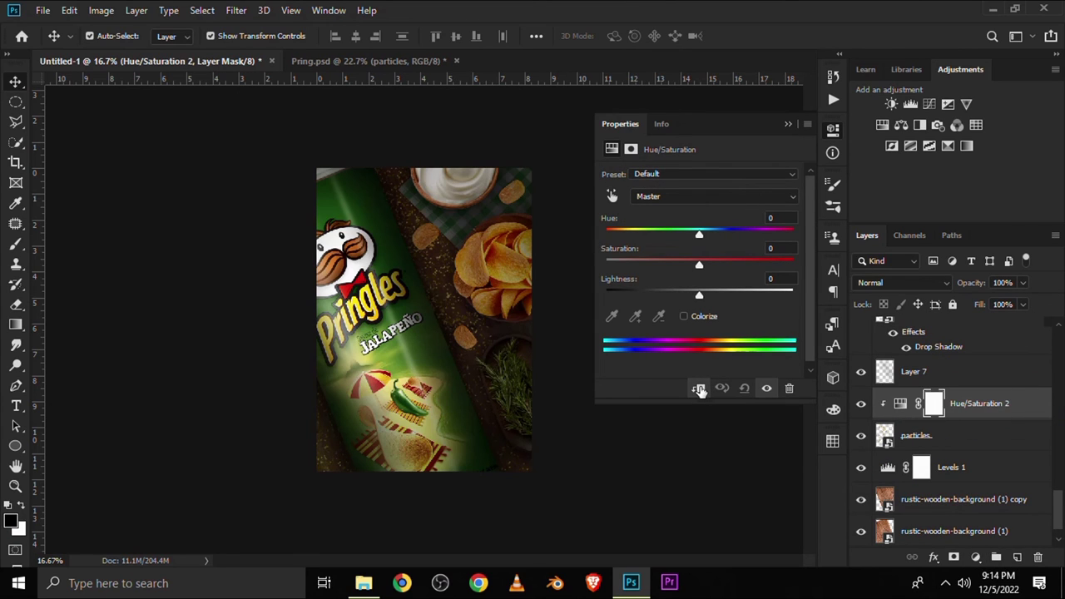
drag(701, 296, 762, 297)
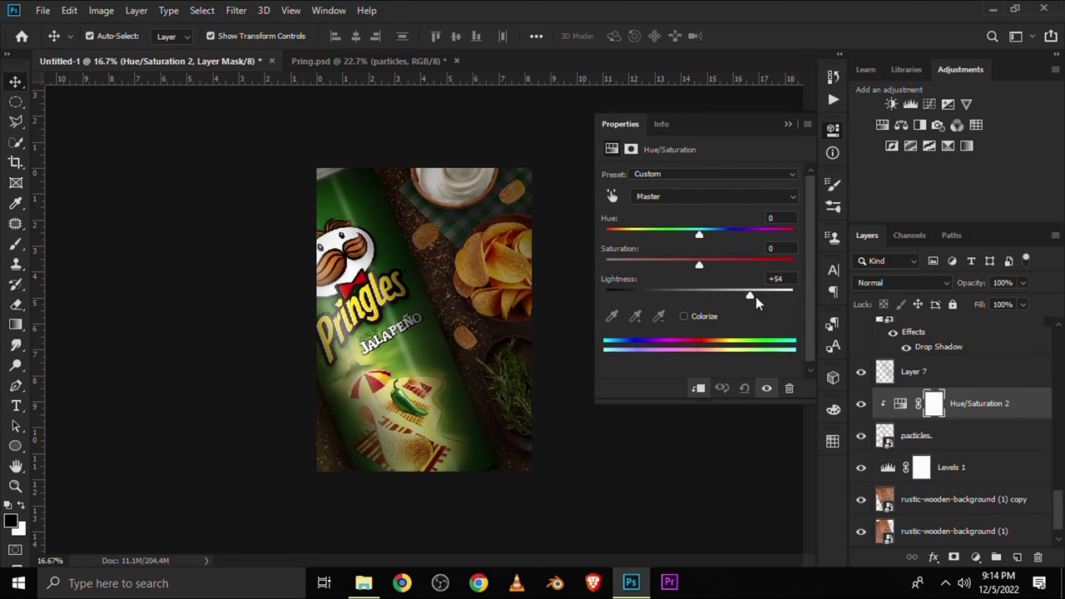
drag(698, 267, 681, 265)
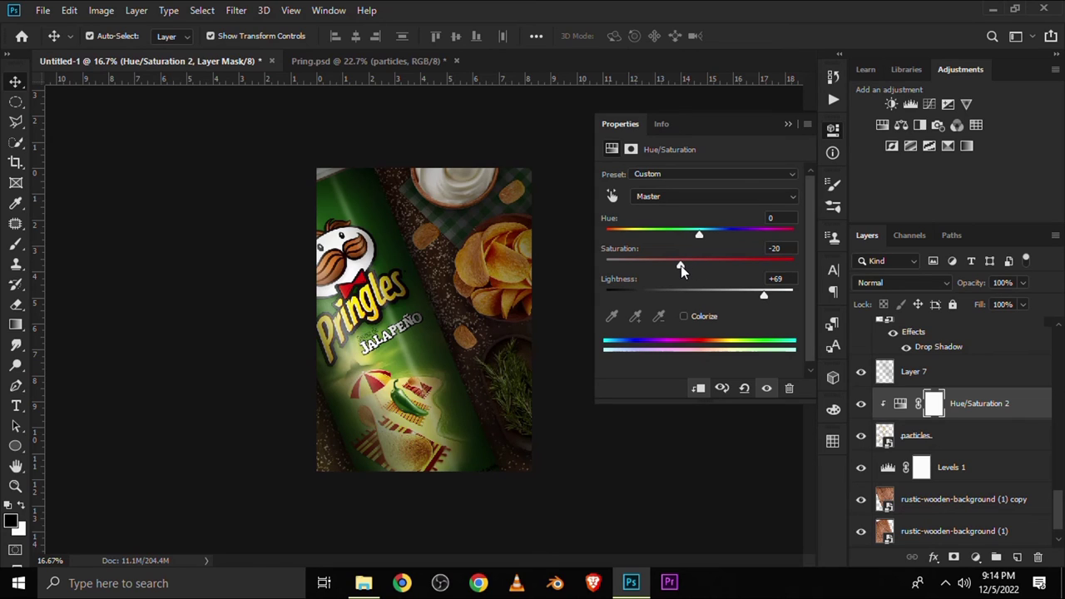
drag(764, 297, 775, 299)
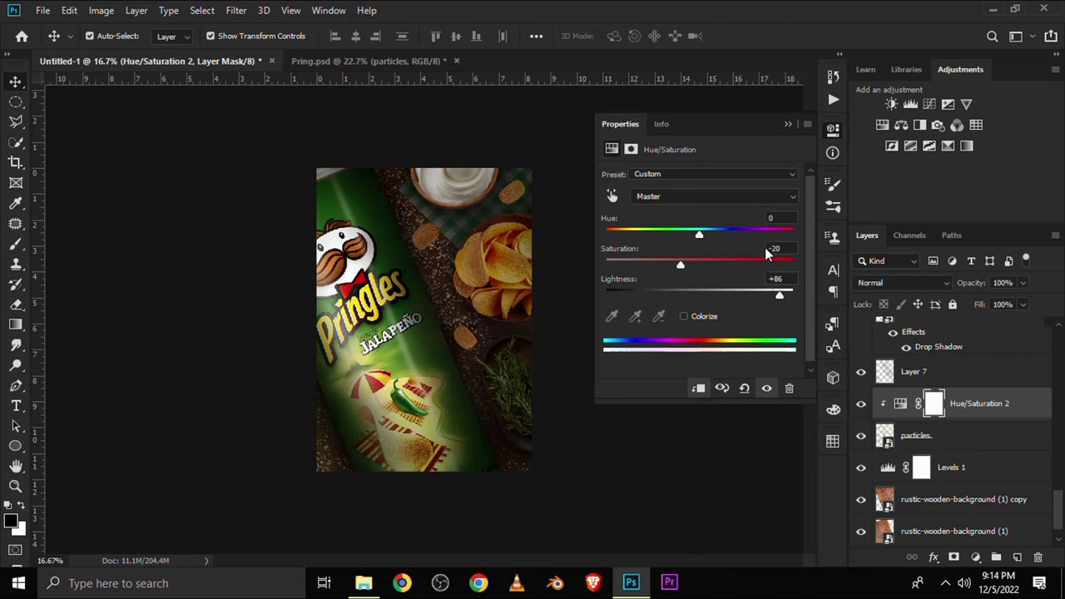
click(787, 127)
click(919, 434)
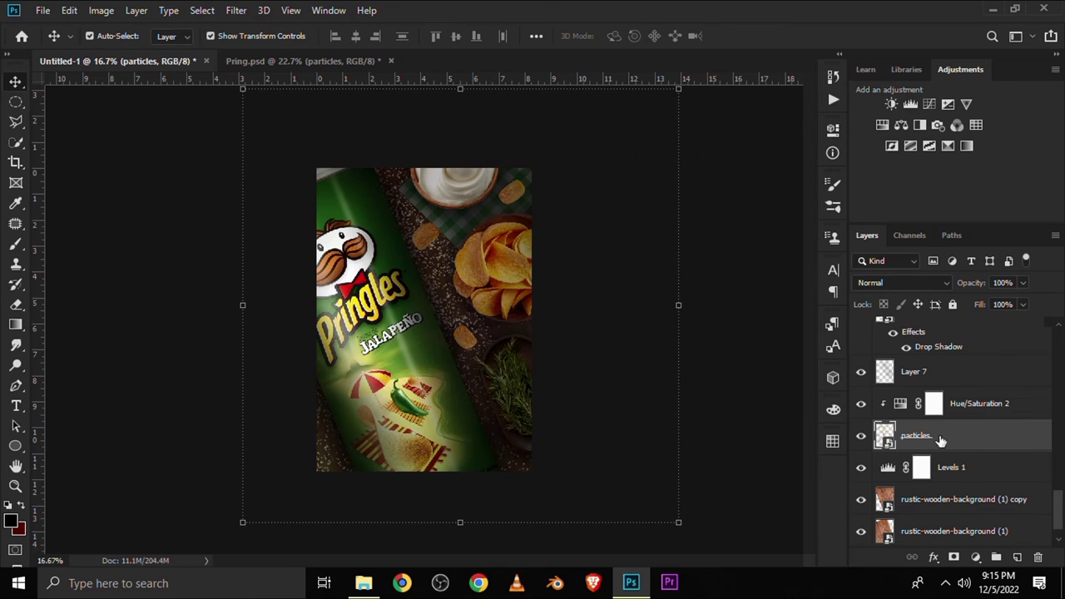
Step: Add an inverted black mask to the particles and set a white Brush at 14% opacity
click(953, 557)
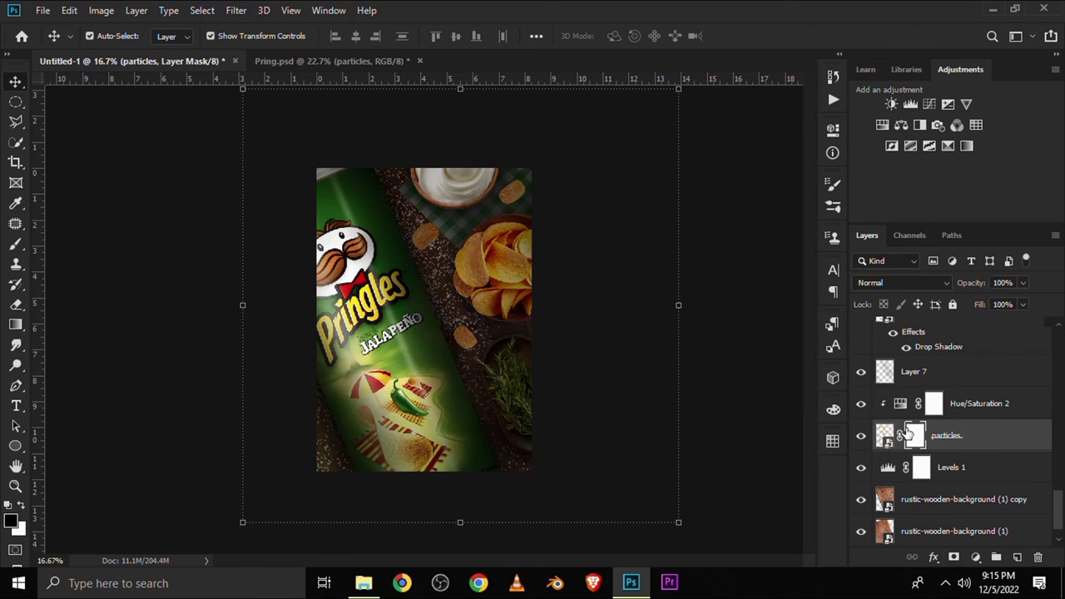
key(ctrl+i)
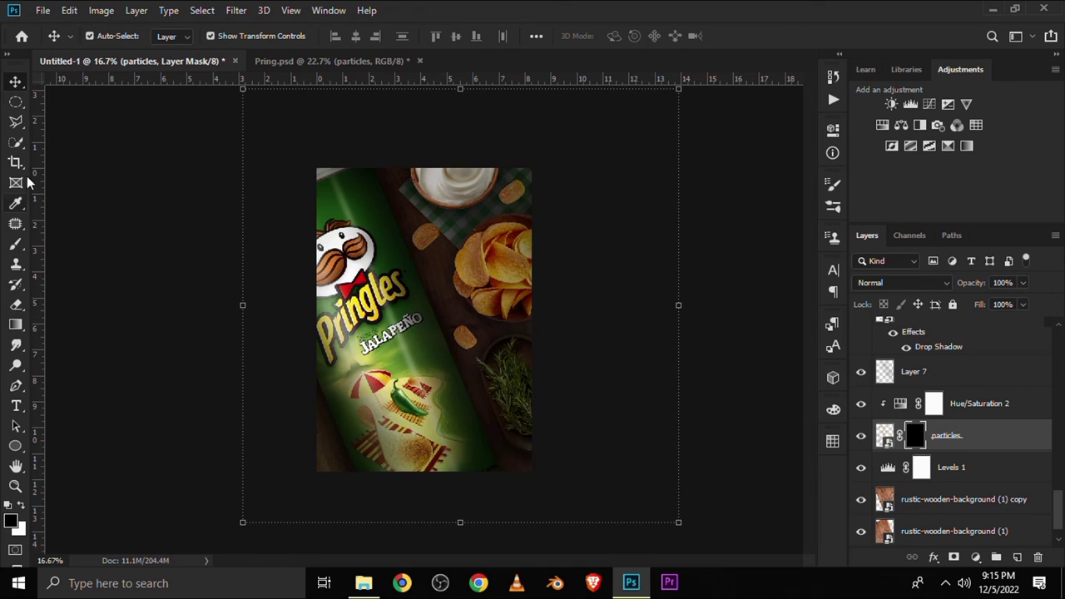
click(15, 243)
click(93, 244)
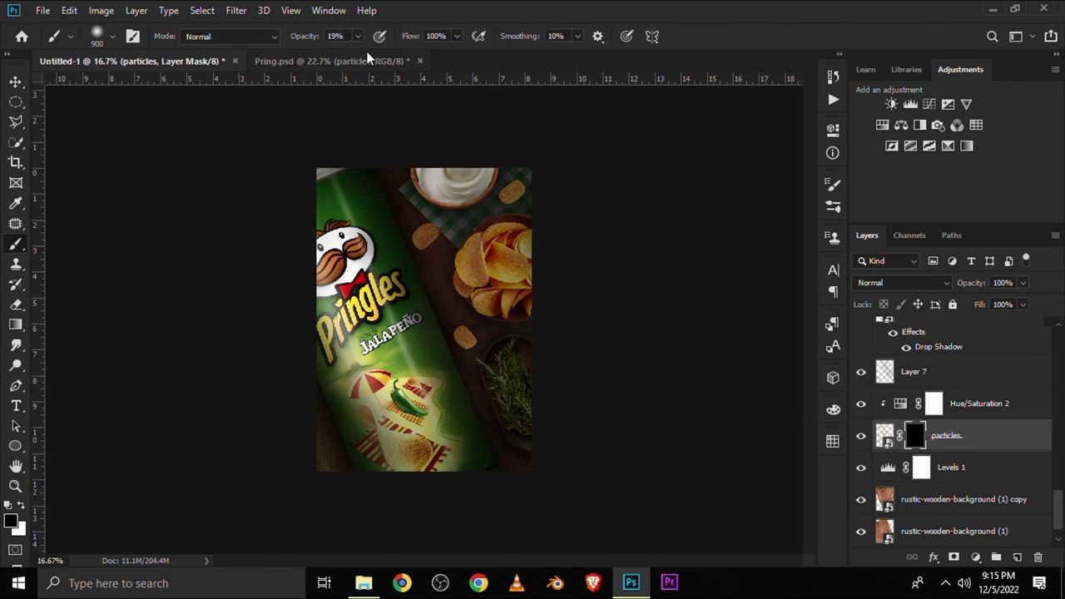
click(358, 37)
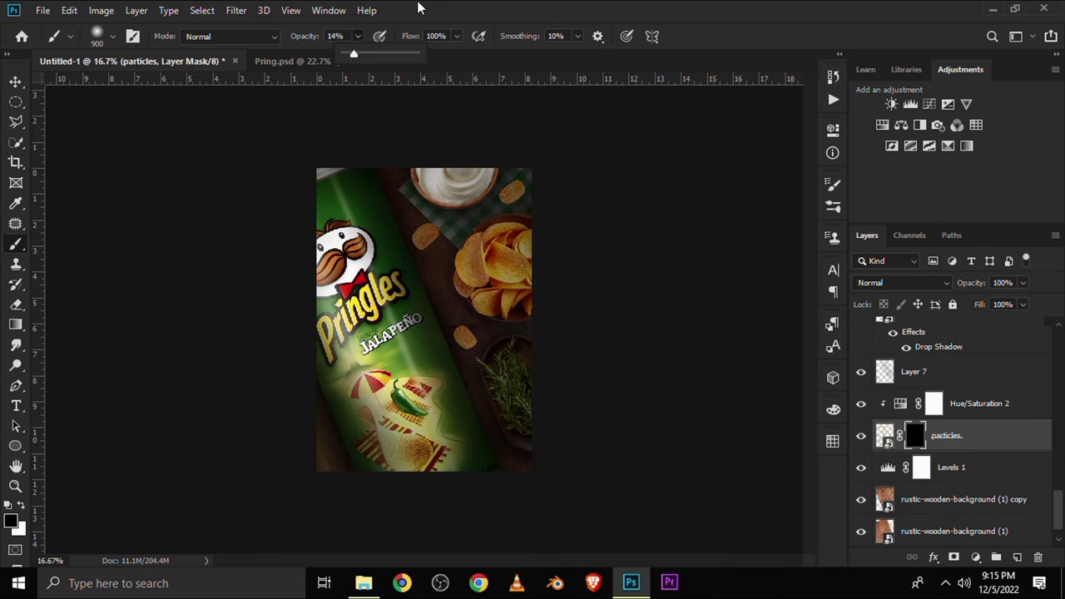
click(21, 508)
Step: Softly paint particles back along the lower can and toward the chip, then deselect
scroll(424, 320, up, 2)
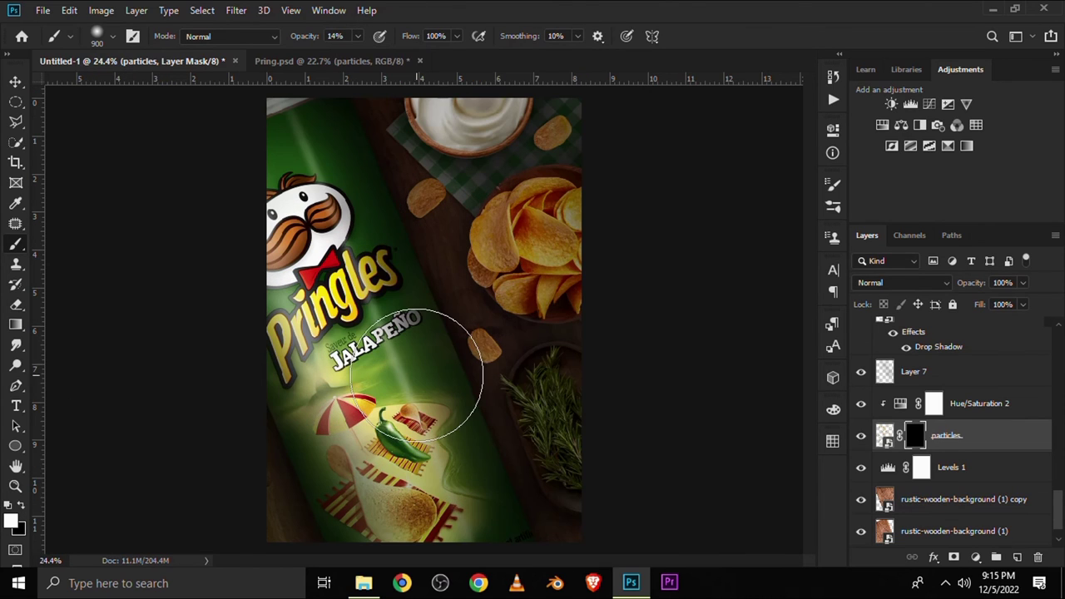
drag(487, 392, 511, 368)
drag(532, 466, 323, 497)
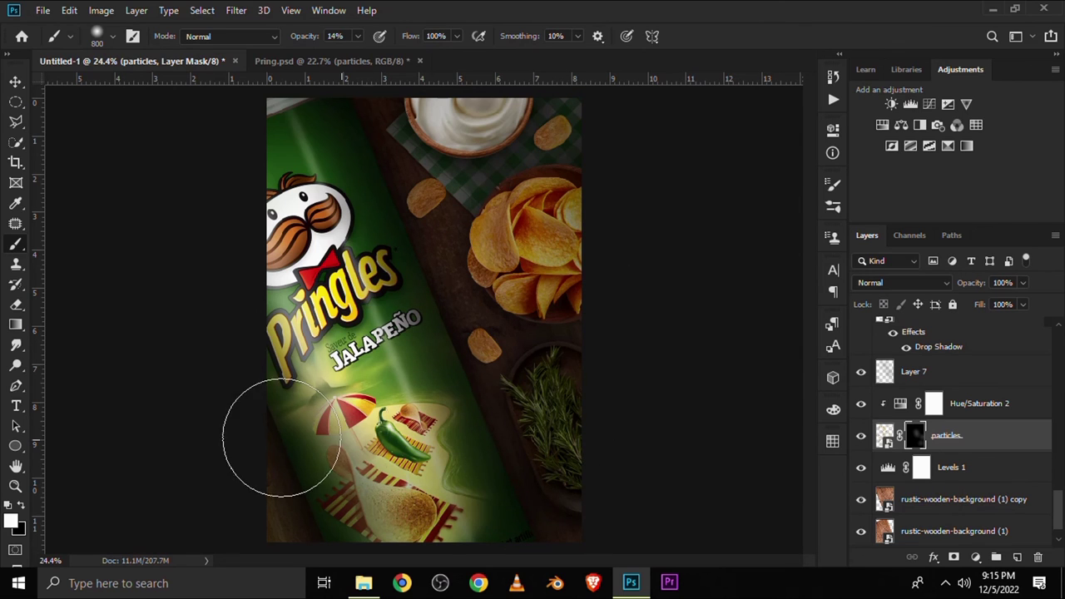
mouse_move(374, 130)
mouse_down()
mouse_move(421, 155)
mouse_move(433, 184)
mouse_up()
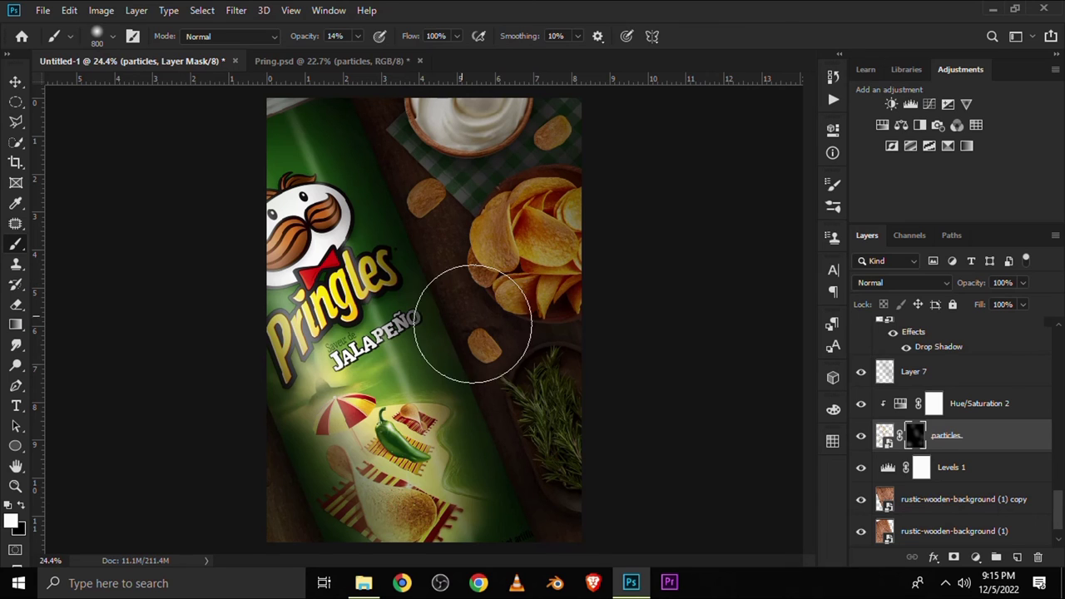
scroll(582, 383, down, 1)
scroll(549, 474, down, 1)
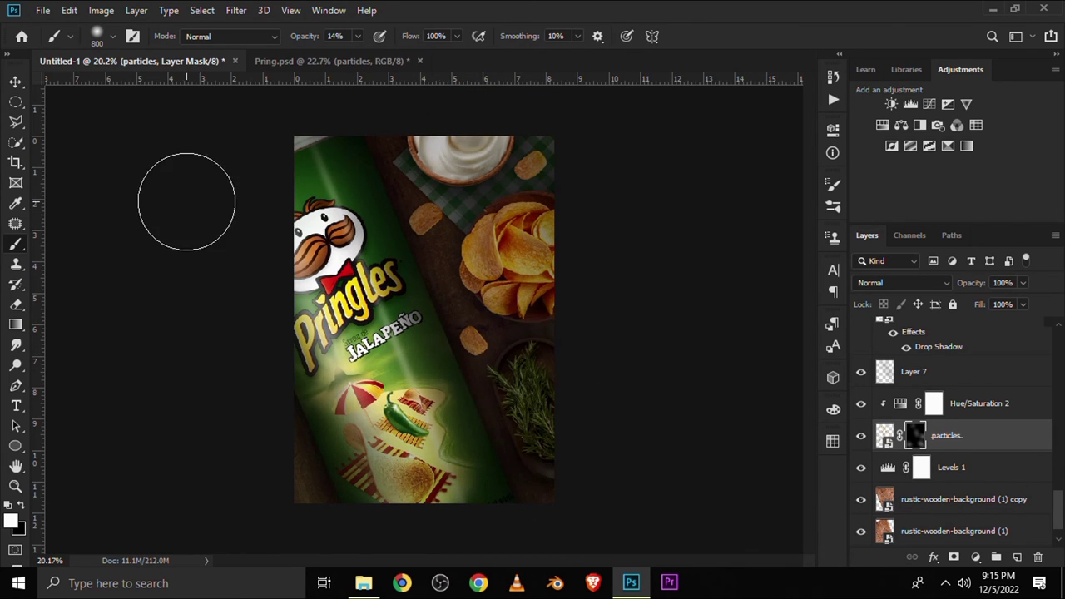
scroll(167, 192, up, 2)
click(18, 85)
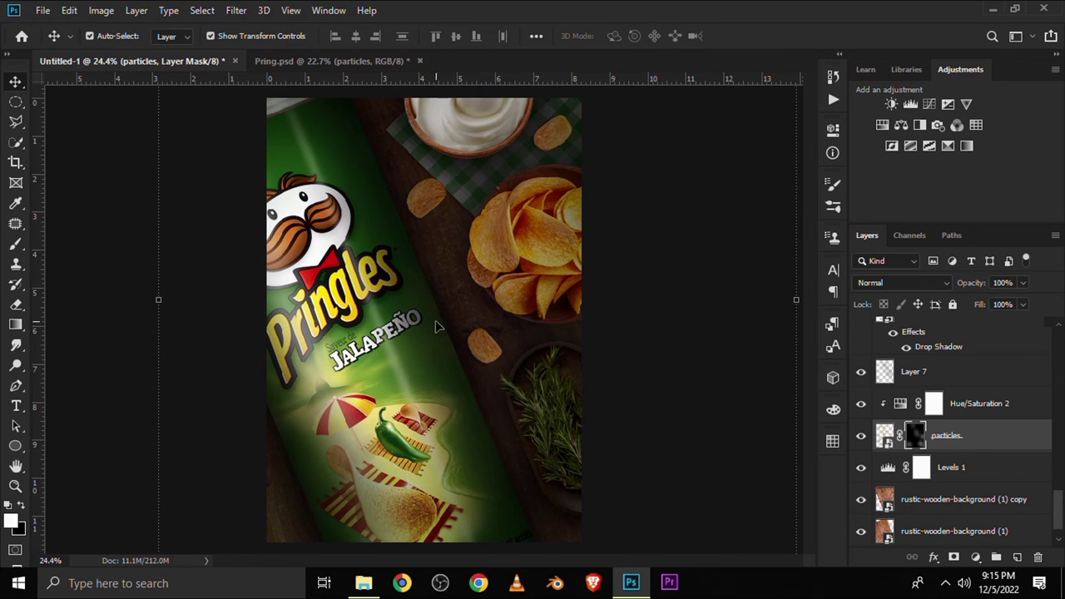
click(274, 348)
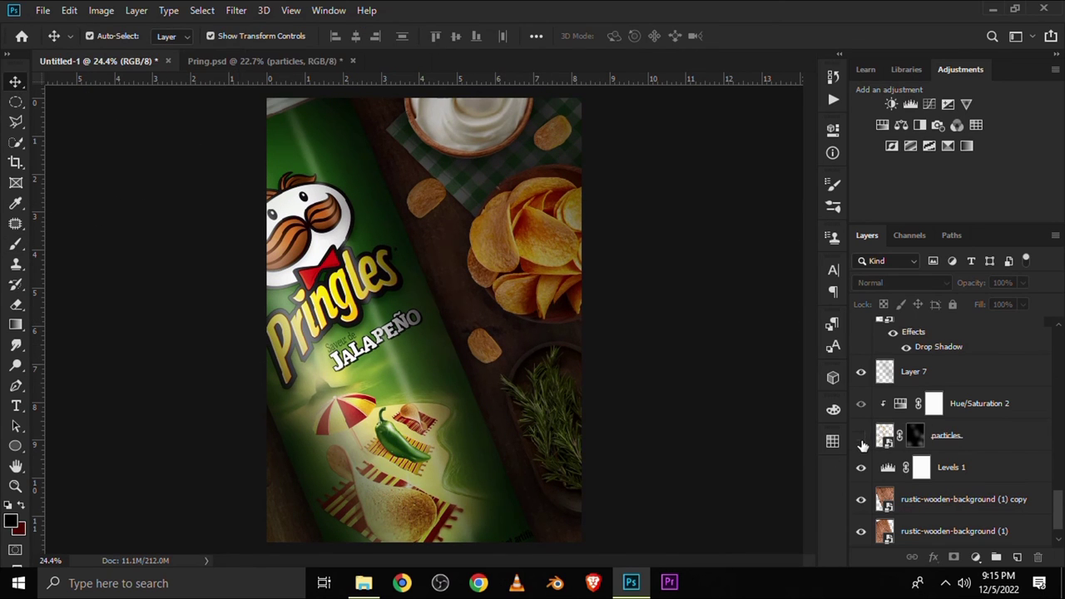
Step: Lower the particles opacity to about 53% and stamp all visible layers into Layer 8
click(953, 441)
click(1022, 283)
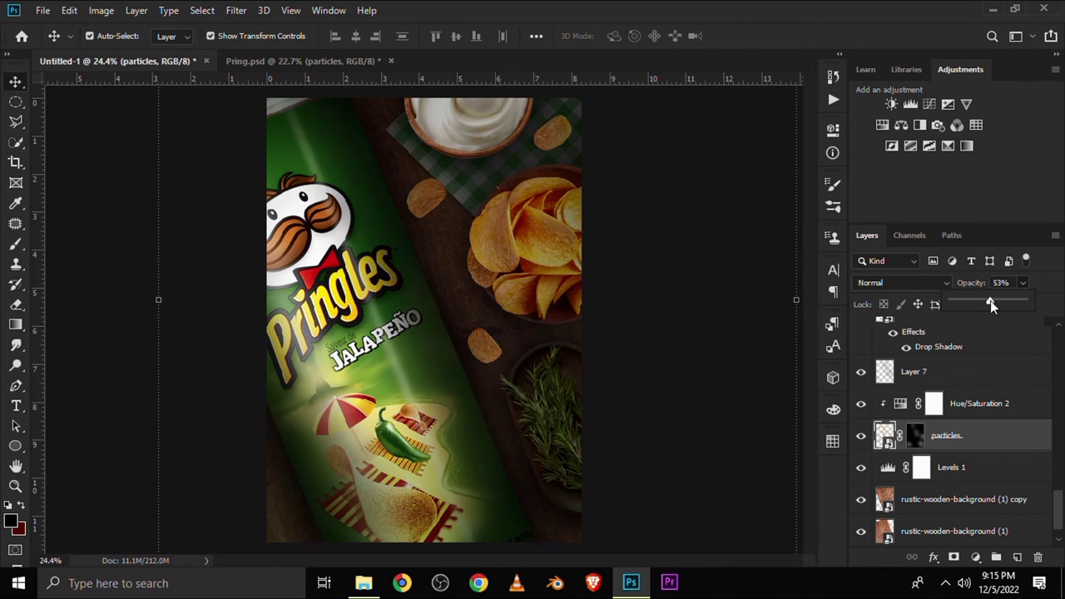
click(677, 423)
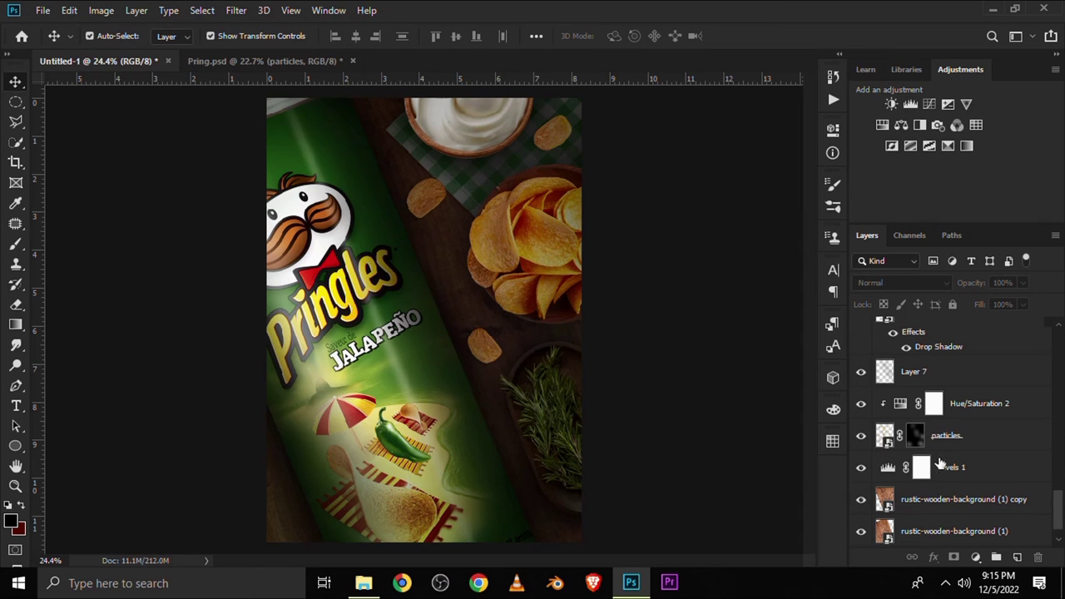
scroll(941, 465, up, 3)
scroll(937, 449, up, 3)
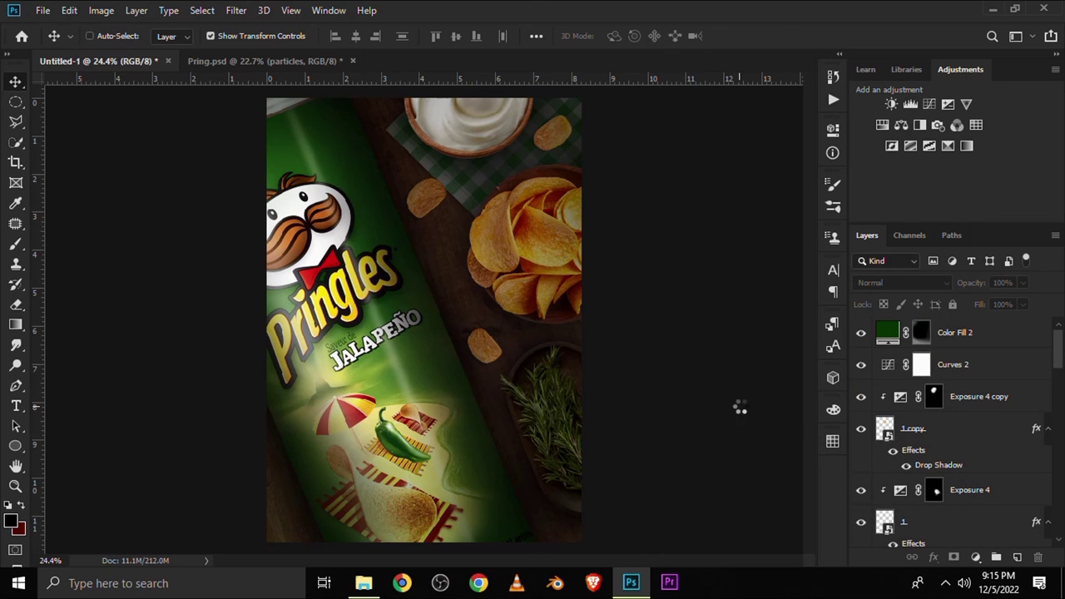
key(ctrl+shift+alt+e)
Step: Convert Layer 8 to a smart object and open the Camera Raw Filter
right_click(919, 338)
click(753, 216)
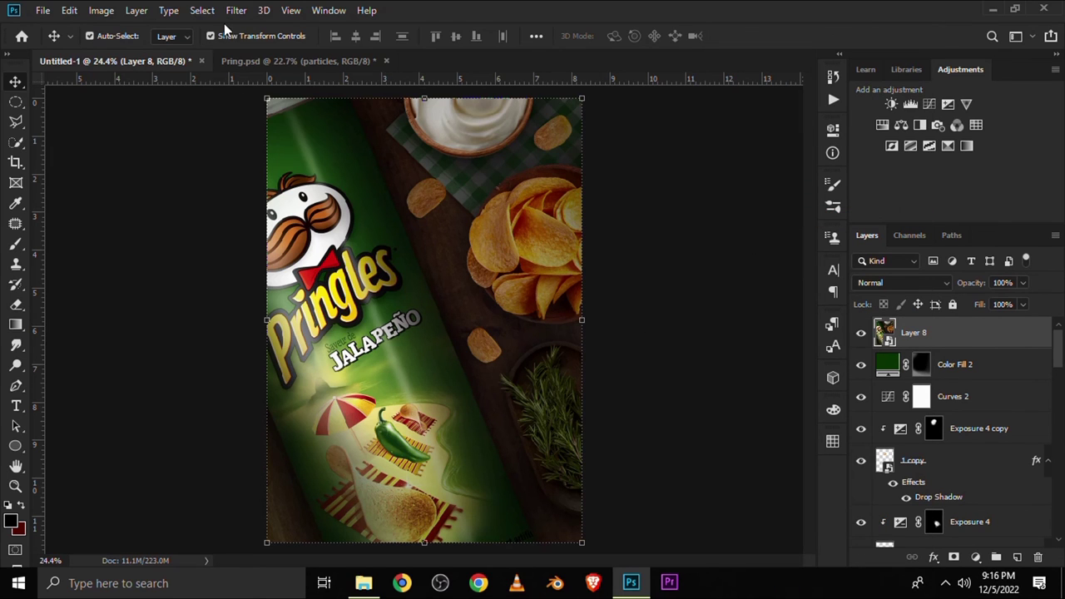
click(235, 10)
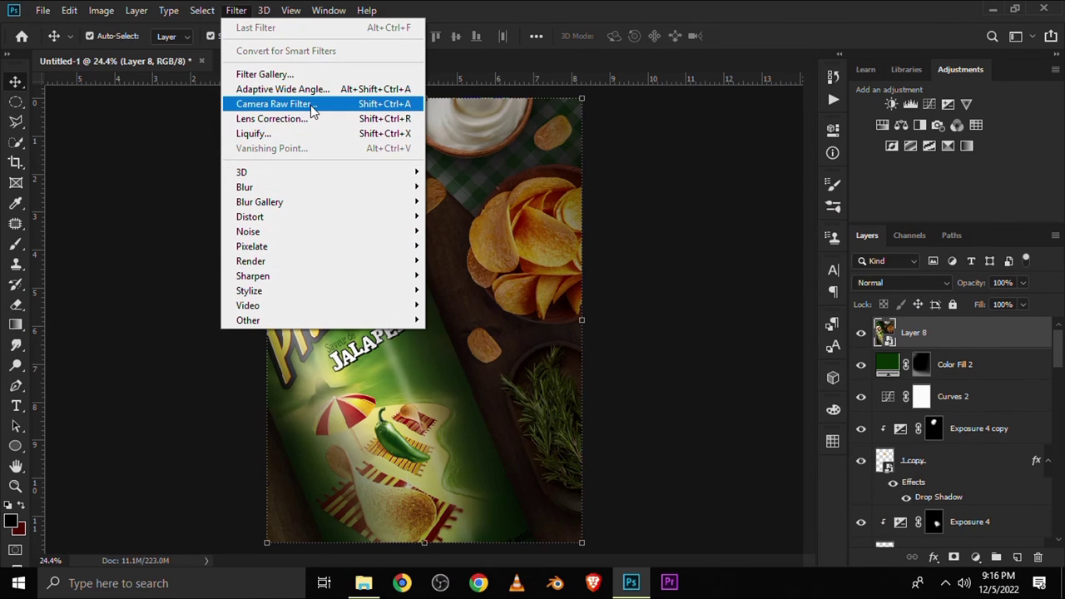
click(312, 108)
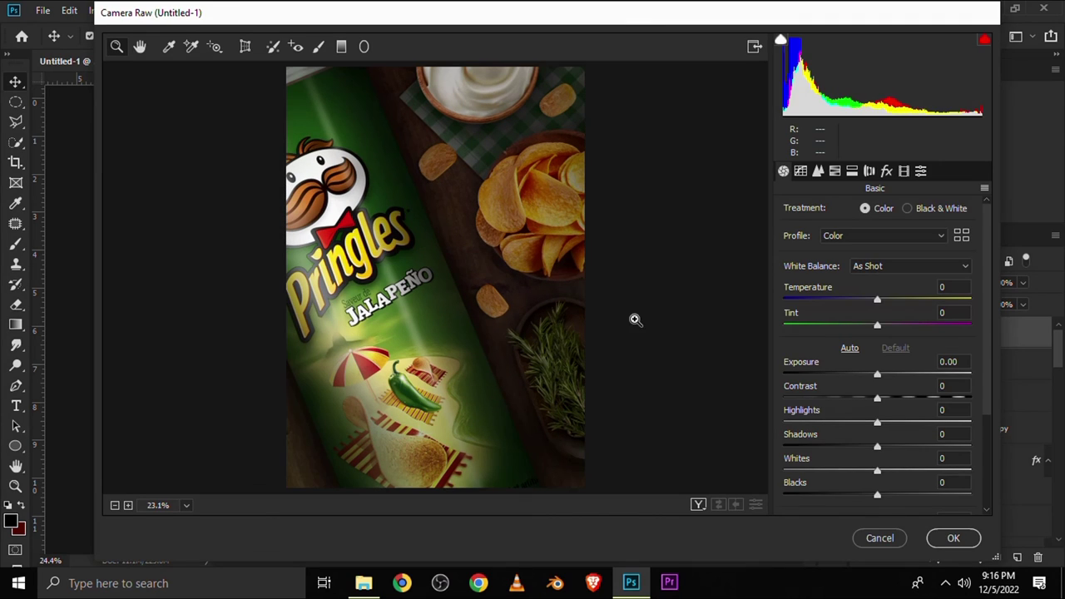
Step: Set Exposure +0.05, Highlights +8, Shadows -14, Whites +8, Blacks -13, Texture +8 and a little Clarity
click(885, 377)
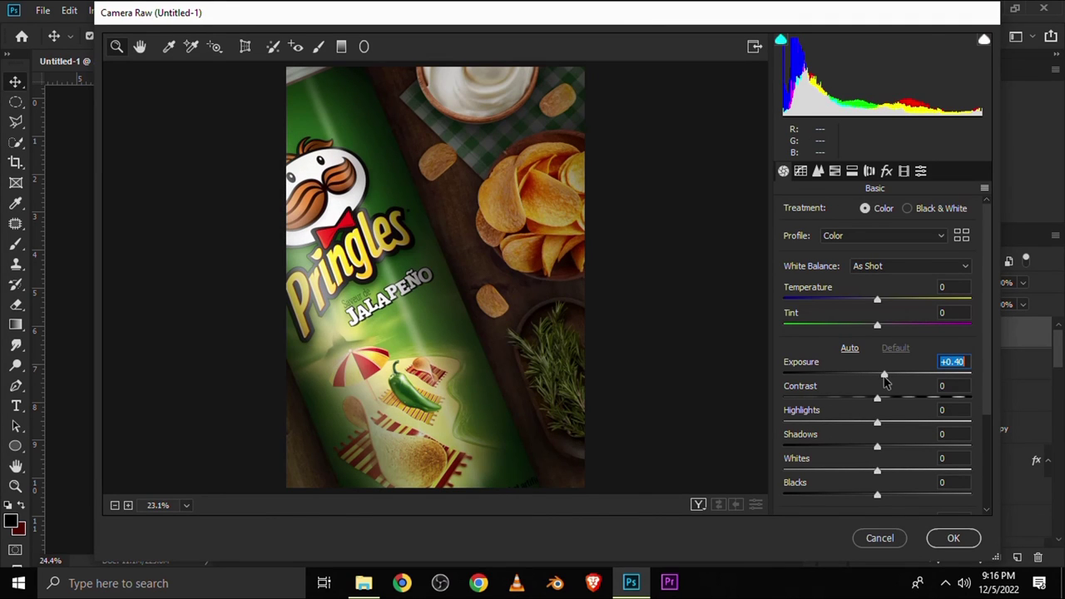
drag(885, 379, 898, 403)
click(885, 423)
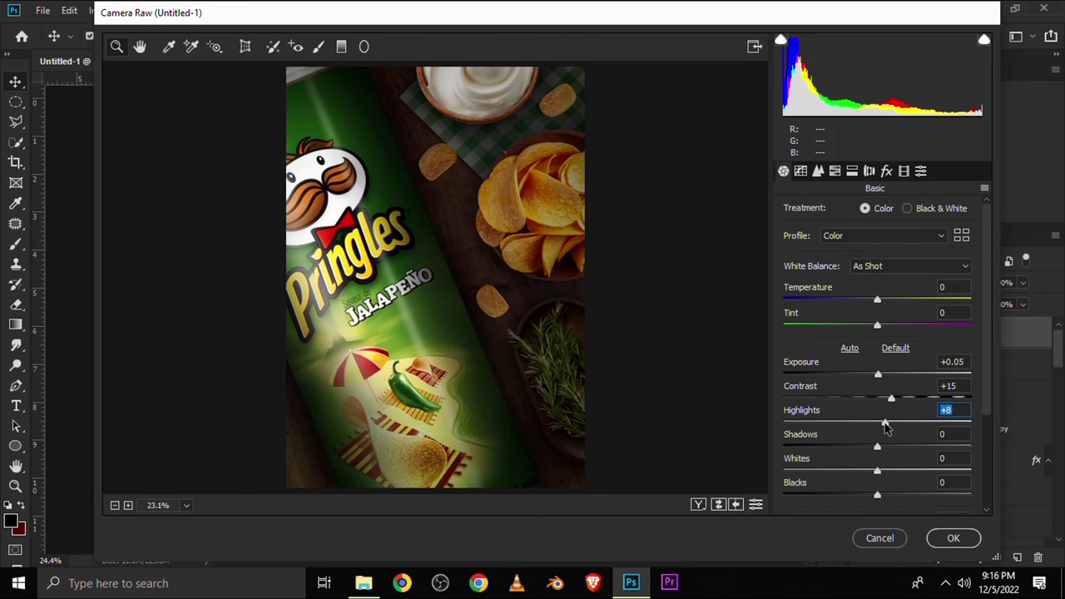
drag(878, 448, 863, 450)
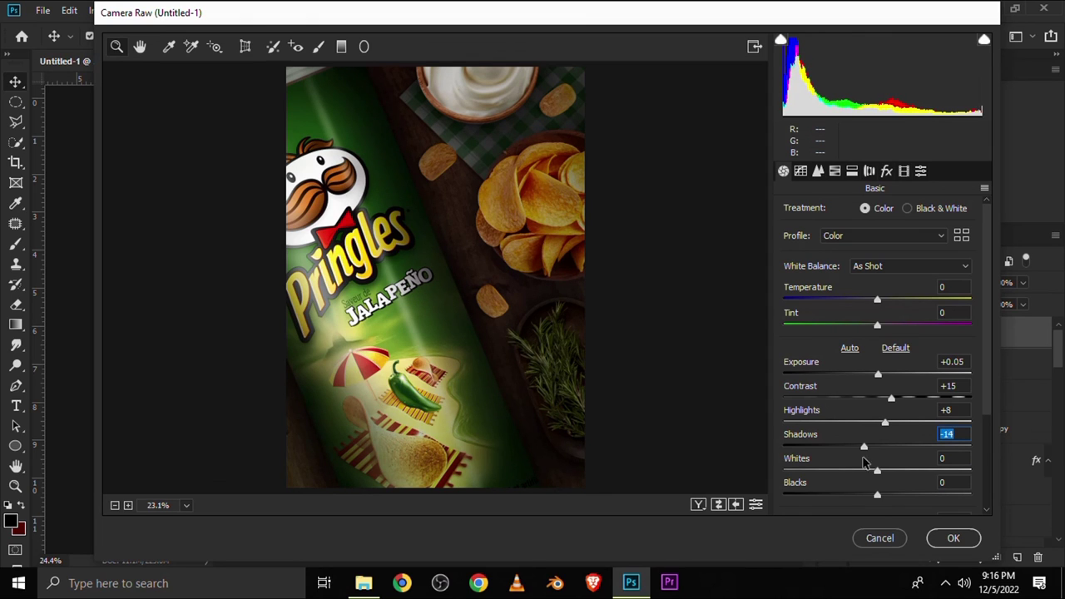
click(885, 472)
scroll(986, 398, down, 1)
scroll(986, 398, down, 2)
click(867, 423)
drag(868, 426, 865, 426)
click(892, 464)
drag(890, 464, 885, 465)
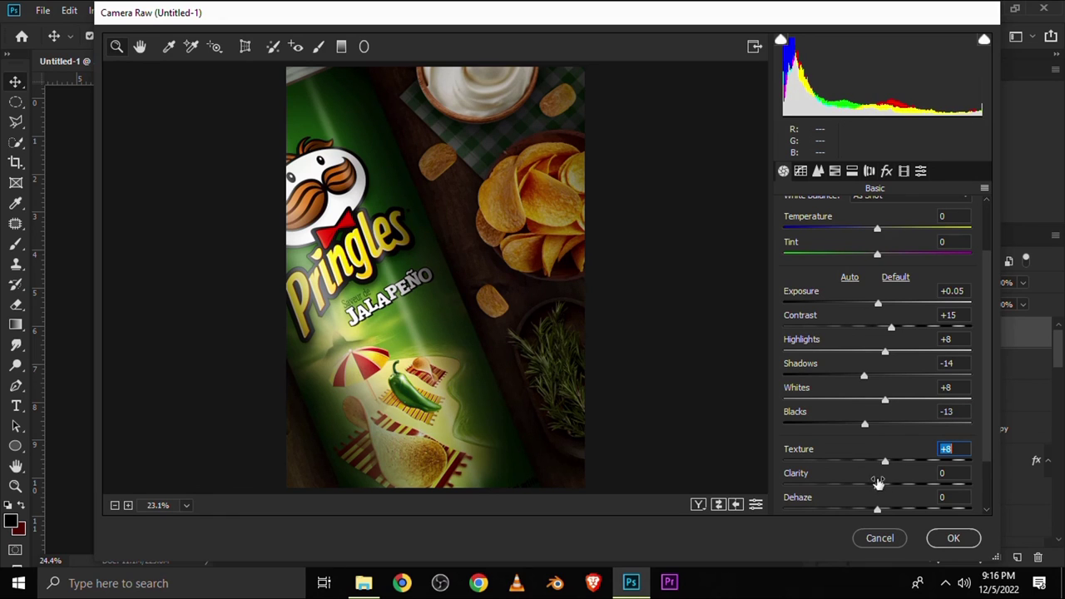
drag(881, 484, 883, 485)
Step: Recheck Texture, Blacks, Whites, Highlights and Contrast, then nudge Exposure to +0.10
click(961, 449)
click(962, 412)
click(961, 388)
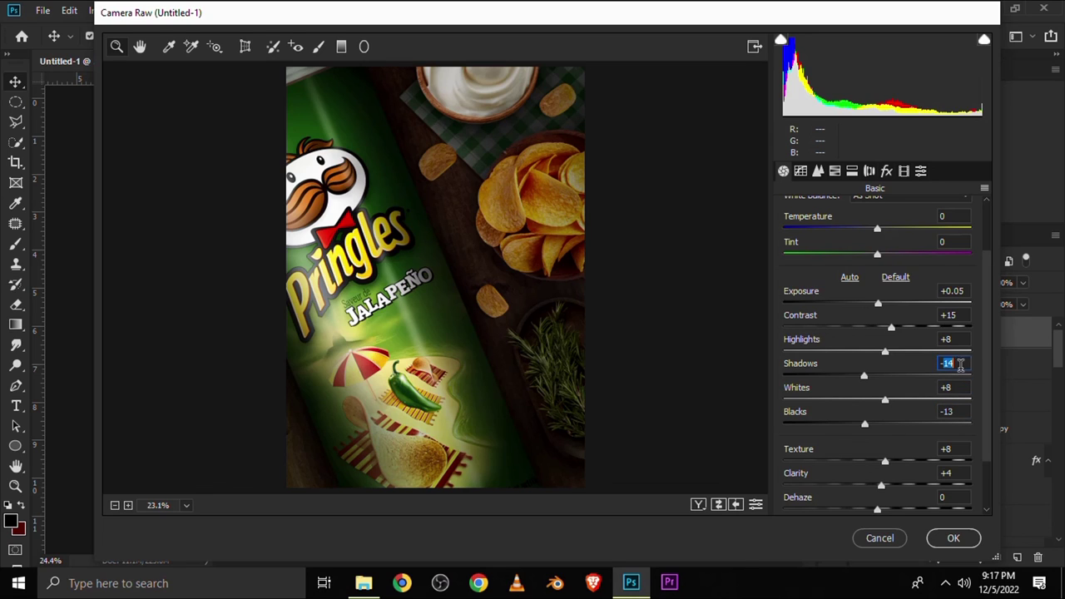
click(962, 337)
click(961, 315)
click(965, 290)
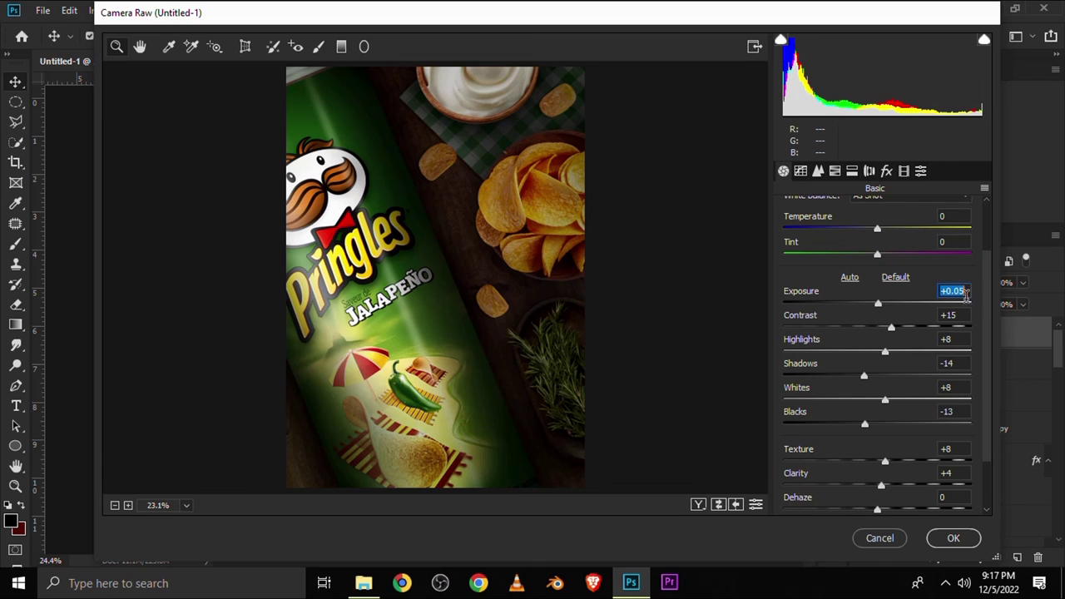
key(Up)
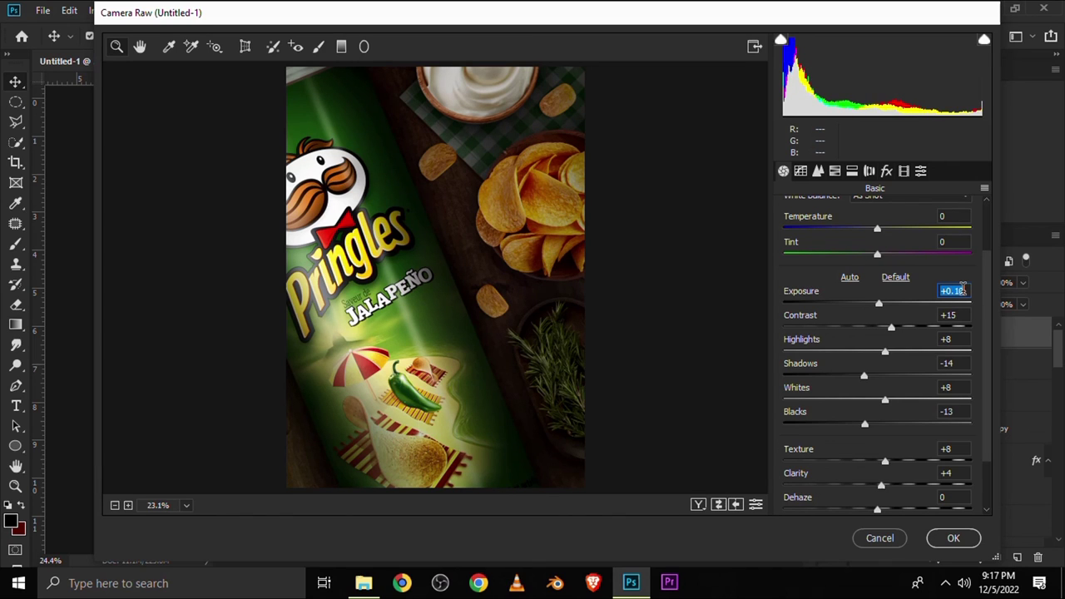
click(836, 171)
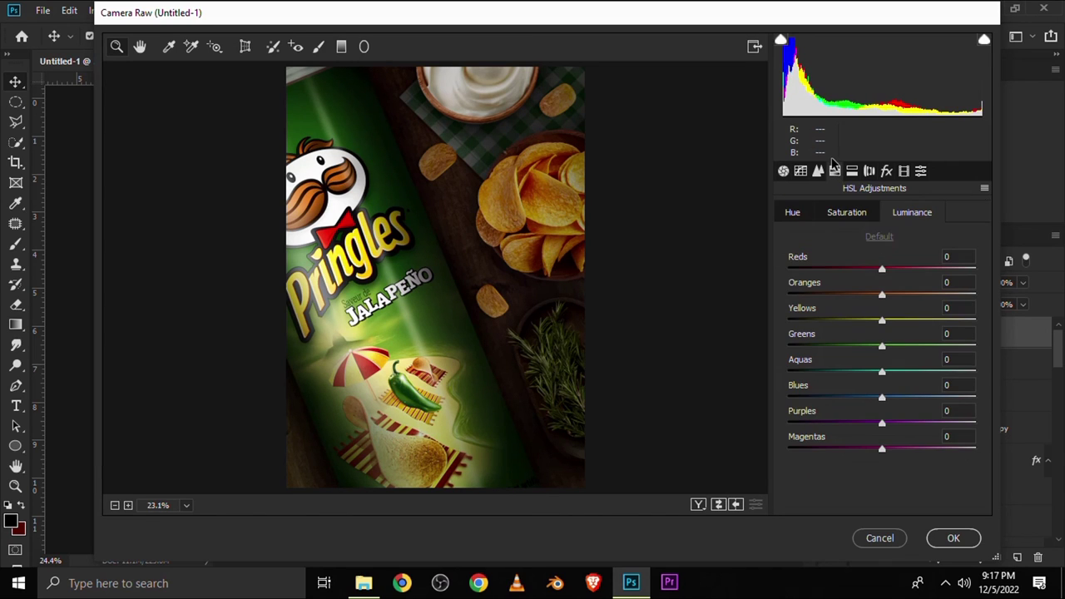
Step: Set Greens to Luminance +14, Saturation +17, Hue +10 and apply the Camera Raw filter
drag(884, 346, 895, 345)
click(853, 216)
drag(884, 348, 899, 349)
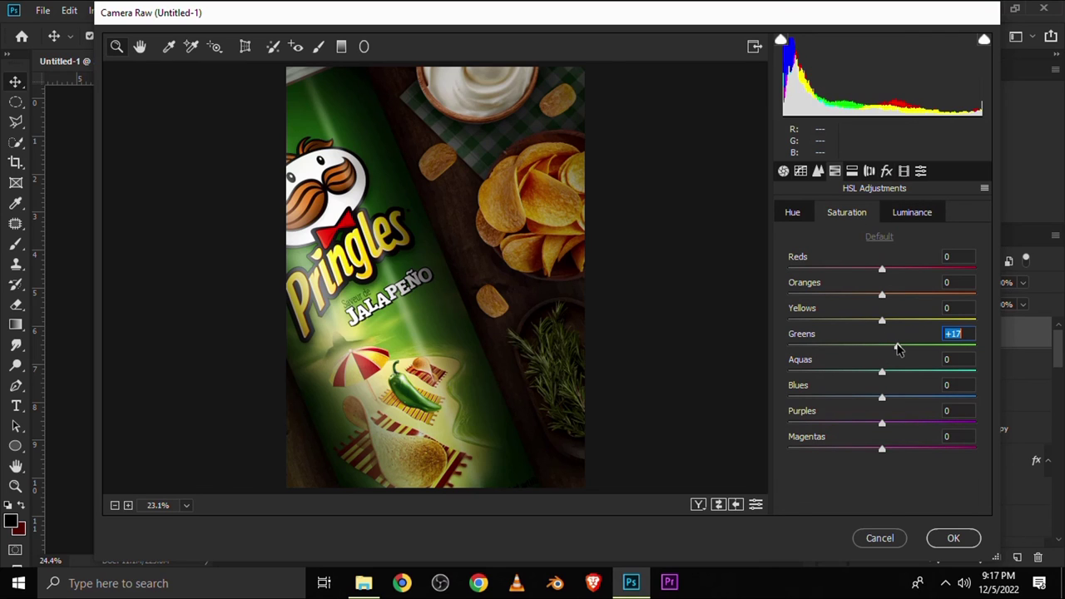
click(795, 215)
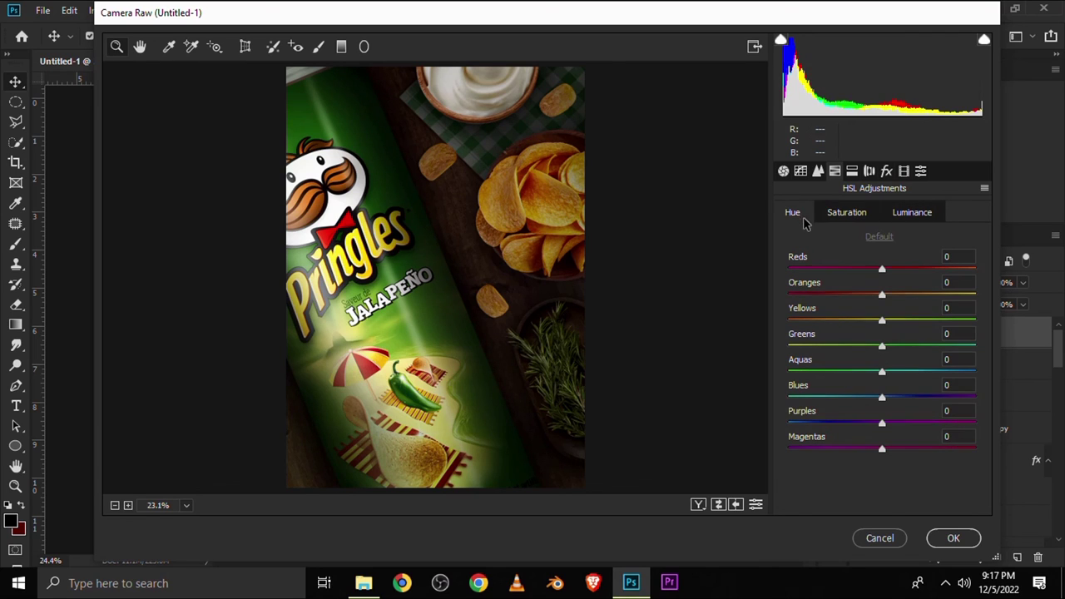
drag(884, 350, 893, 351)
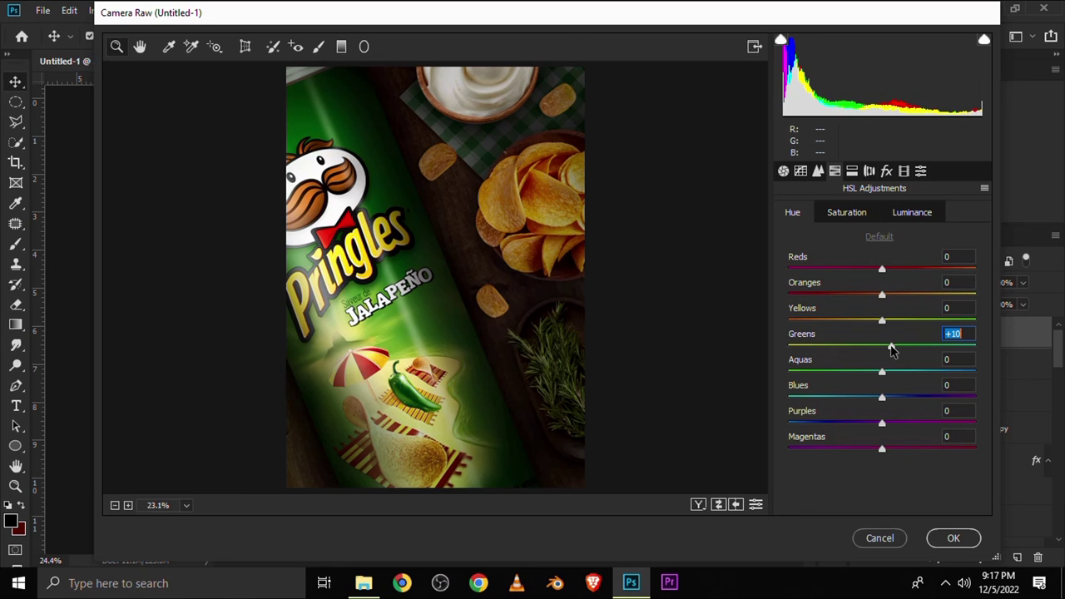
click(954, 538)
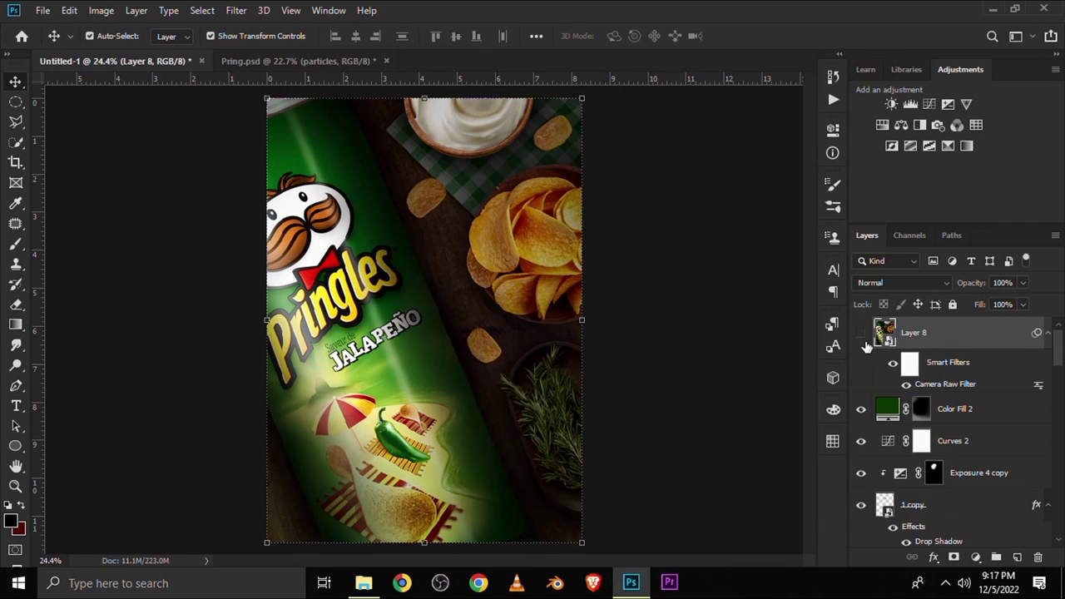
Step: Inspect the green, higher-contrast Camera Raw grade on the Pringles composite, with Layer 8 deselected
scroll(685, 368, down, 1)
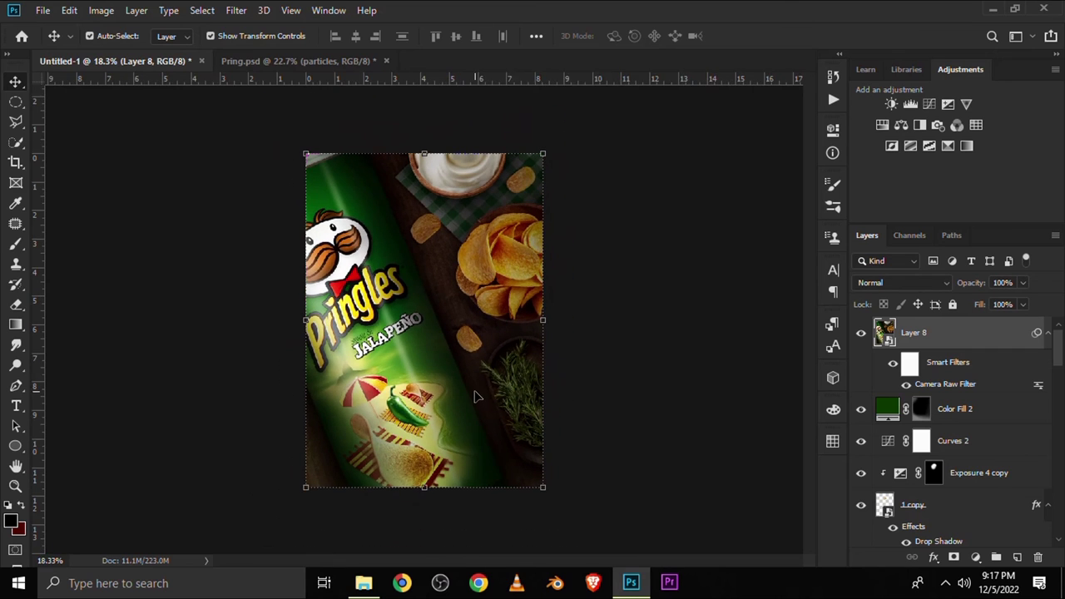
scroll(480, 394, up, 1)
scroll(615, 378, down, 2)
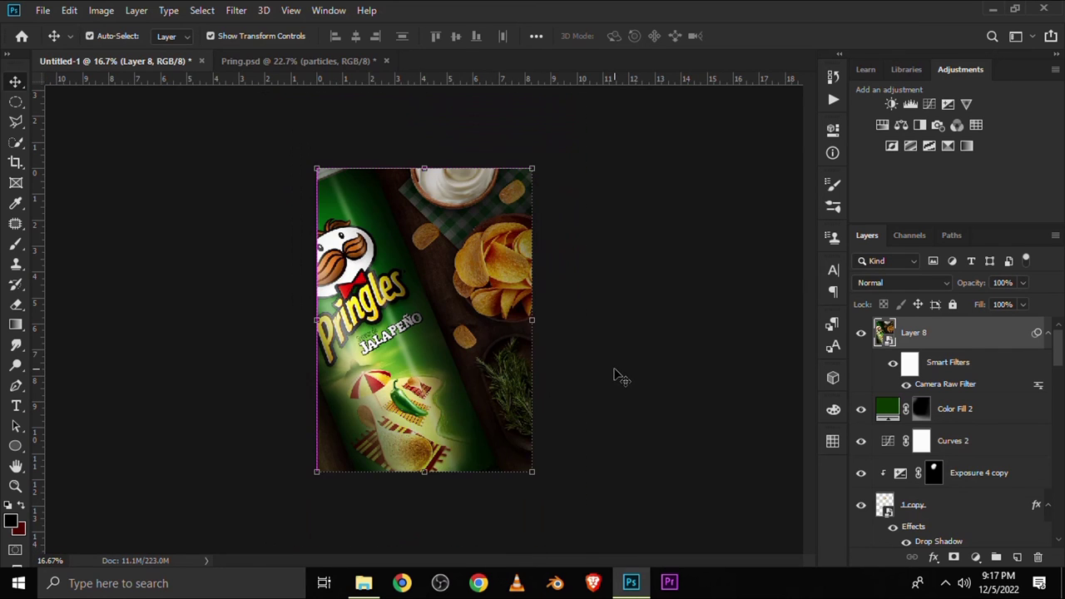
scroll(615, 379, up, 2)
click(620, 379)
scroll(616, 379, up, 1)
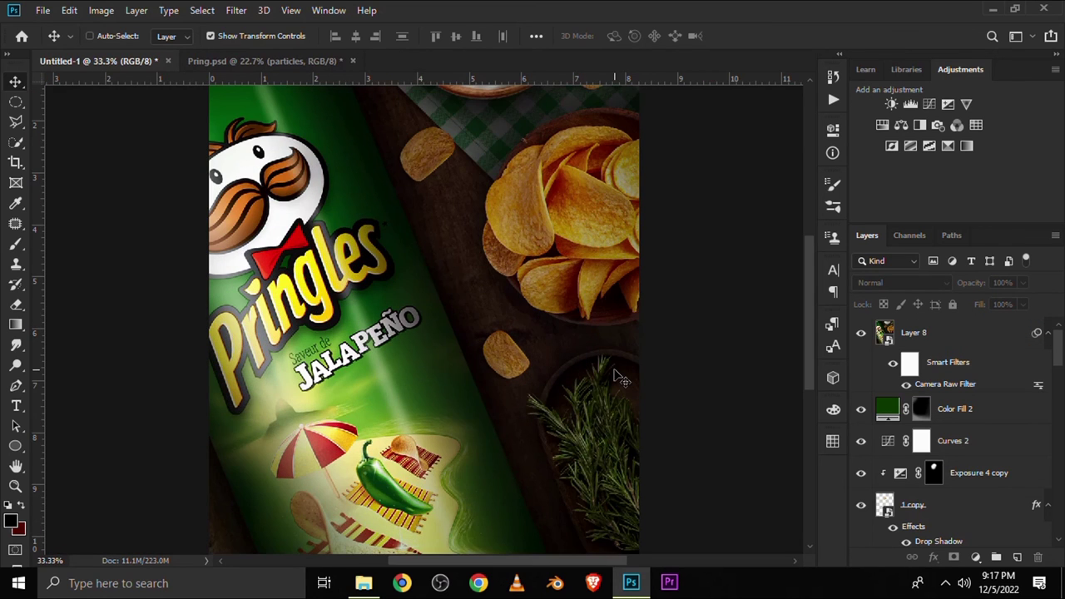
scroll(620, 378, down, 1)
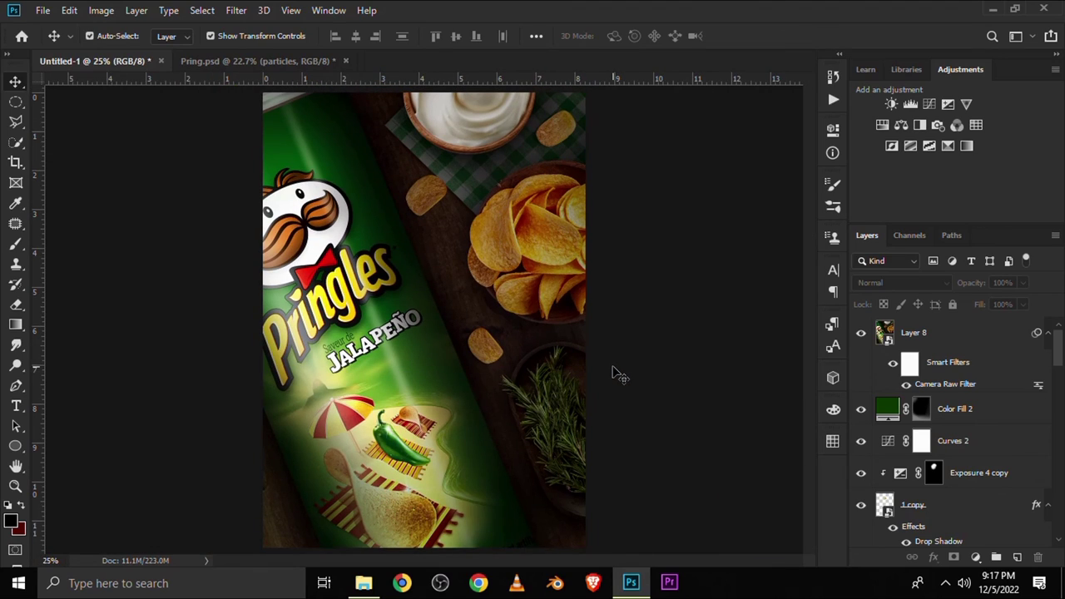